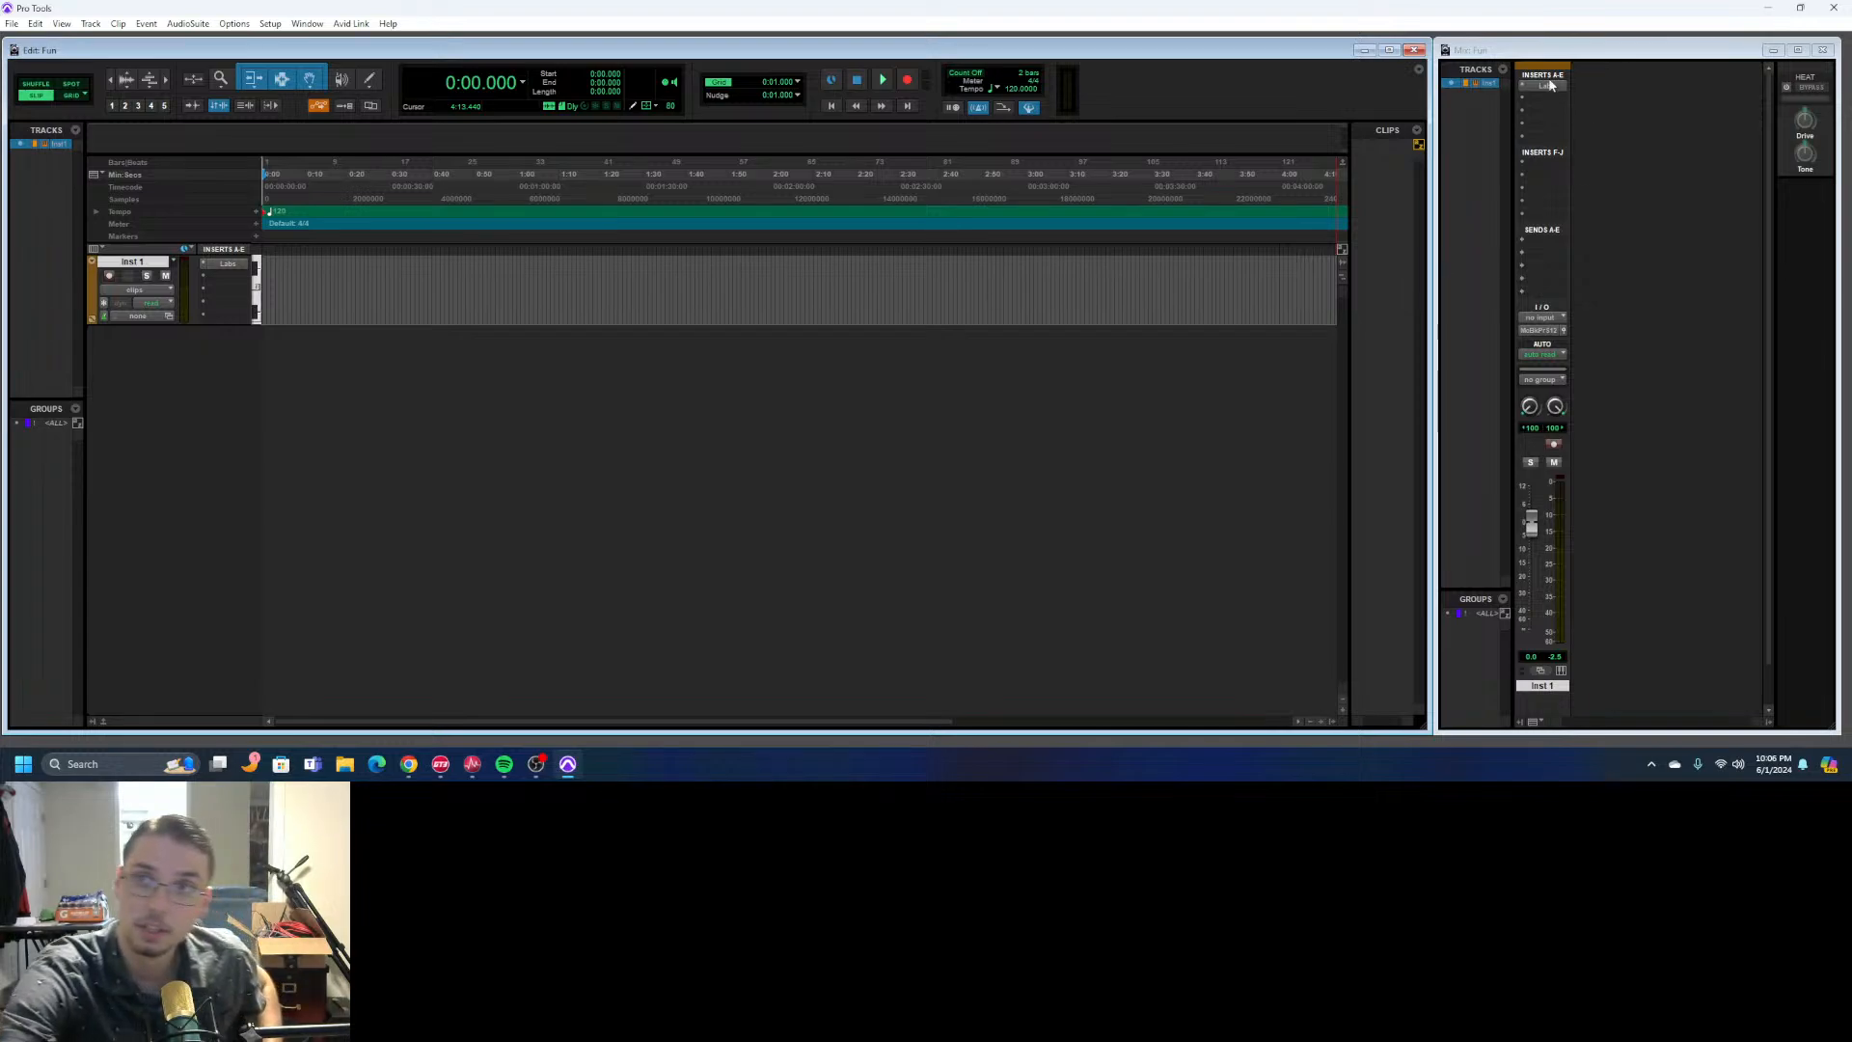
- Lower the Inst 1 fader fully, record-enable the track, and raise its volume to about +0.2 dB
left_click(1573, 69)
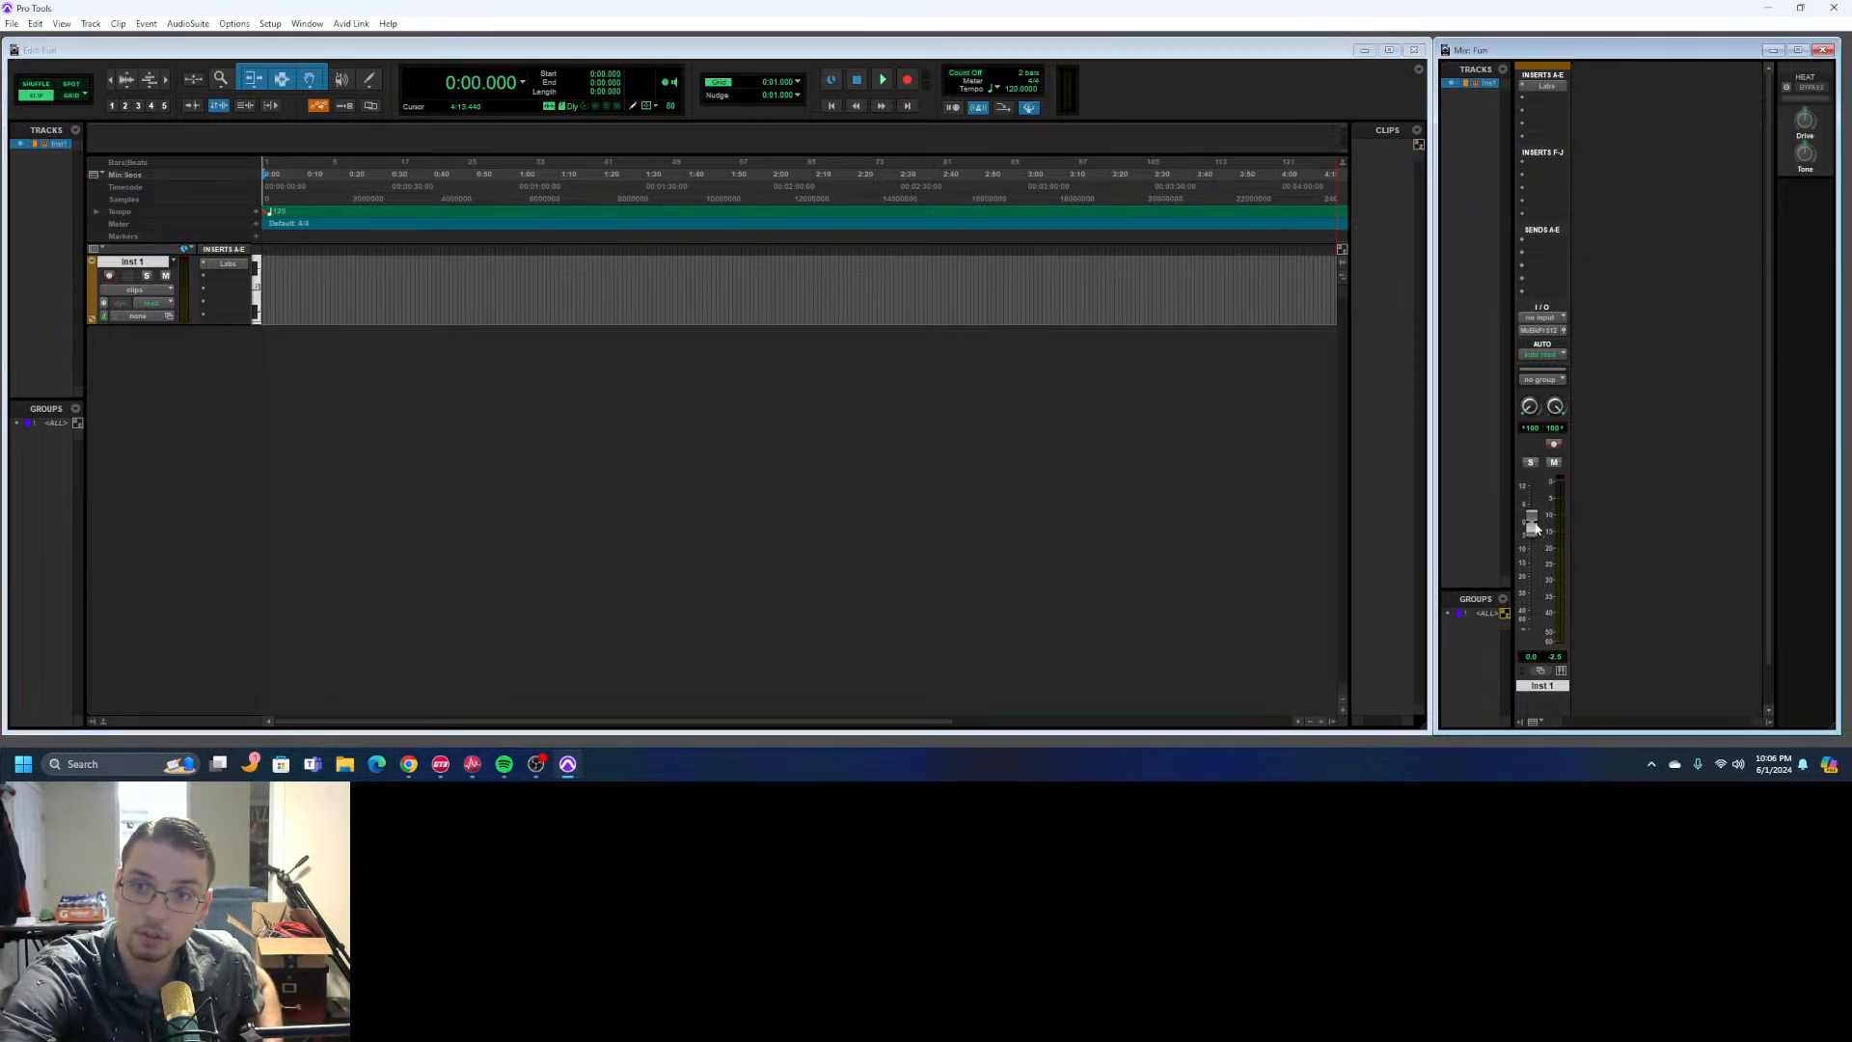
left_click_drag(1536, 534, 1550, 686)
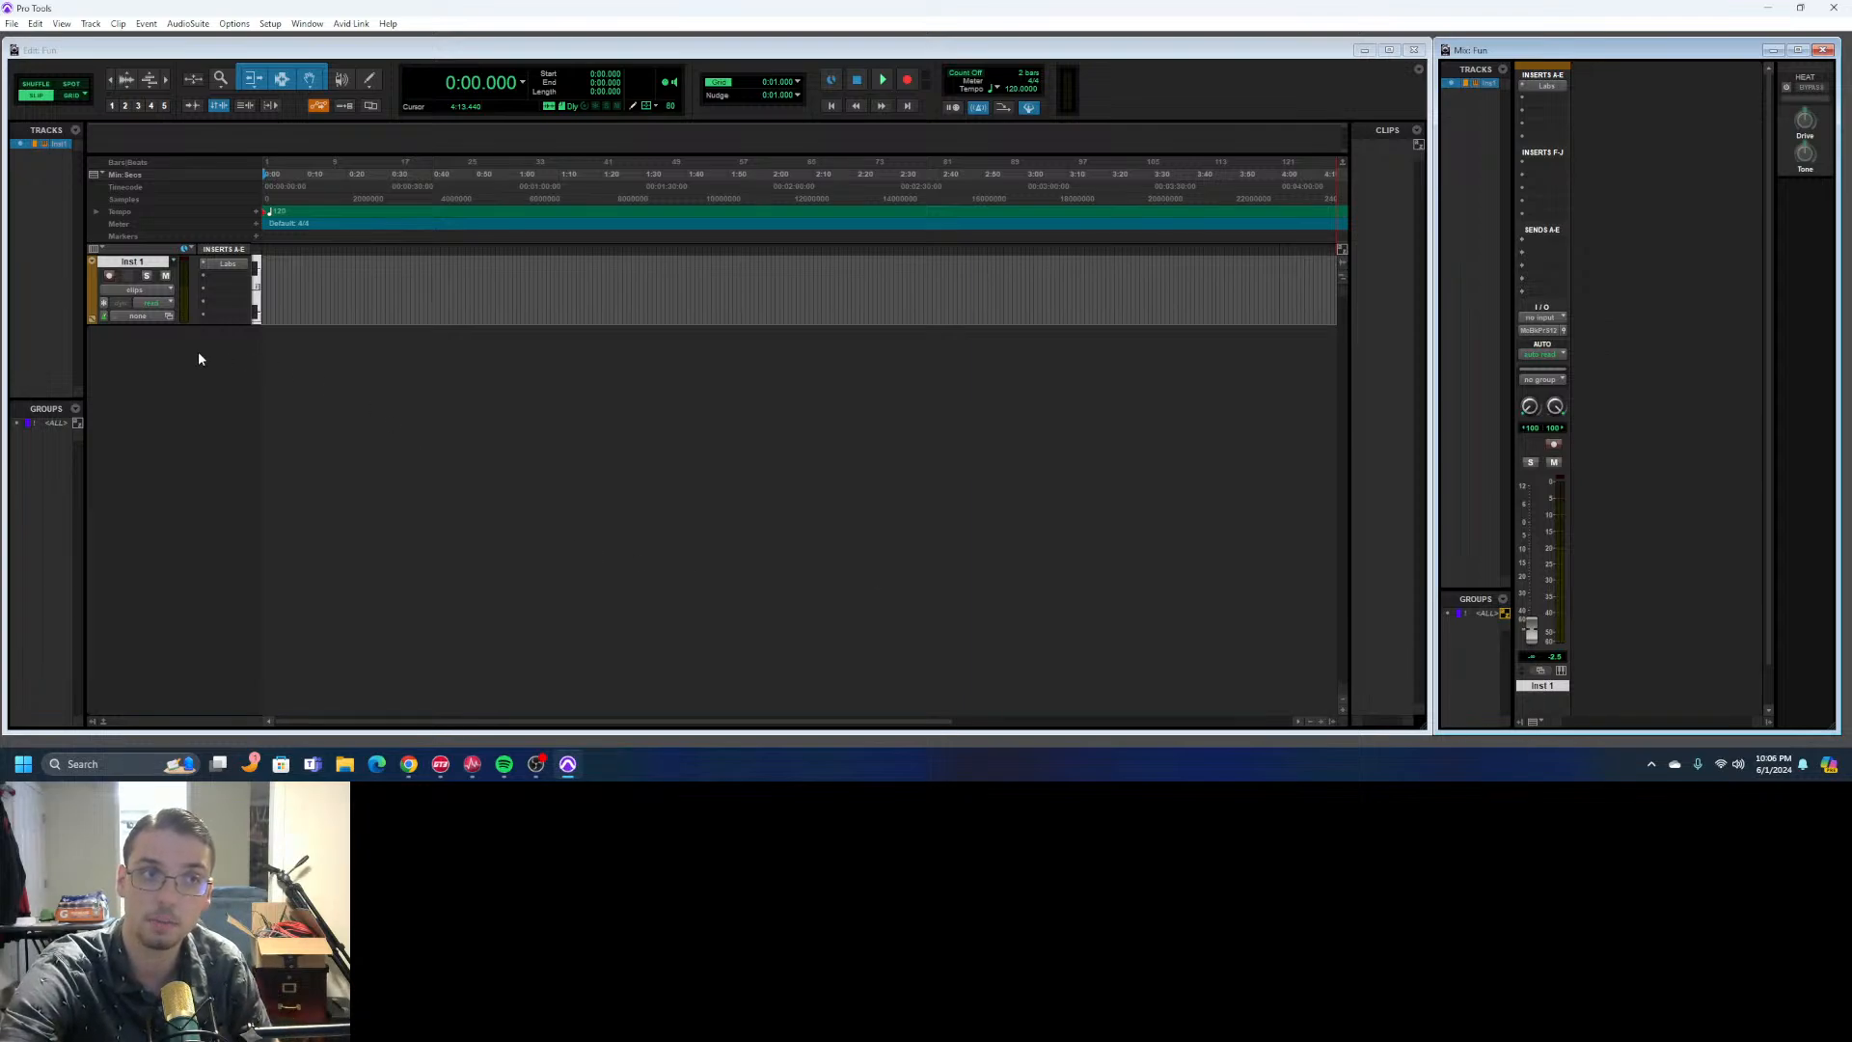
left_click(109, 276)
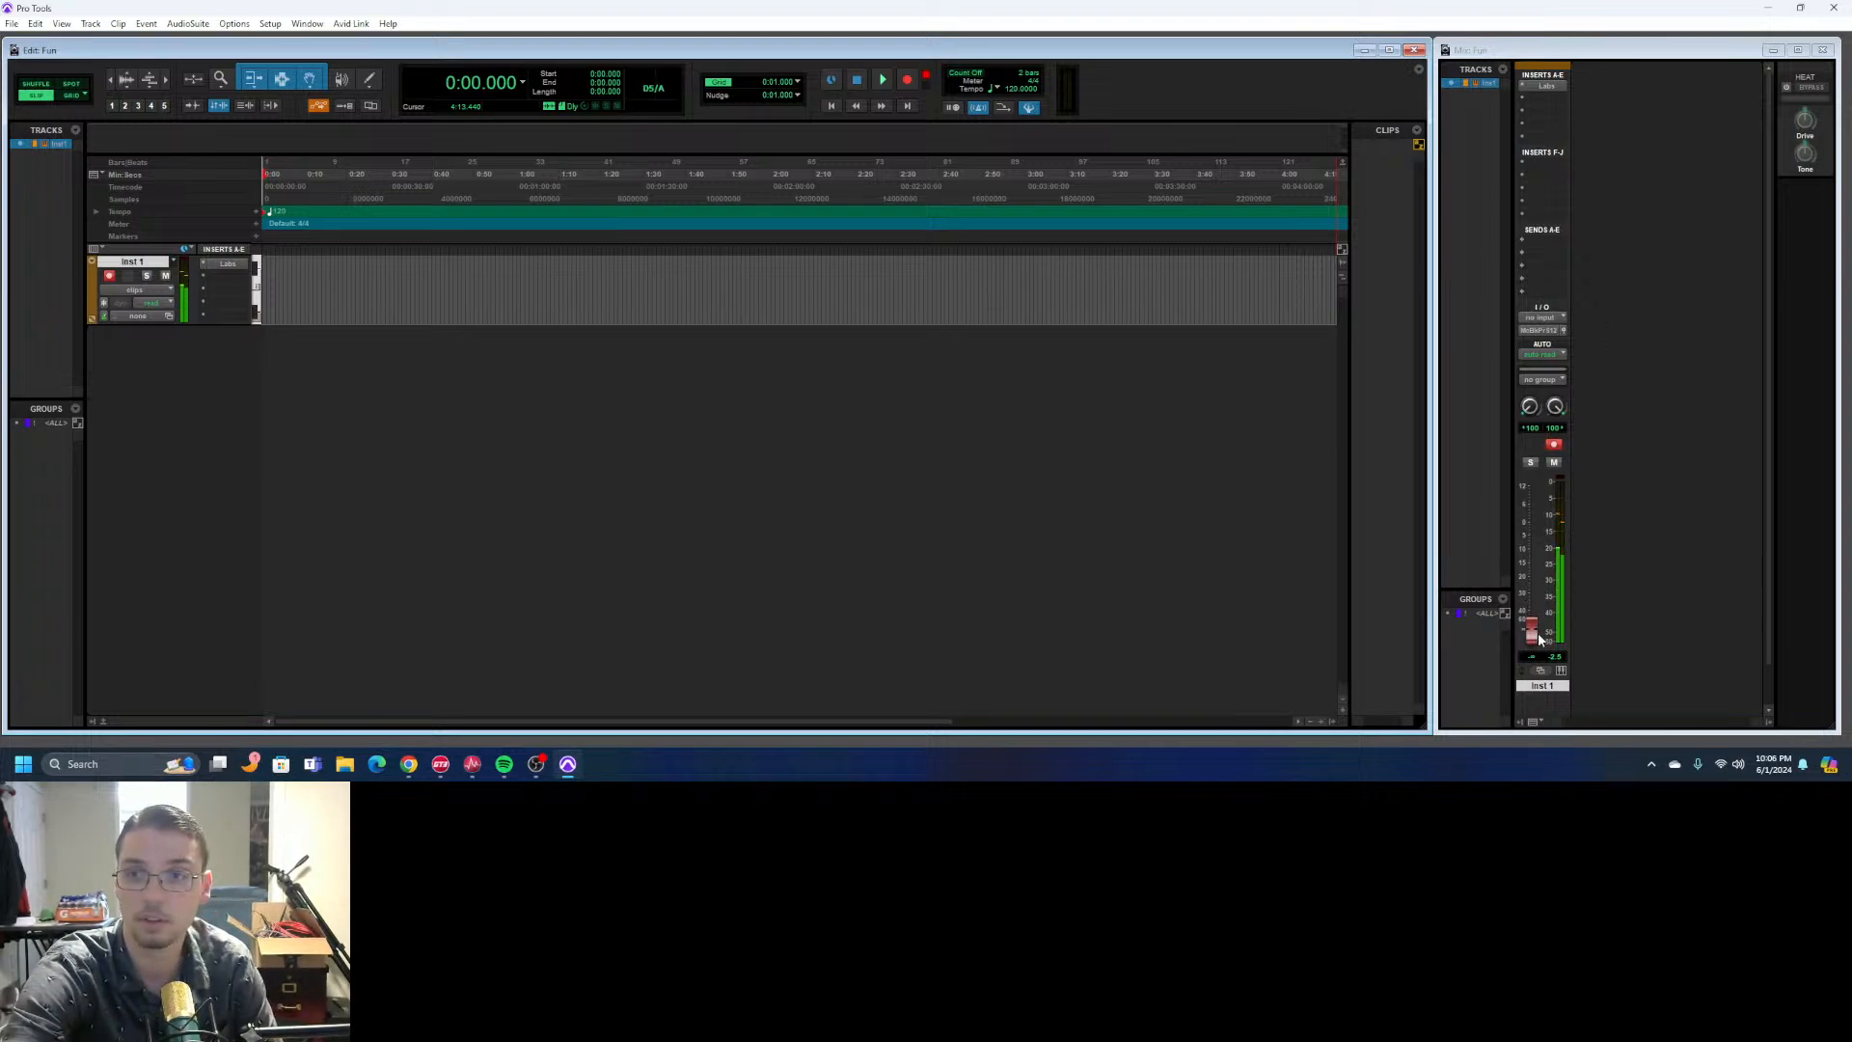
left_click_drag(1536, 635, 1542, 524)
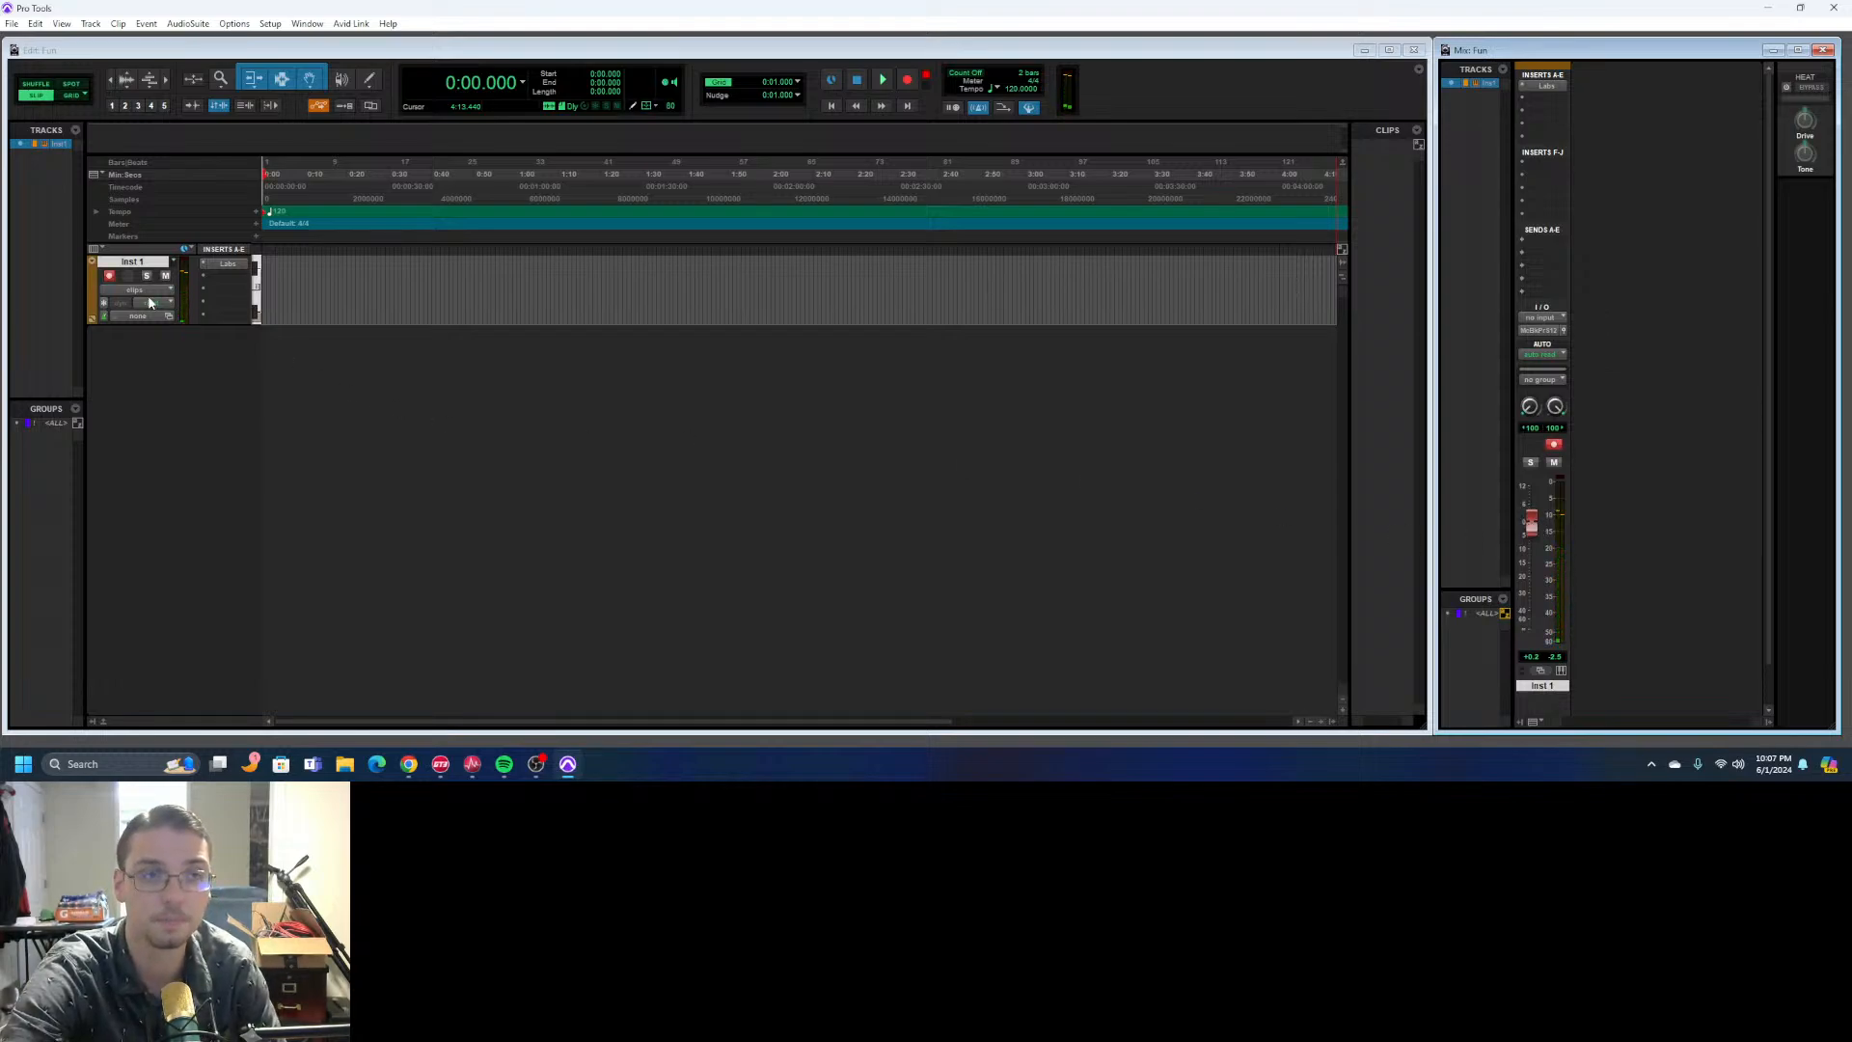
- Turn off record enable on the Inst 1 track
left_click(30, 298)
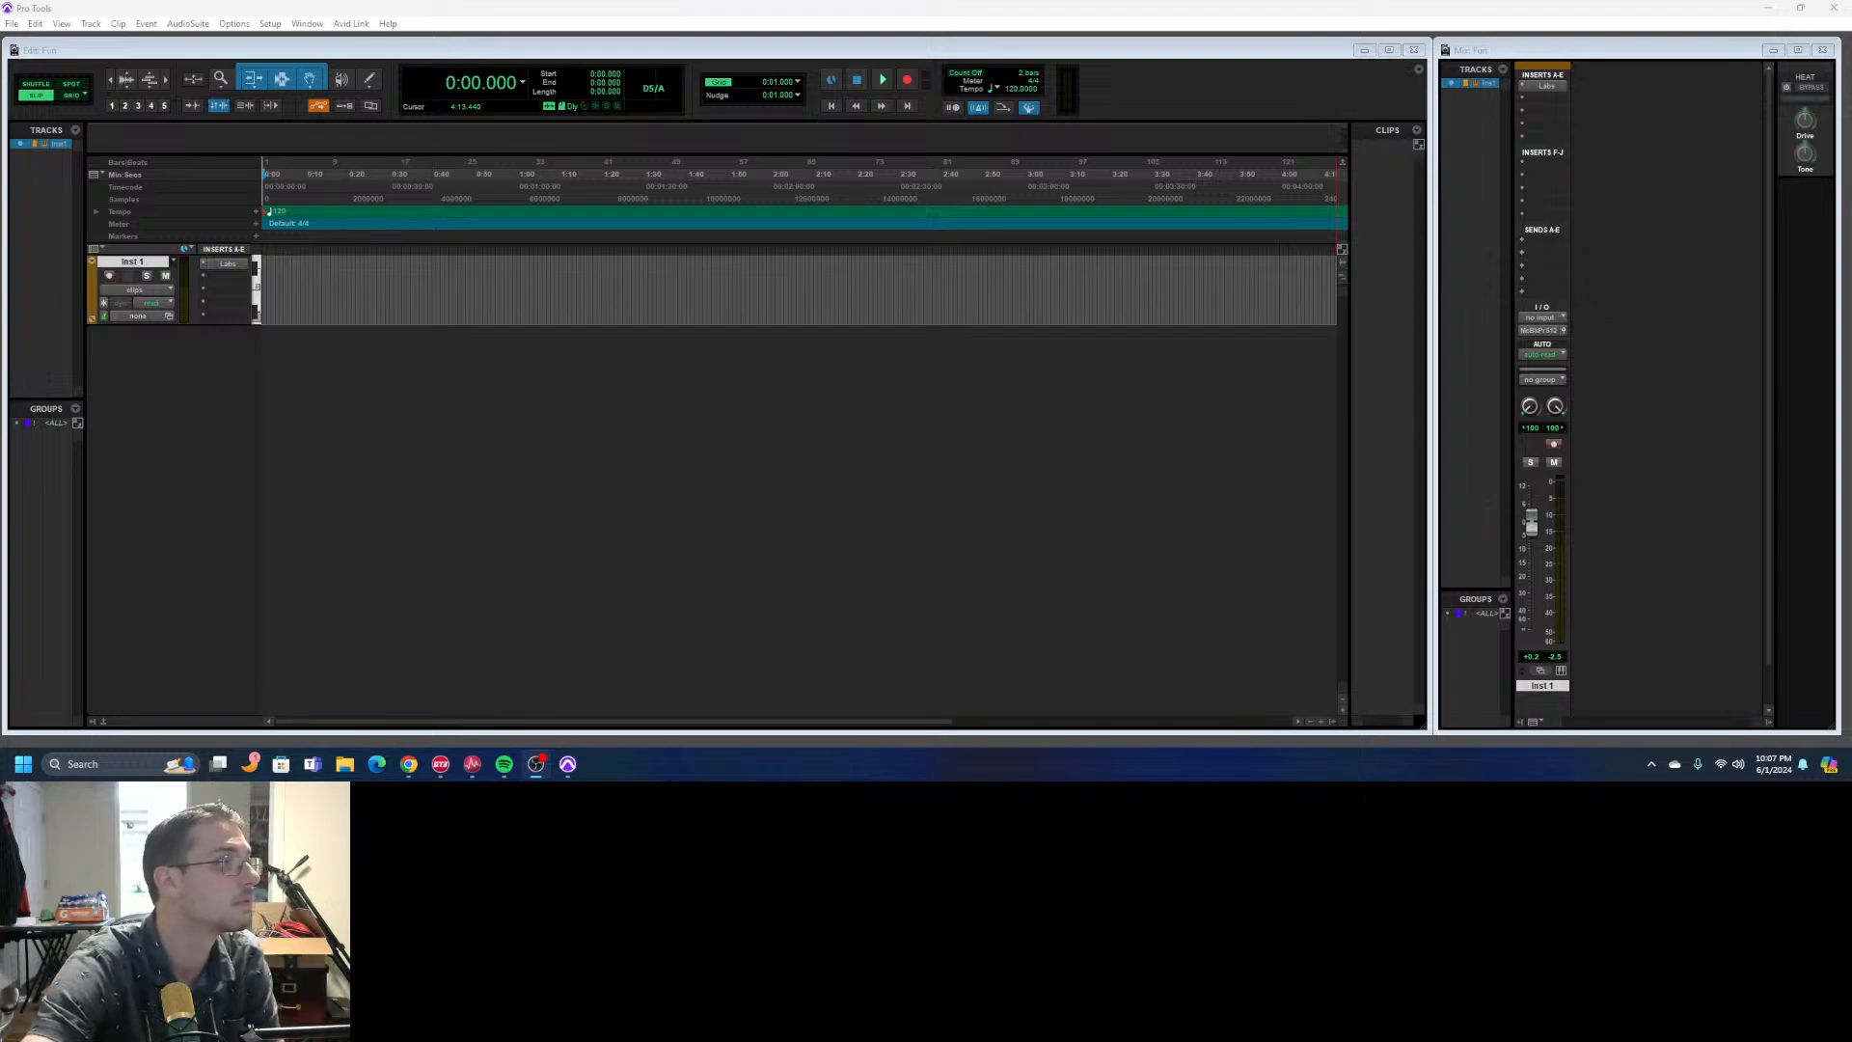
left_click(109, 277)
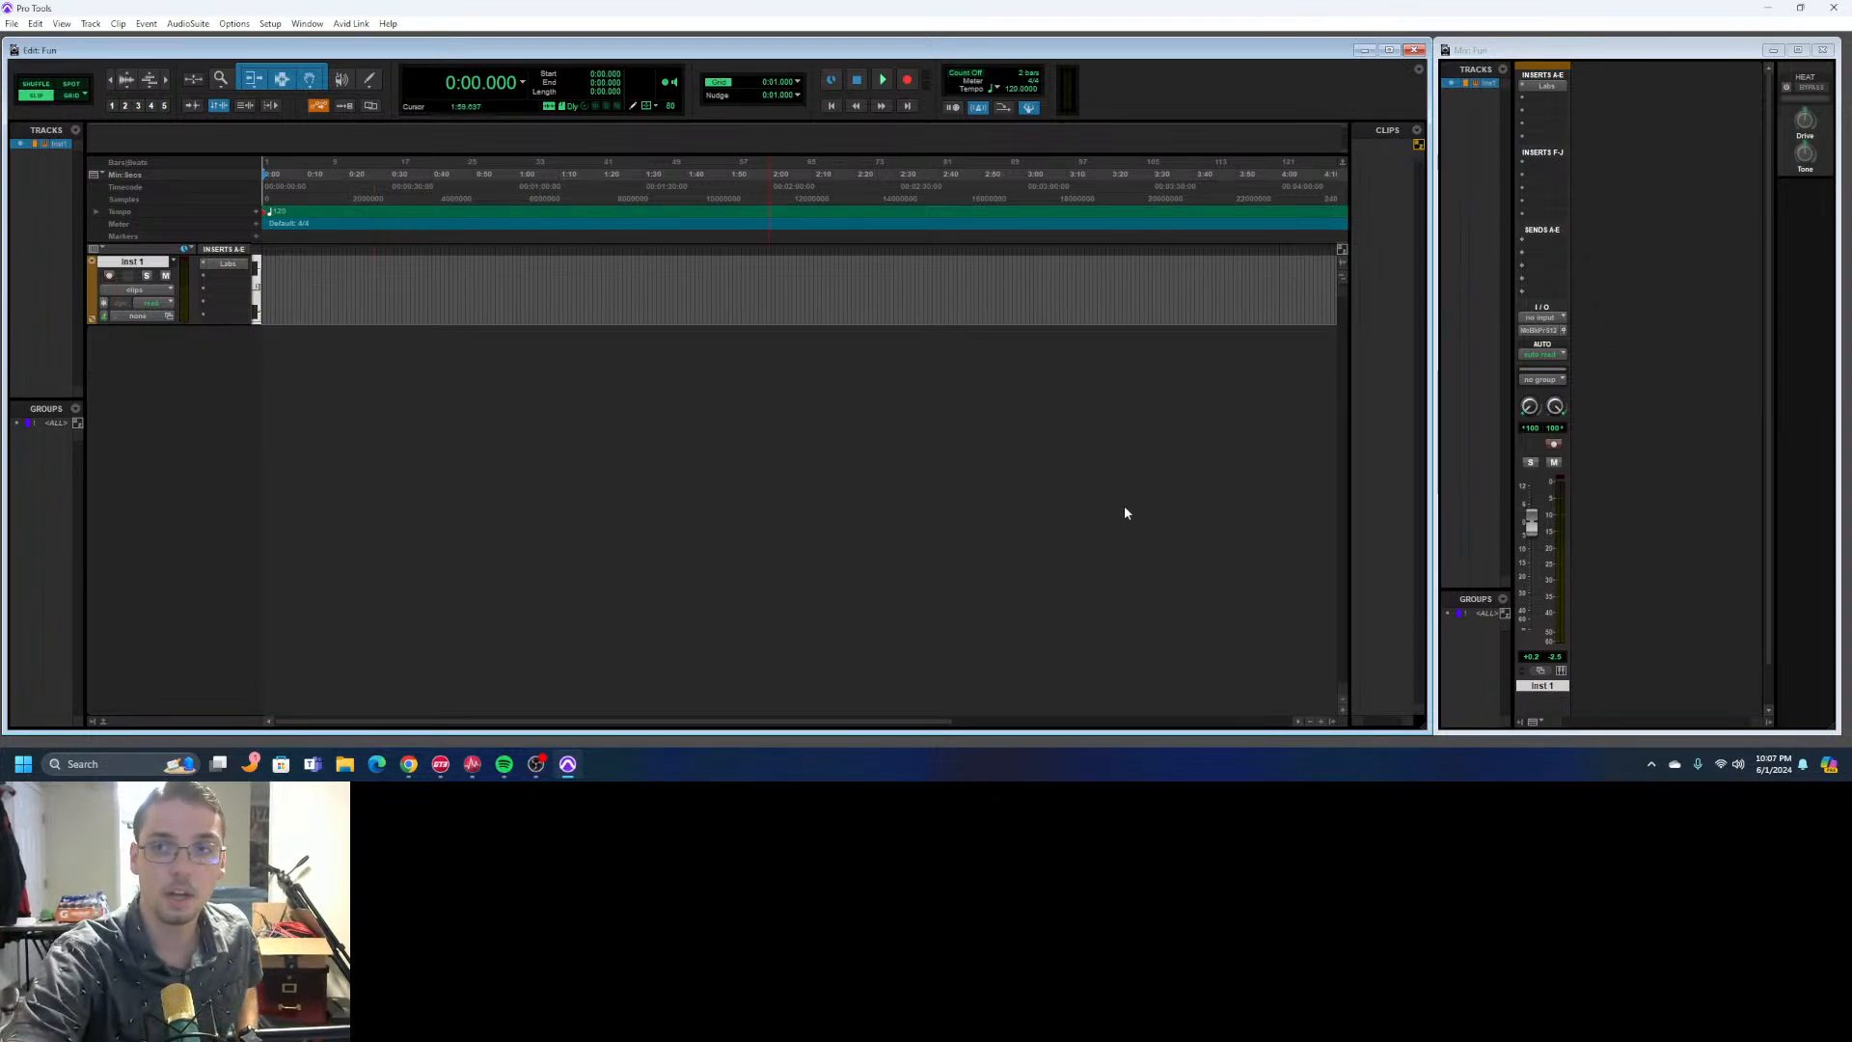
left_click(1675, 50)
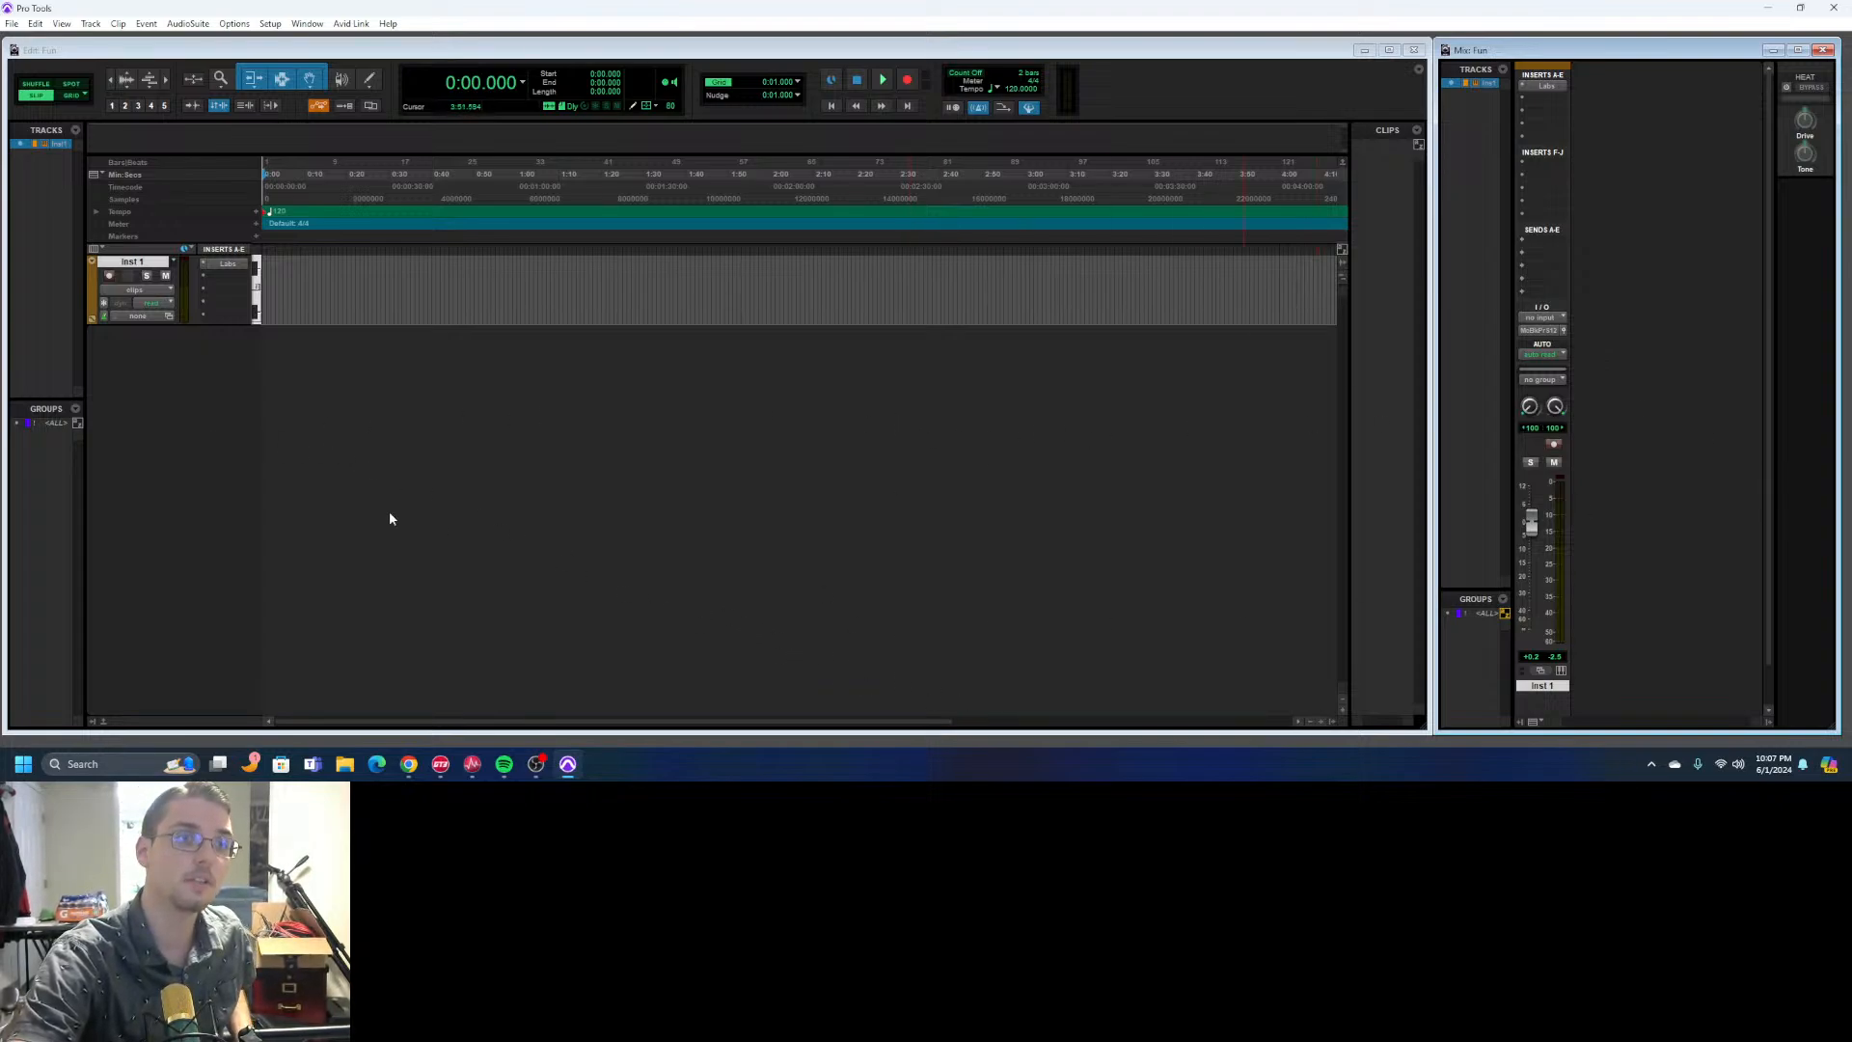
left_click(178, 463)
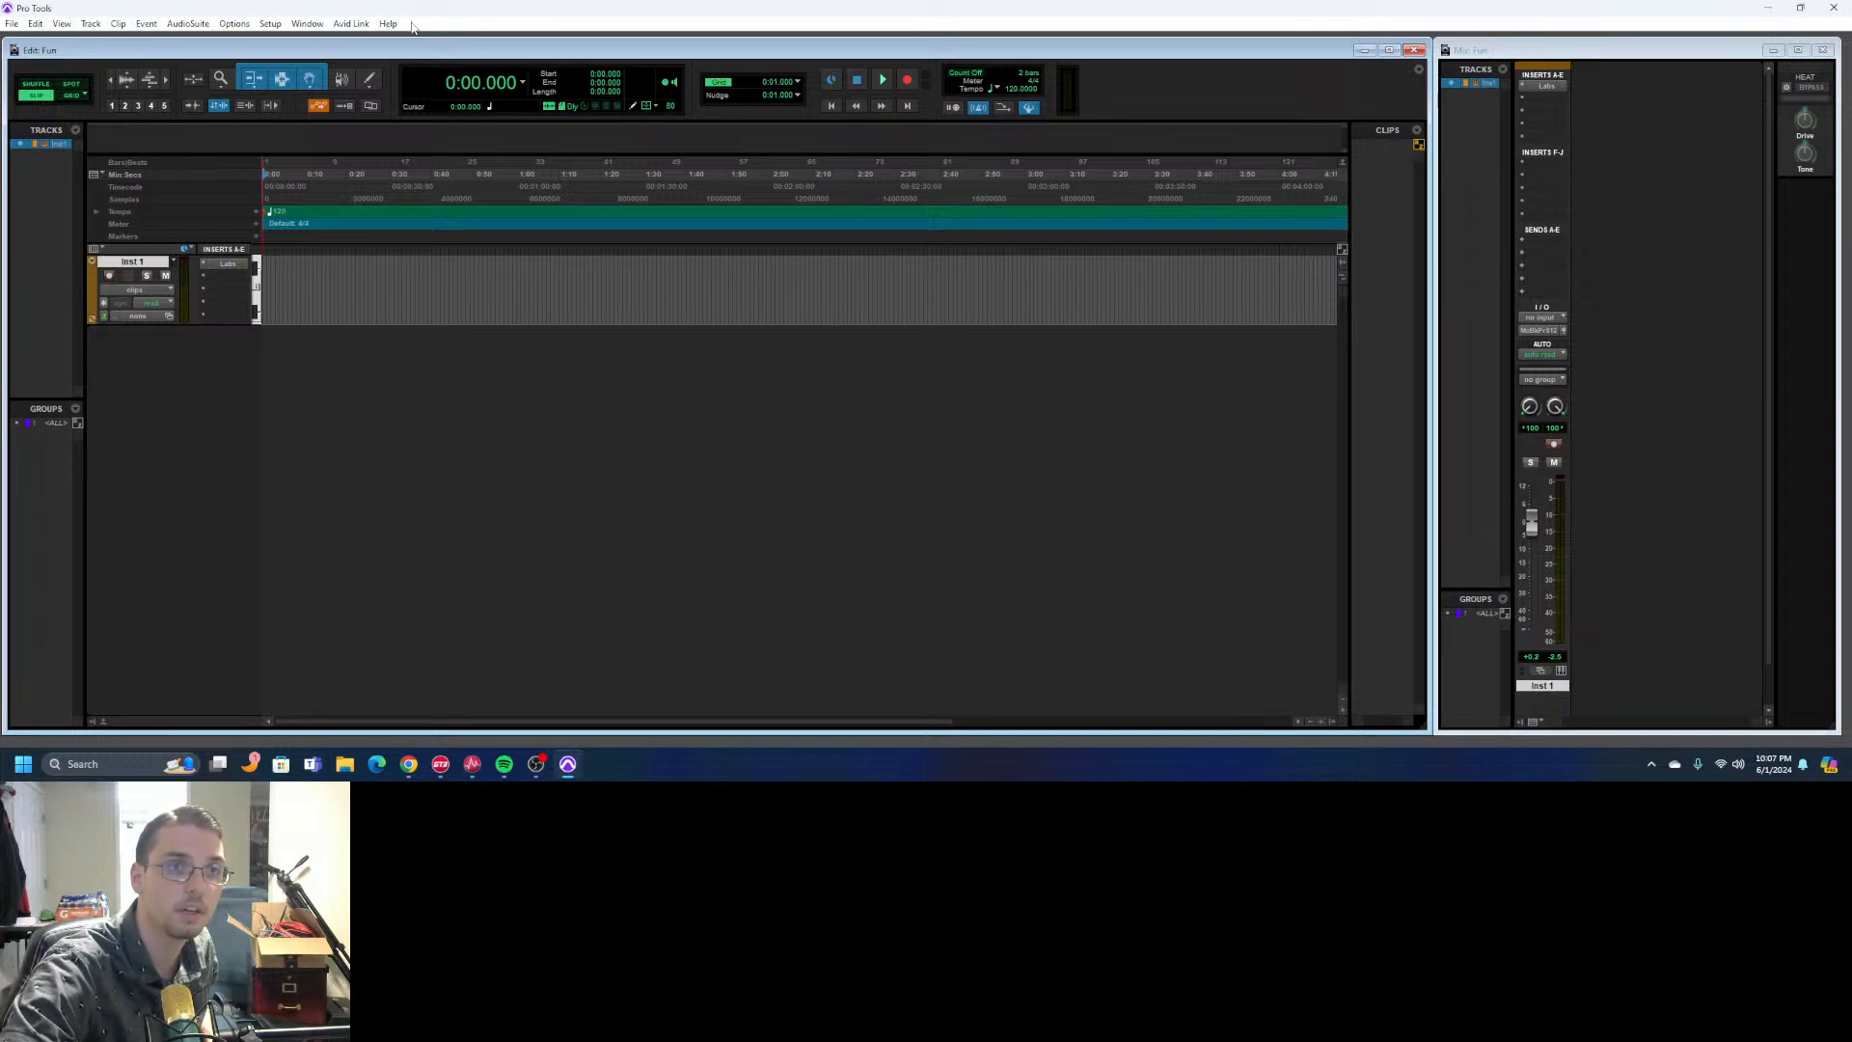
- Create one new stereo instrument track in ticks with the name Inst
left_click(90, 23)
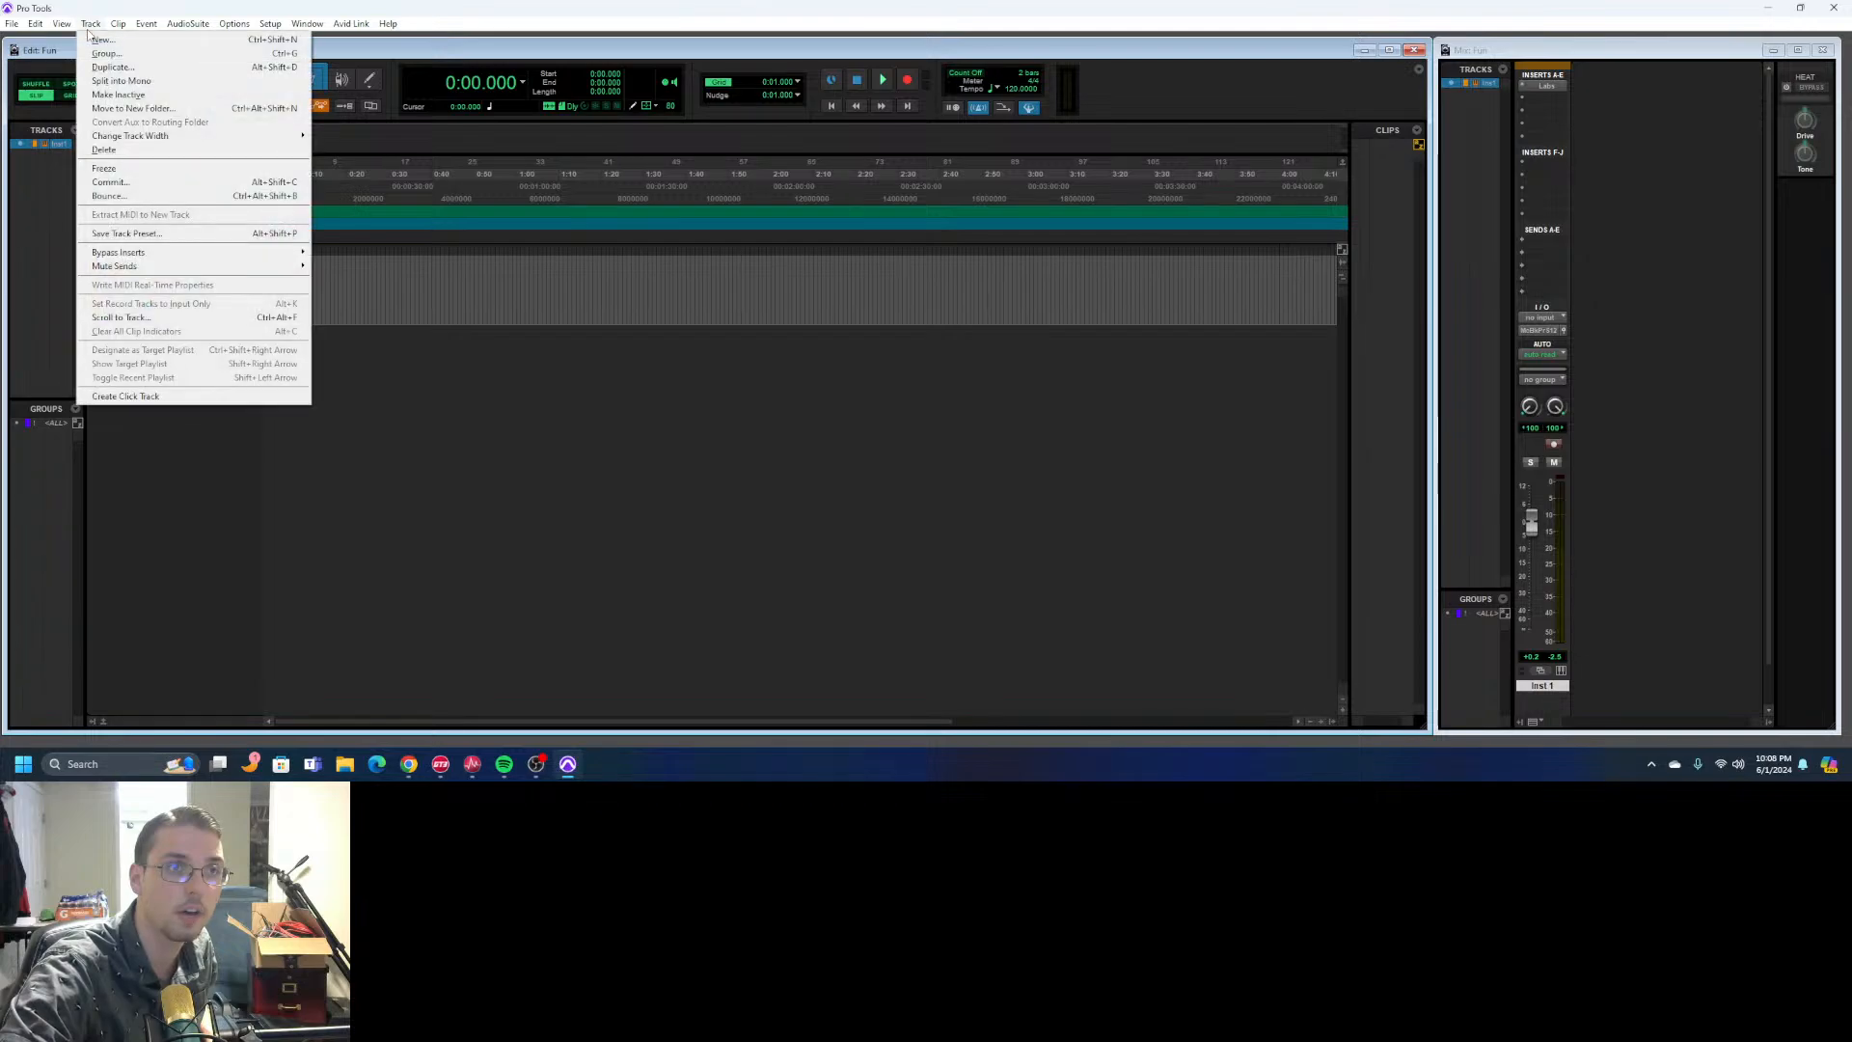
left_click(108, 41)
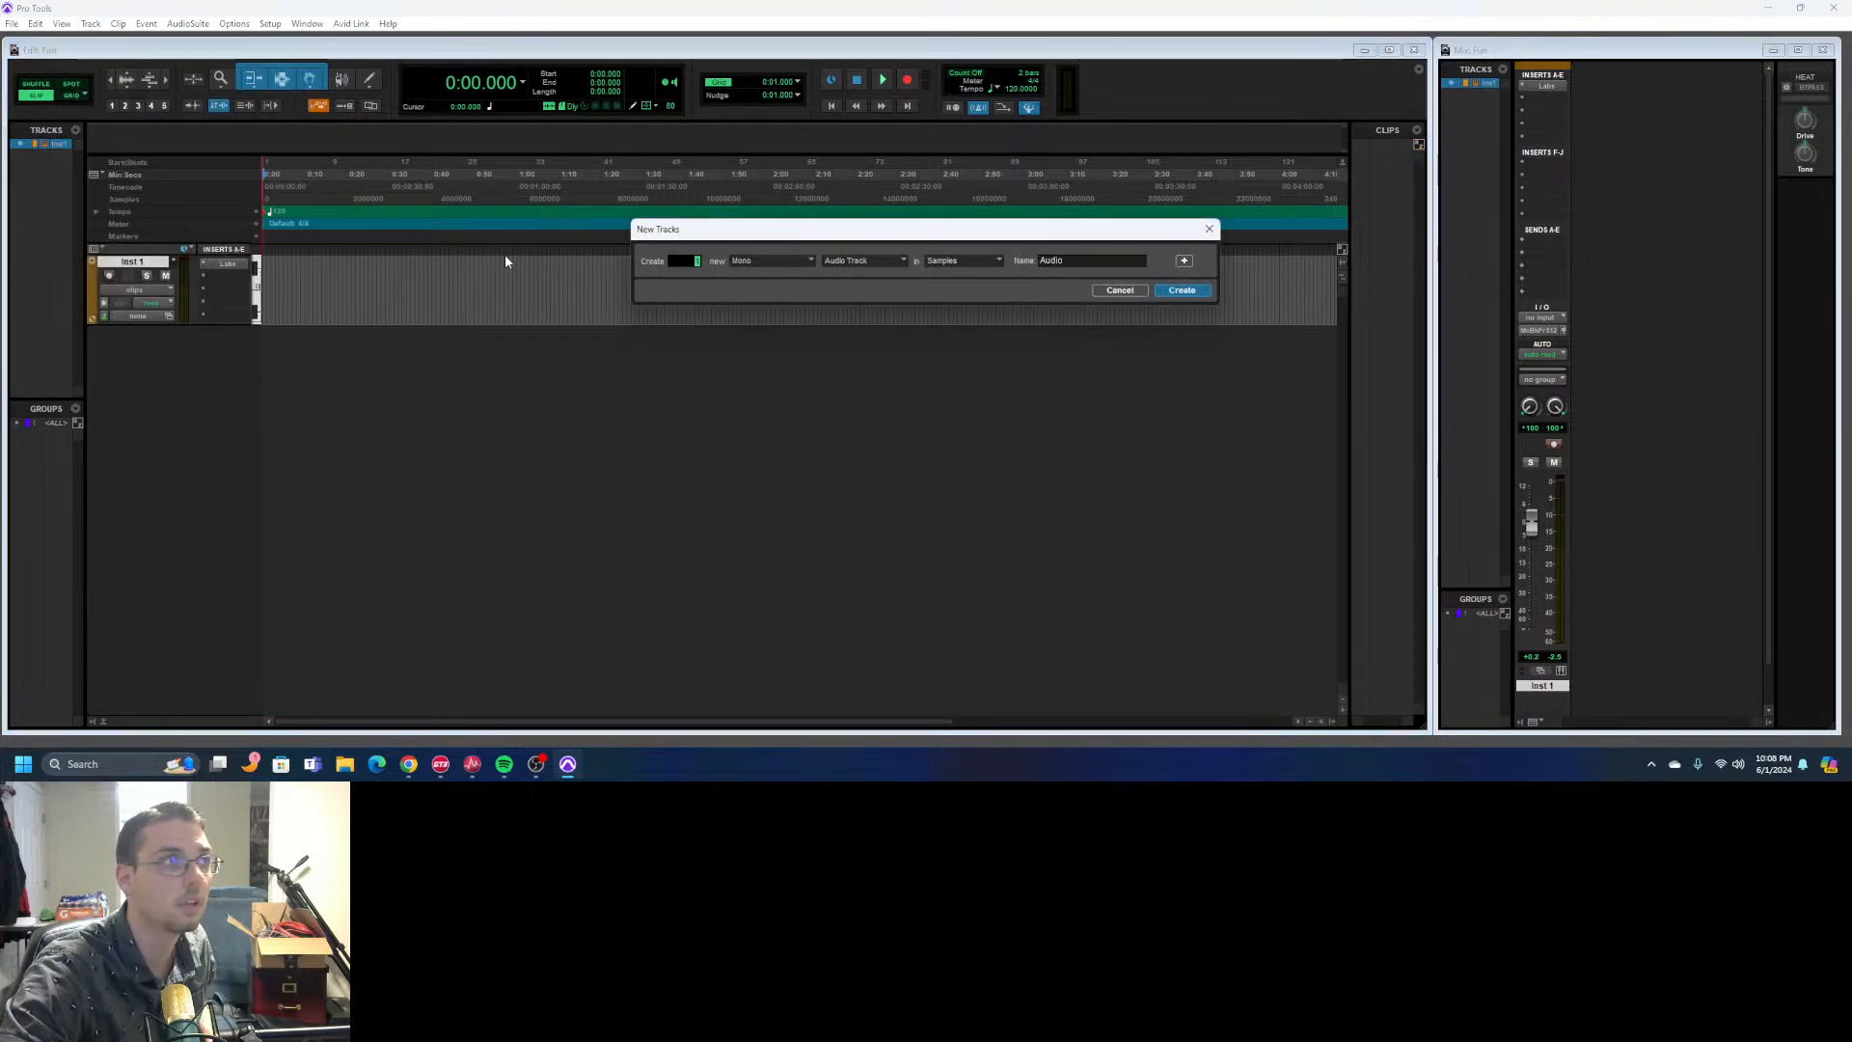
left_click(760, 261)
left_click(793, 279)
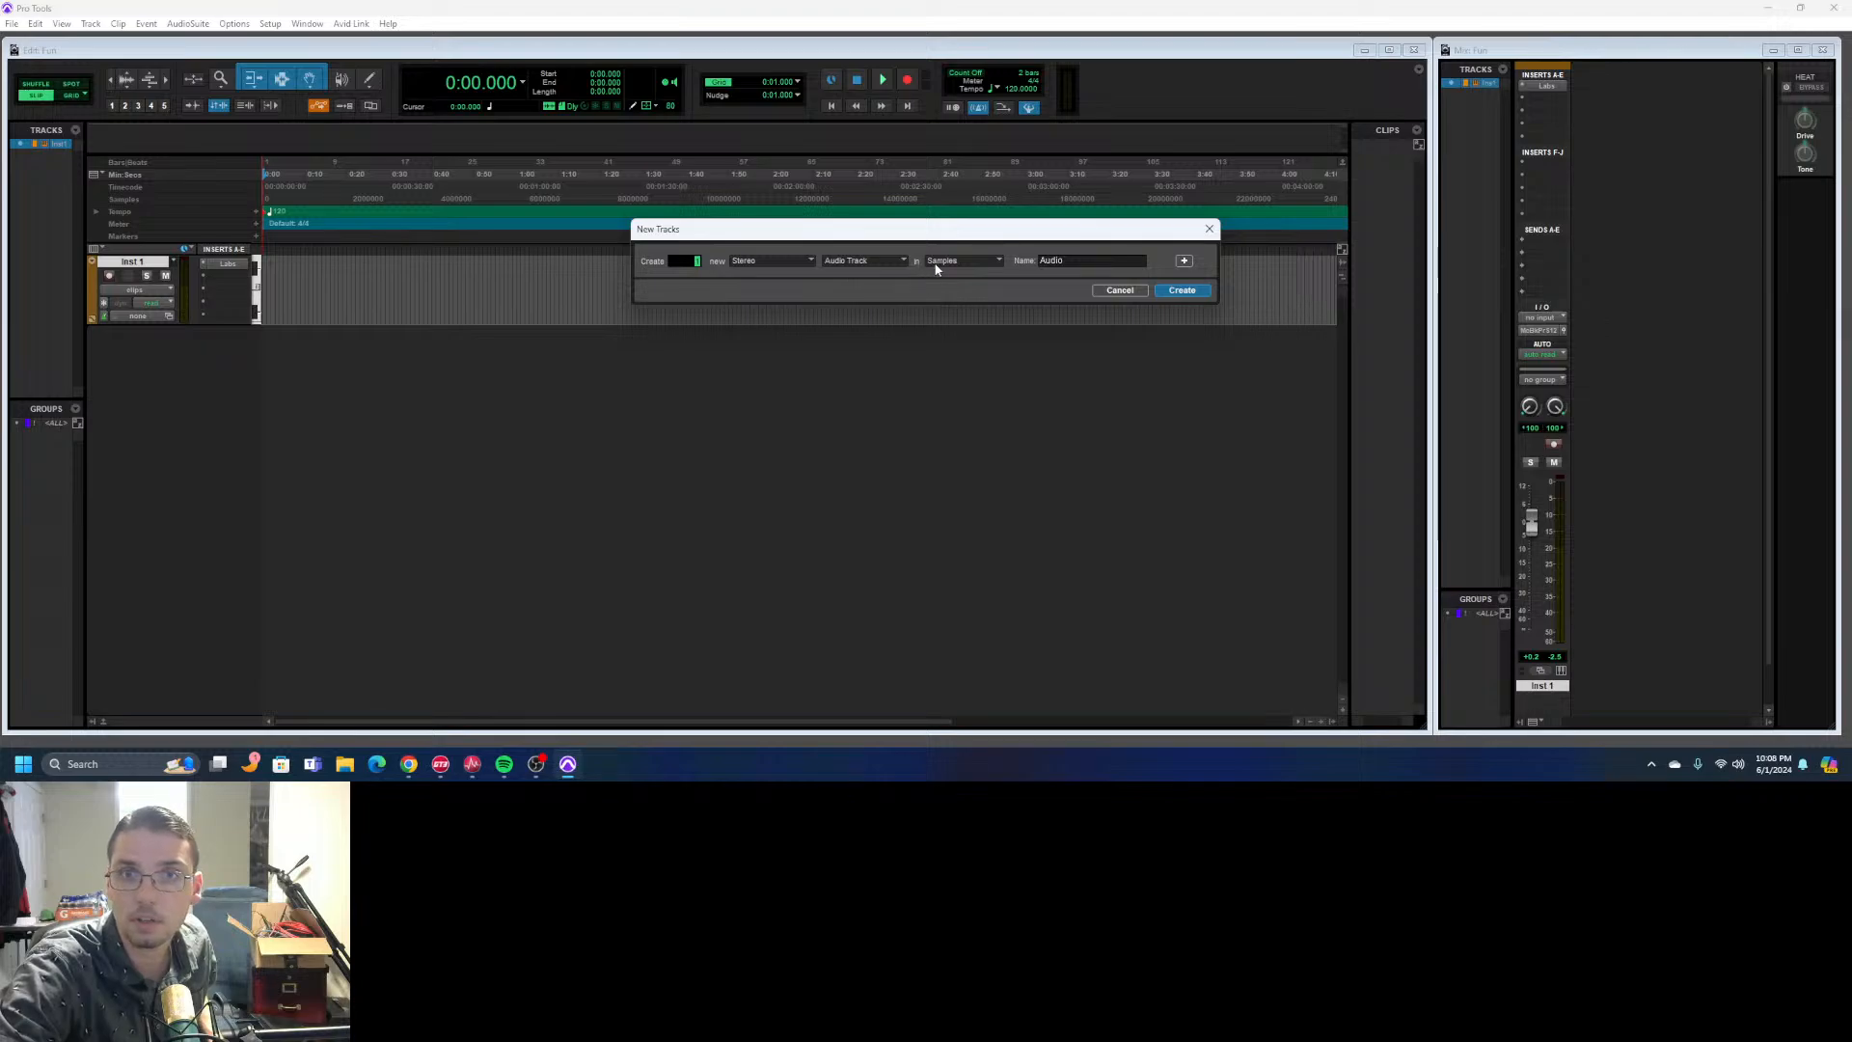
left_click(907, 260)
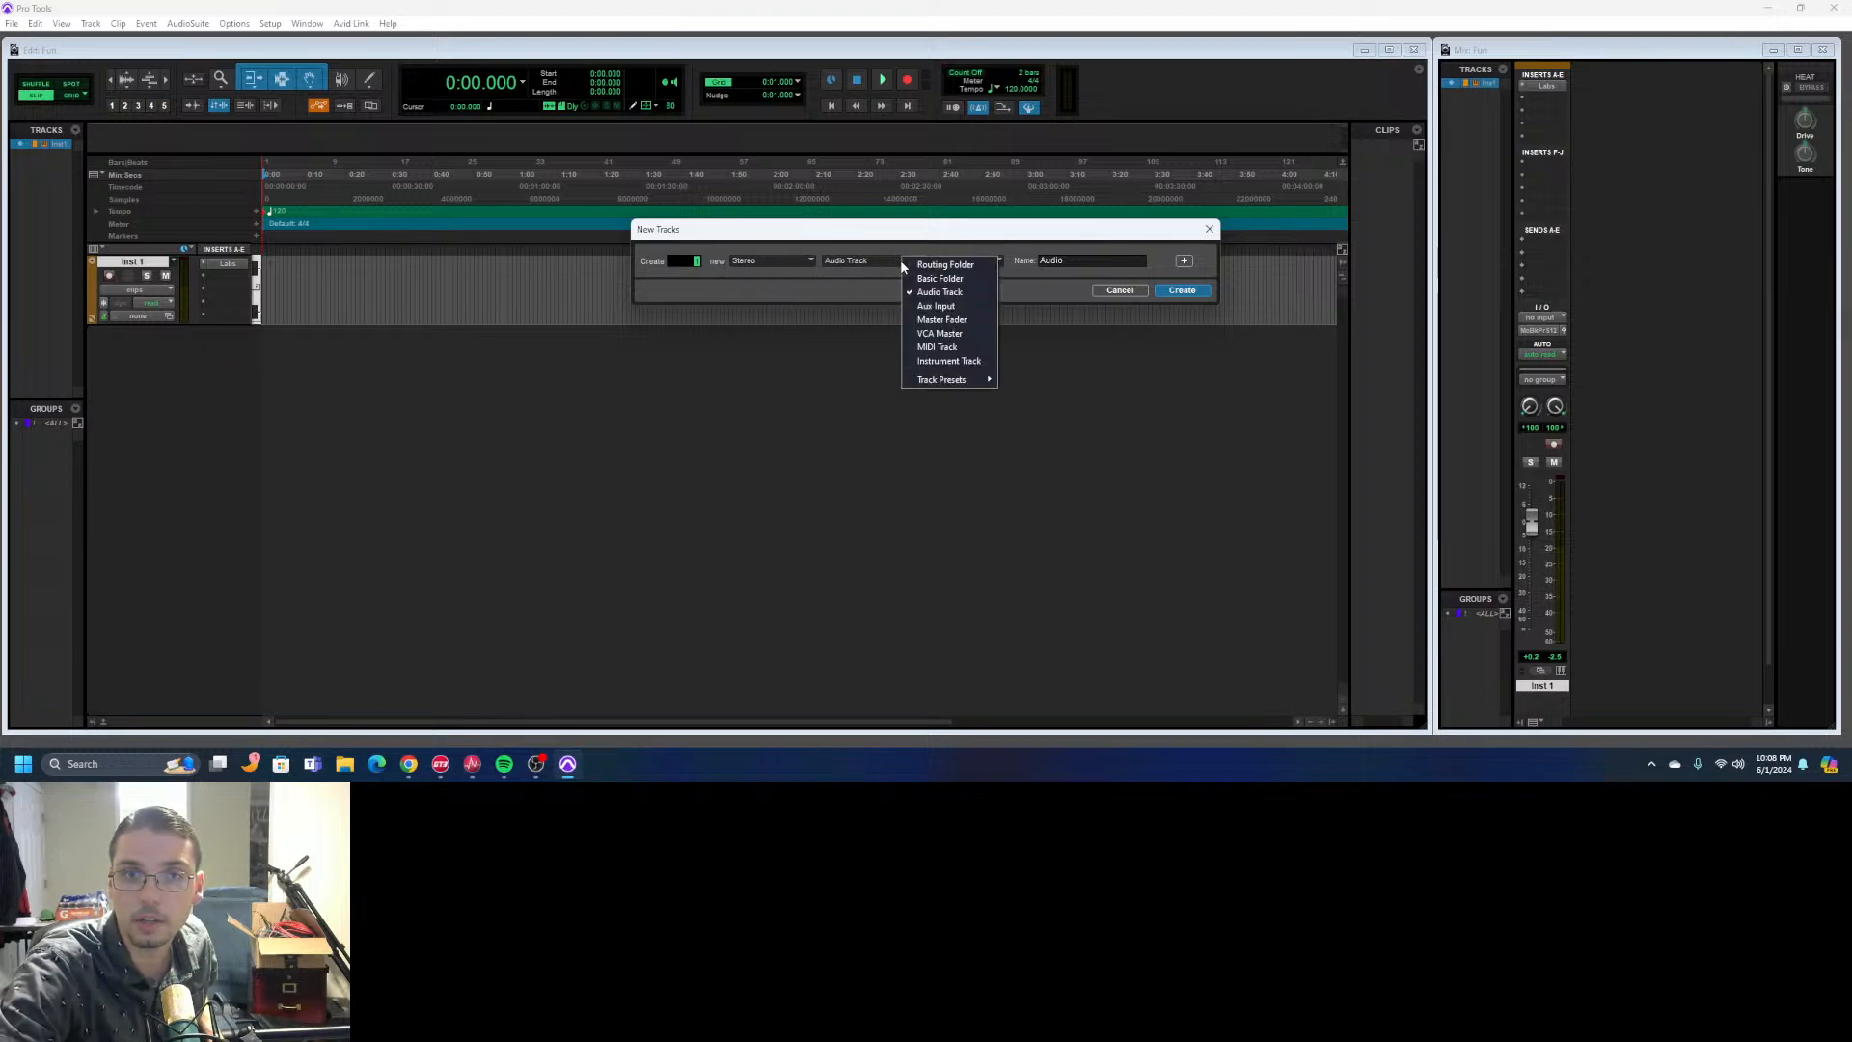
left_click(965, 362)
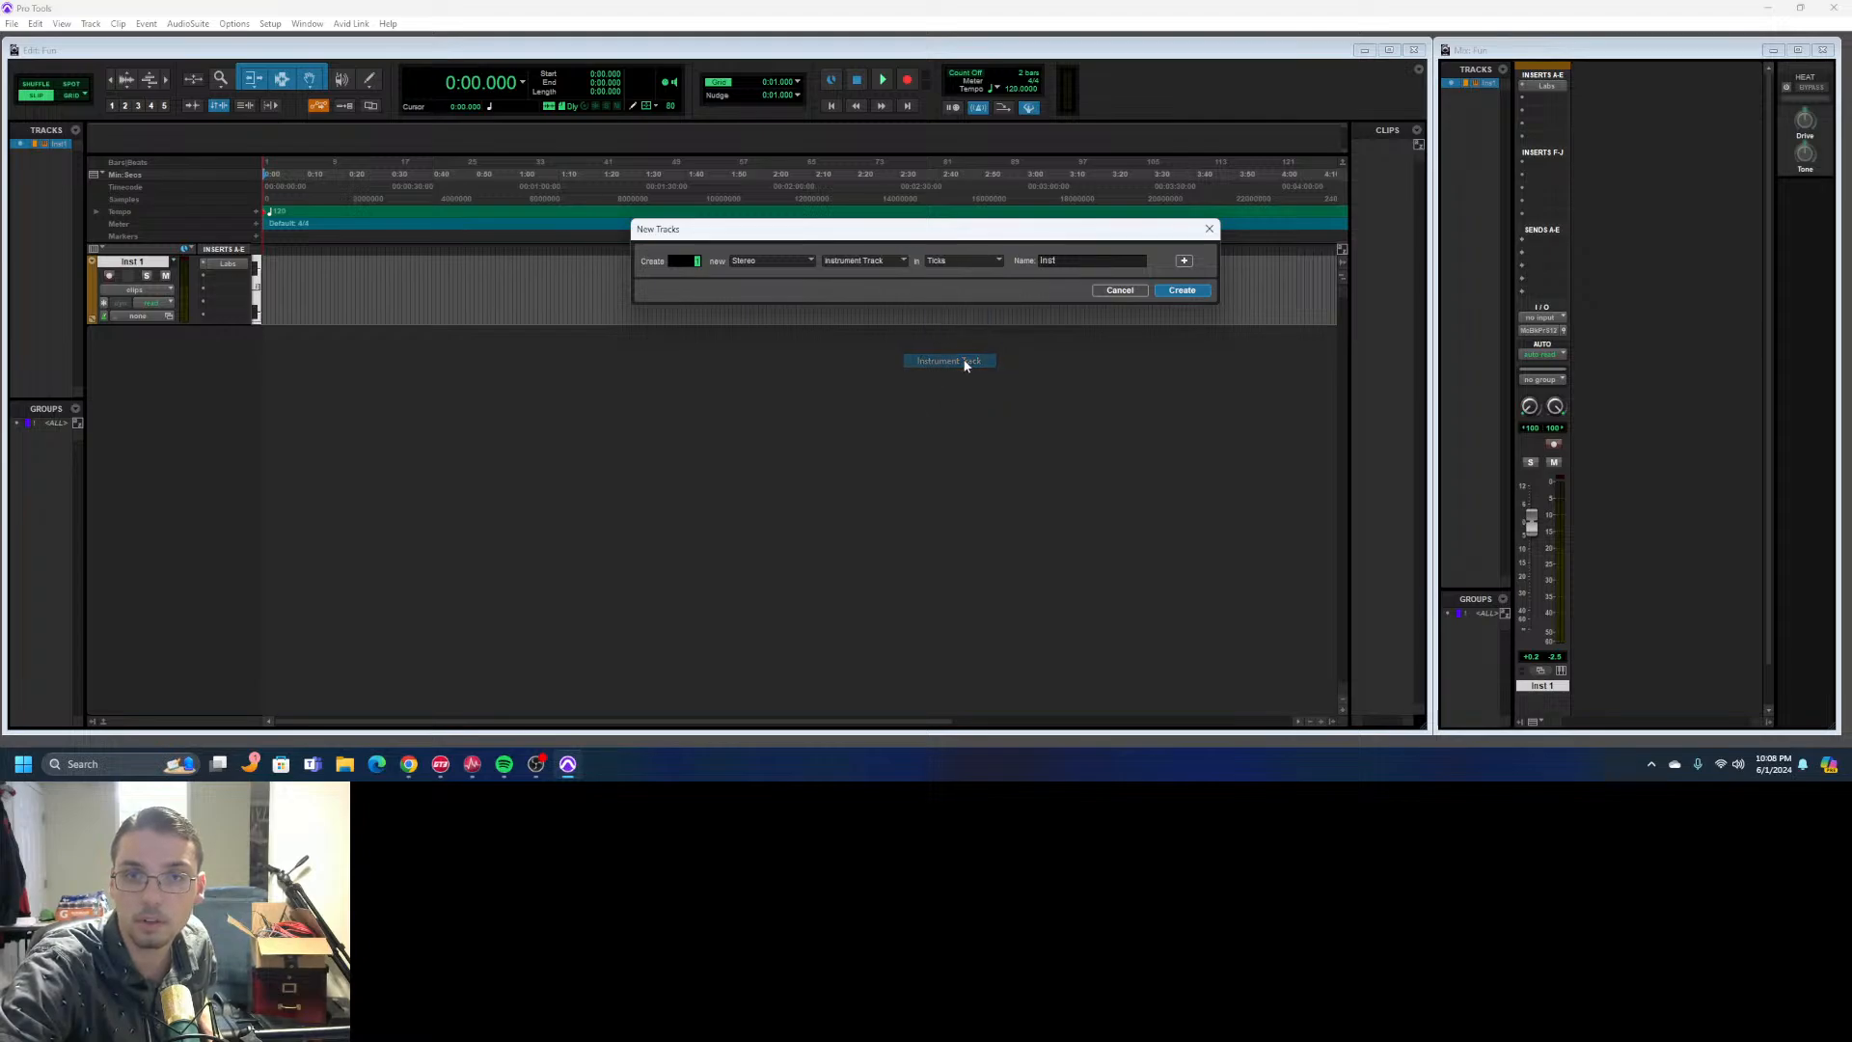
left_click(1197, 295)
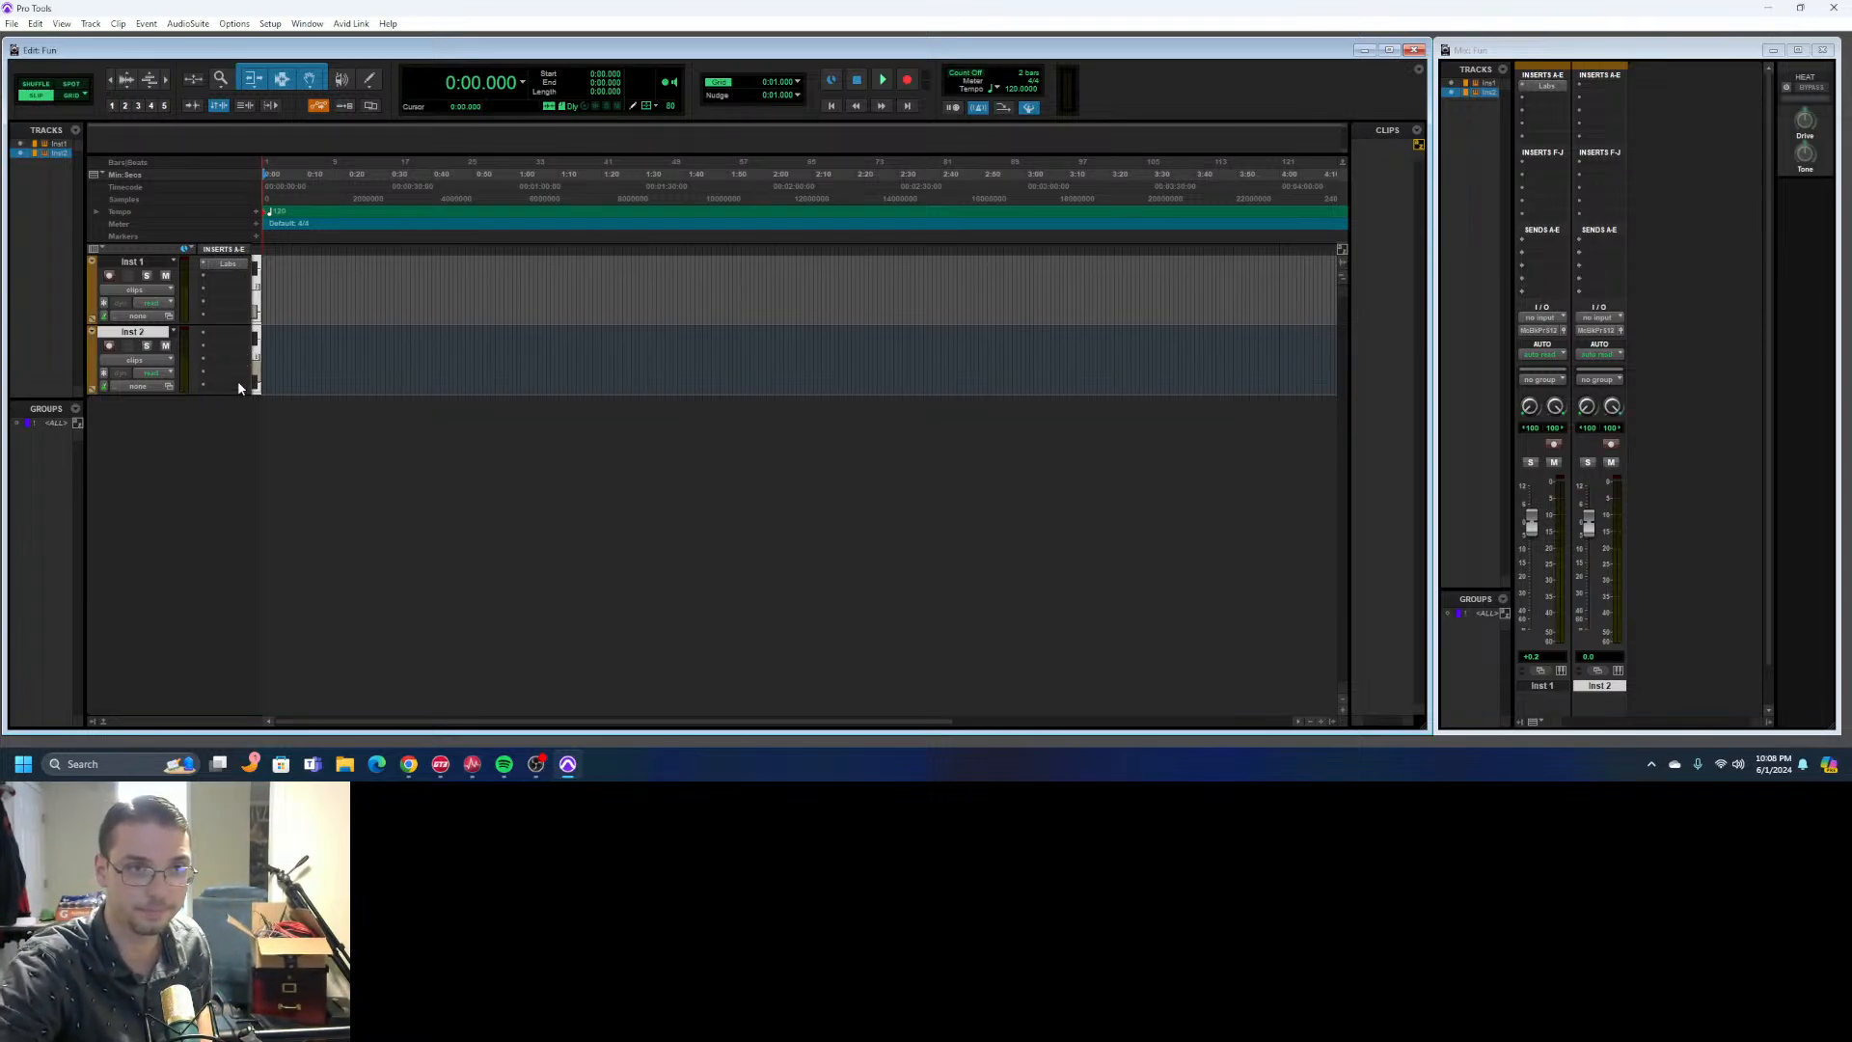
- Browse the multichannel plug-in categories and manufacturers available for the first insert of Inst 2, and leave the insert empty
left_click(202, 336)
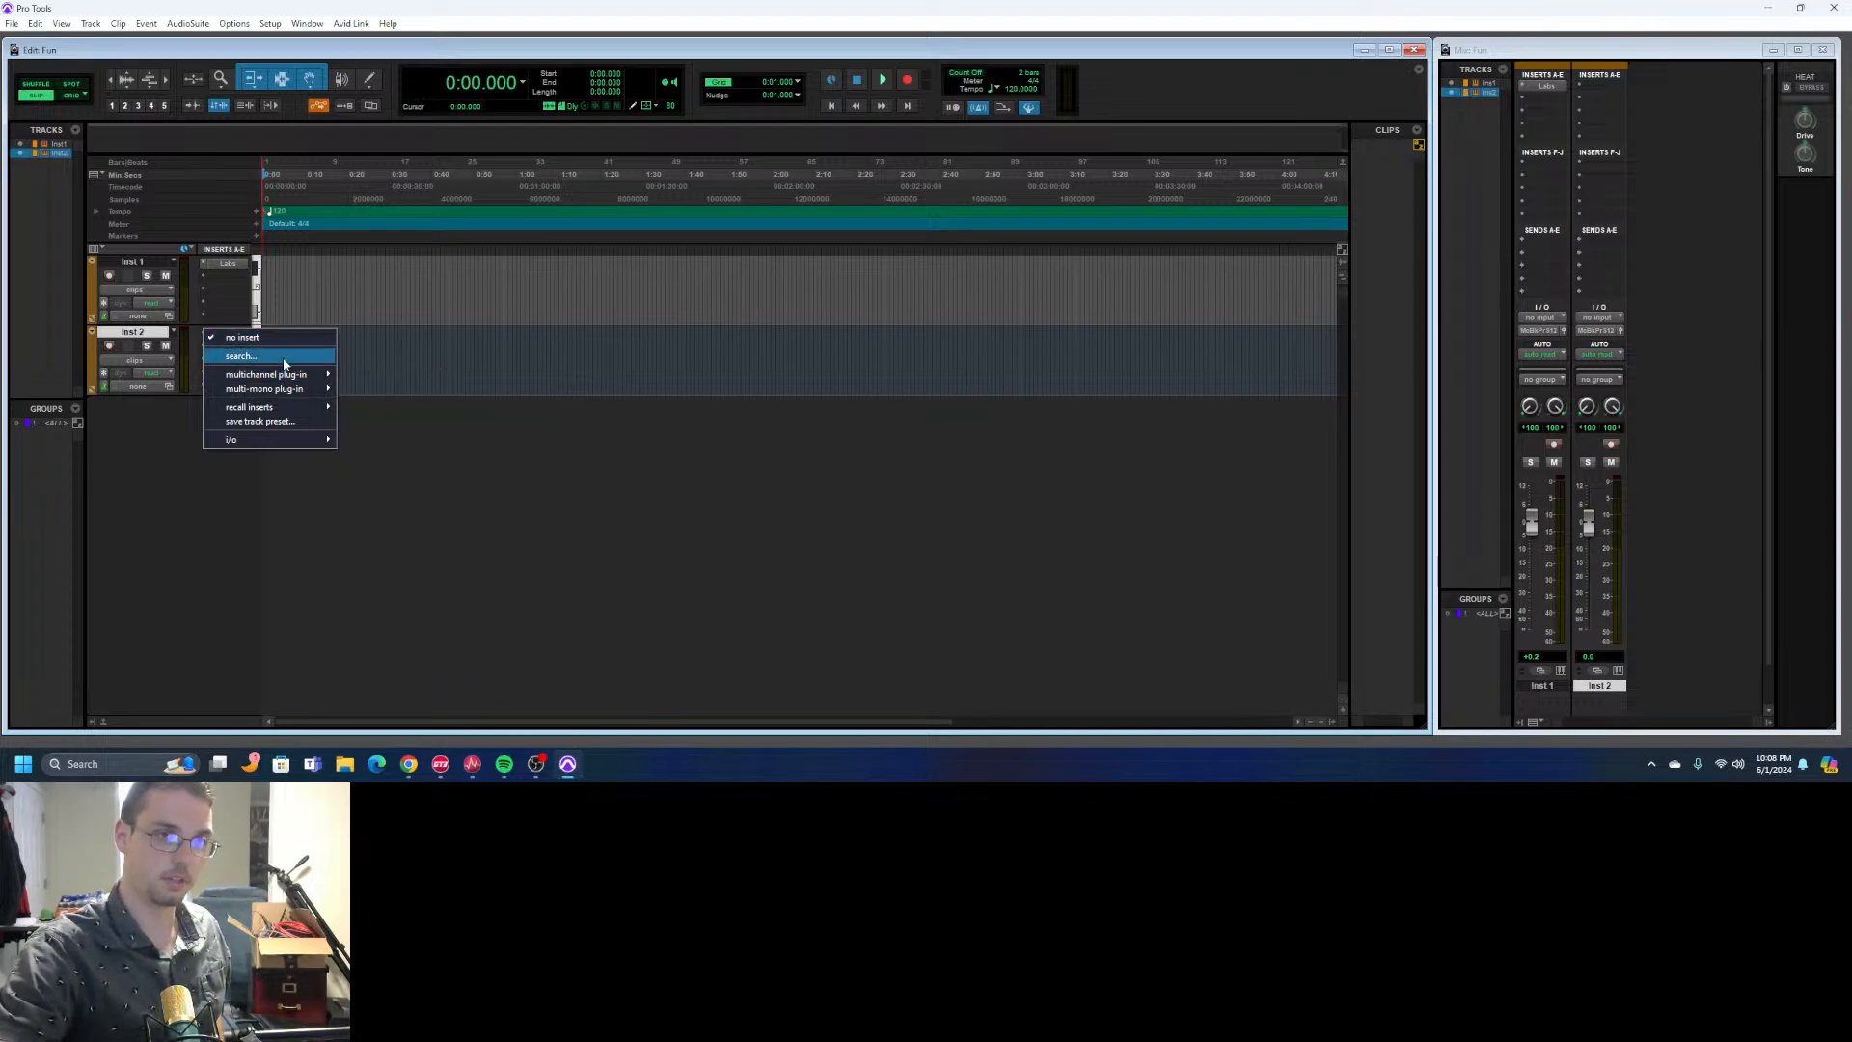
mouse_move(289, 392)
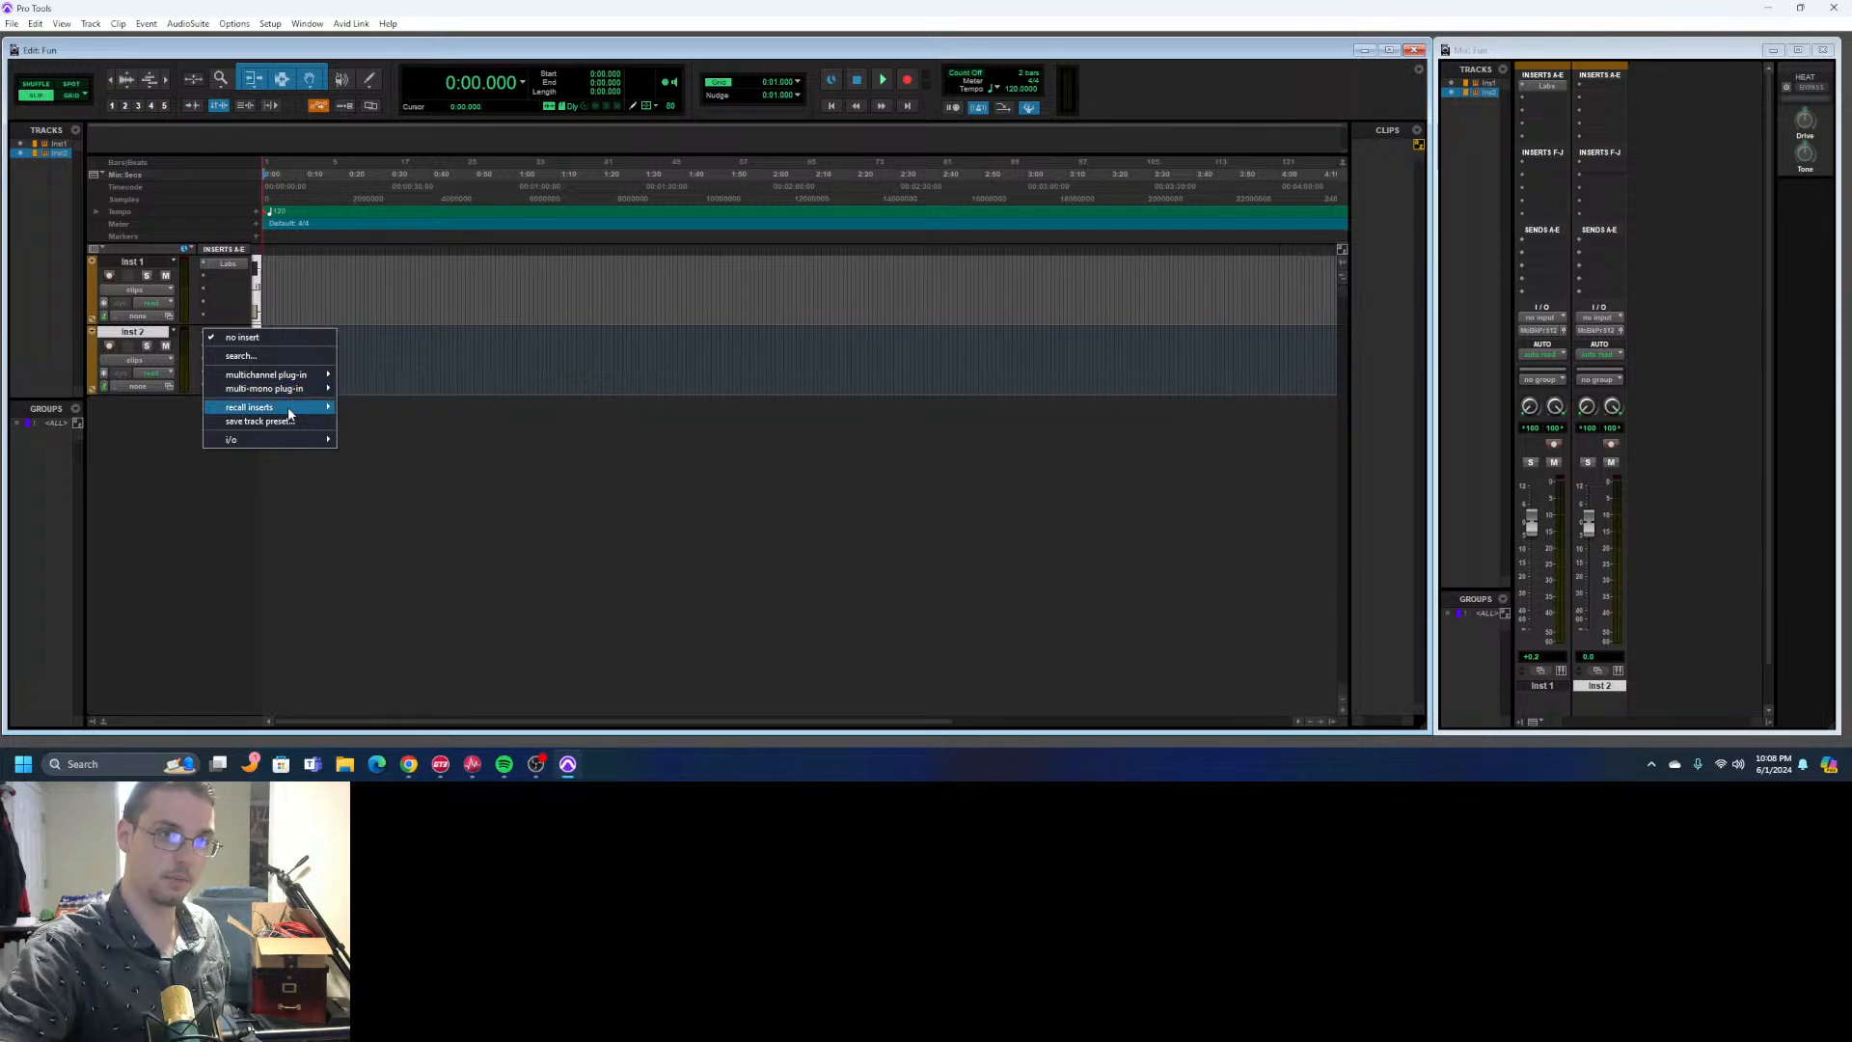
mouse_move(285, 446)
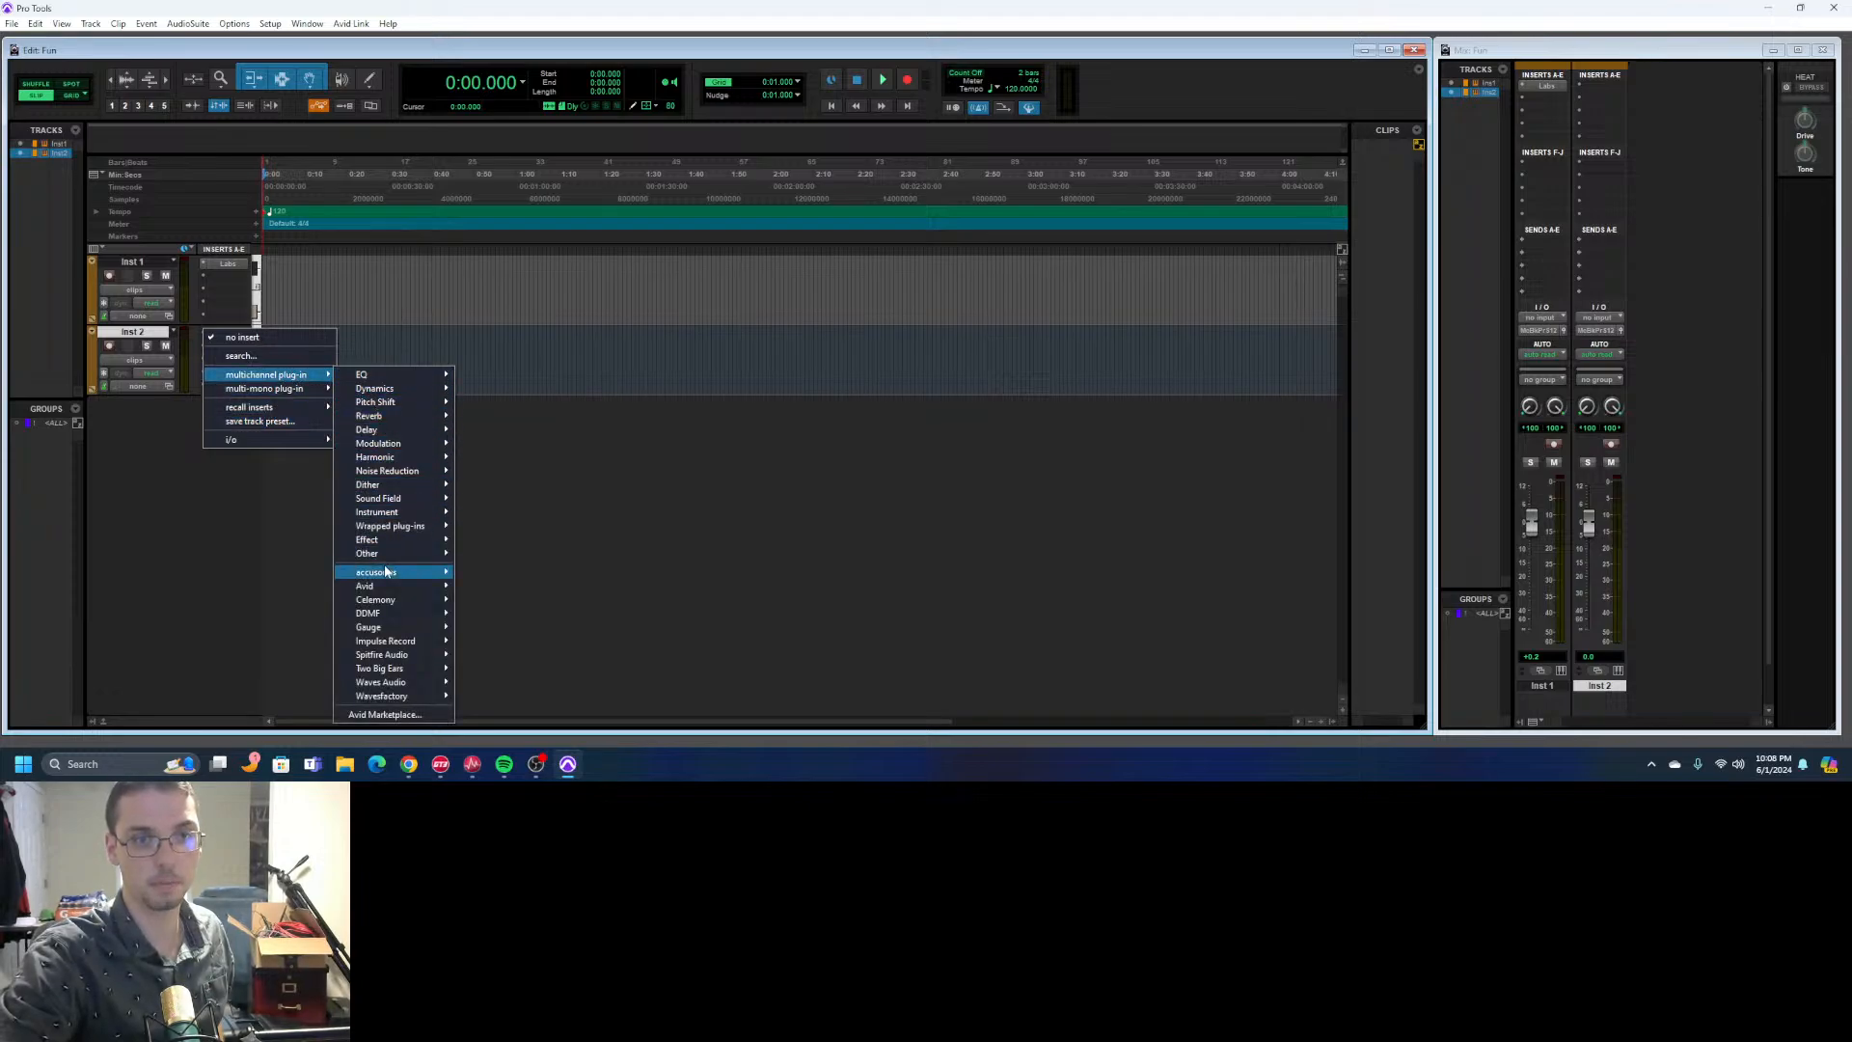
mouse_move(417, 573)
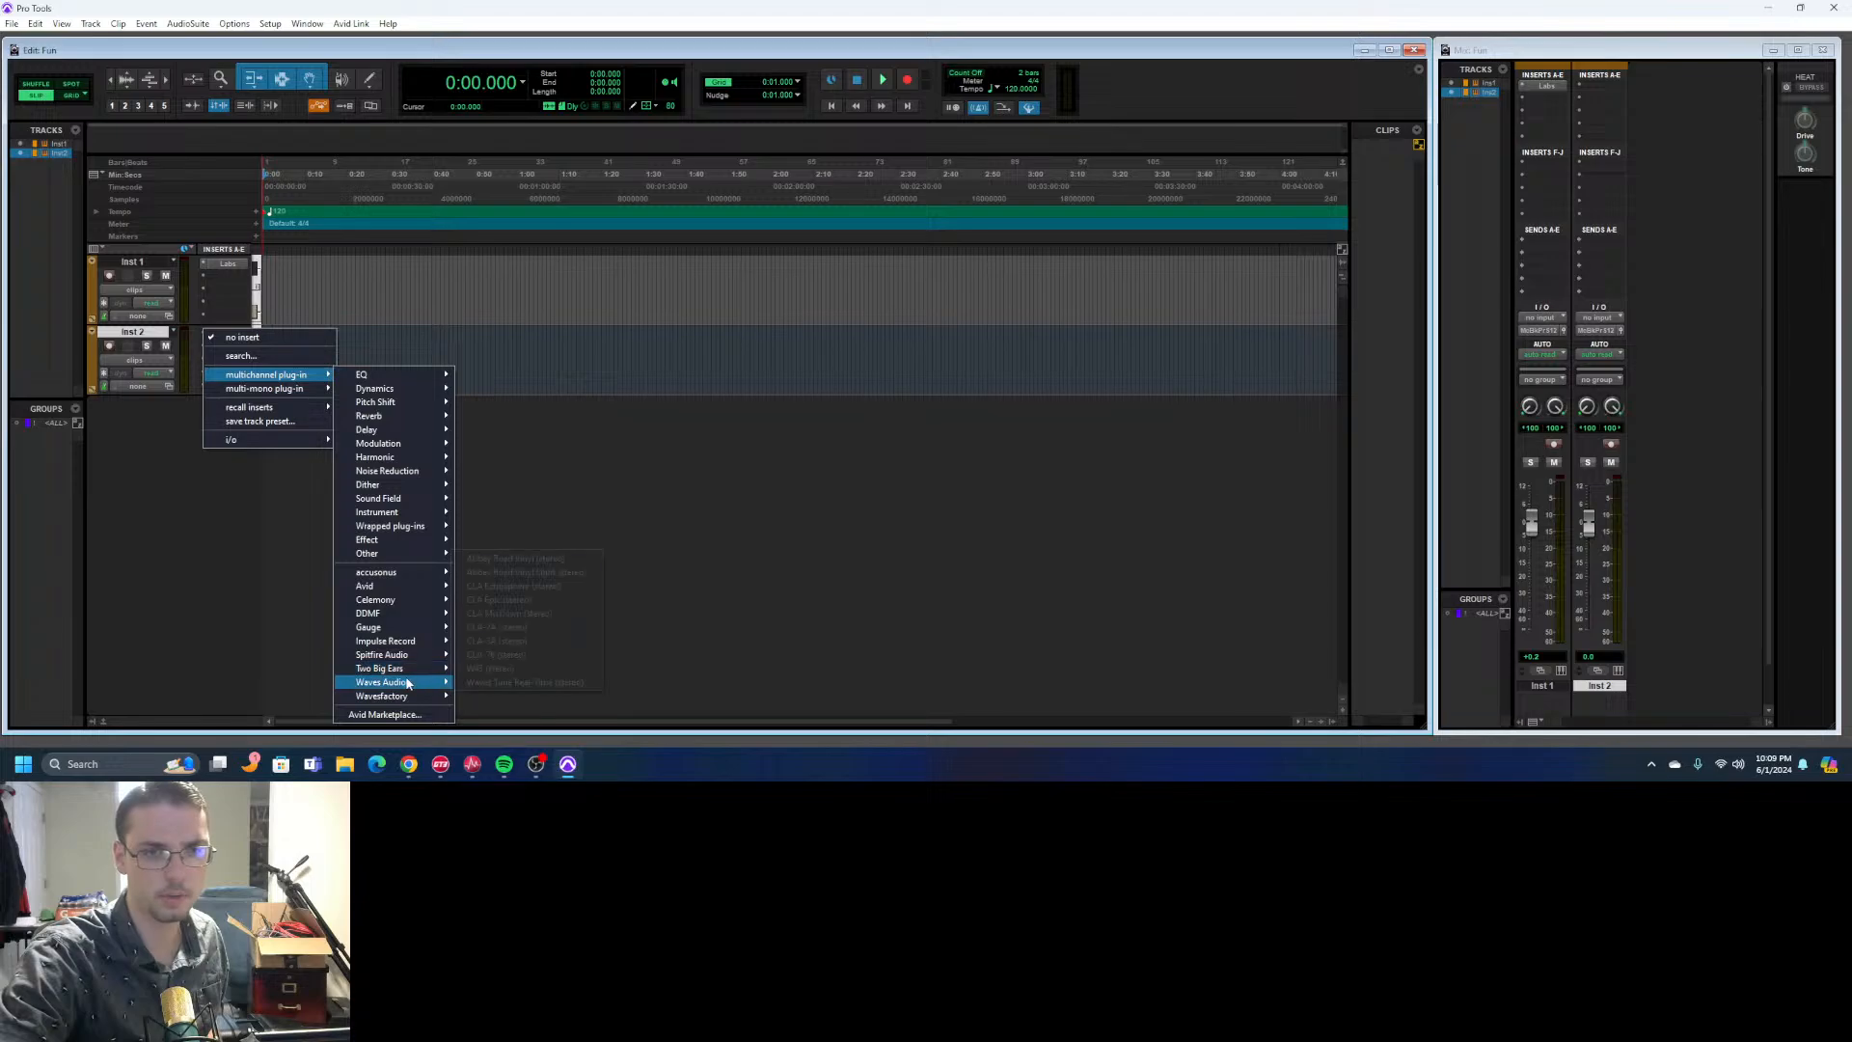
mouse_move(405, 682)
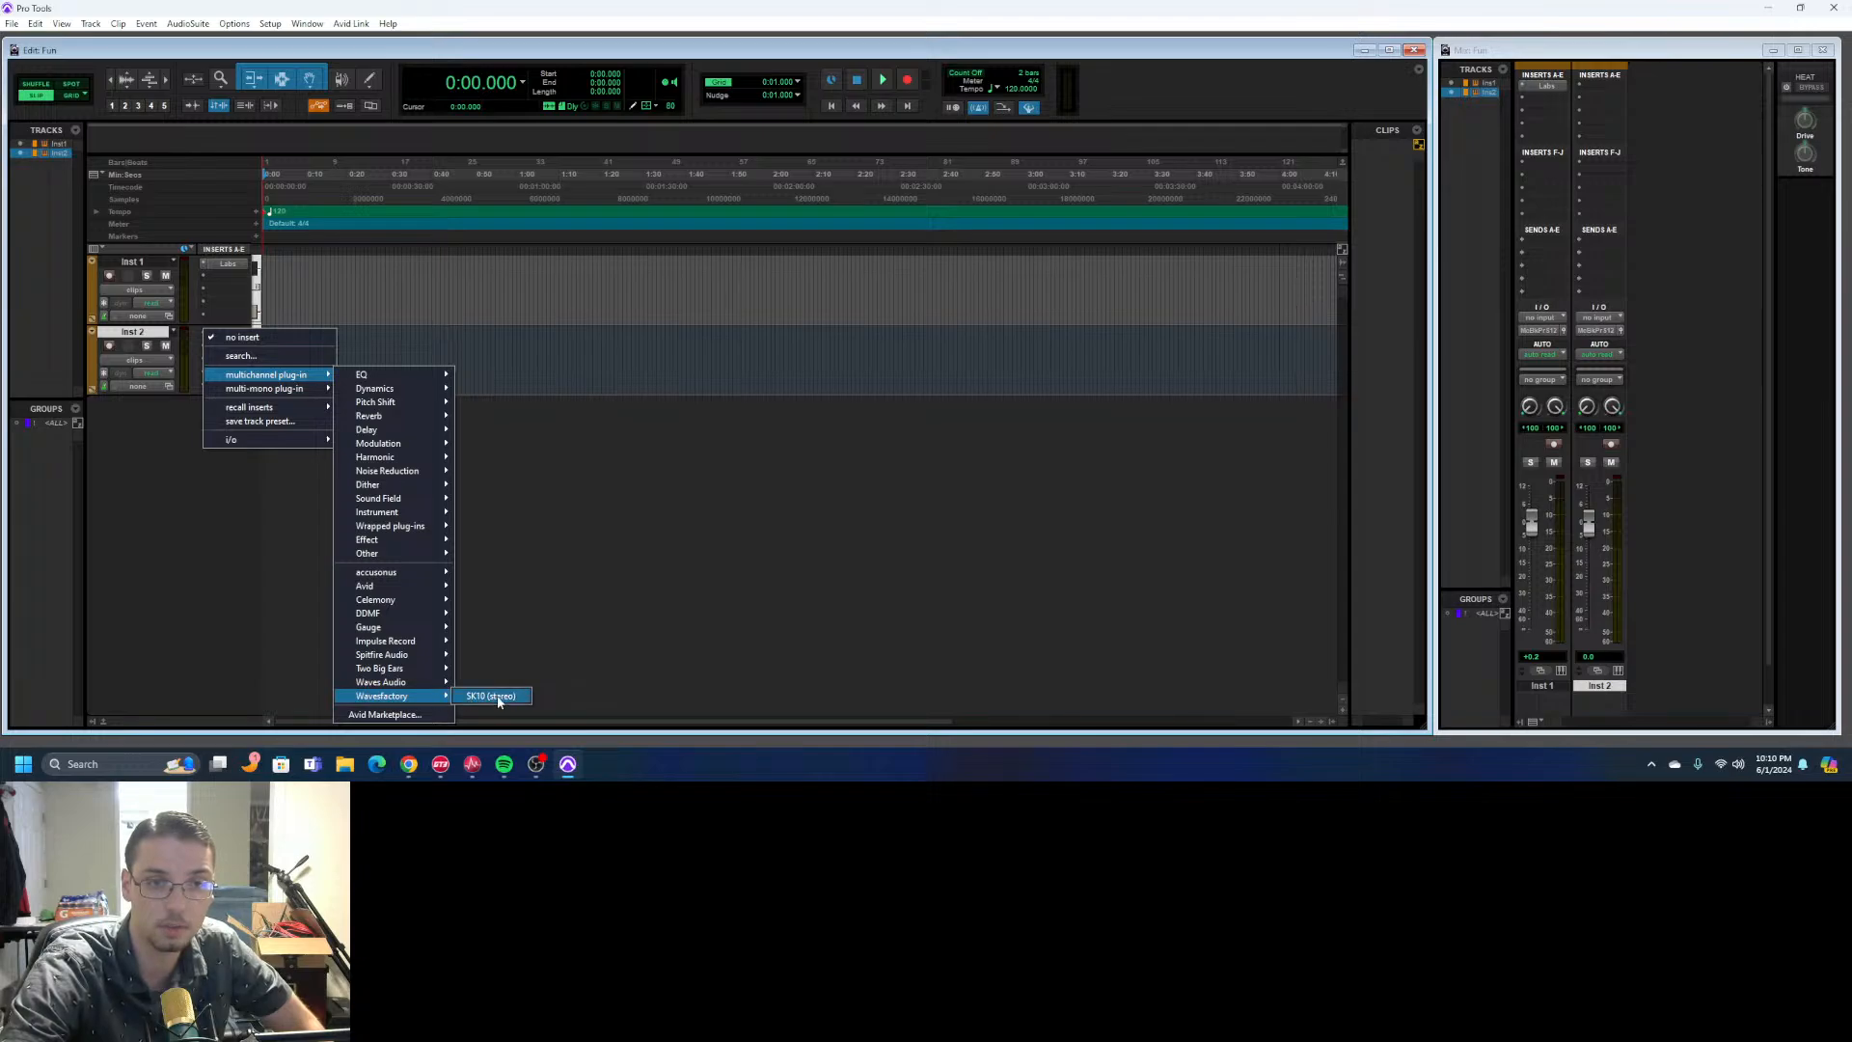
left_click(632, 539)
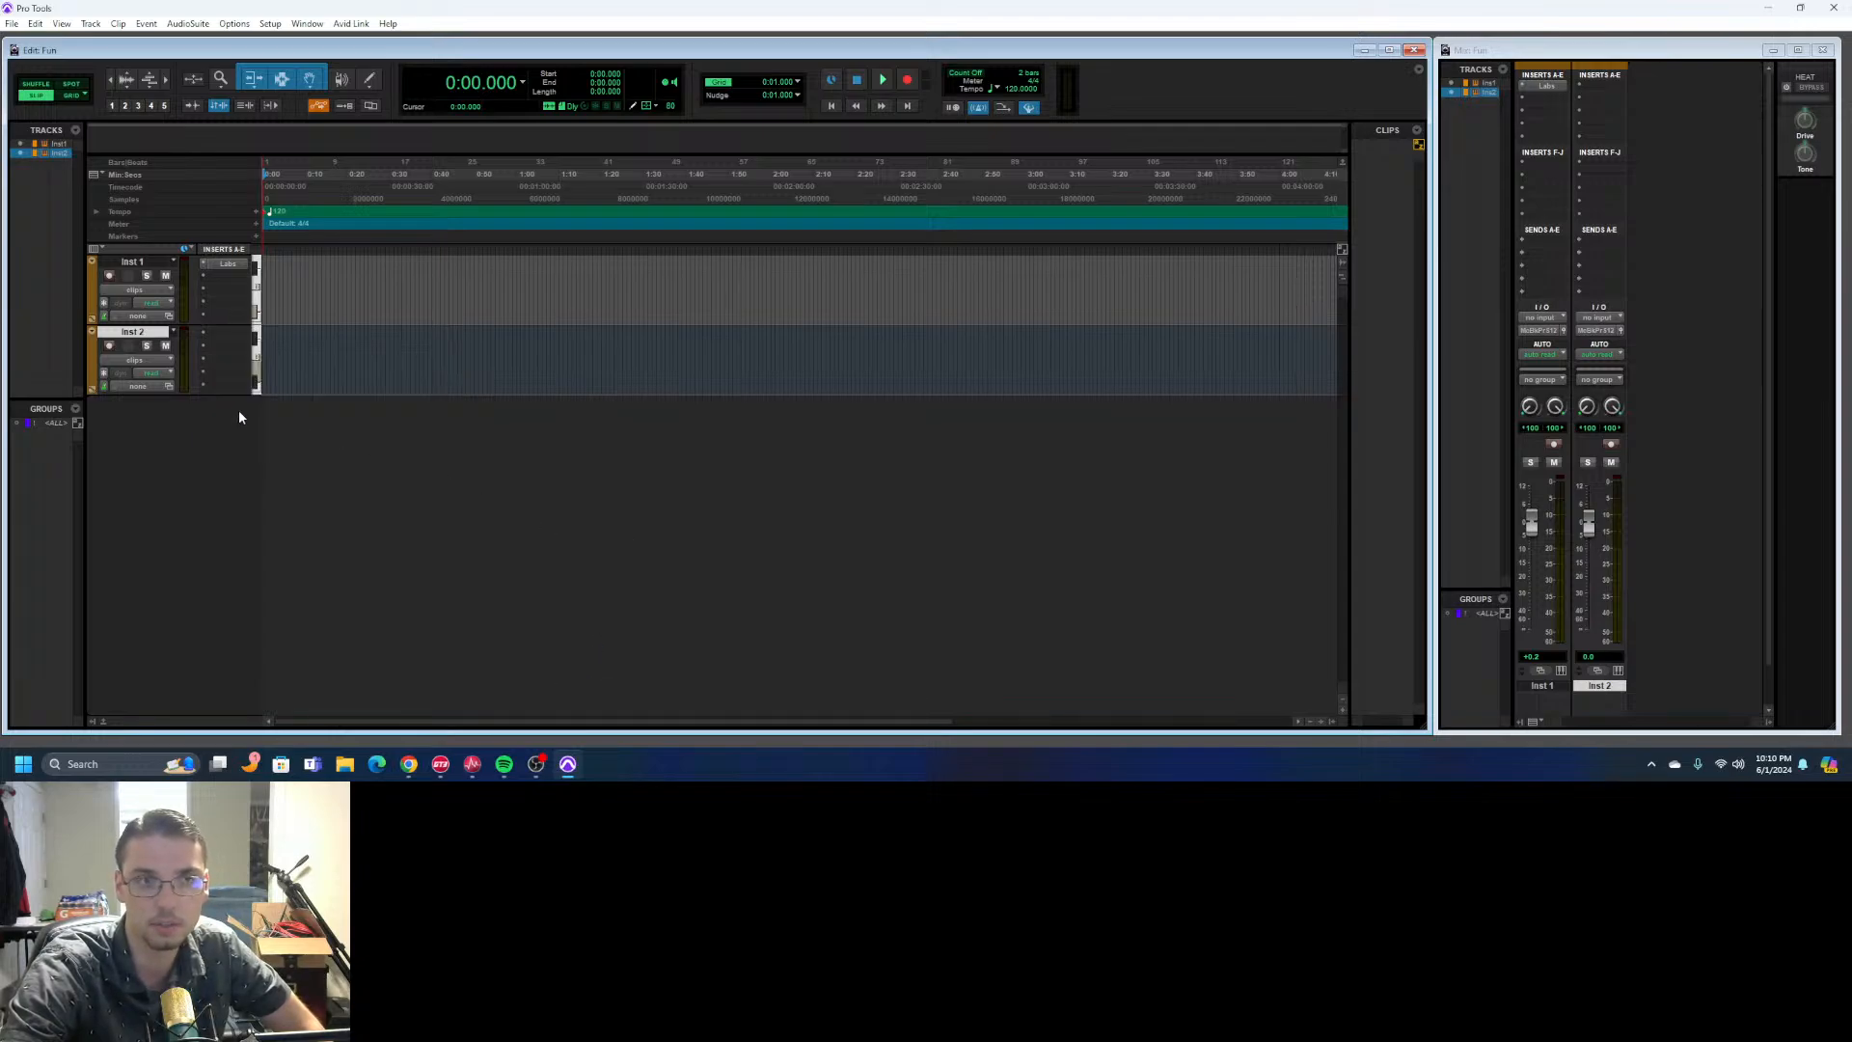
- Delete the Inst 2 track from the session
left_click(92, 336)
left_click(265, 508)
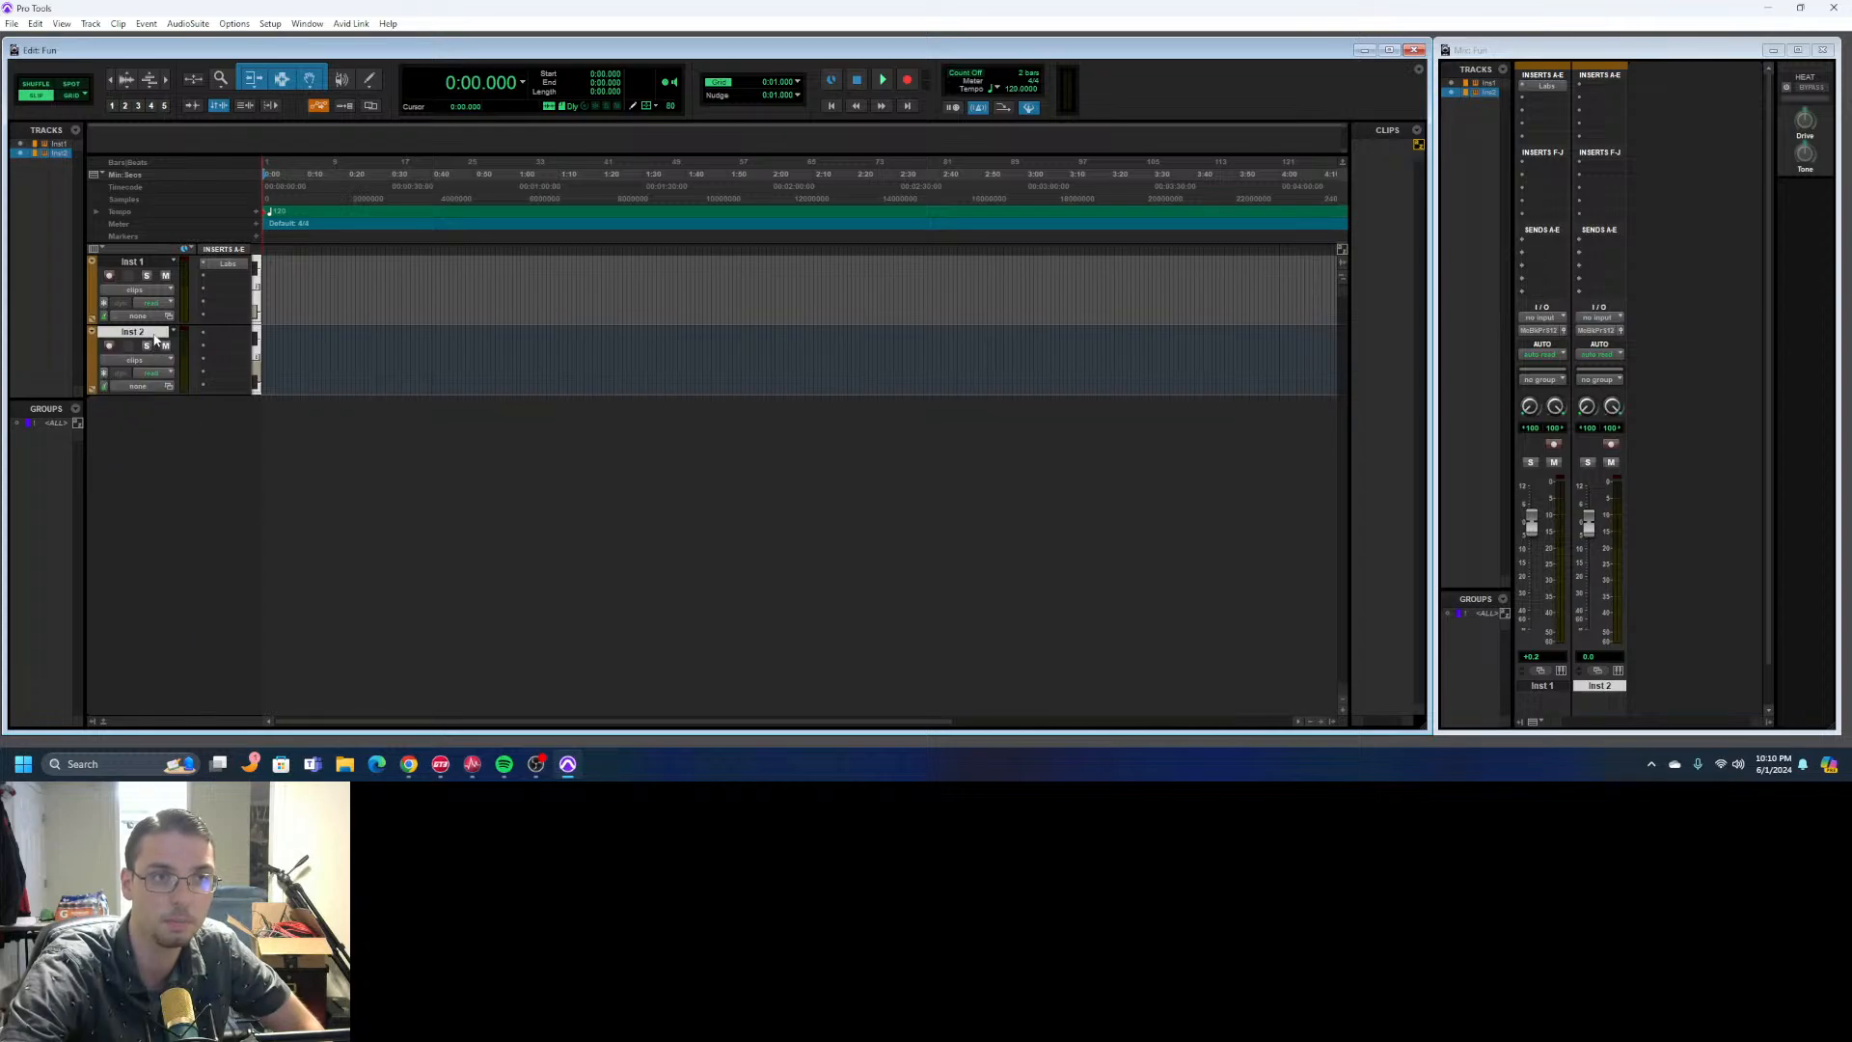
right_click(154, 332)
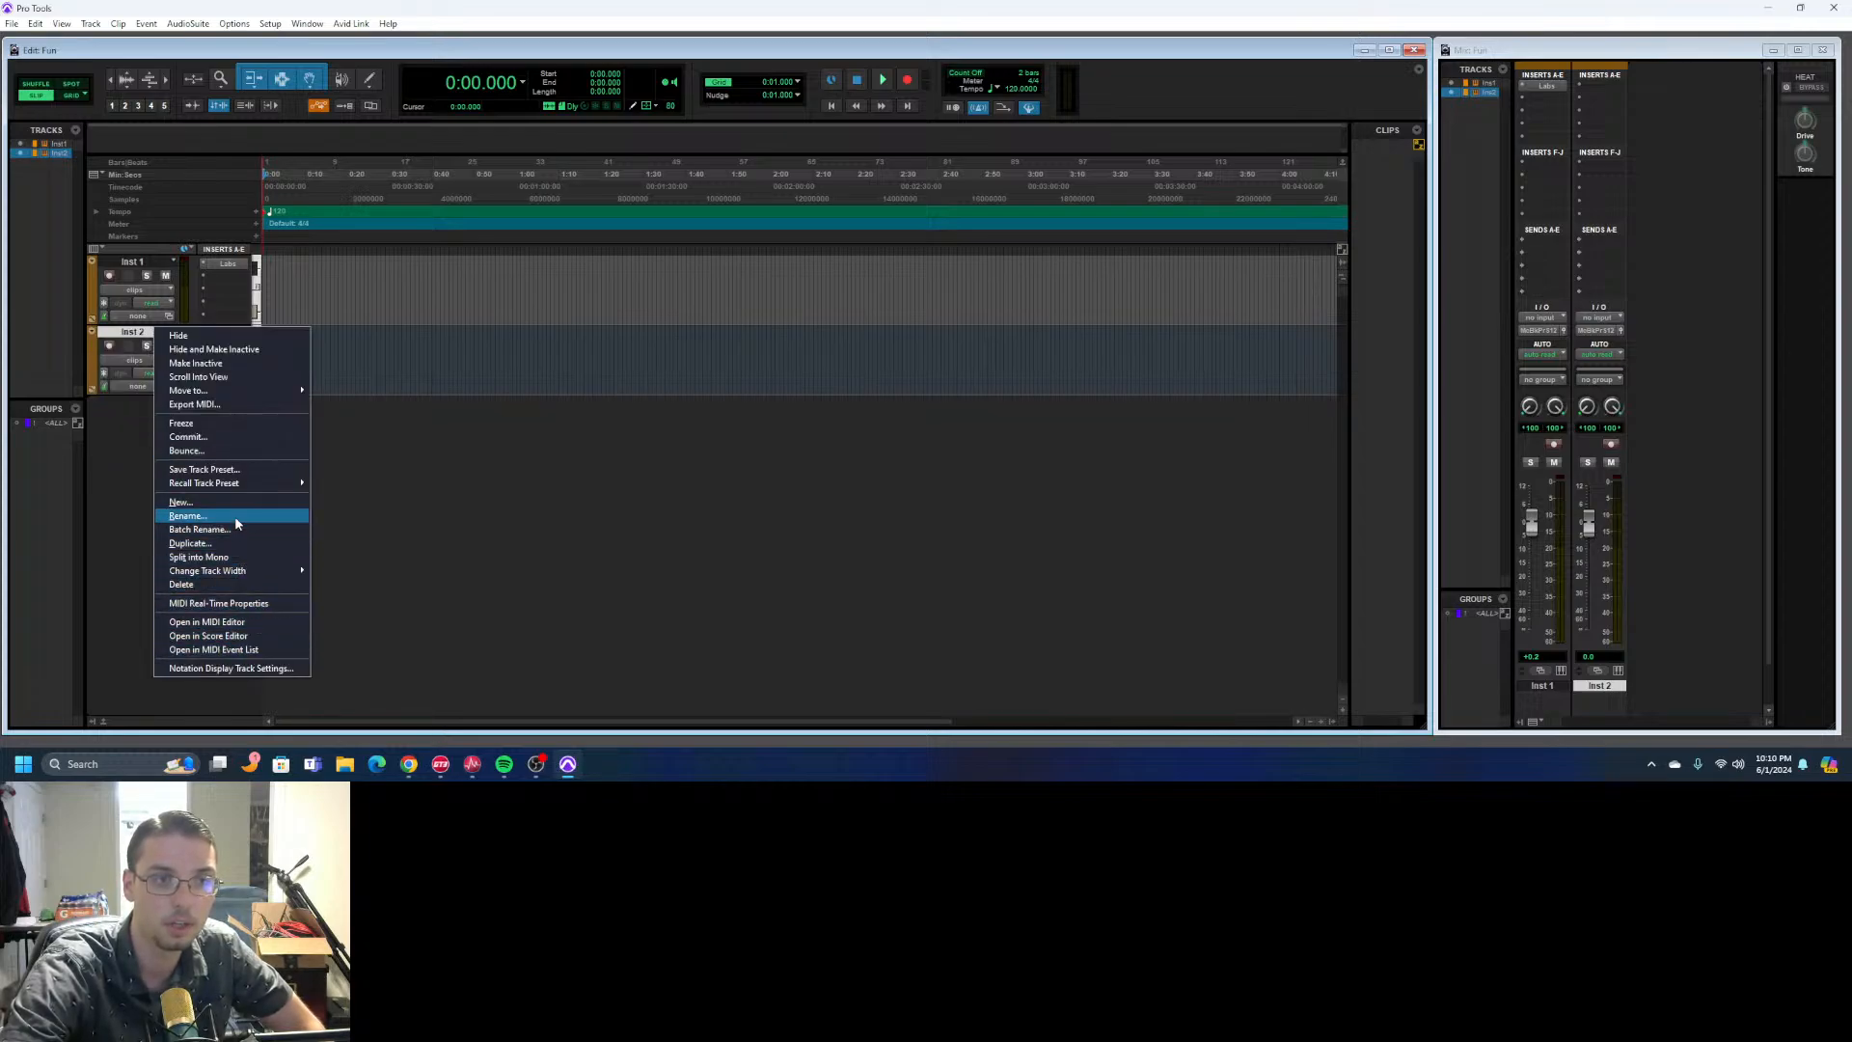
left_click(233, 584)
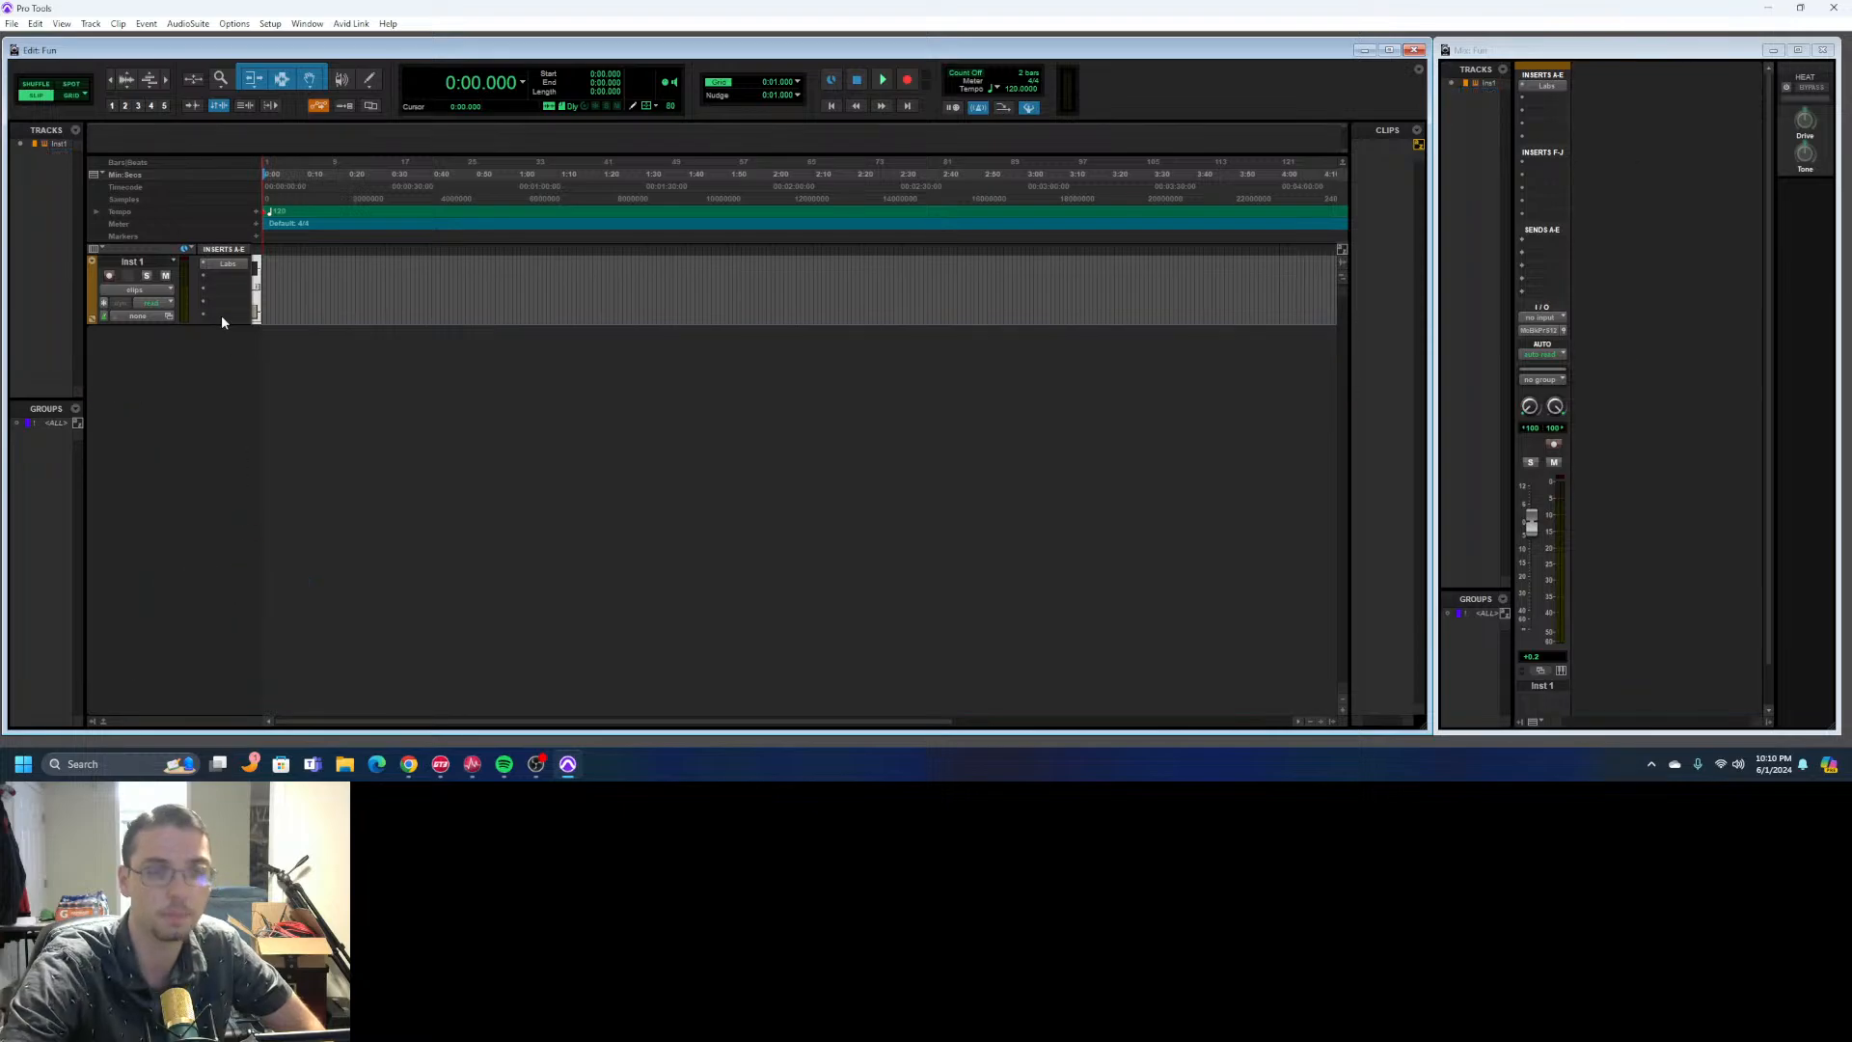
- Open the Labs instrument on Inst 1, move its window around to inspect it, and close it
left_click(228, 264)
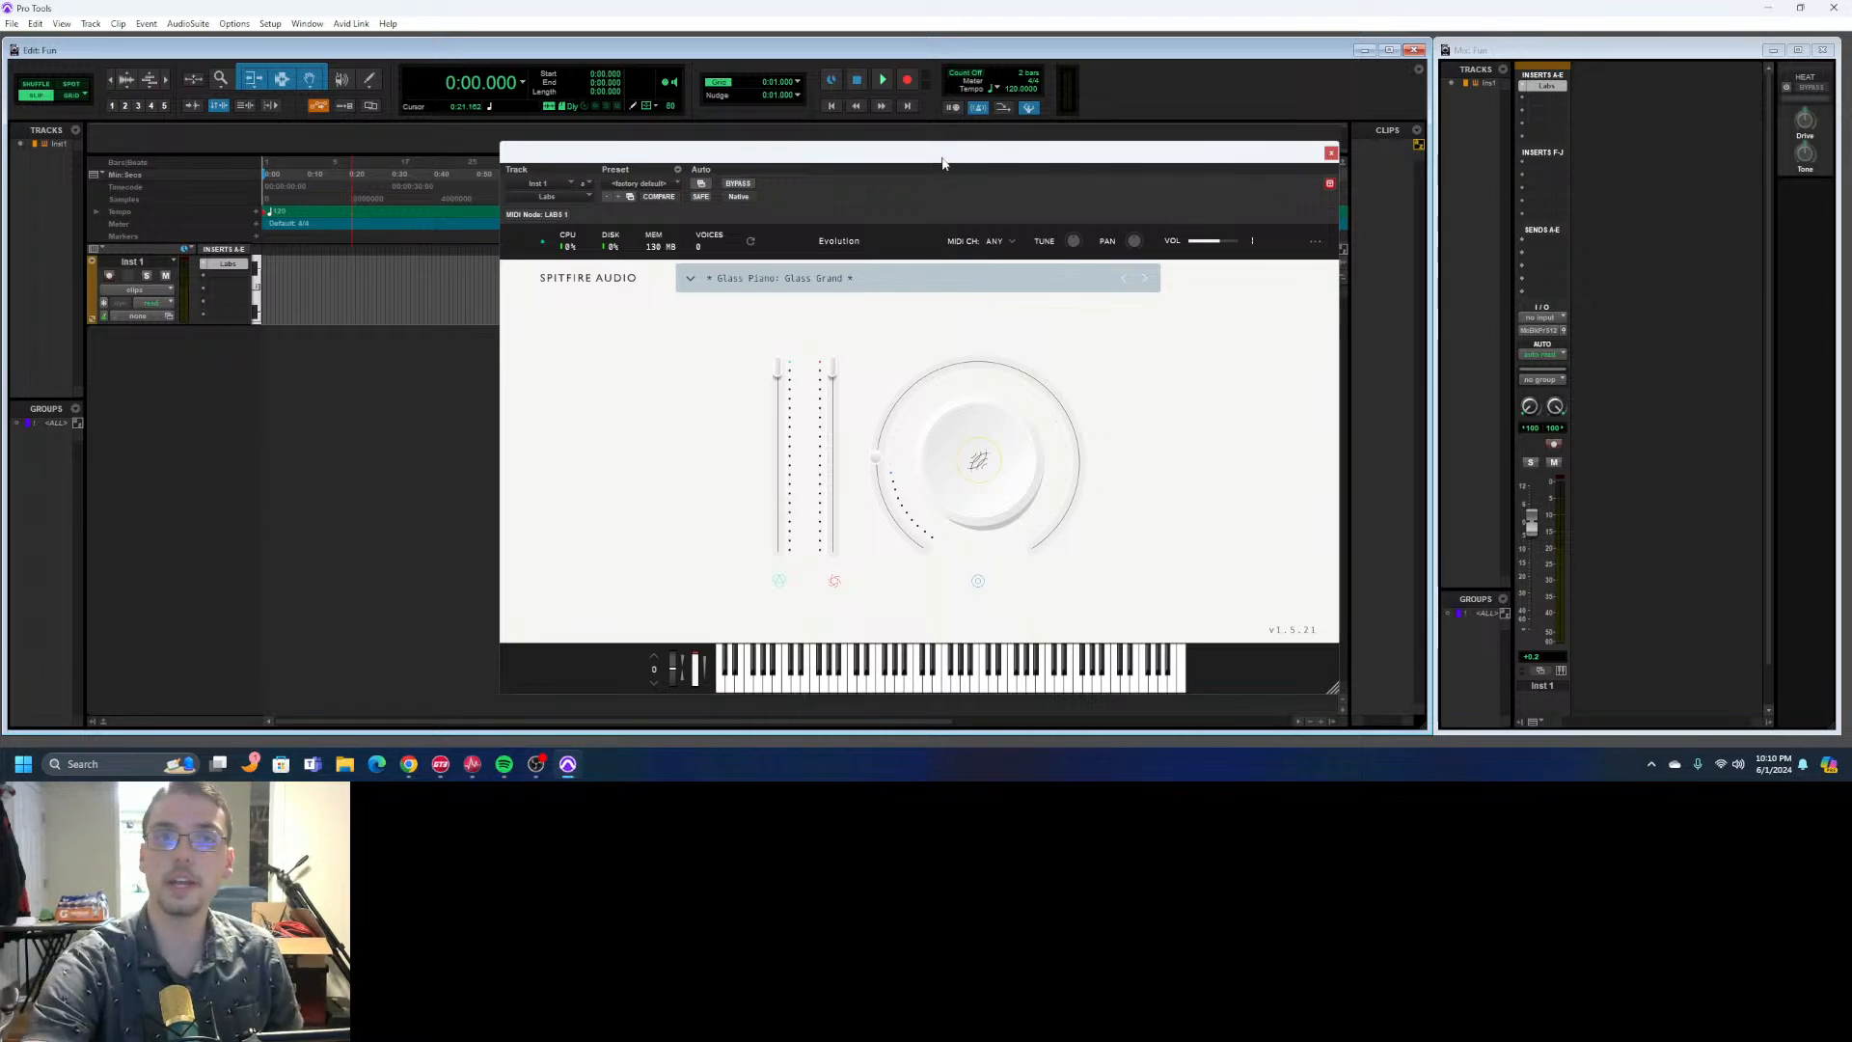
left_click_drag(910, 157, 907, 100)
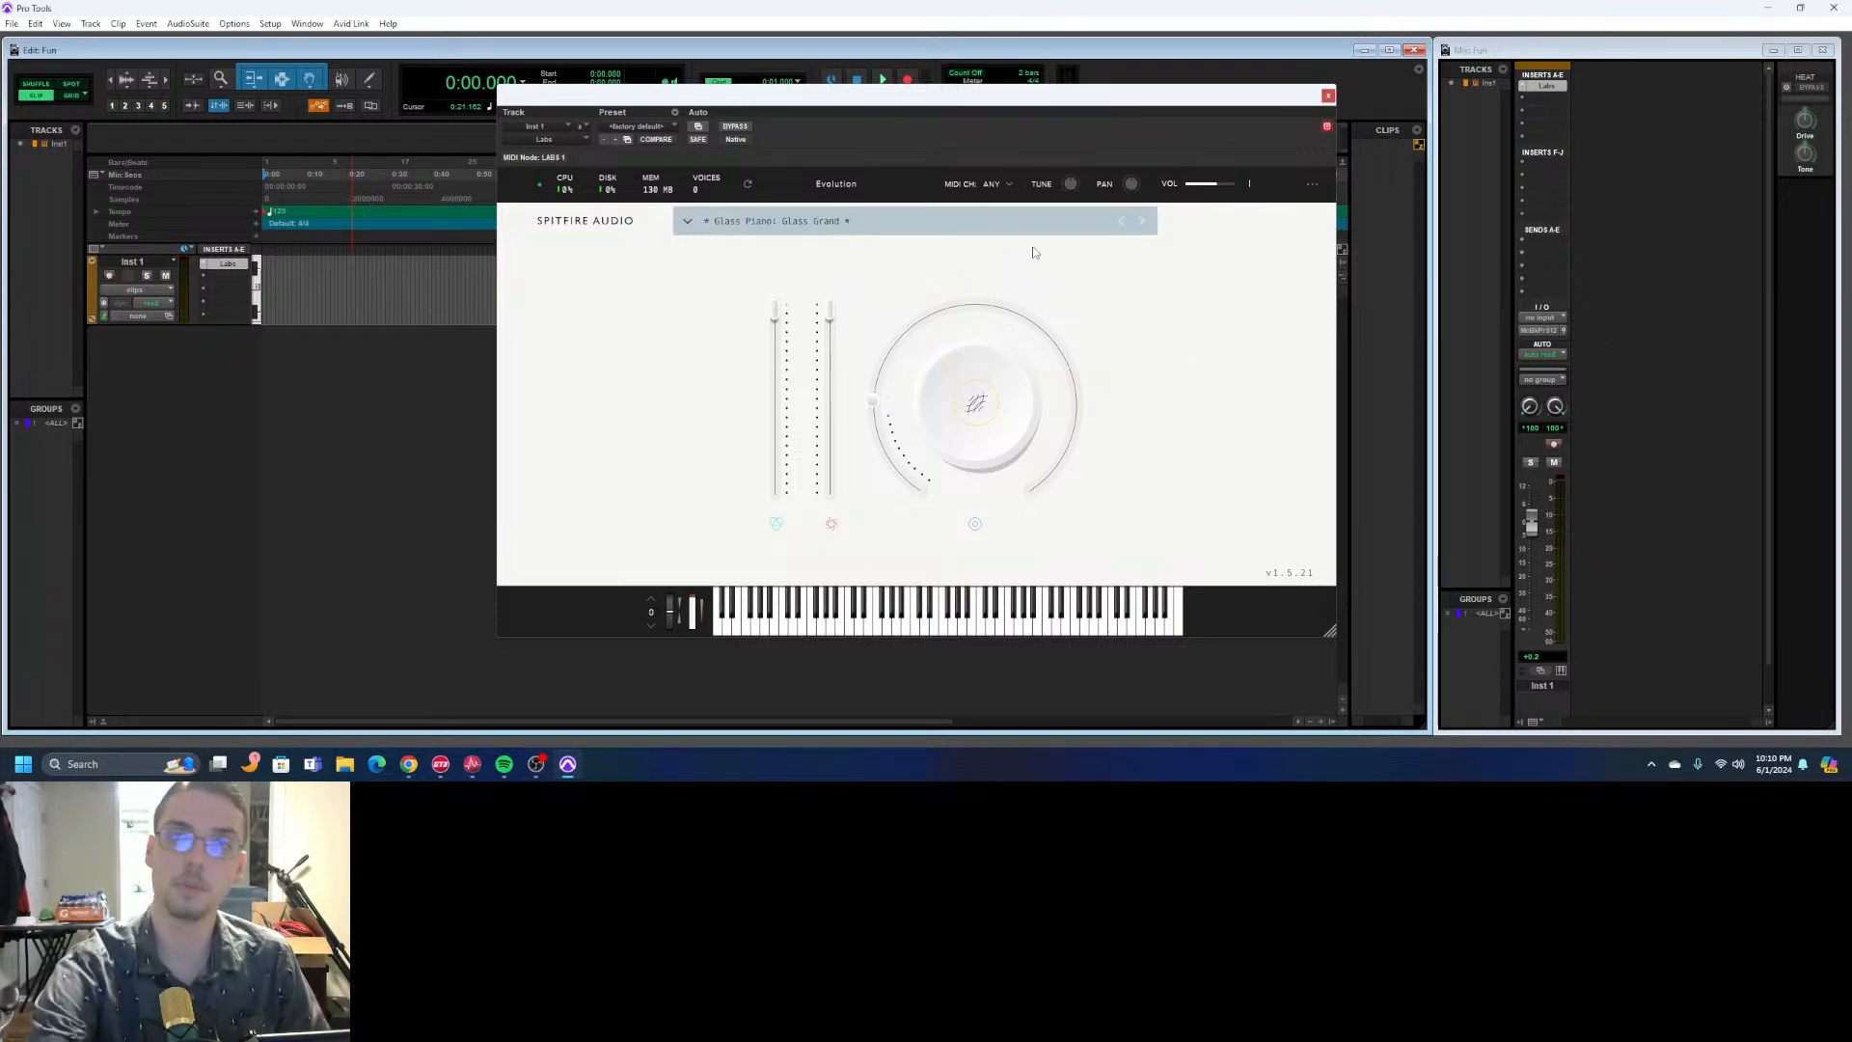
left_click_drag(1109, 102, 1148, 146)
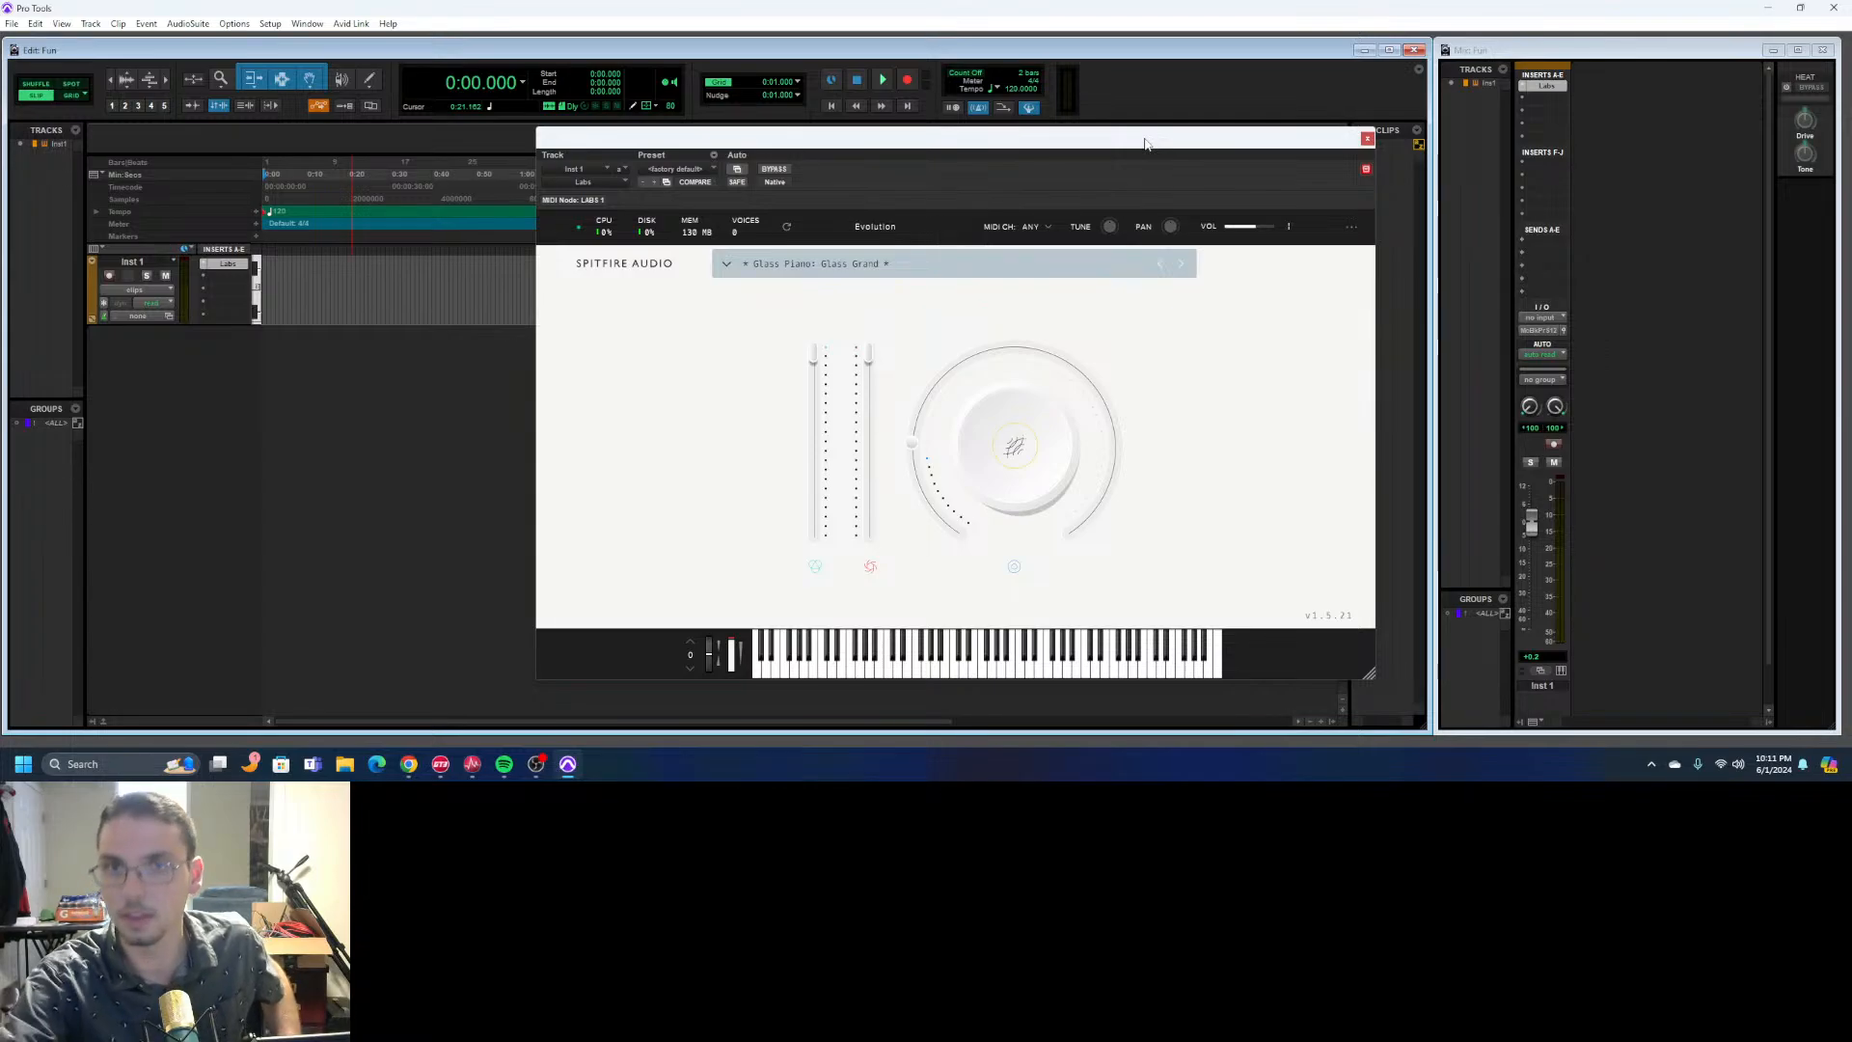
left_click_drag(1163, 150, 1416, 131)
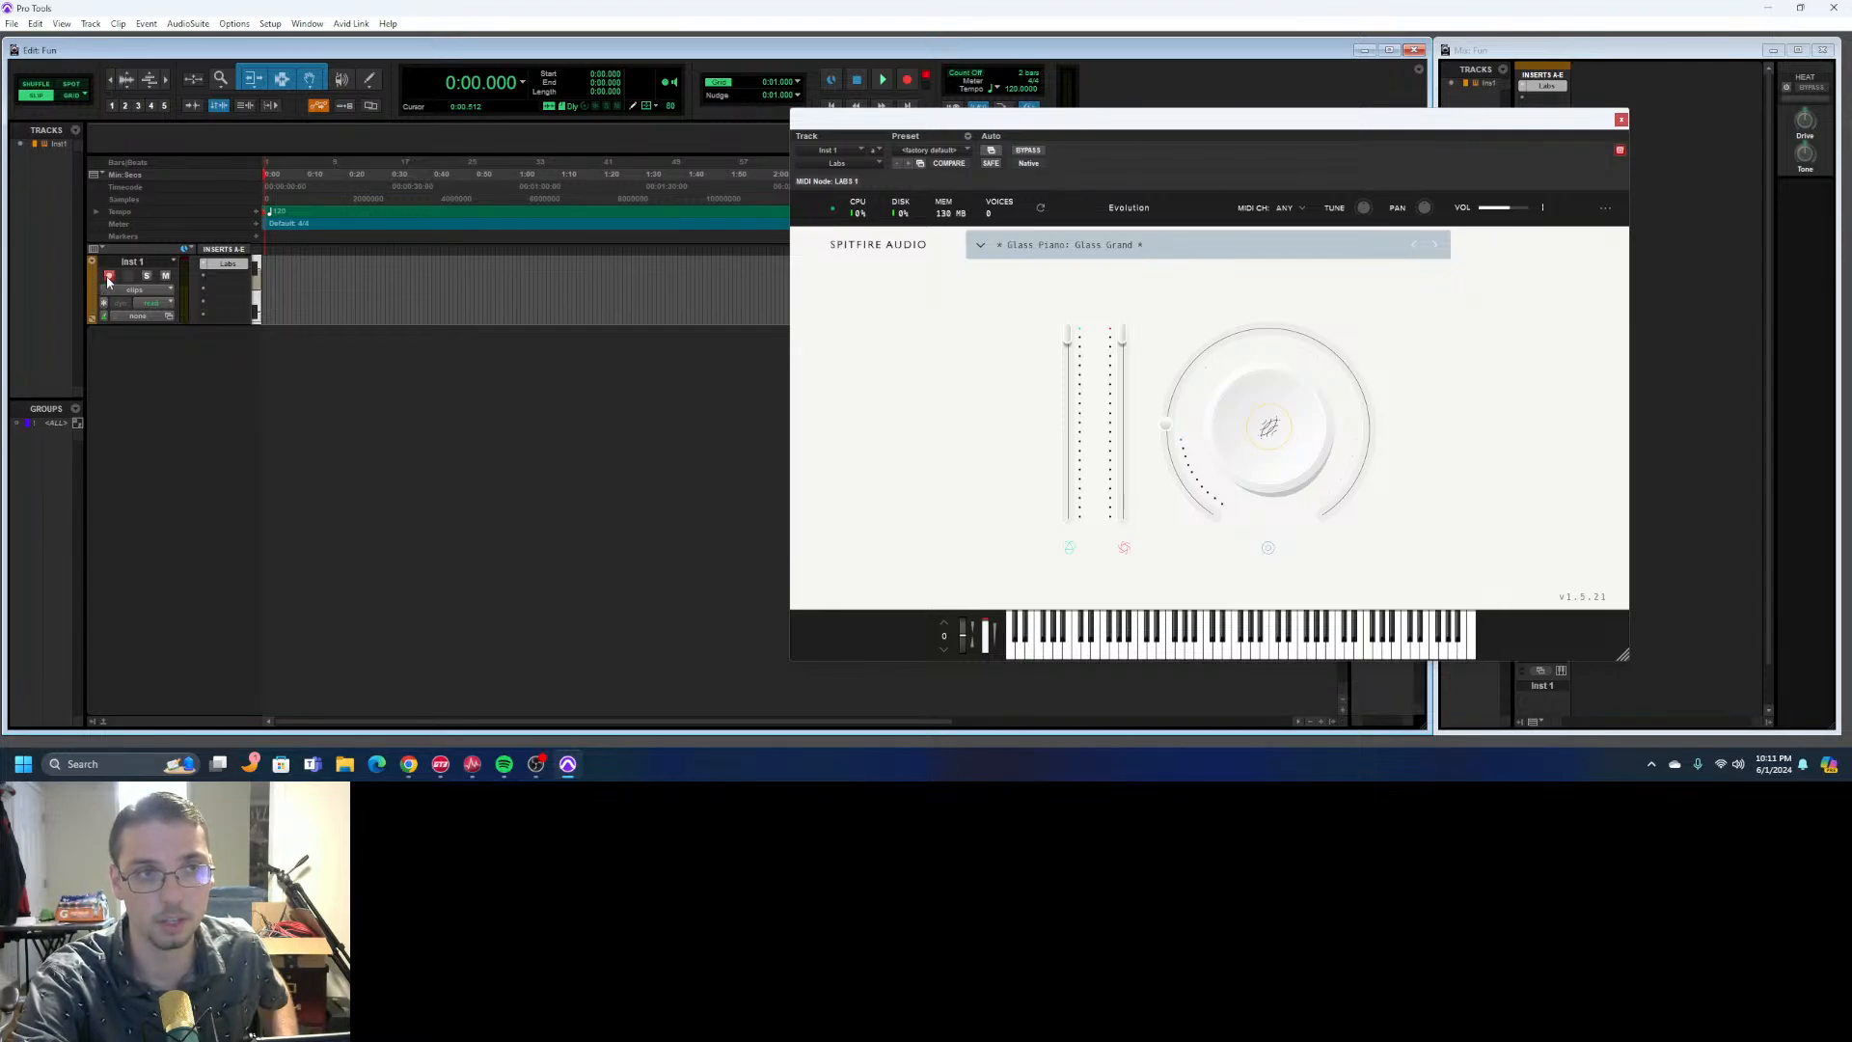
left_click_drag(1160, 125, 1067, 370)
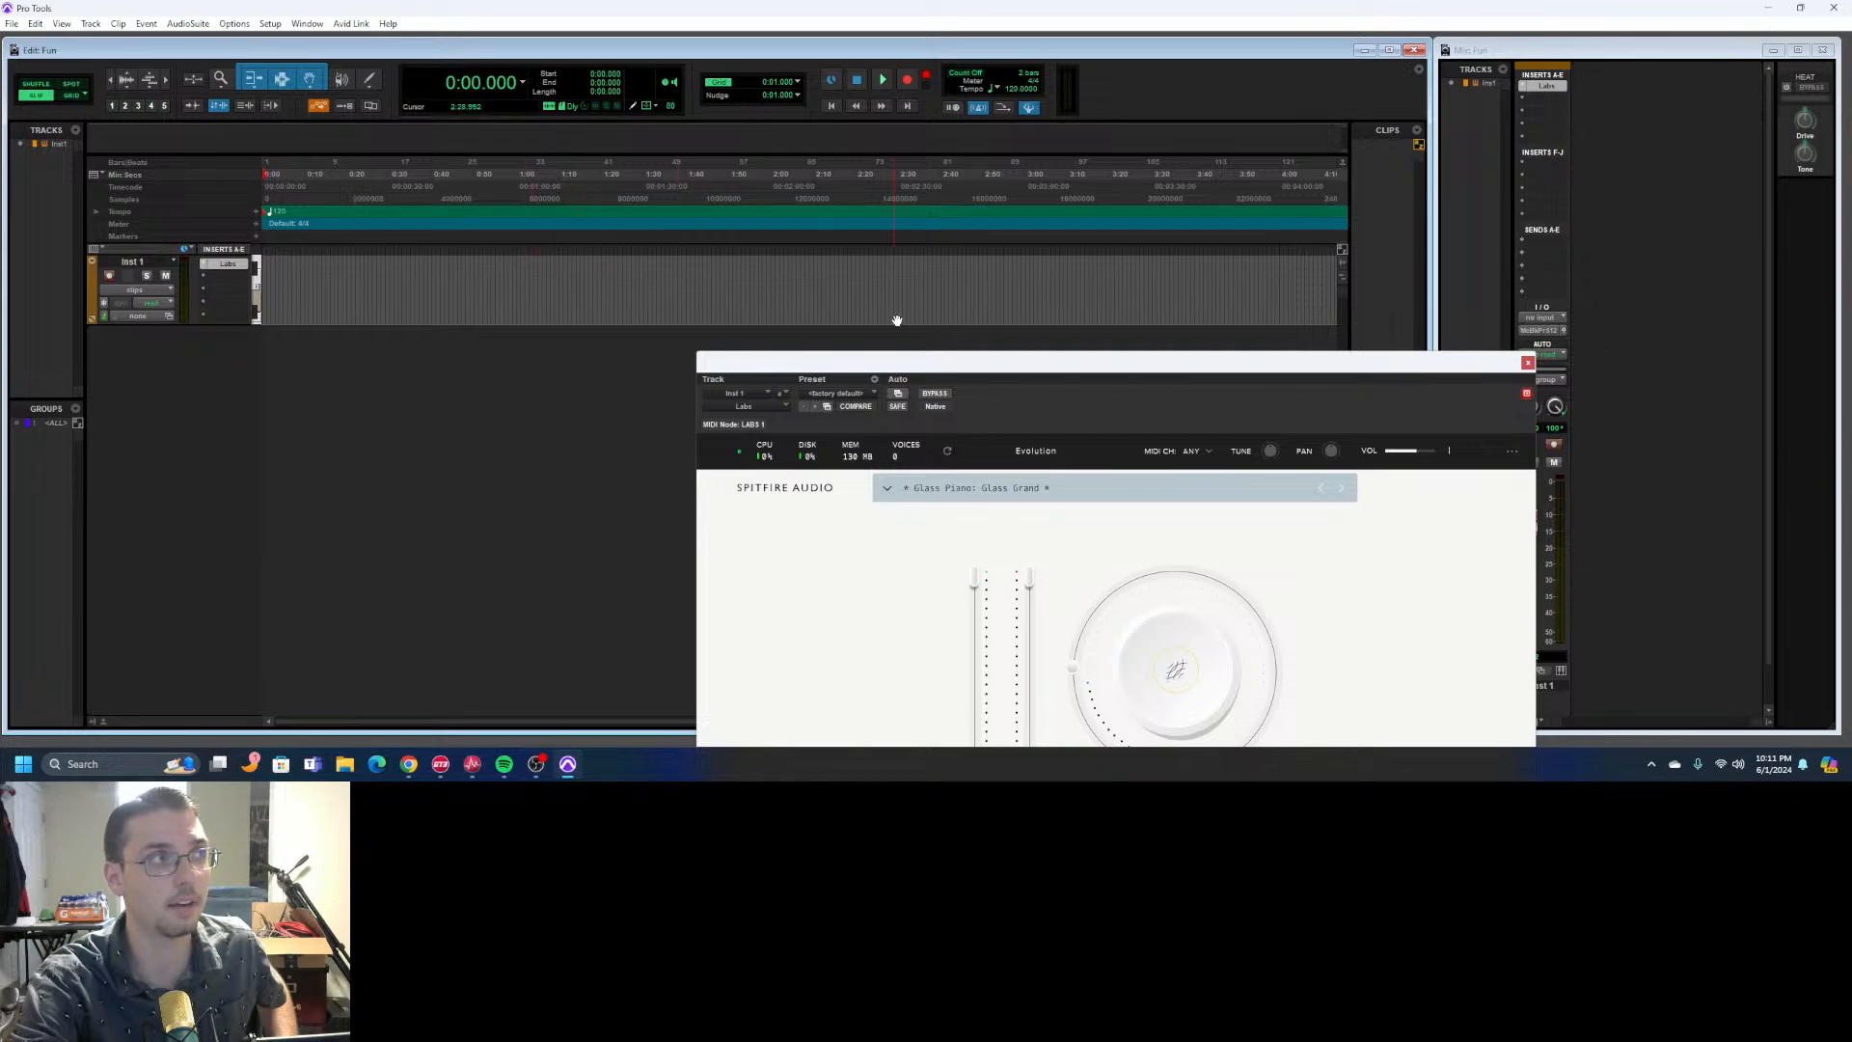
left_click_drag(937, 378, 977, 197)
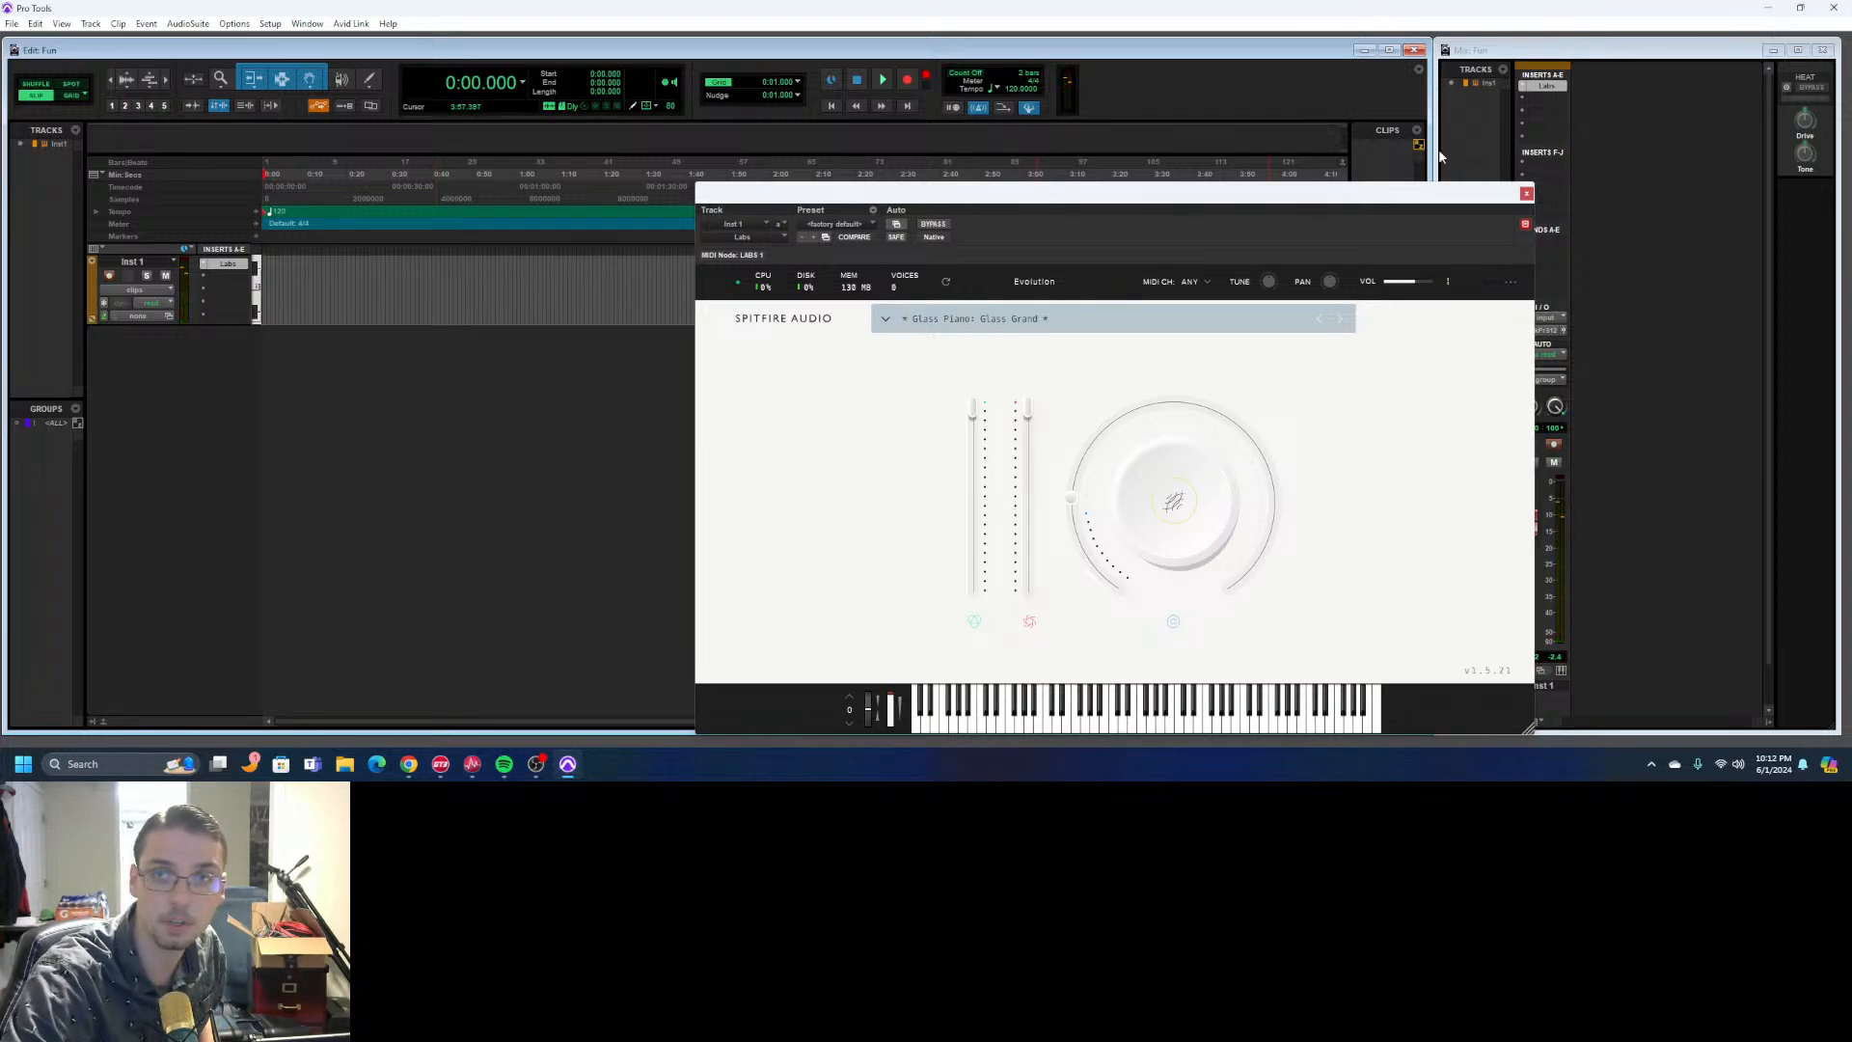
left_click(1526, 194)
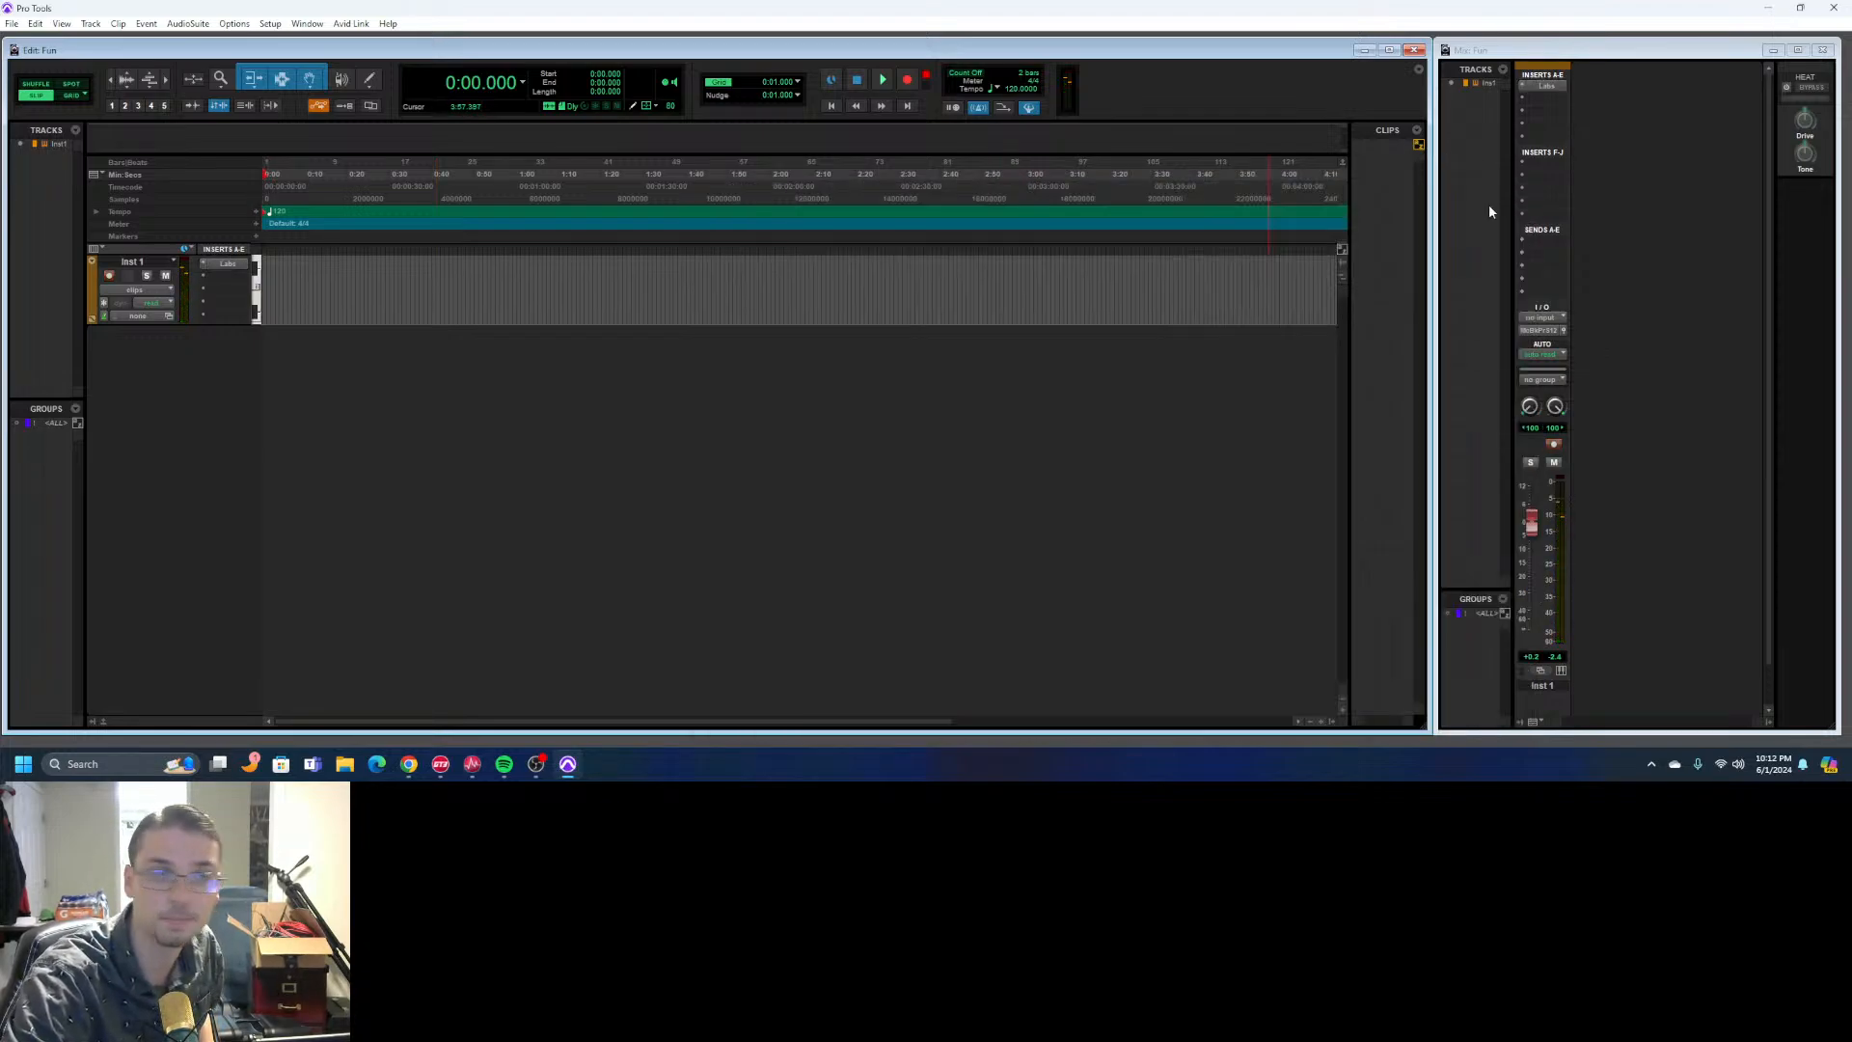
- Create one new mono audio track in samples with the name Audio
left_click(89, 23)
left_click(102, 40)
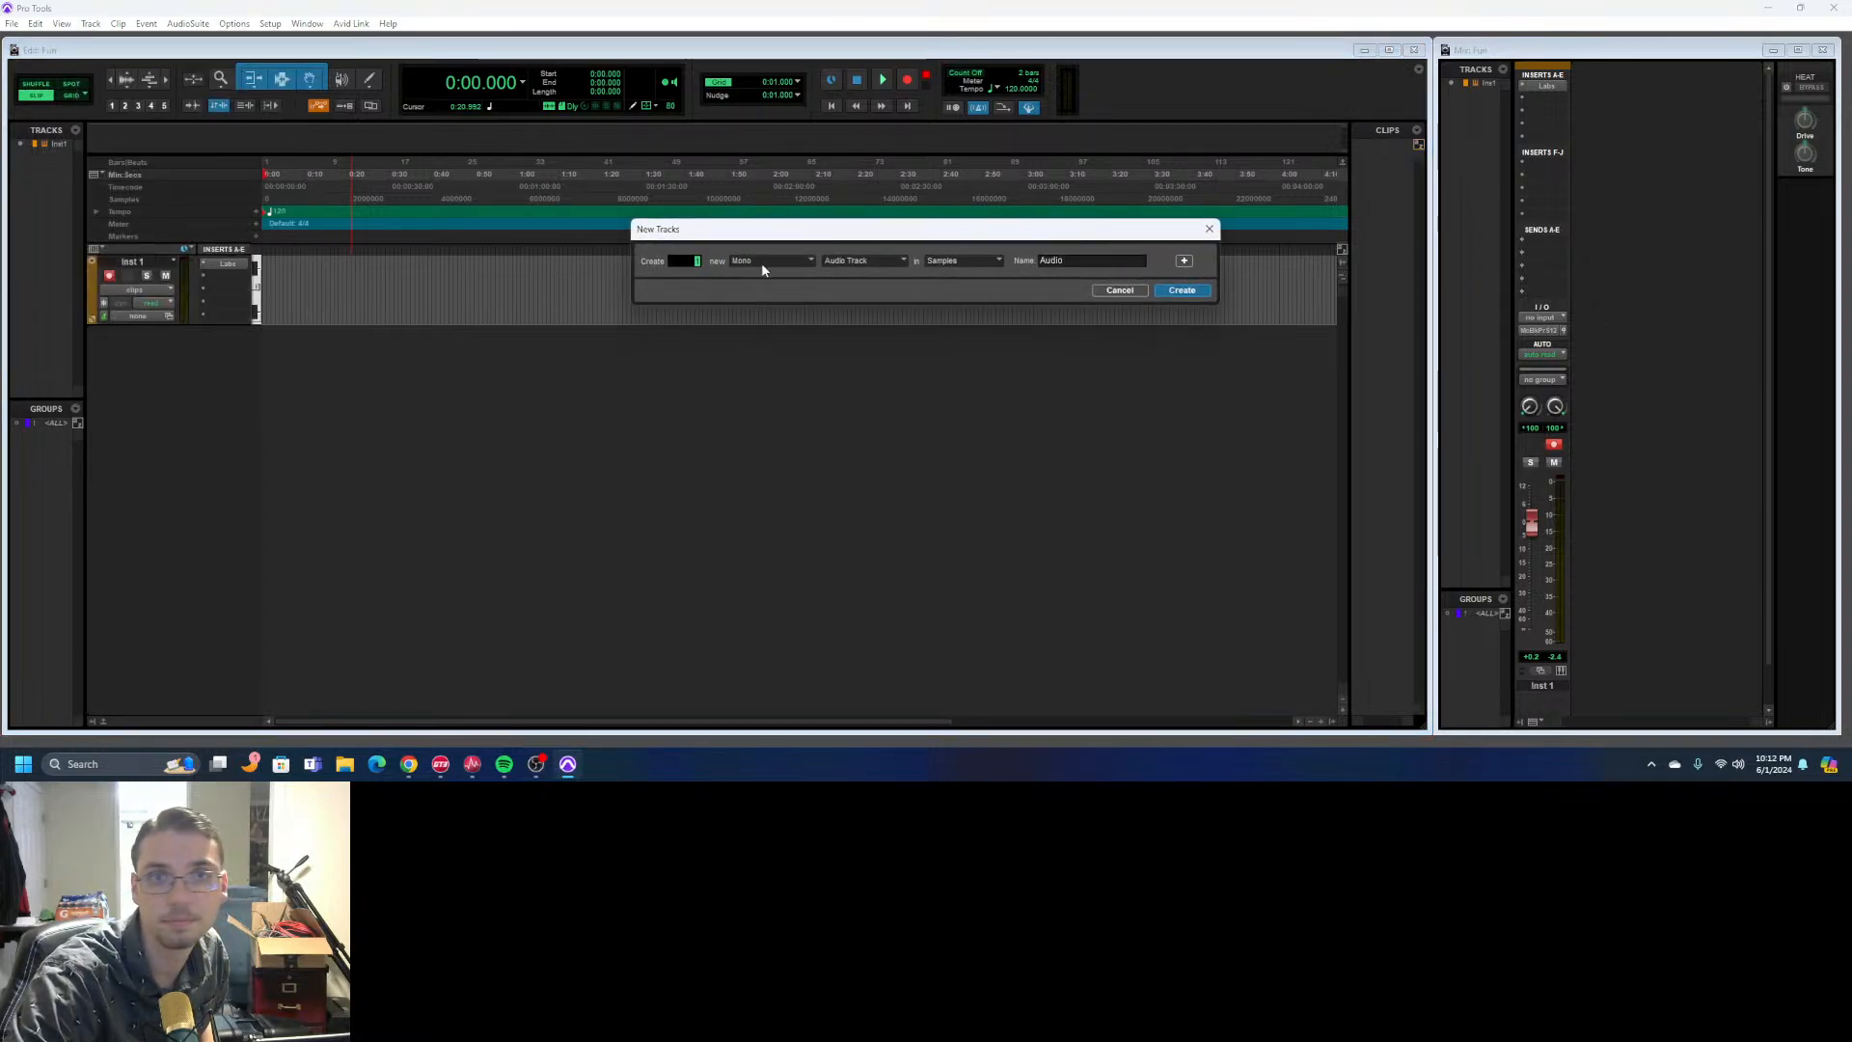
left_click(864, 262)
left_click(838, 286)
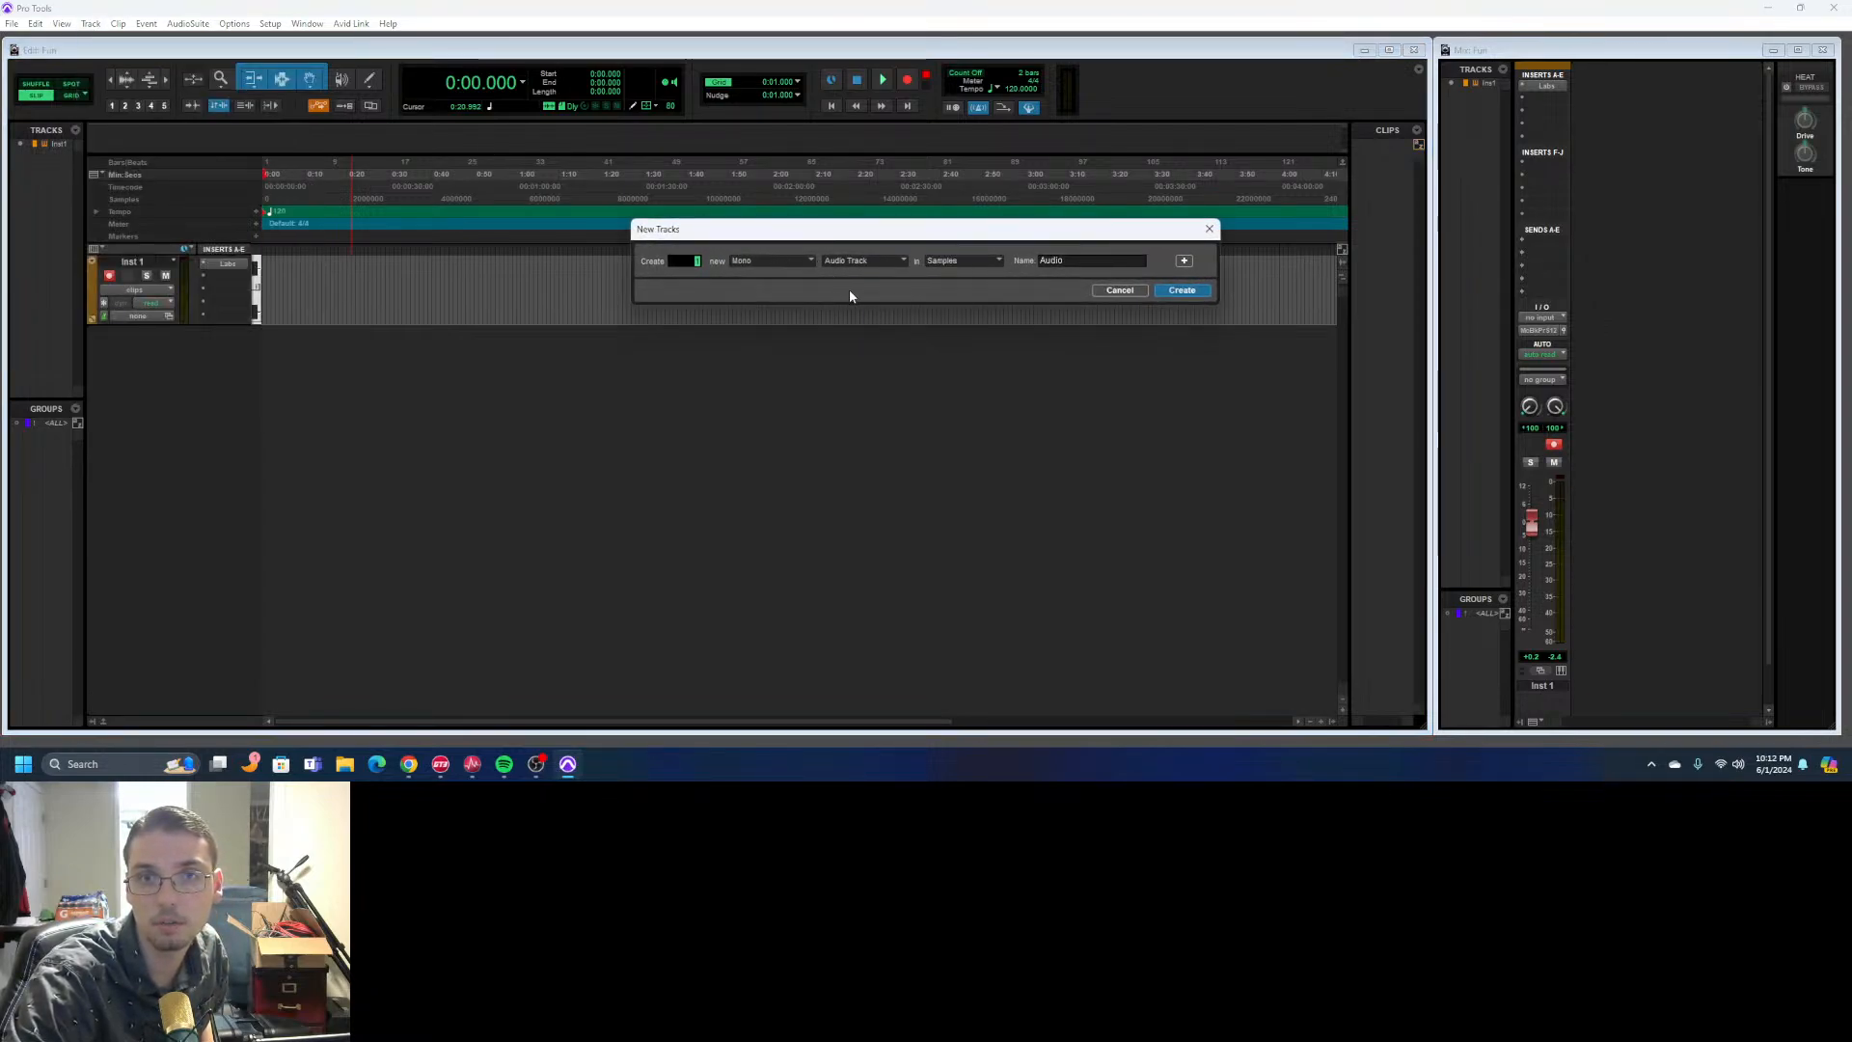
left_click(1179, 292)
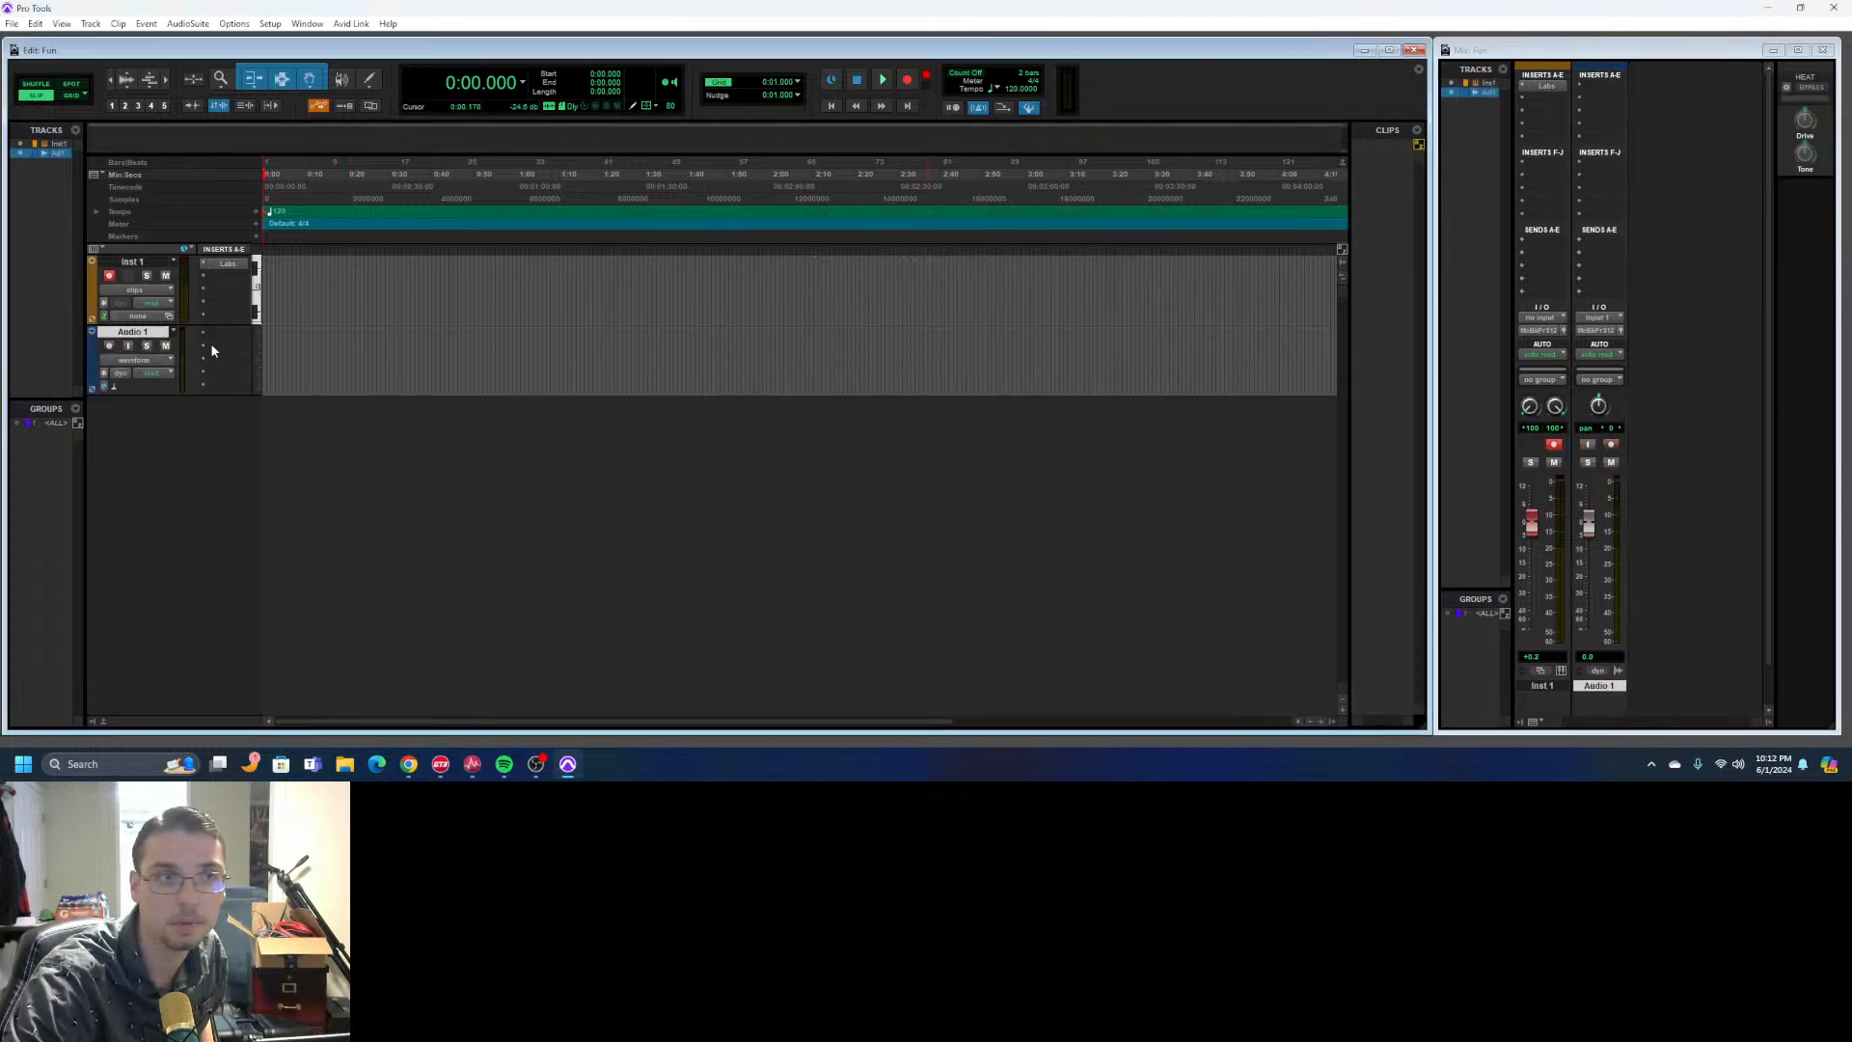
- Briefly record-enable Audio 1 to check its input level, and disarm it again
left_click(109, 346)
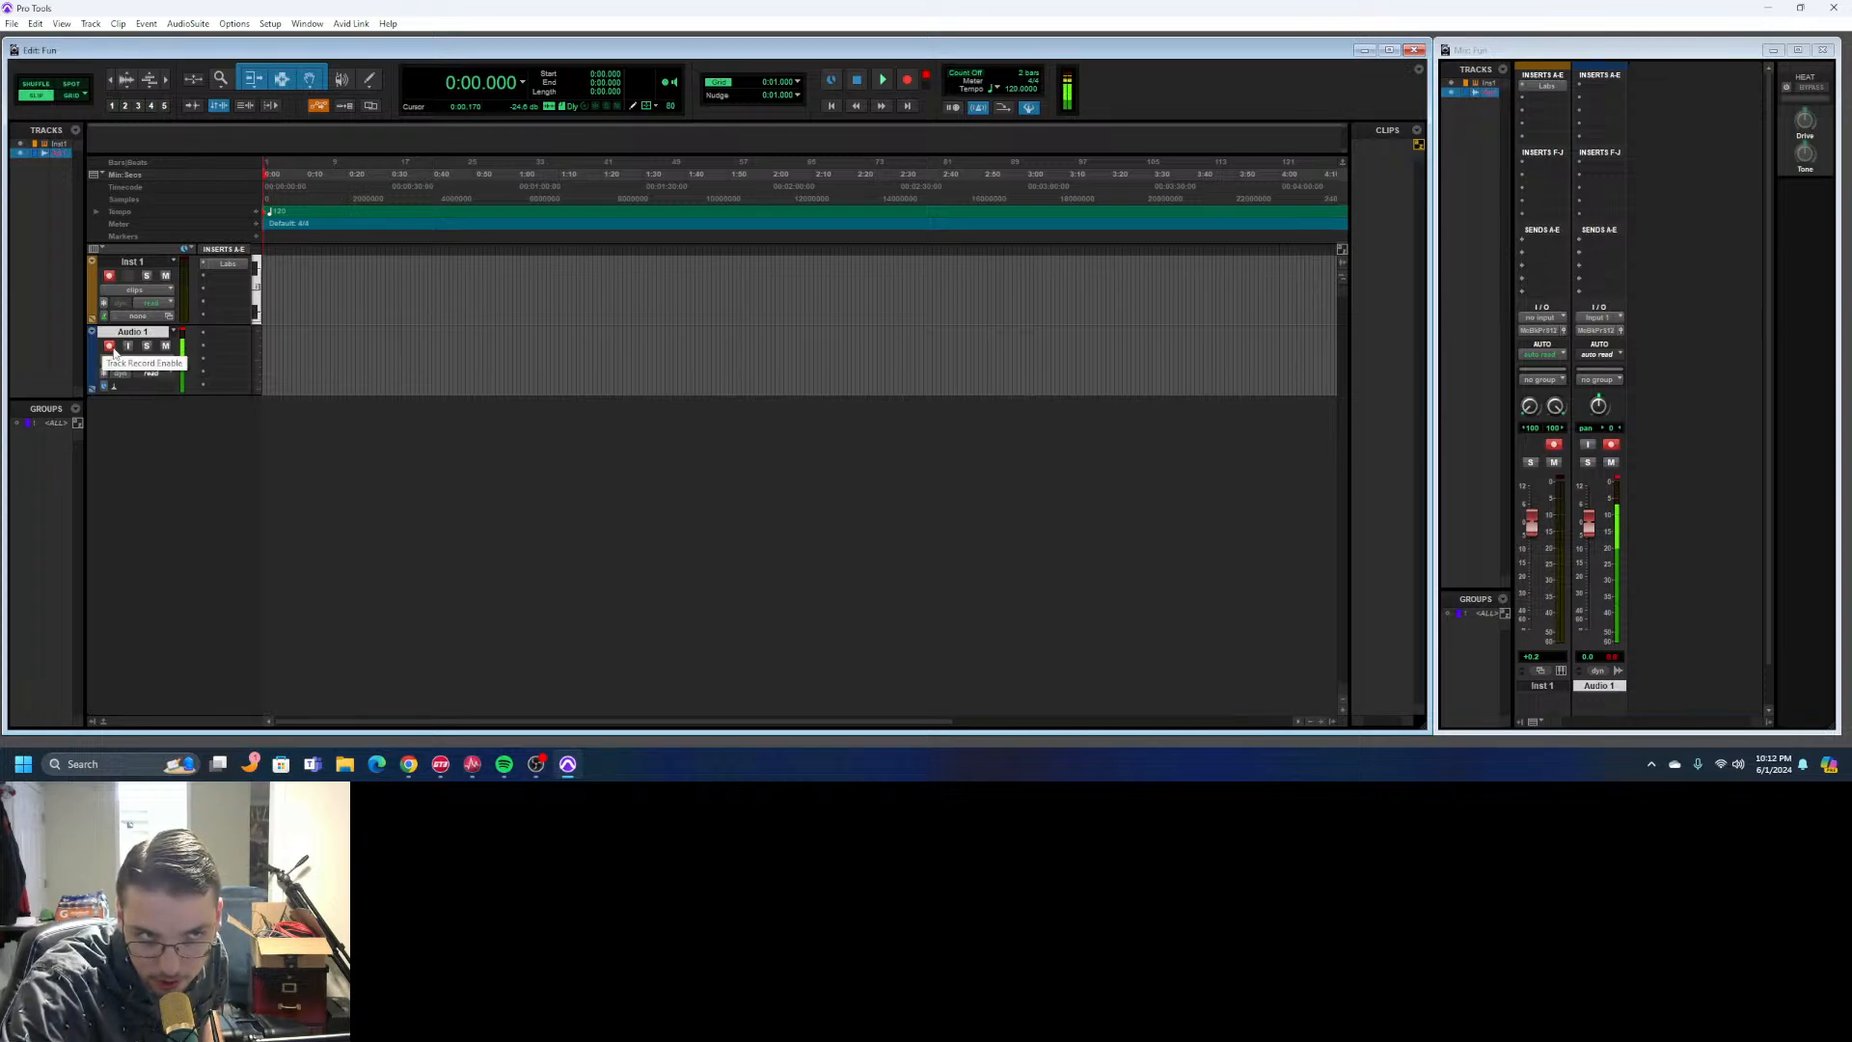
left_click(109, 346)
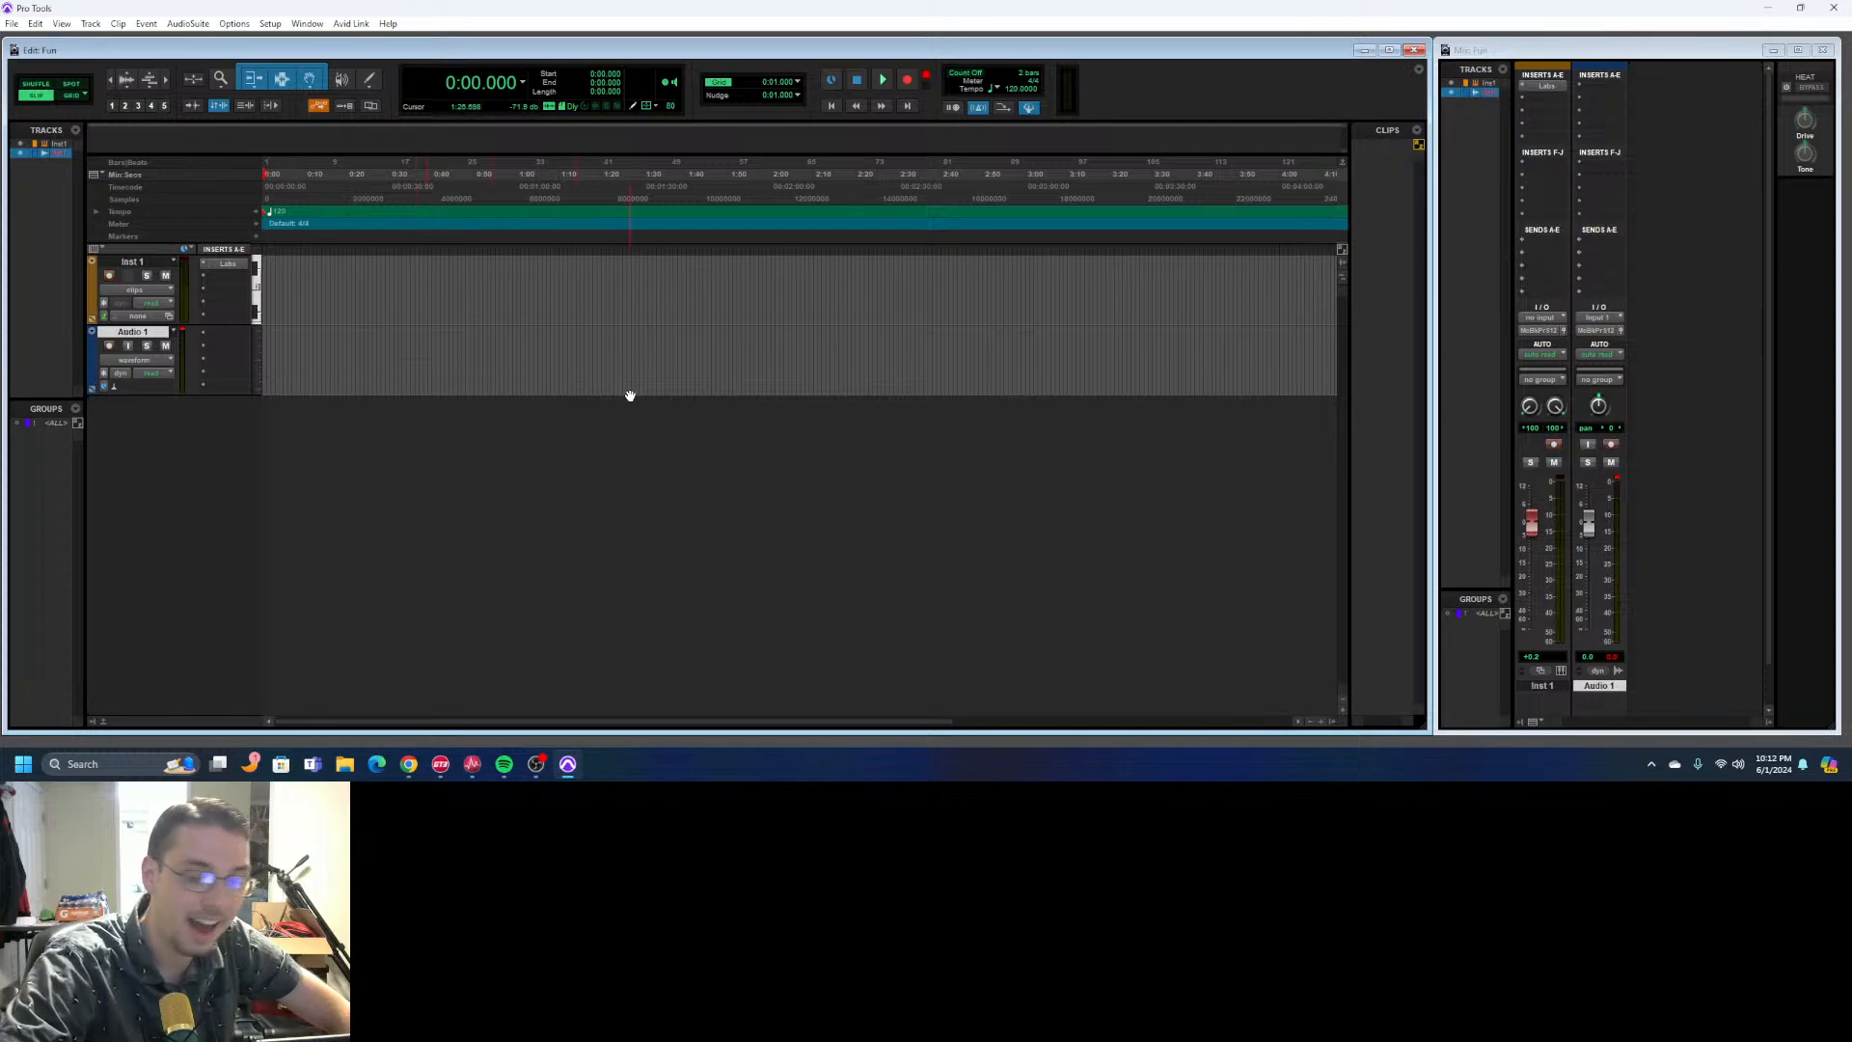
- Lower the Audio 1 fader all the way down and record-enable the track
left_click_drag(1588, 524, 1564, 777)
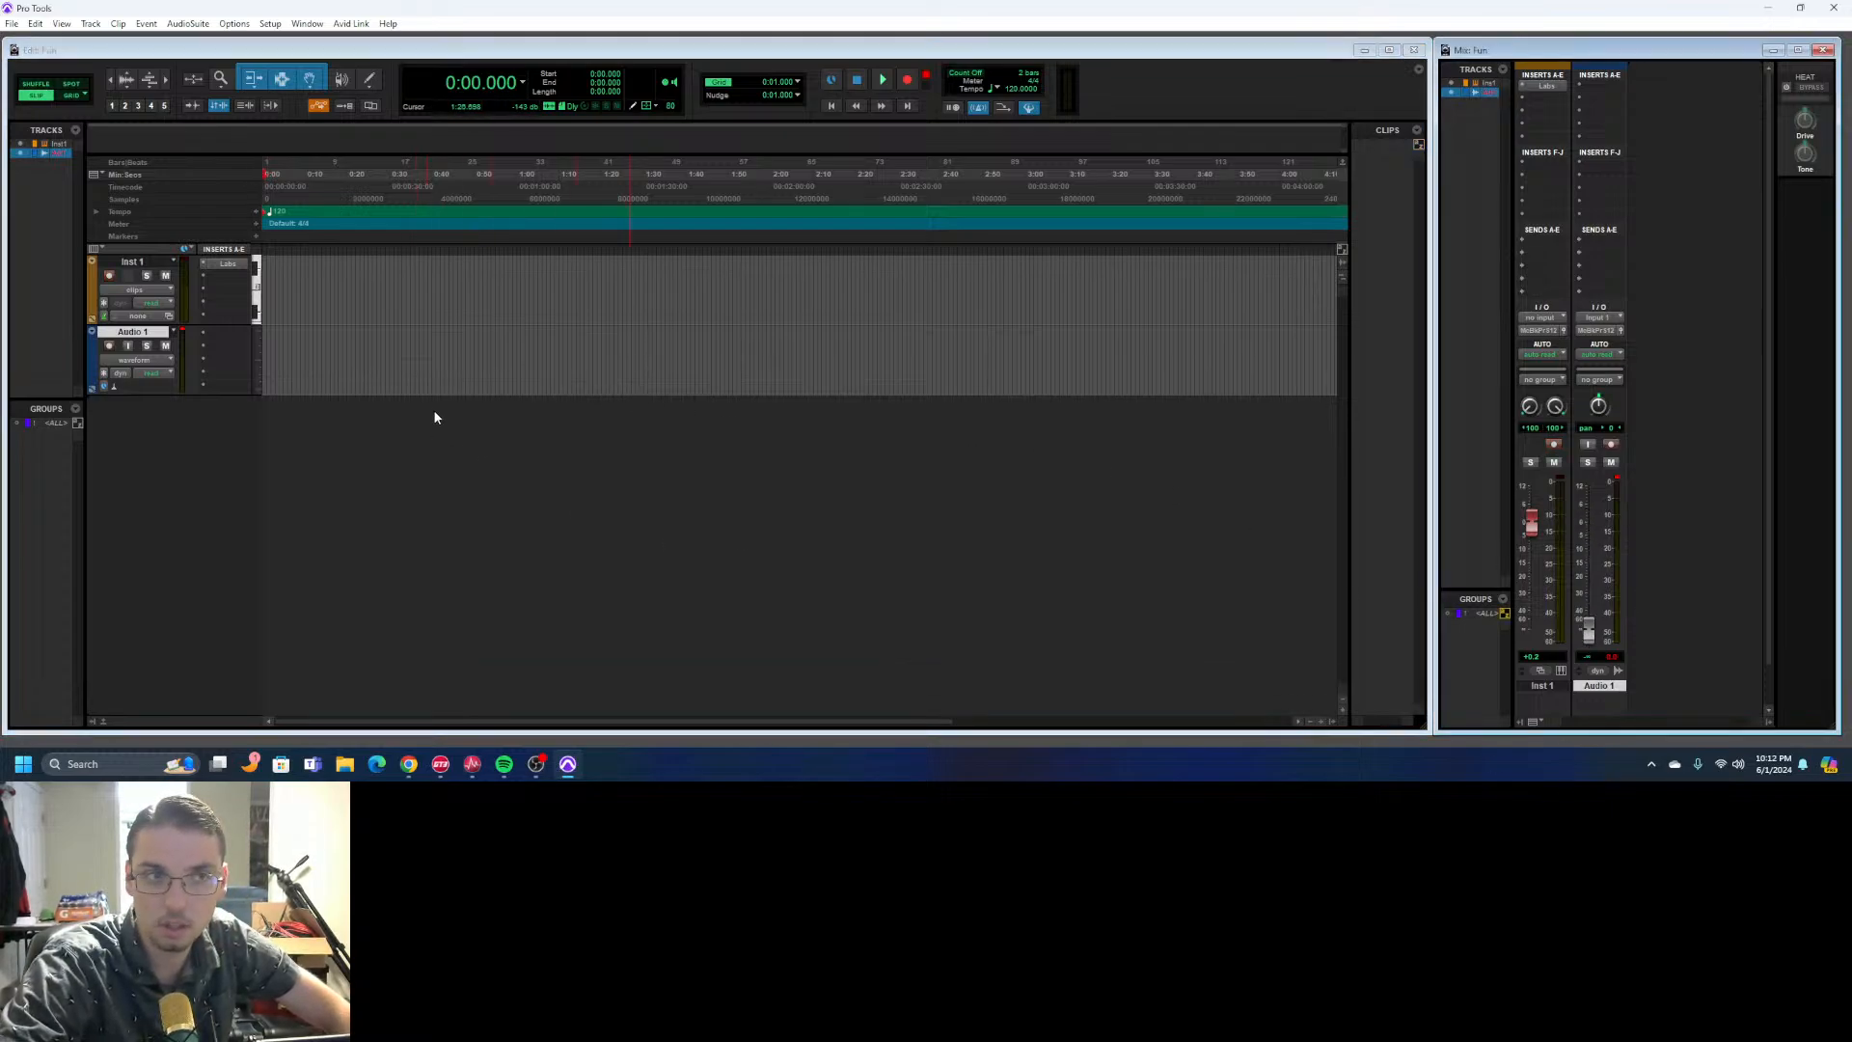
left_click(109, 347)
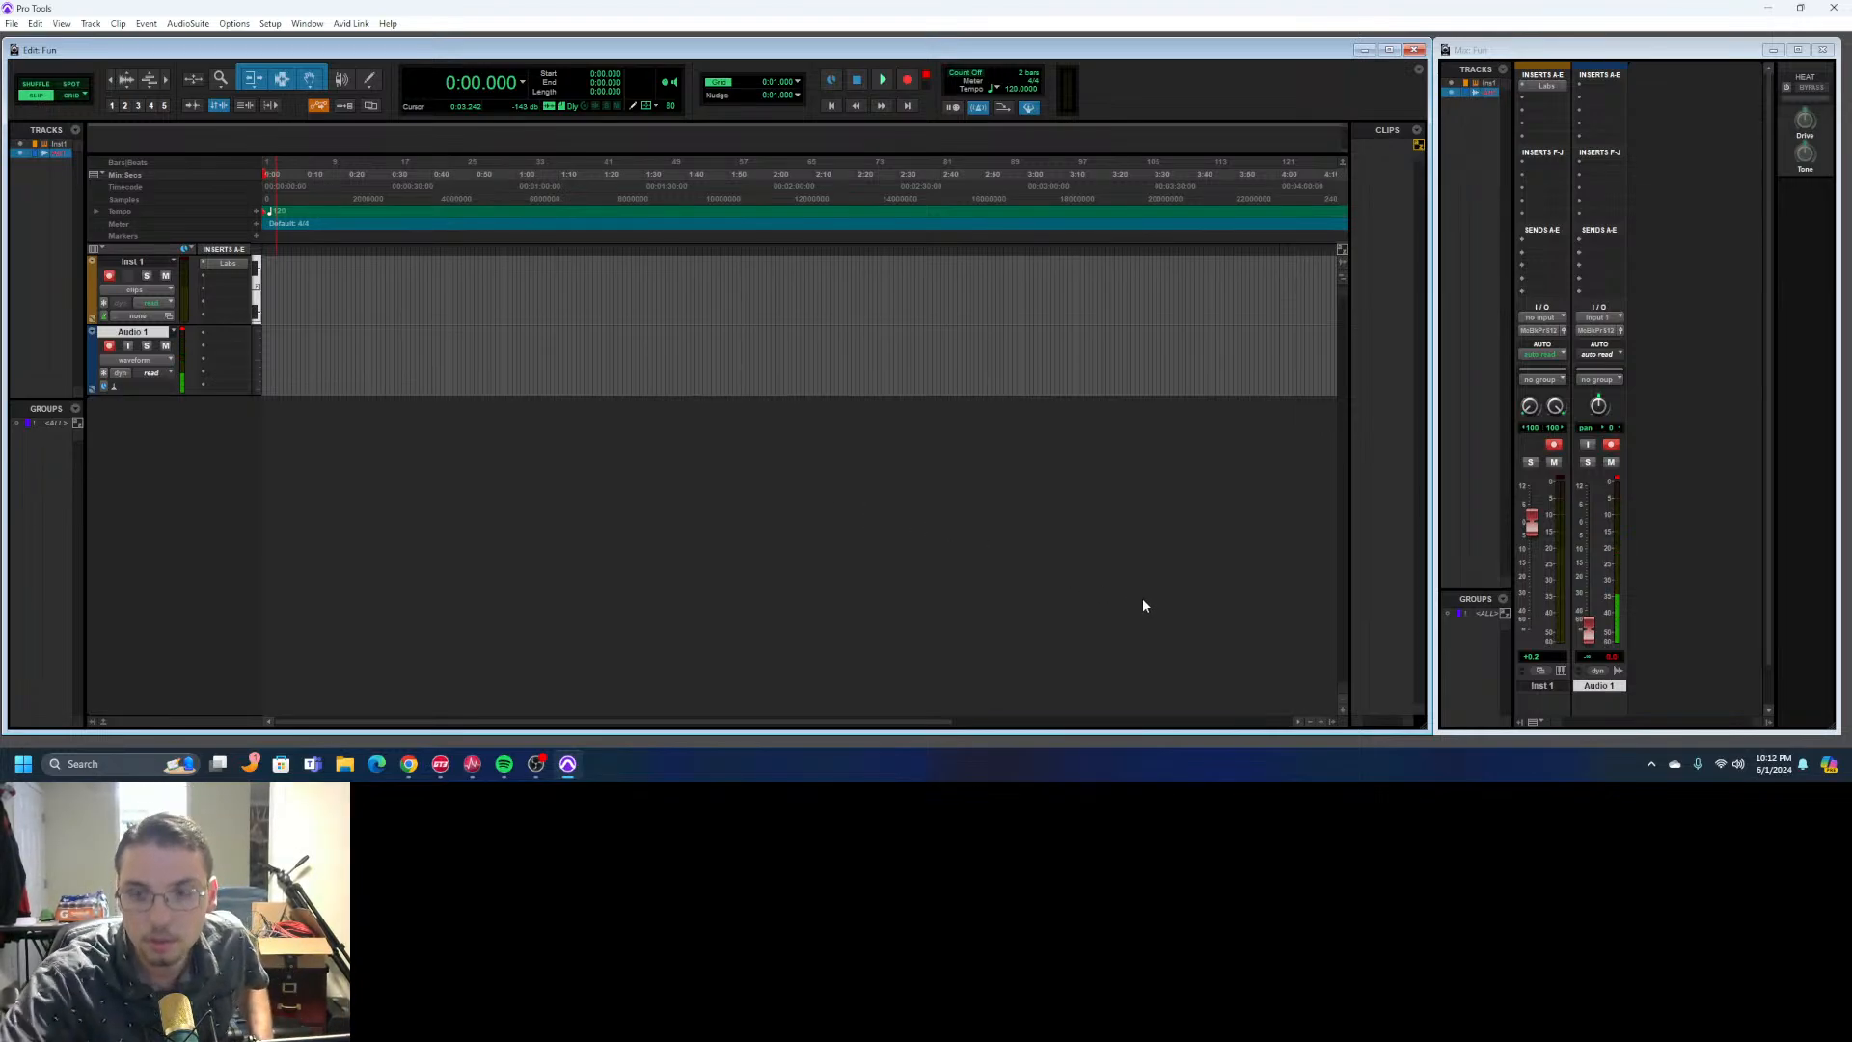
- Record a trial take on Inst 1 and Audio 1 together and undo it
left_click(909, 85)
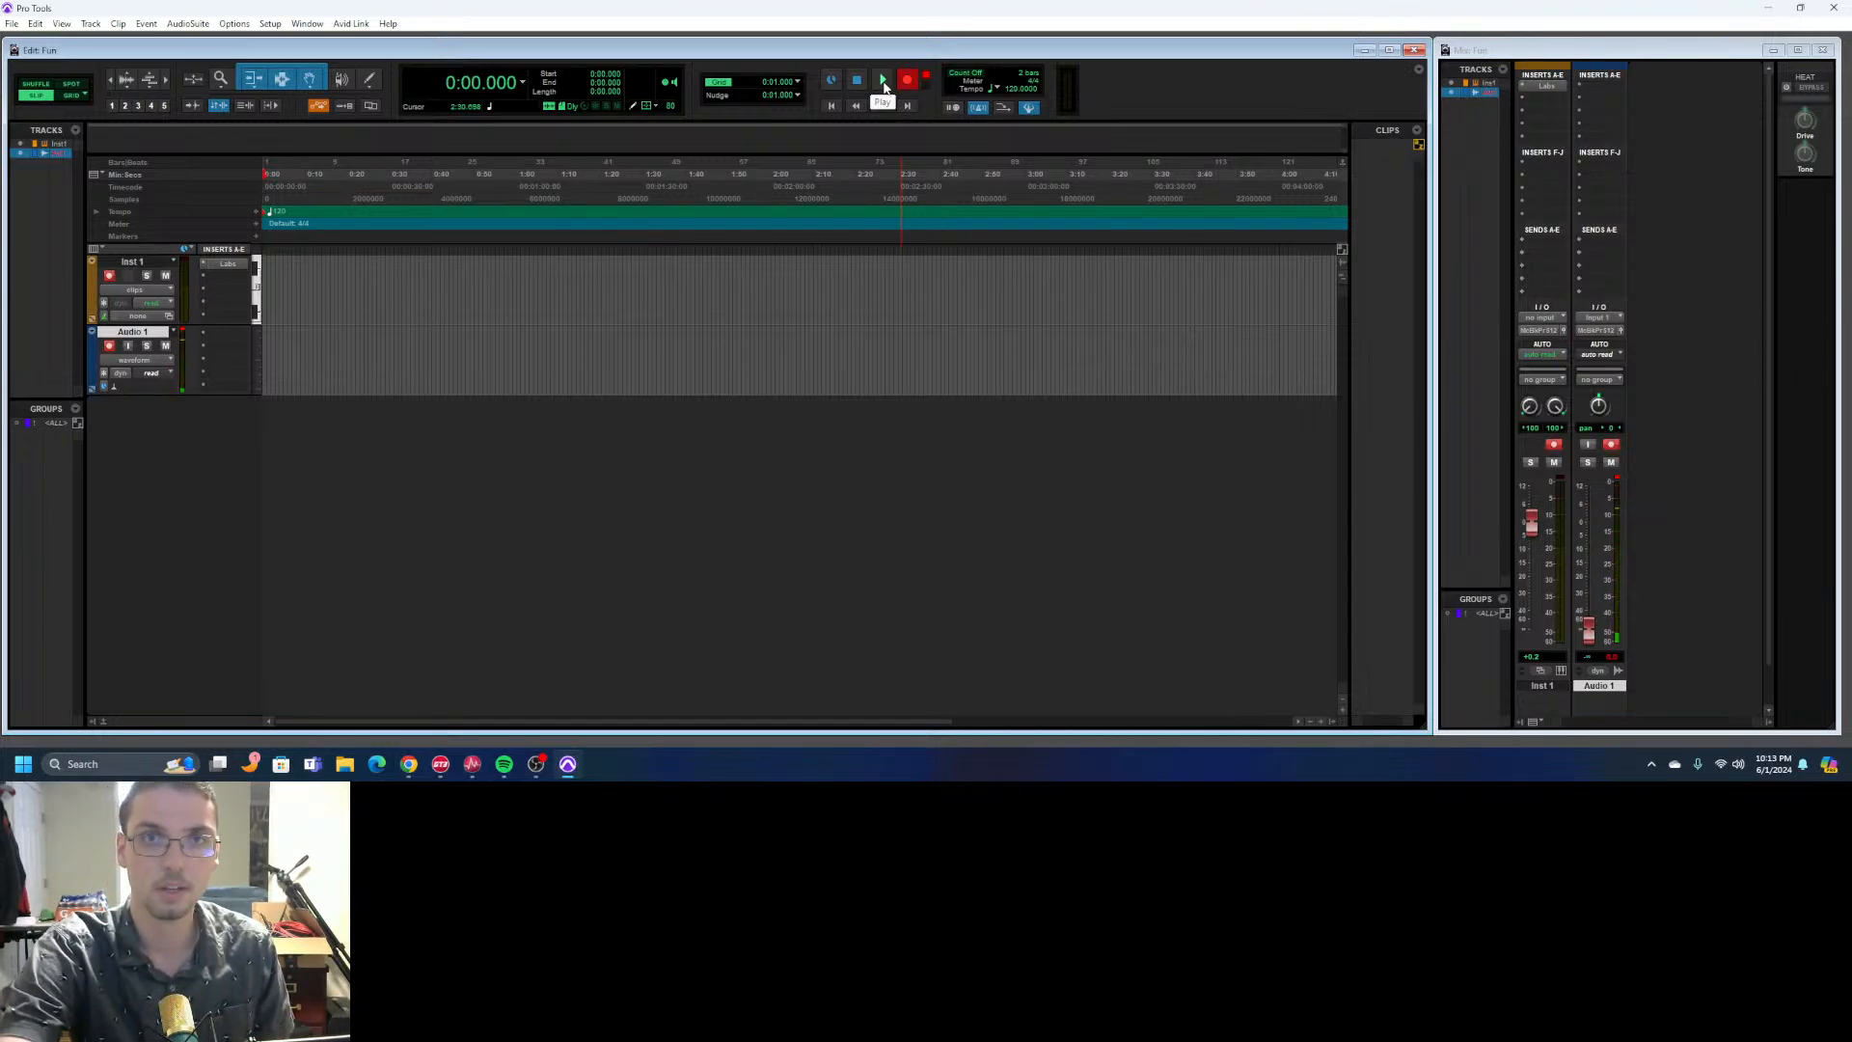
left_click(883, 85)
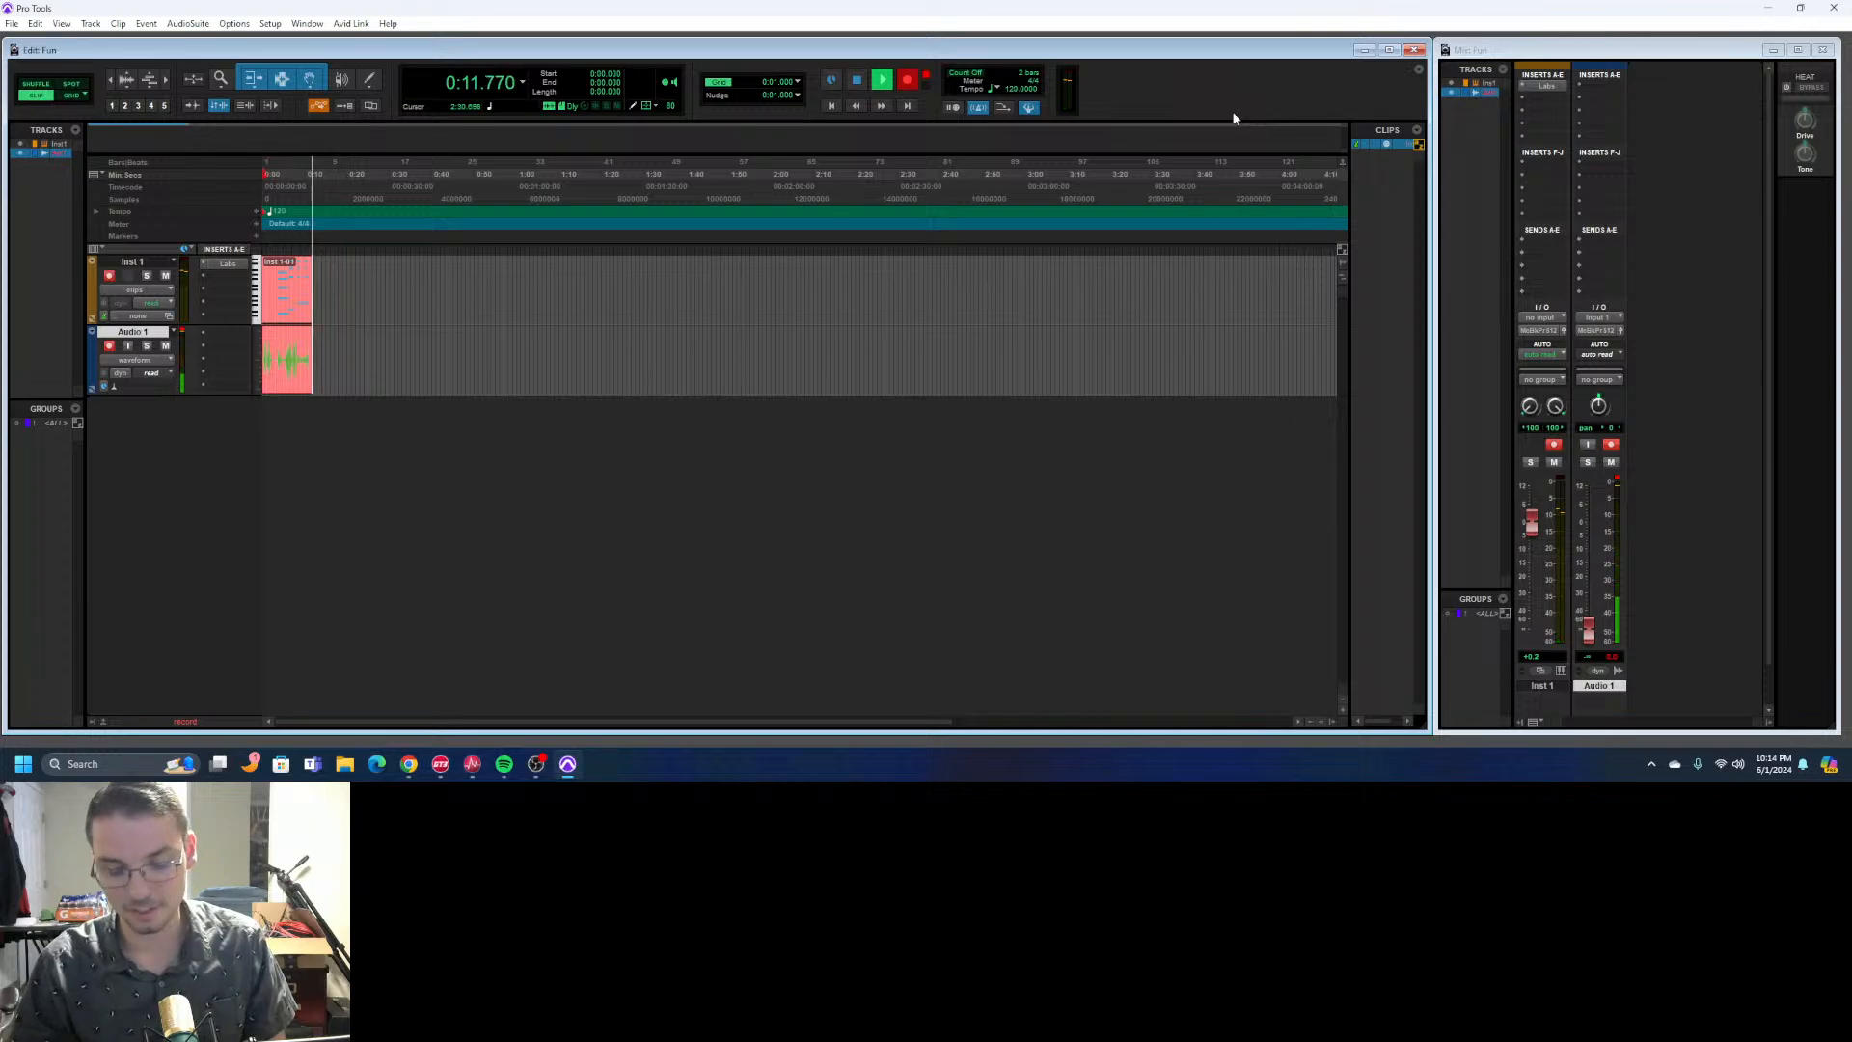
left_click(857, 81)
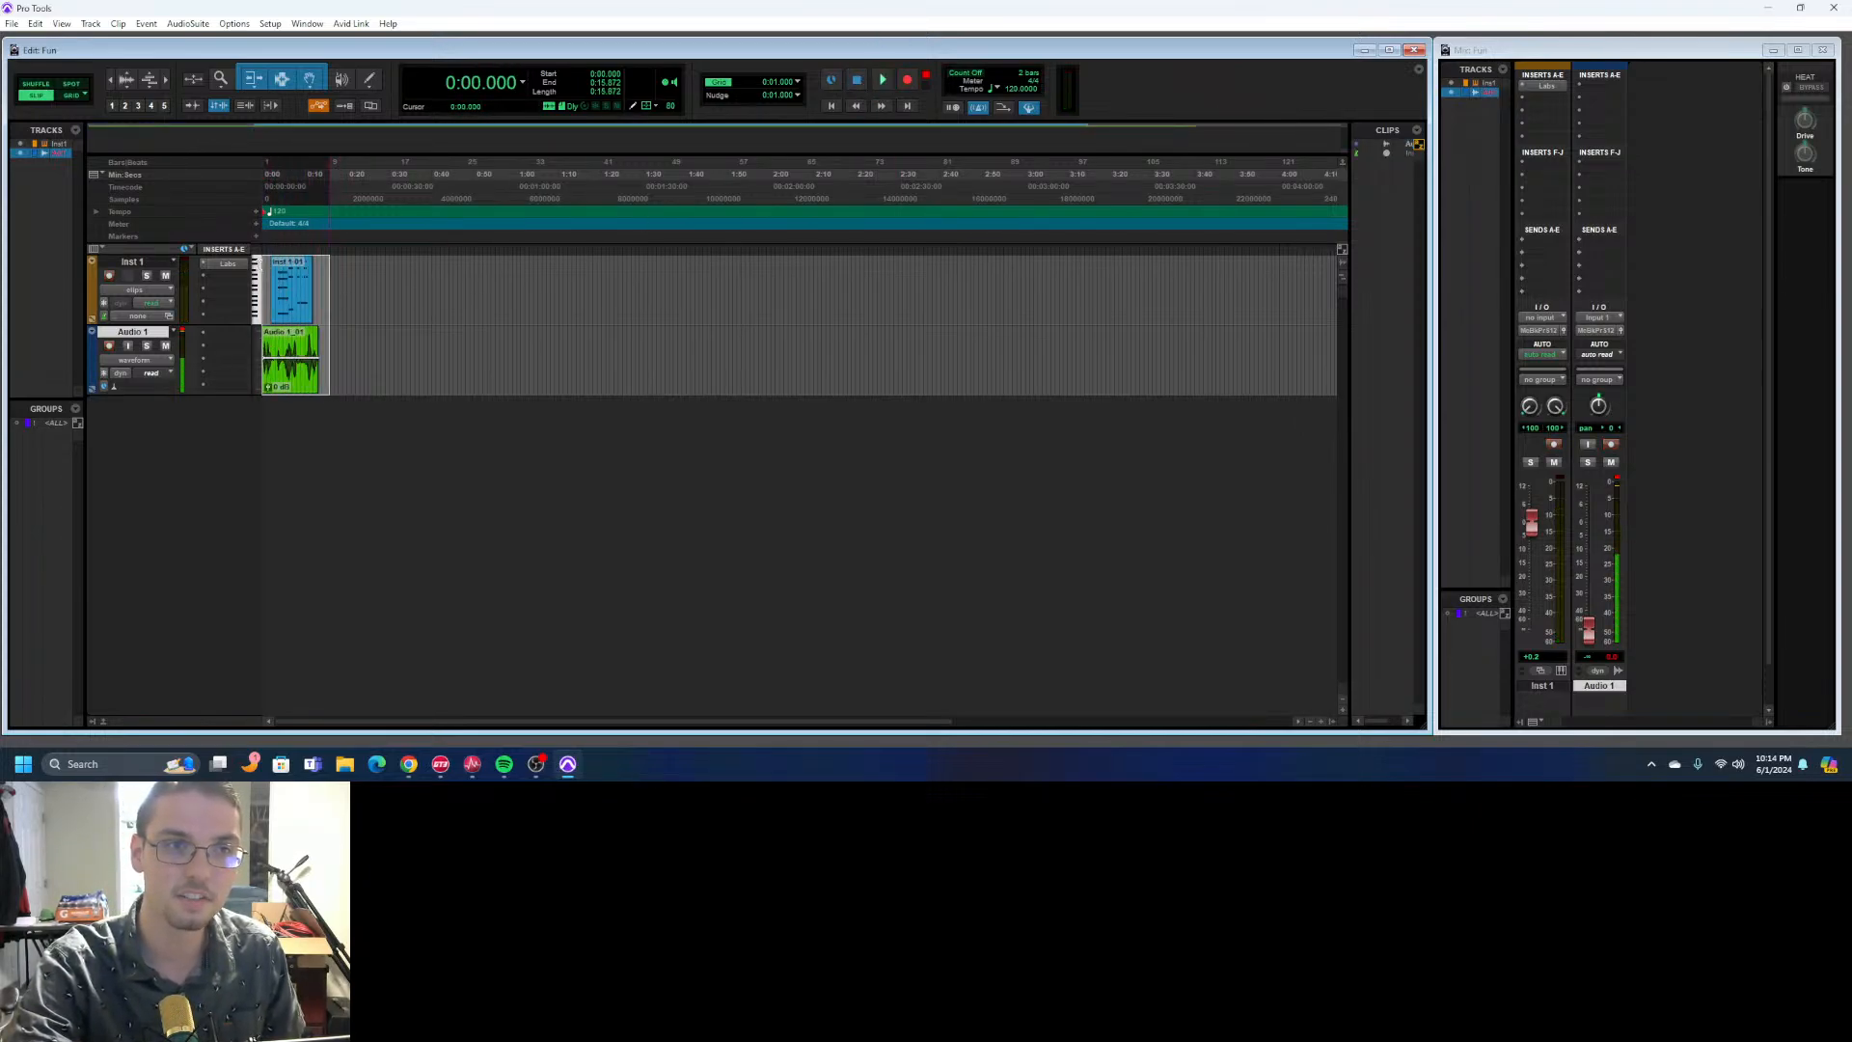
key("ctrl+z")
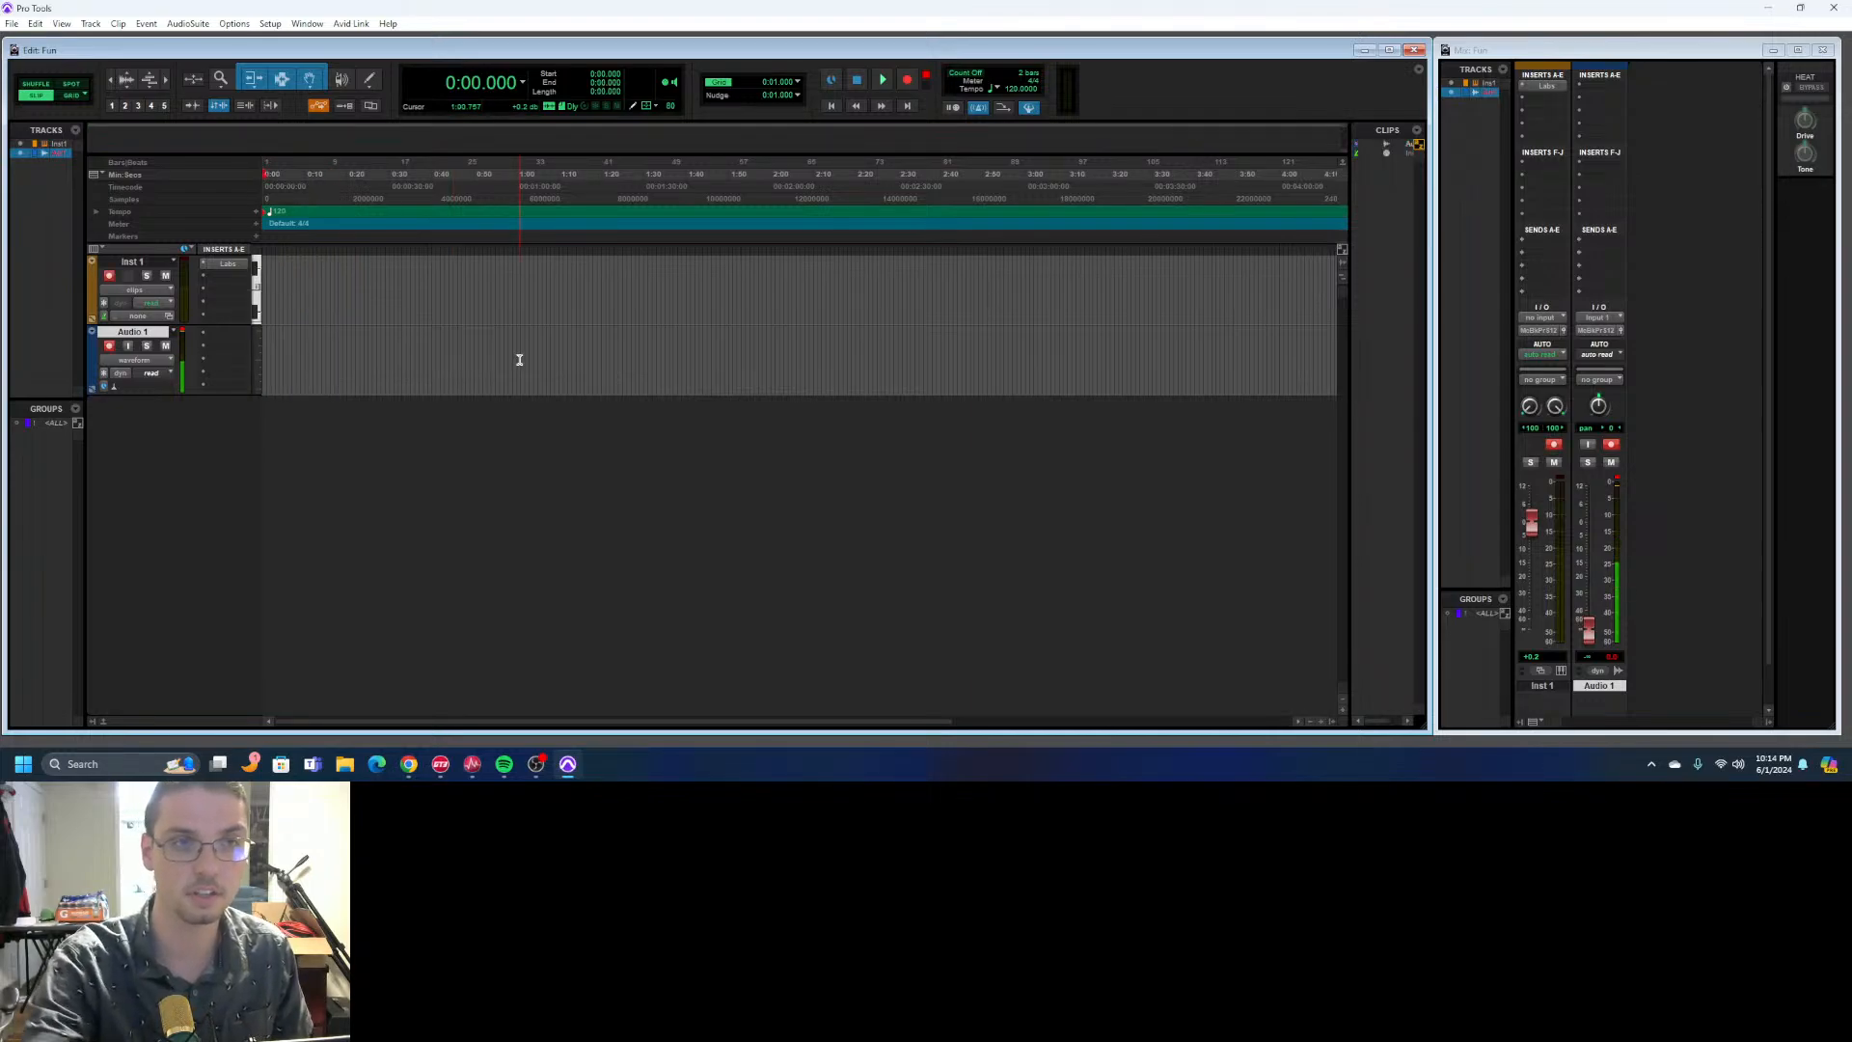
- Record a new take on Inst 1 and Audio 1 simultaneously from the session start
left_click(907, 78)
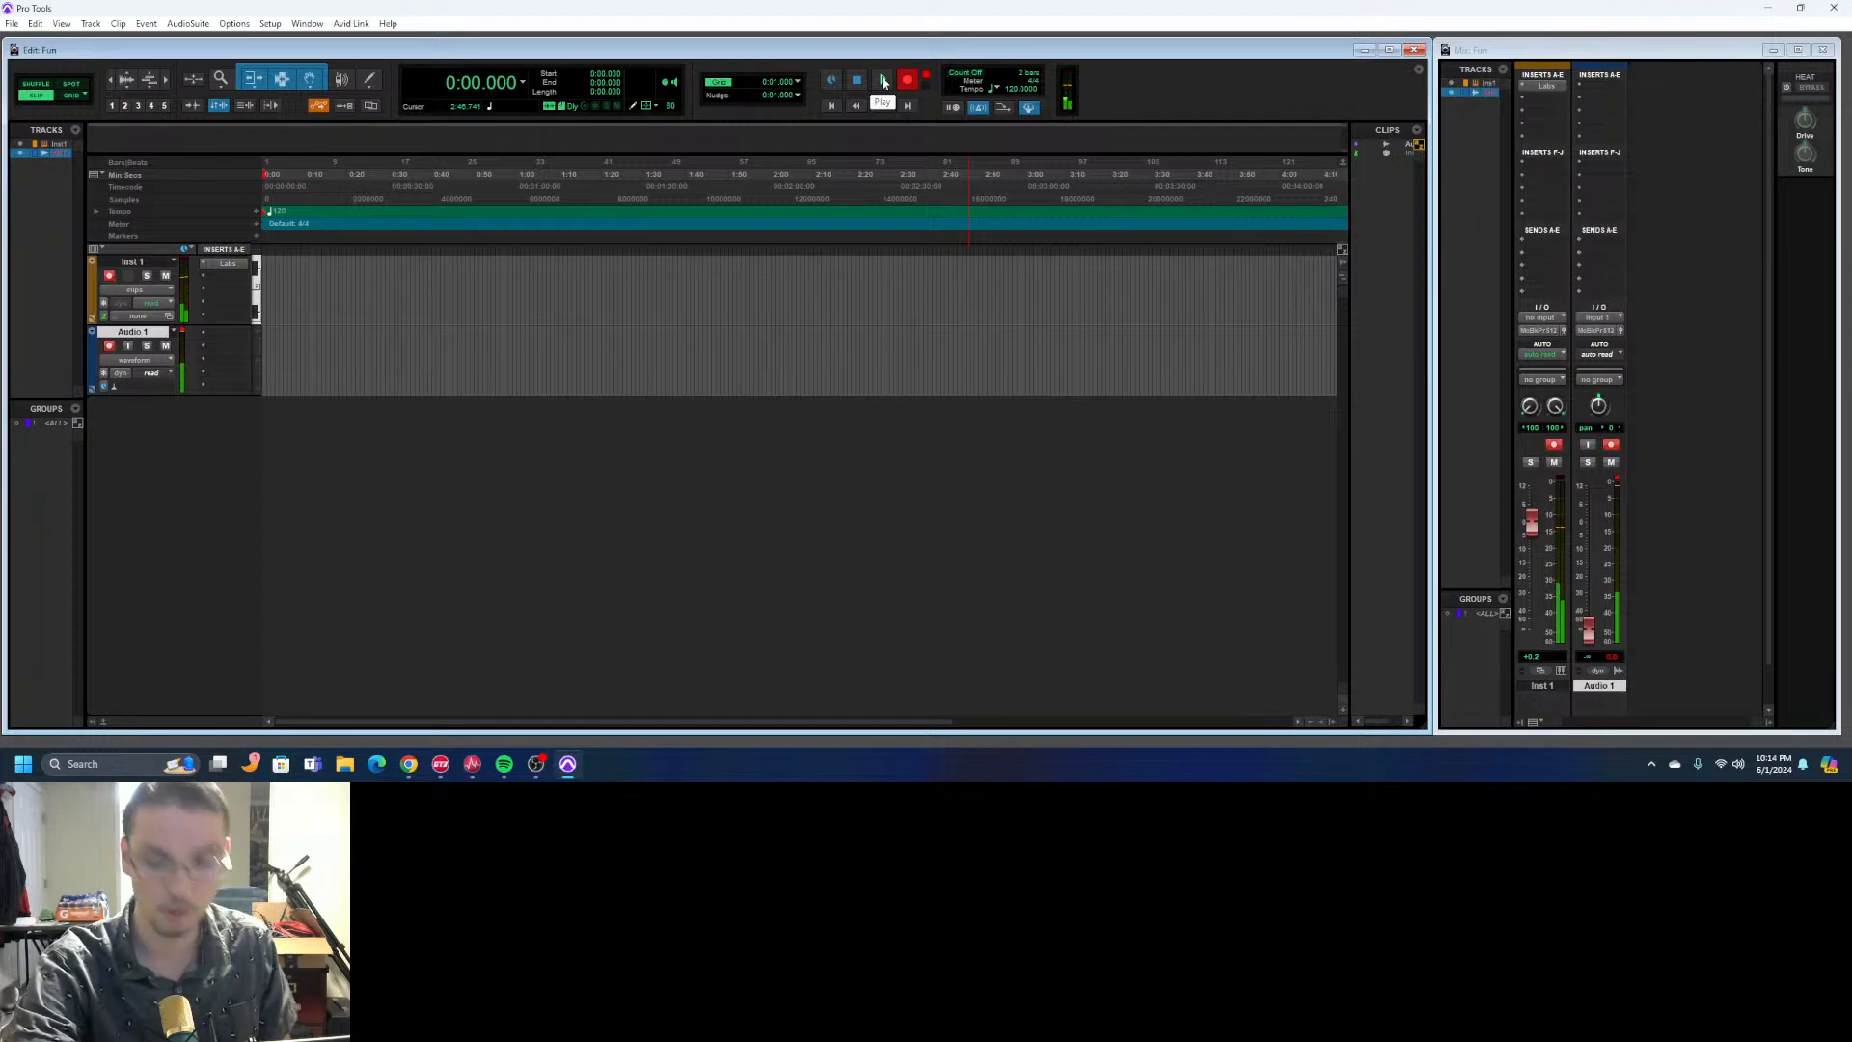
left_click(883, 82)
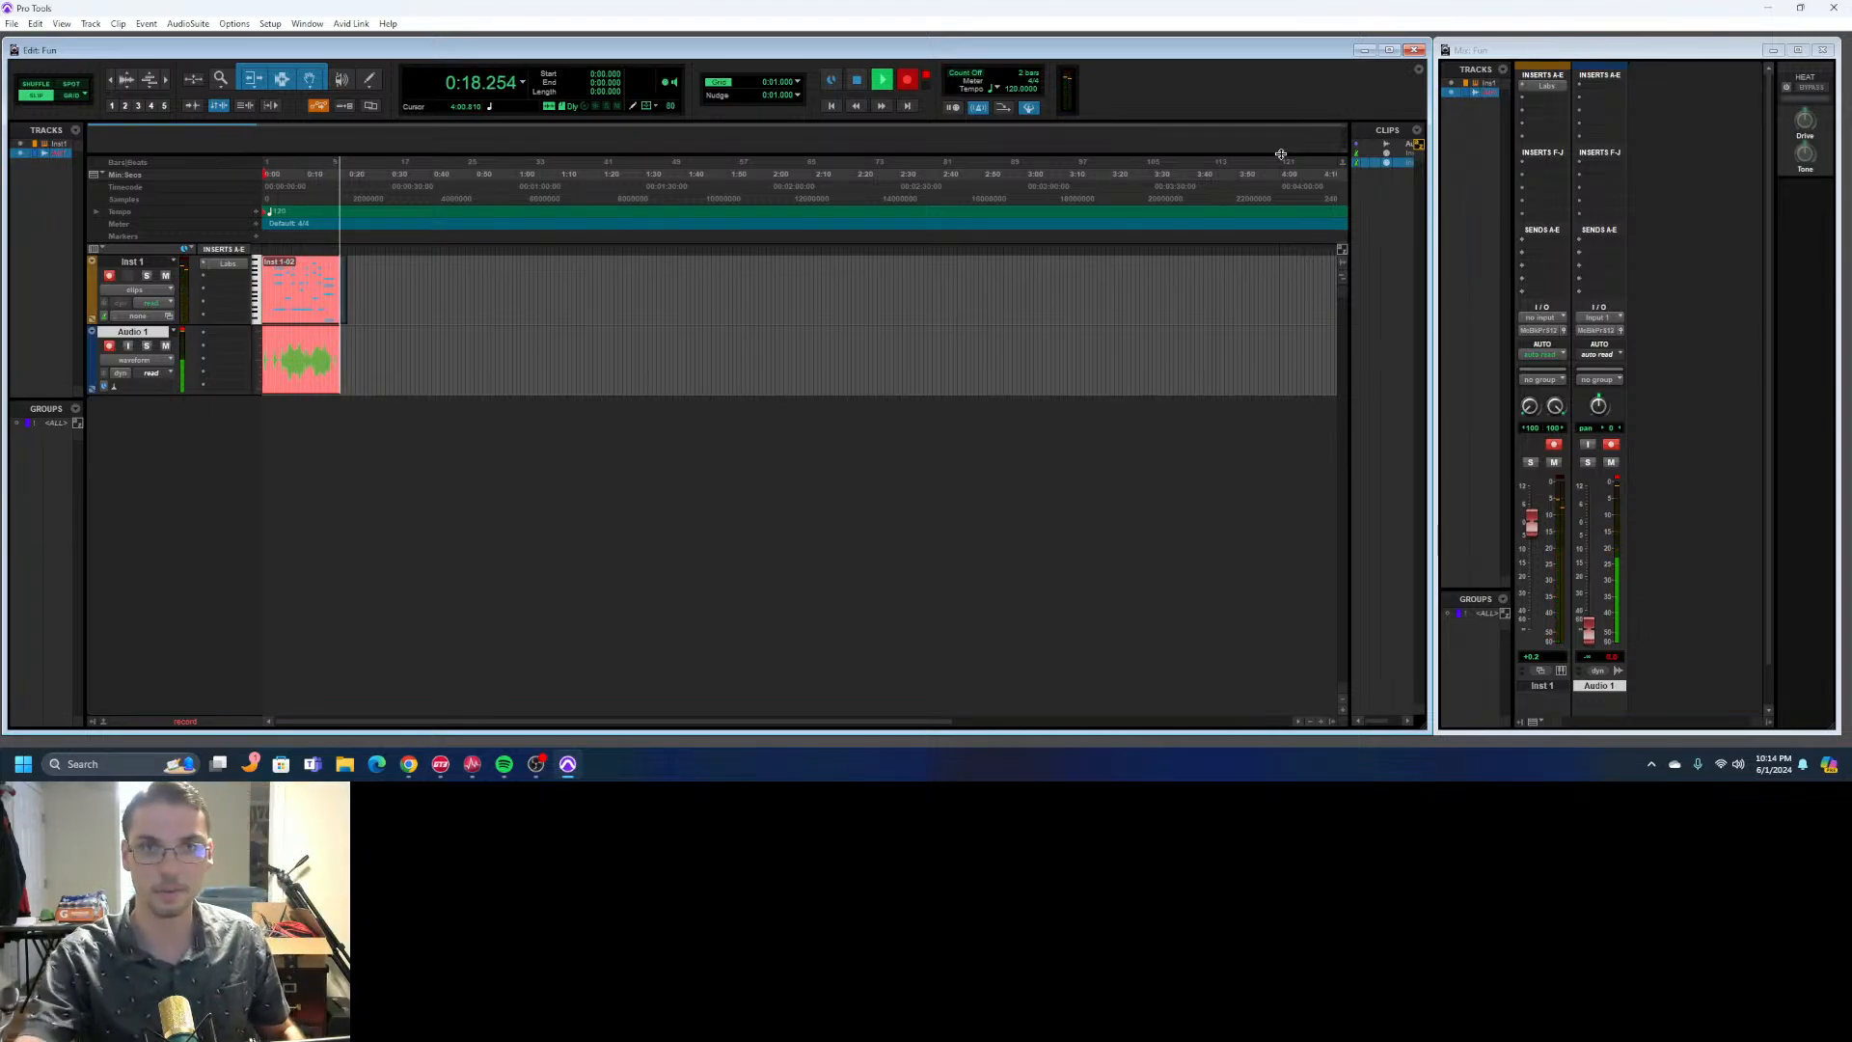
left_click(856, 81)
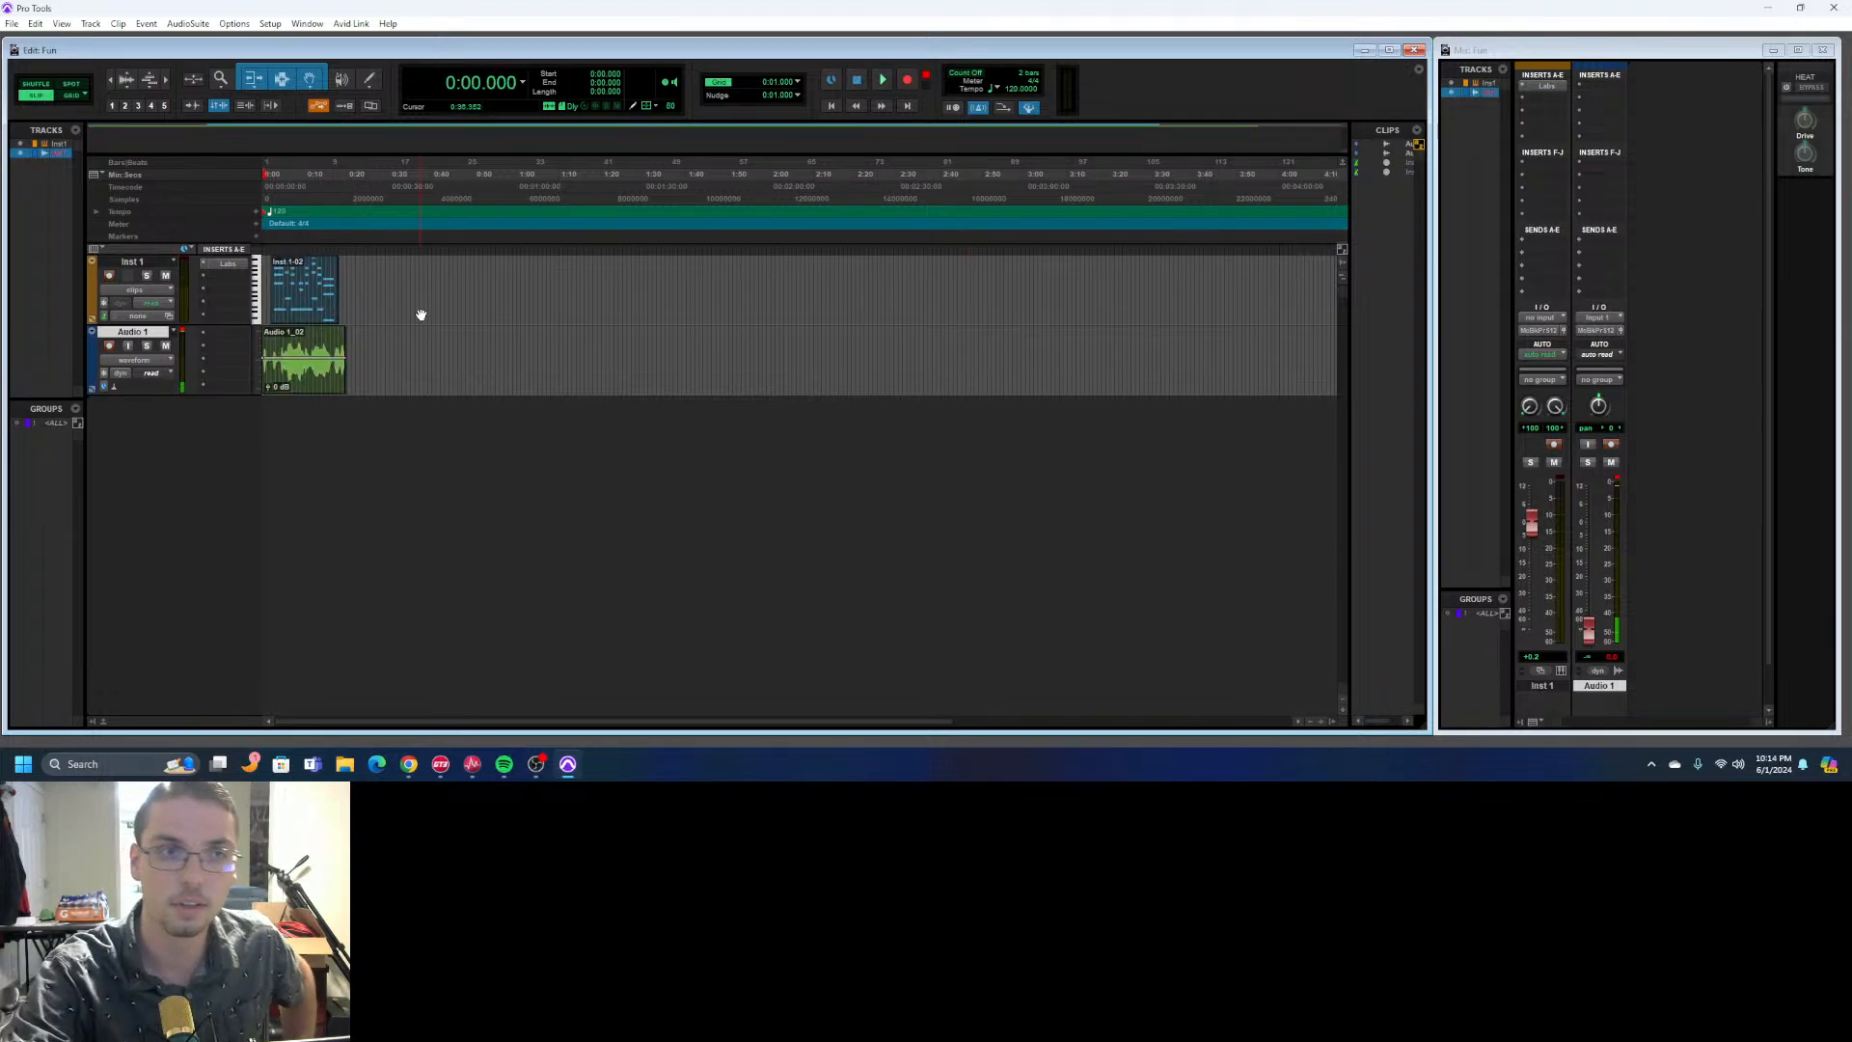
- Raise the Audio 1 fader to about +0.9 dB and disarm the track's recording
left_click_drag(1589, 630, 1589, 519)
left_click(109, 346)
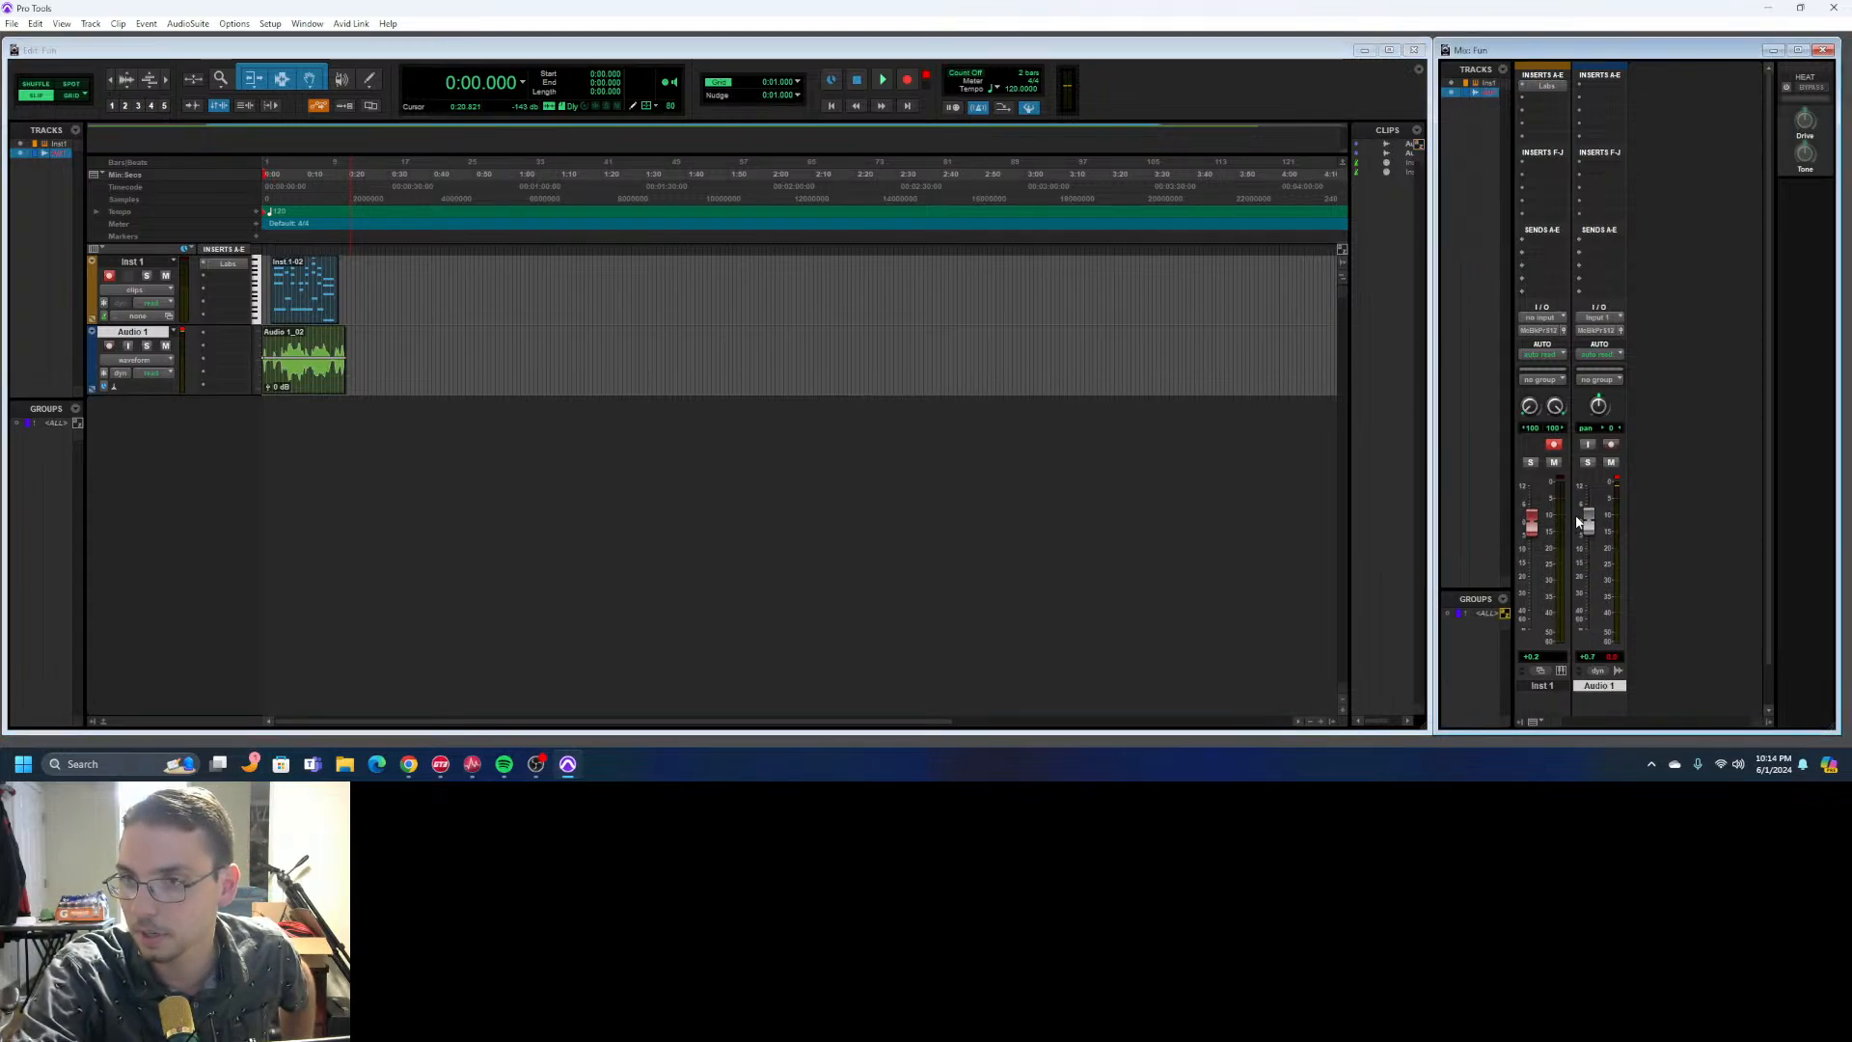
- Play back the recorded take and trim the end of the Audio 1 clip to 0:16.896
left_click(882, 80)
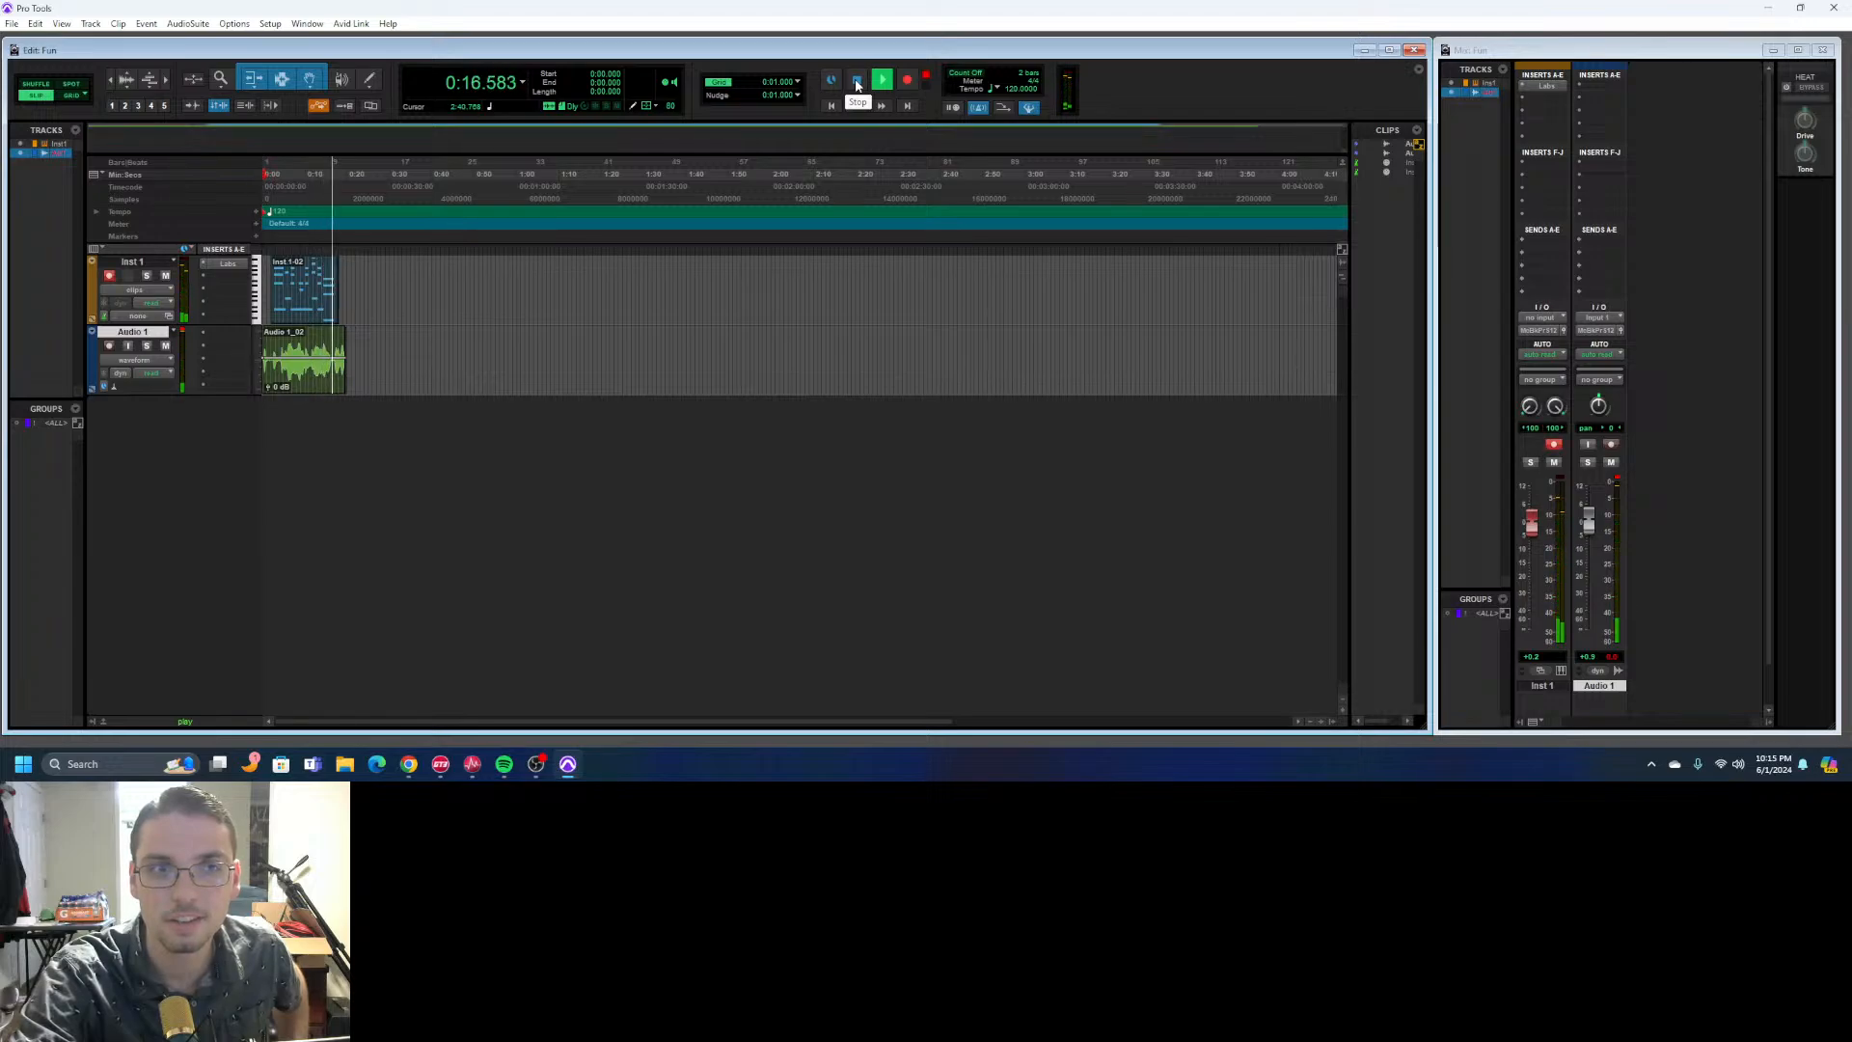
left_click(857, 85)
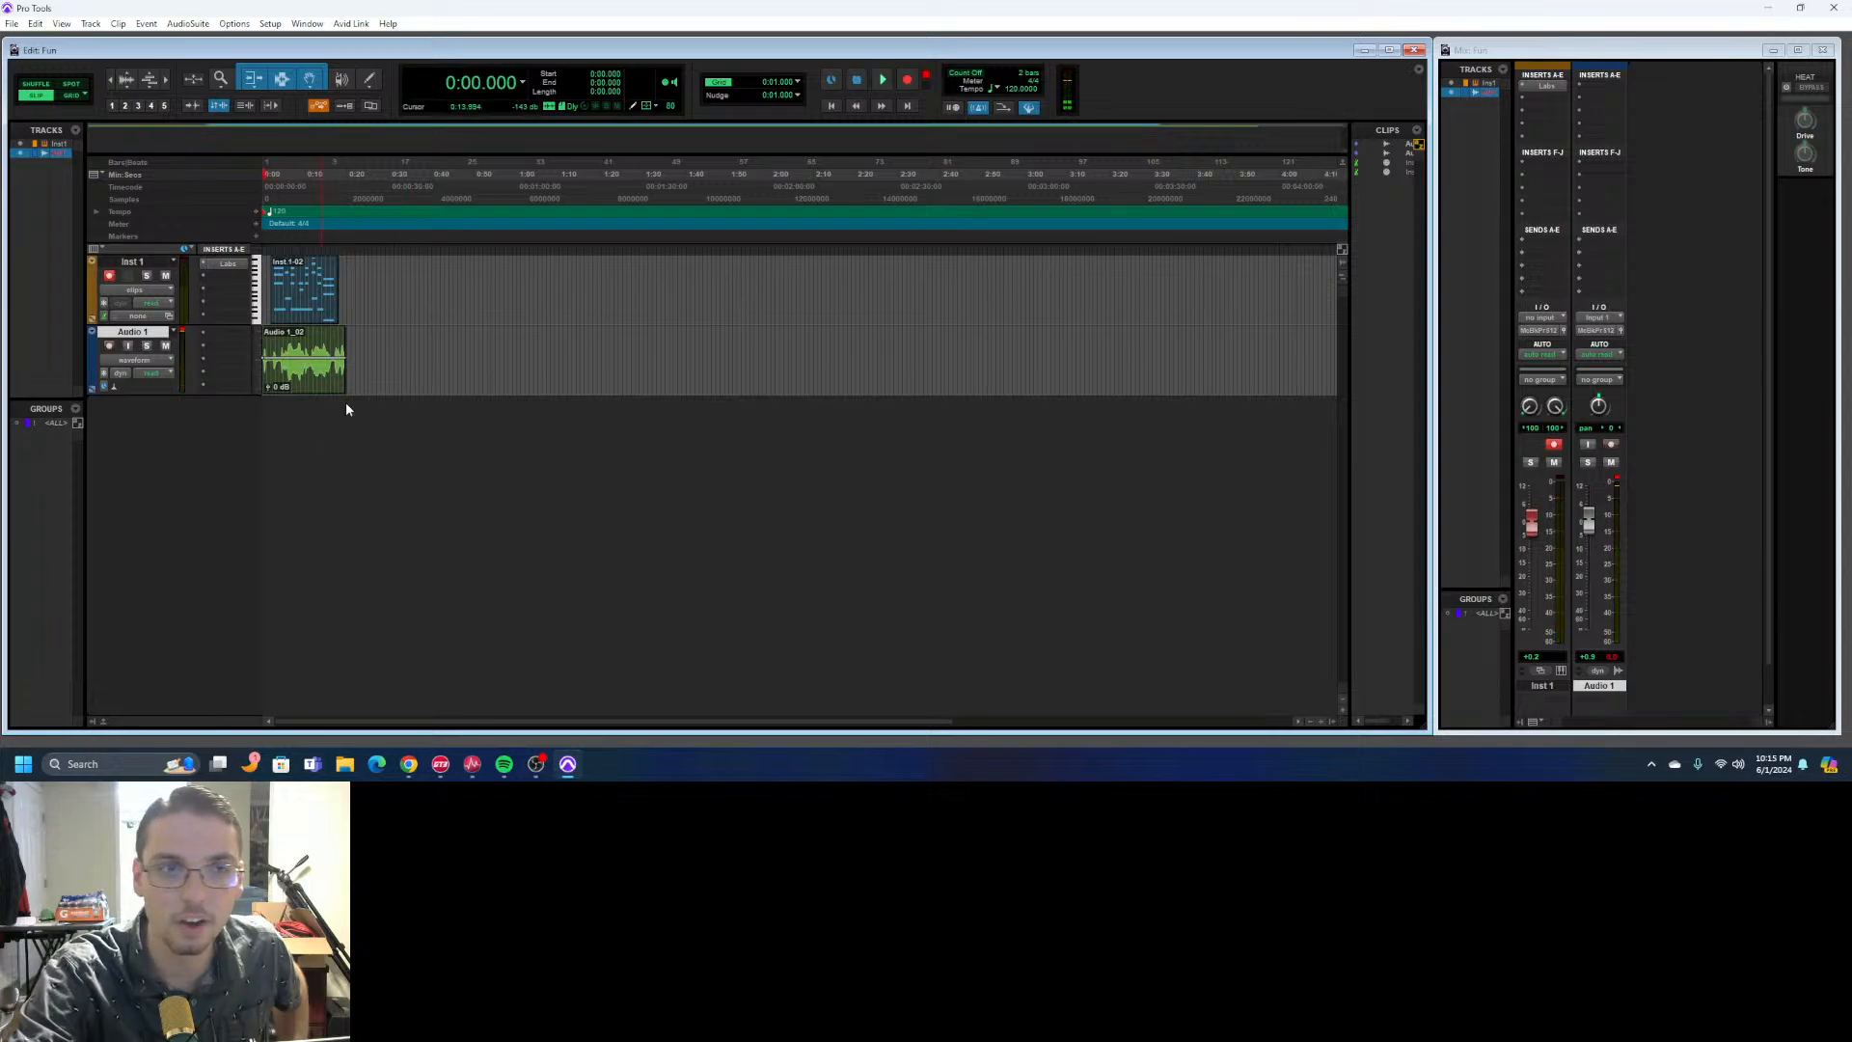
left_click_drag(360, 333, 334, 334)
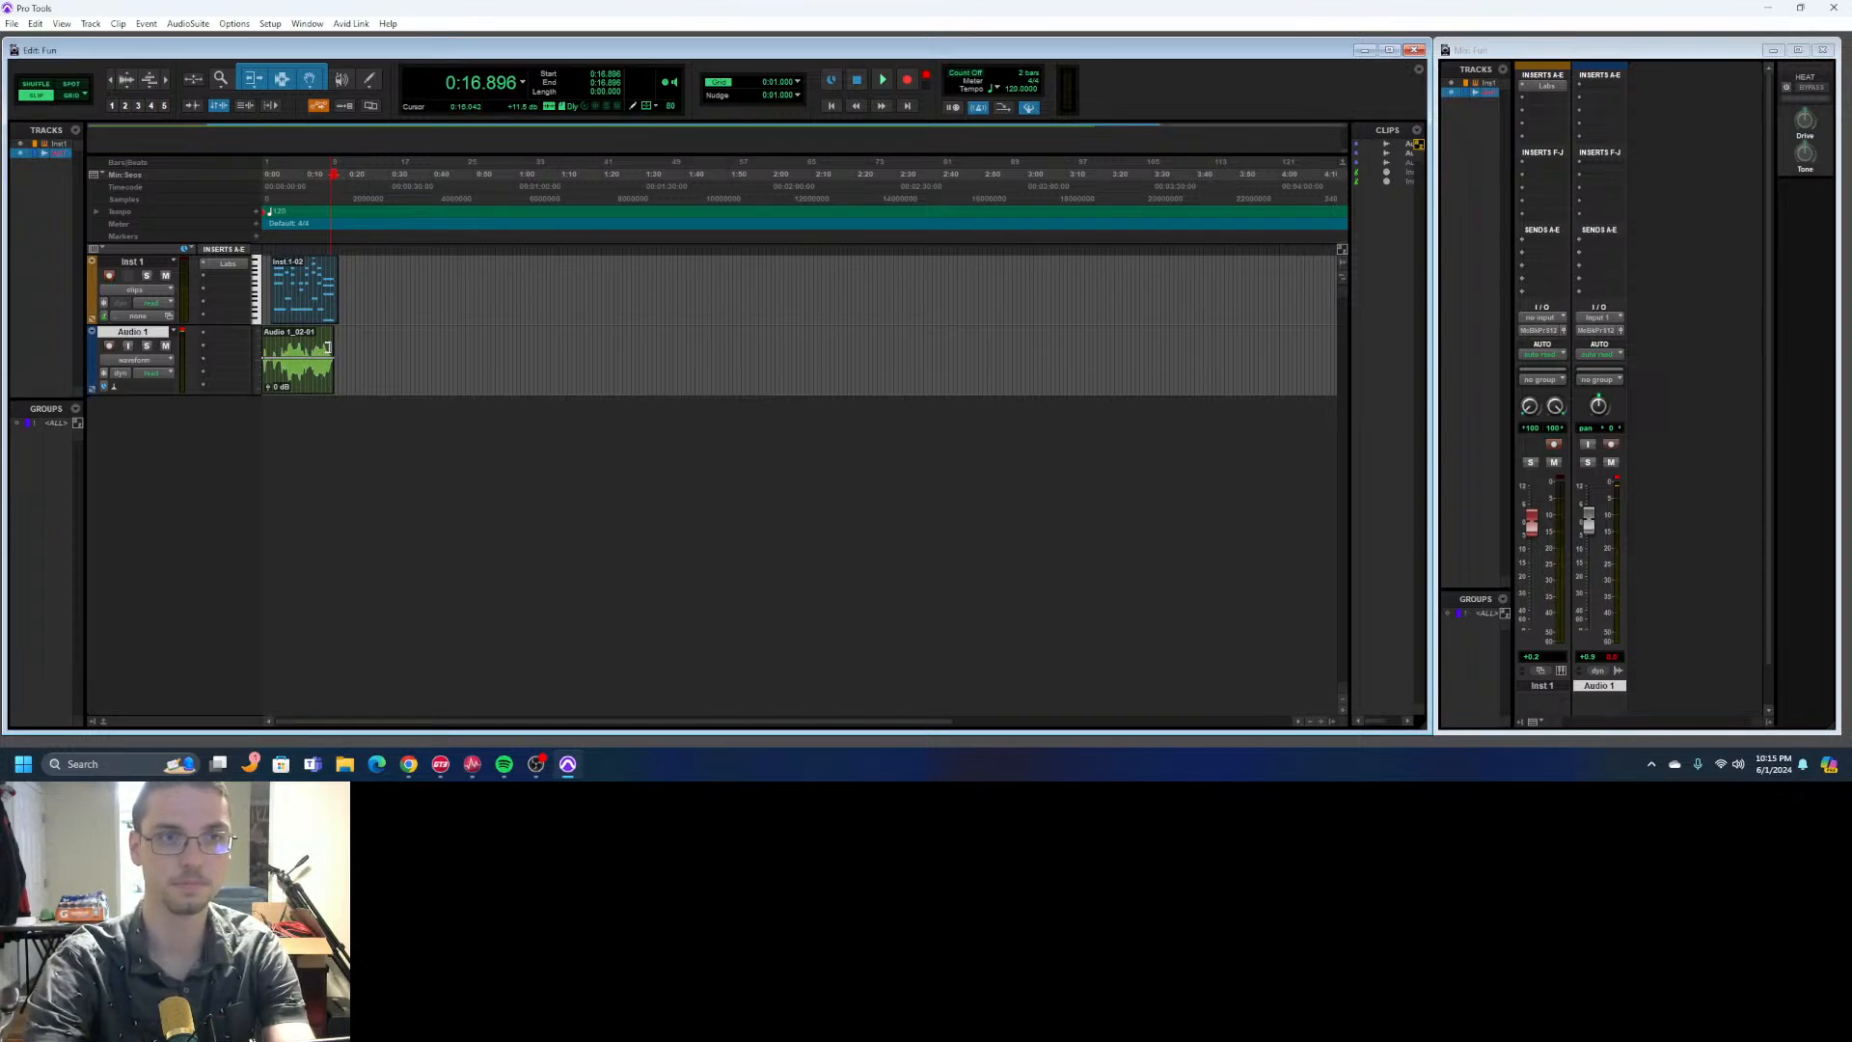
- Zoom in on the recorded Inst 1 and Audio 1 clips to examine their beginnings, and restore the Smart Tool
key("ctrl+equal")
key("ctrl+equal")
key("ctrl+equal")
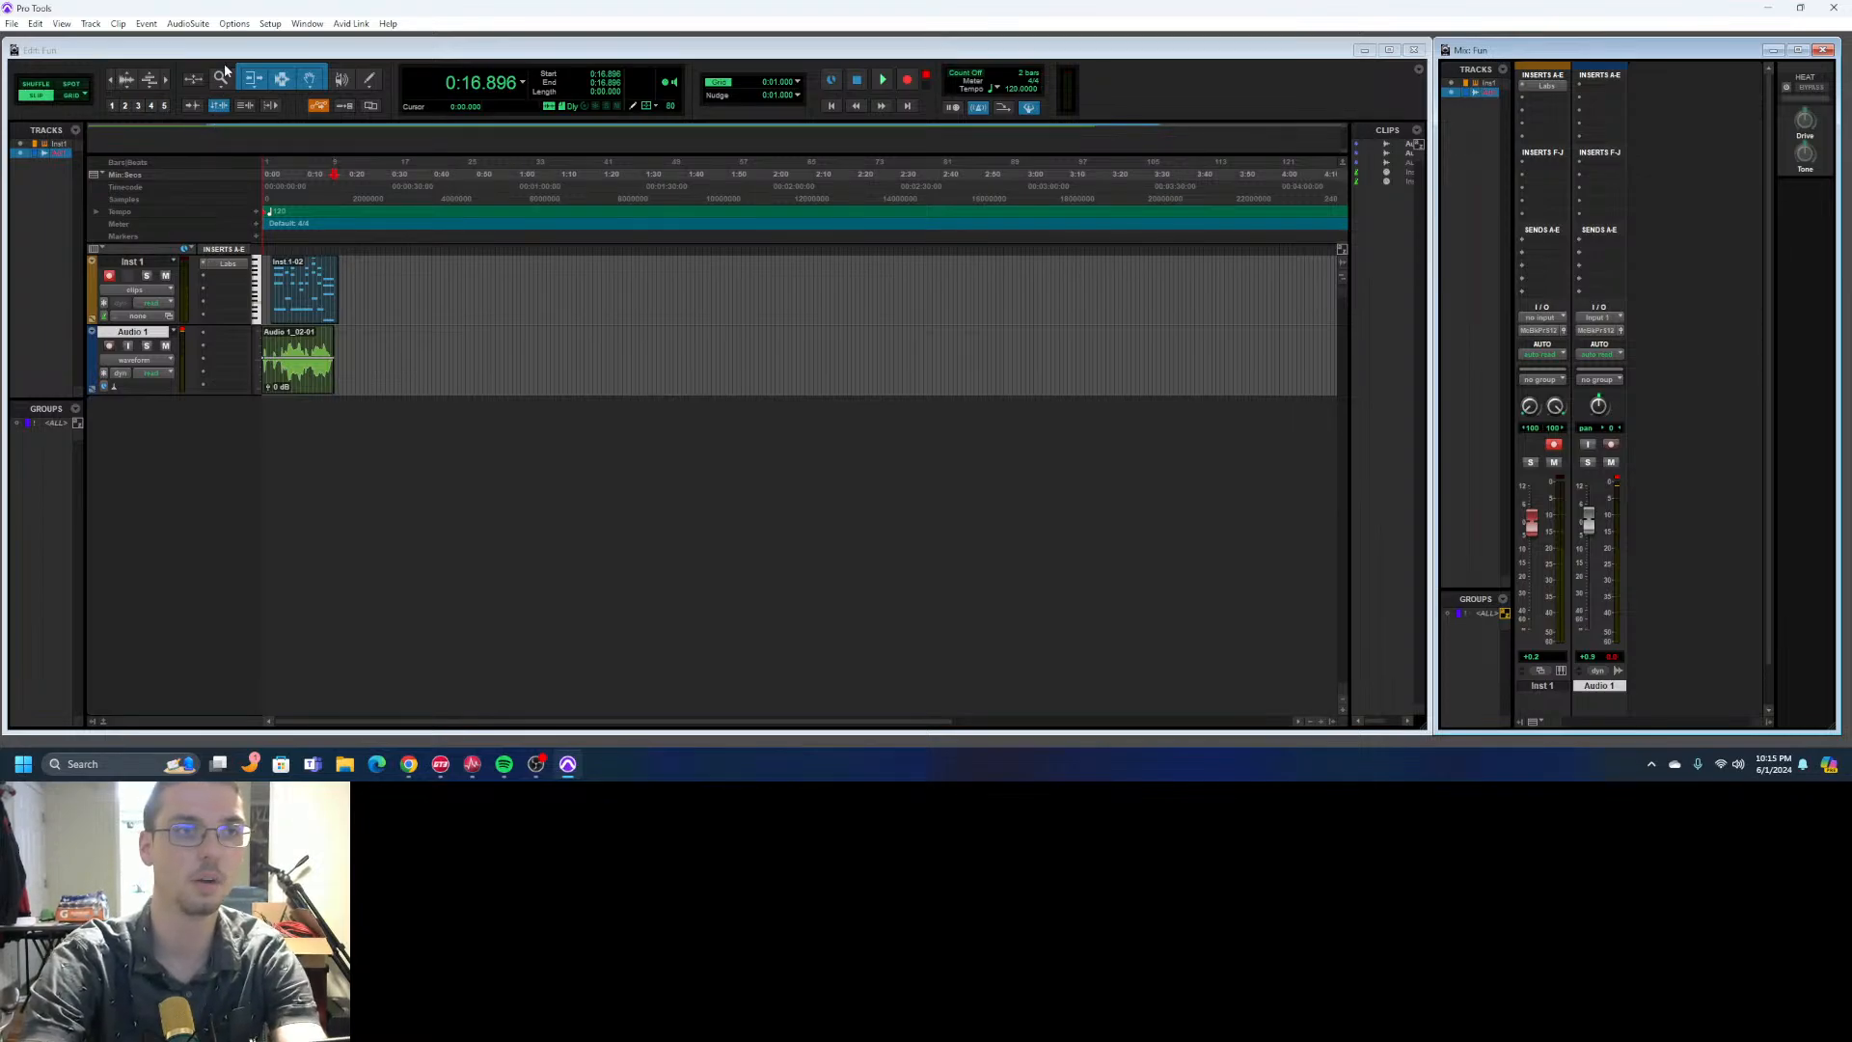
left_click(222, 79)
left_click(324, 332)
left_click(454, 341)
left_click(477, 344)
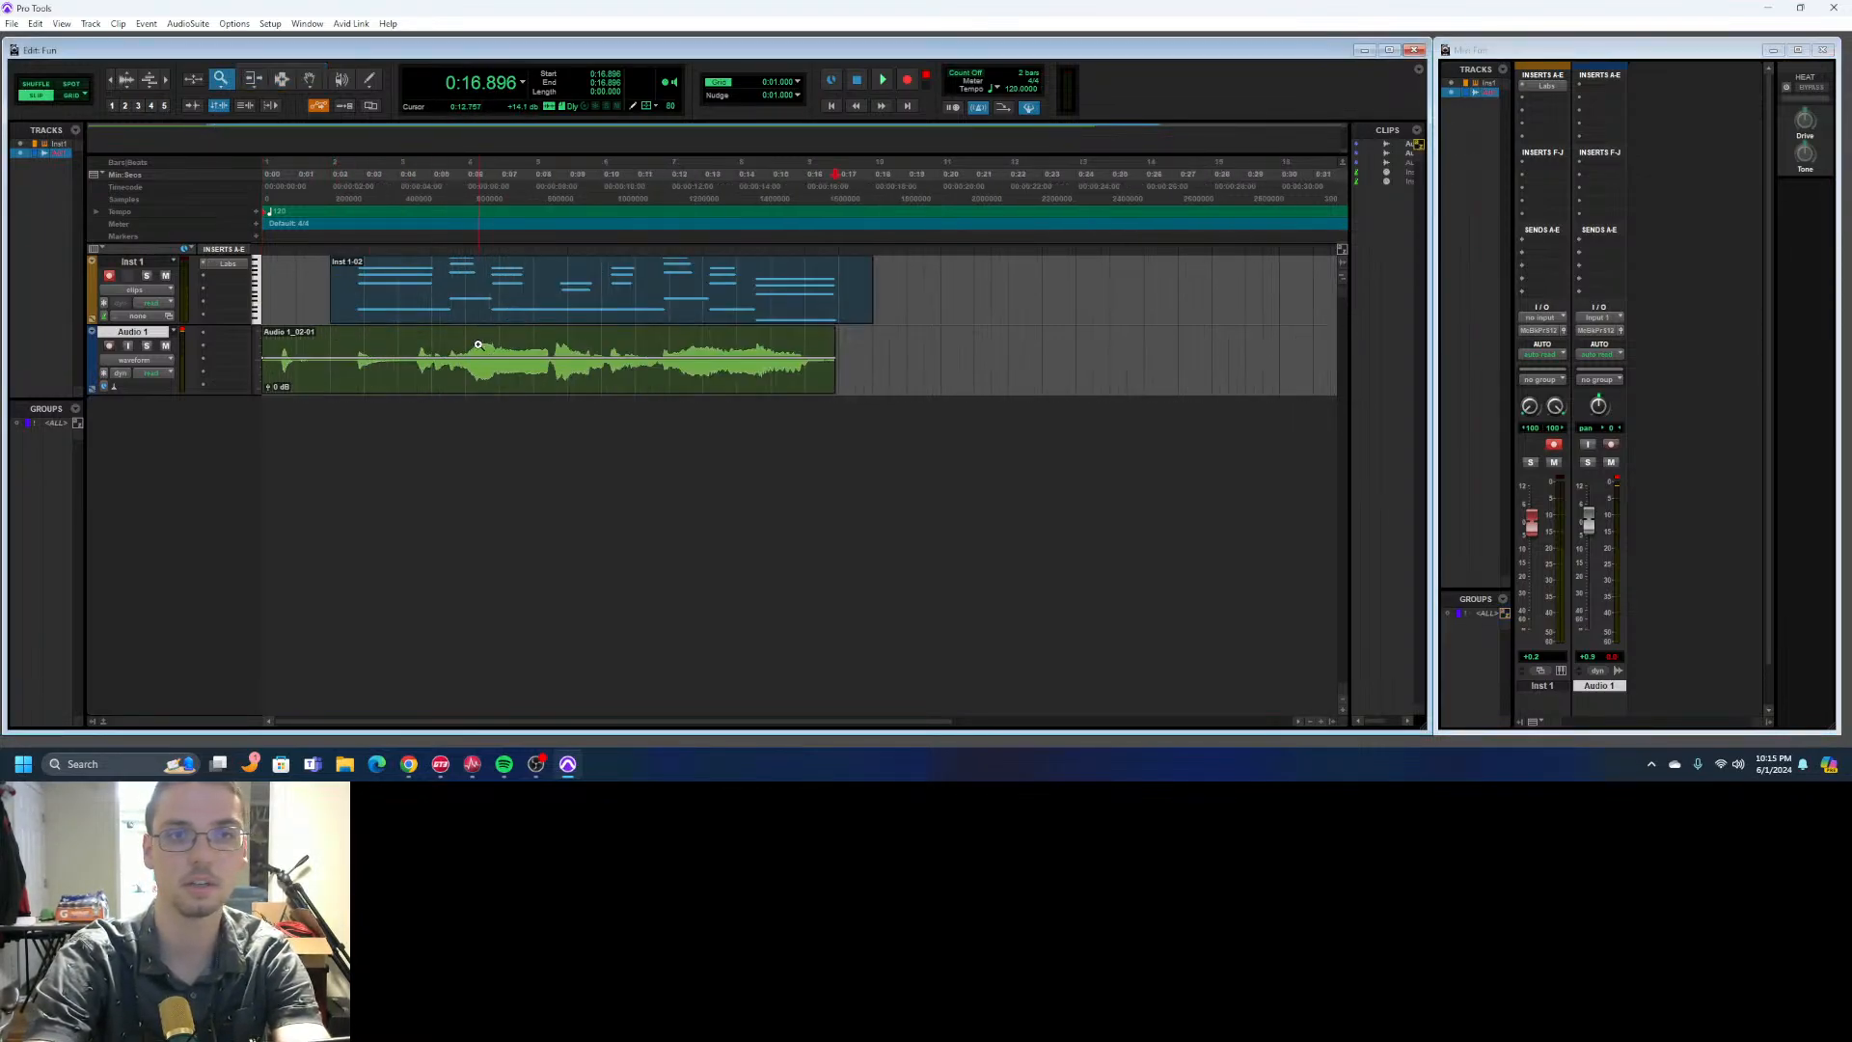
left_click(477, 345)
right_click(780, 376)
left_click(567, 498)
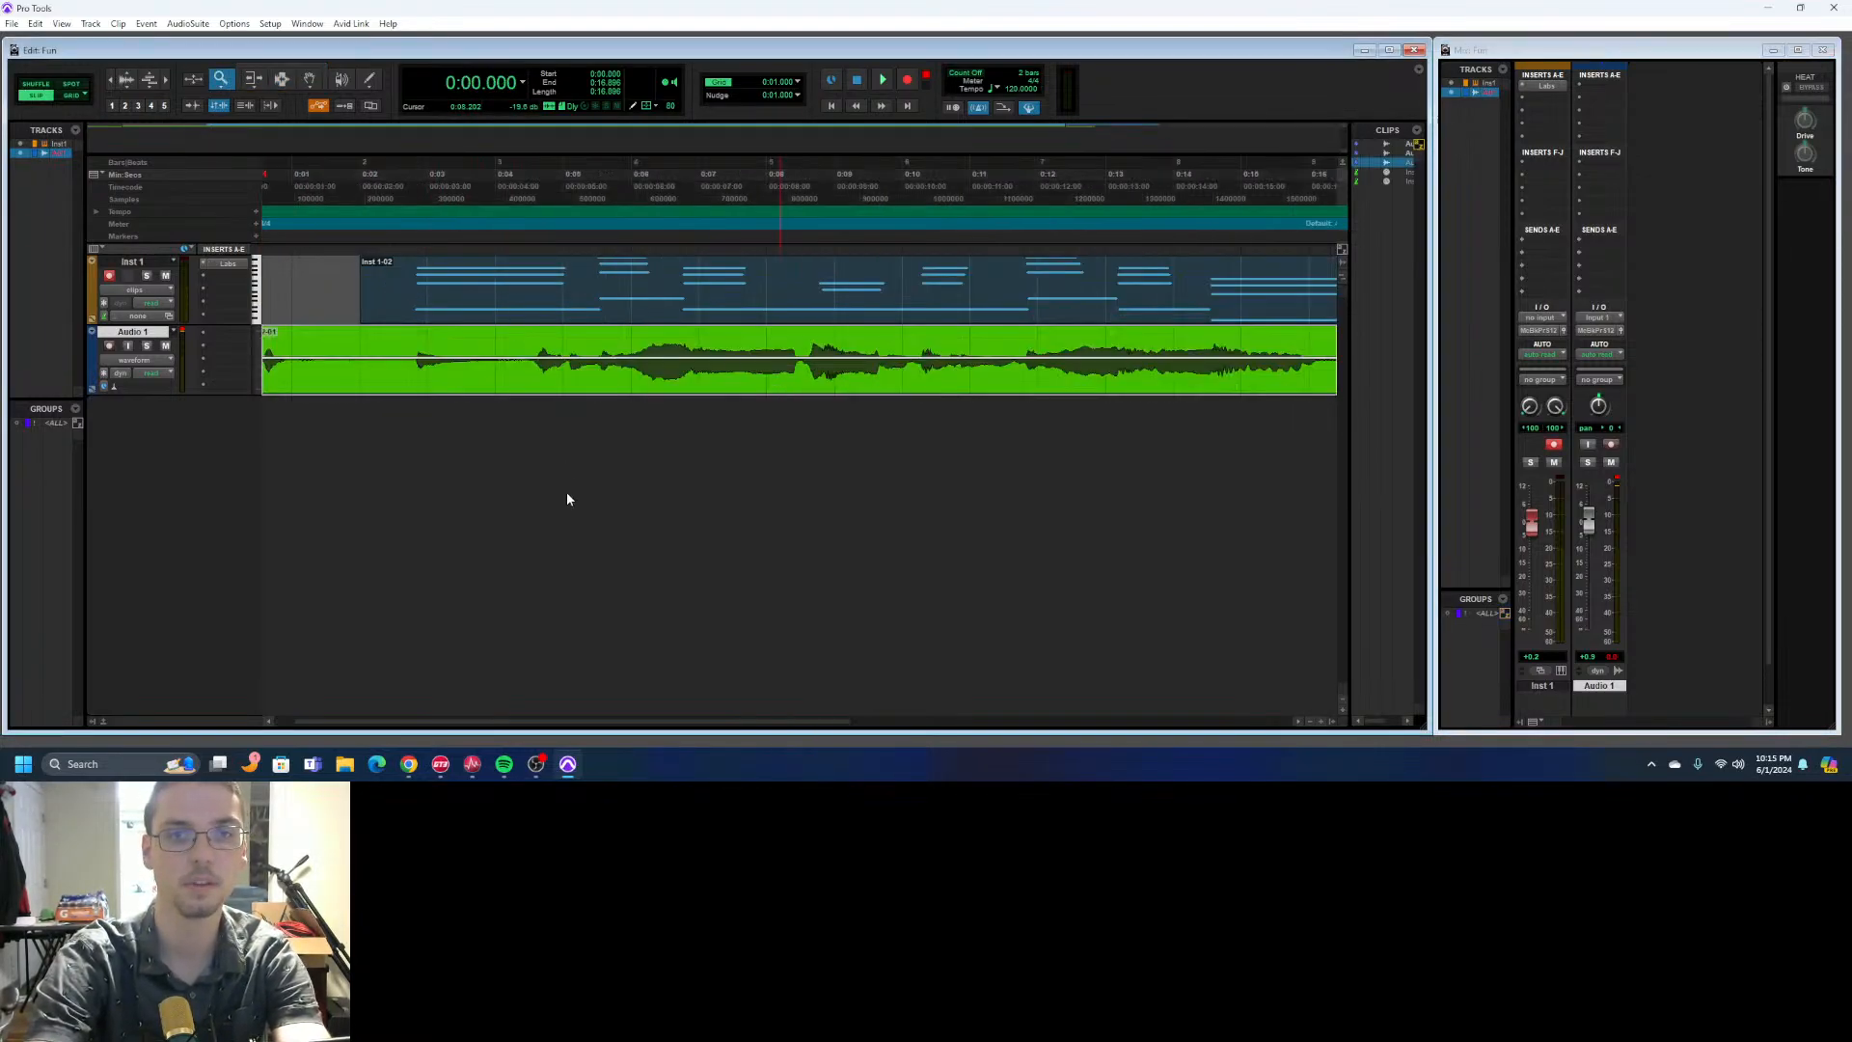
right_click(332, 280)
left_click(298, 280)
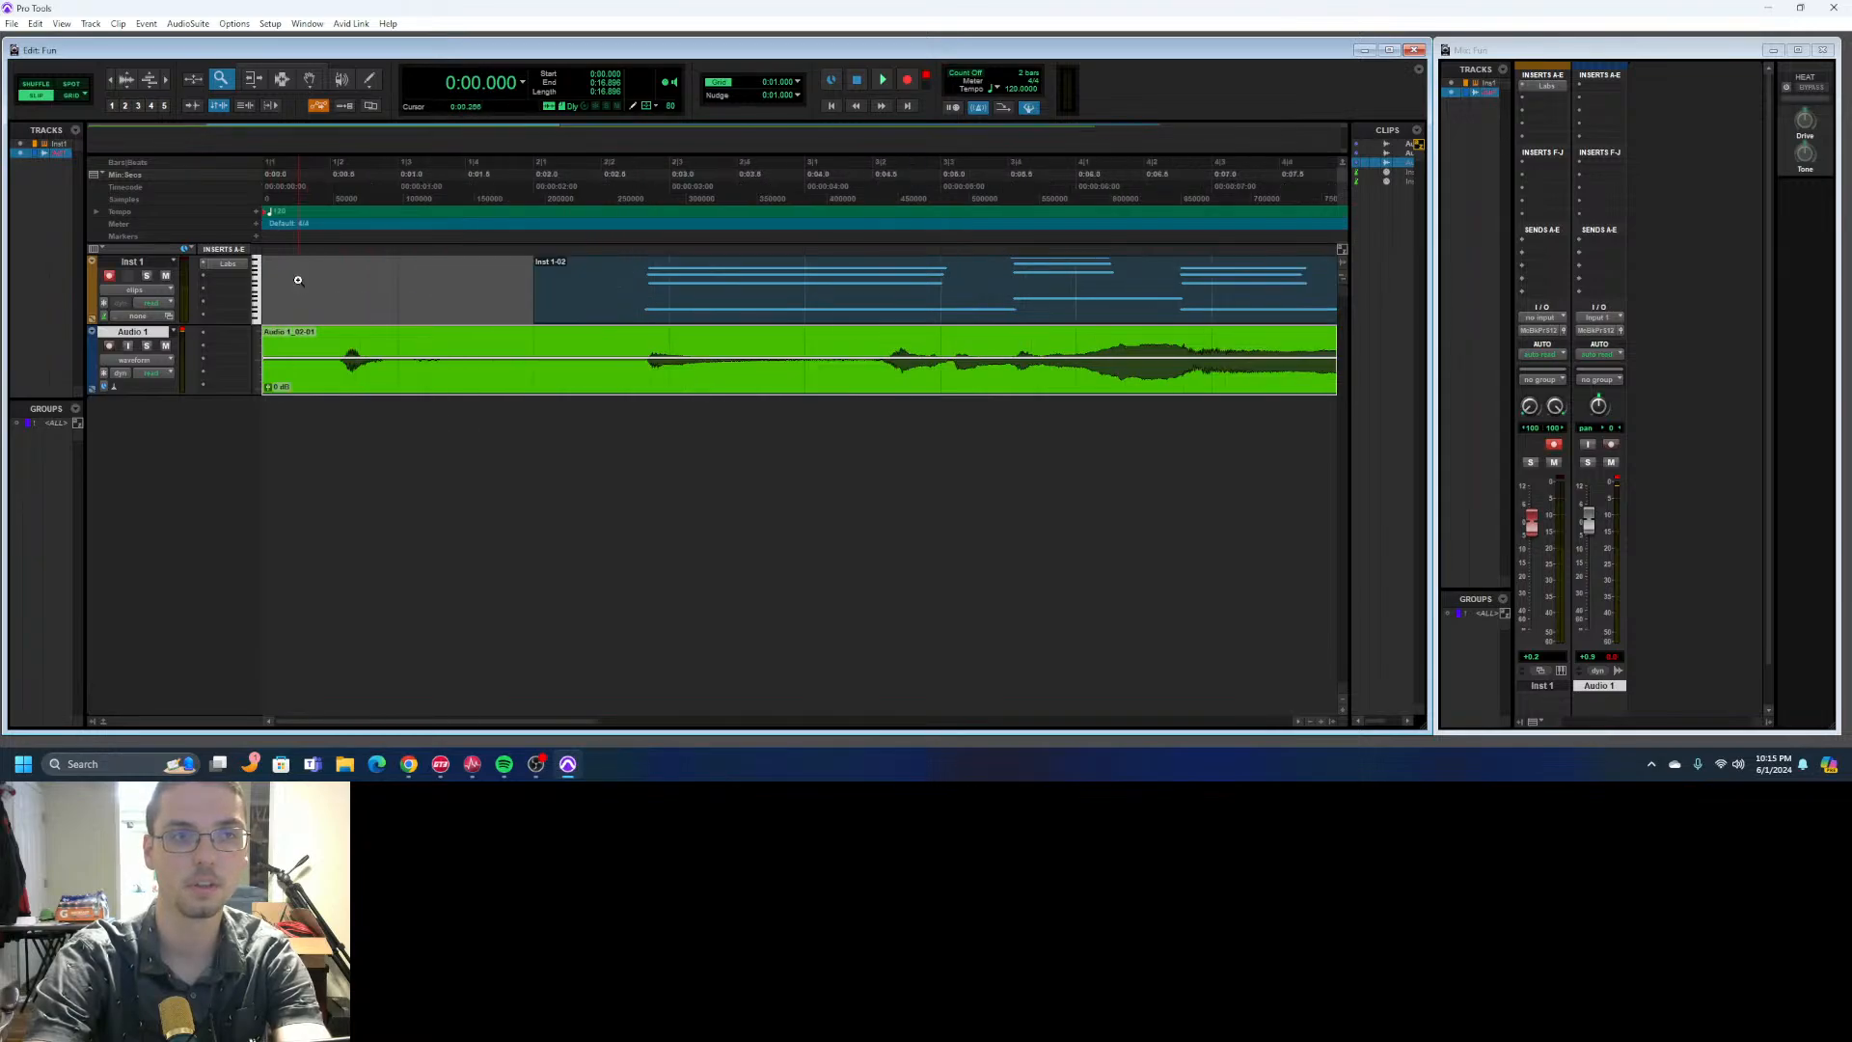
left_click(396, 298)
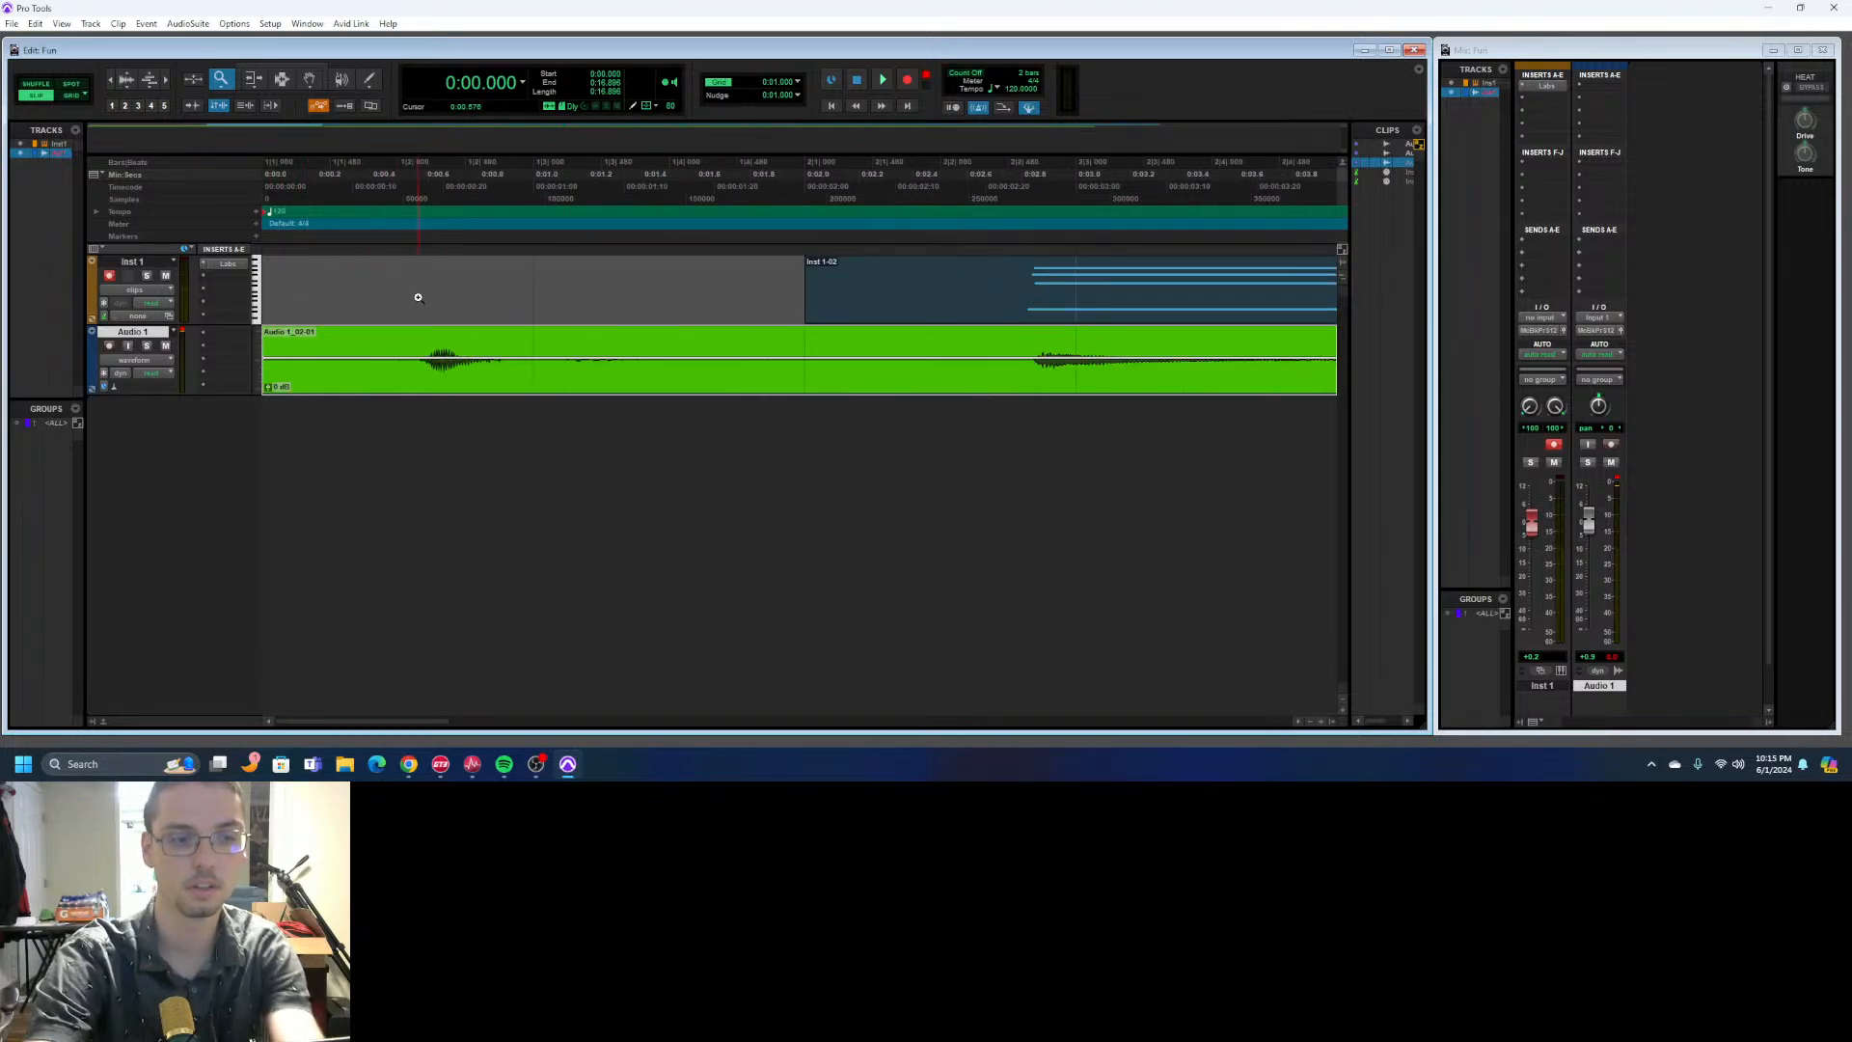
left_click(430, 292, "alt")
left_click(430, 293, "alt")
left_click(431, 292, "alt")
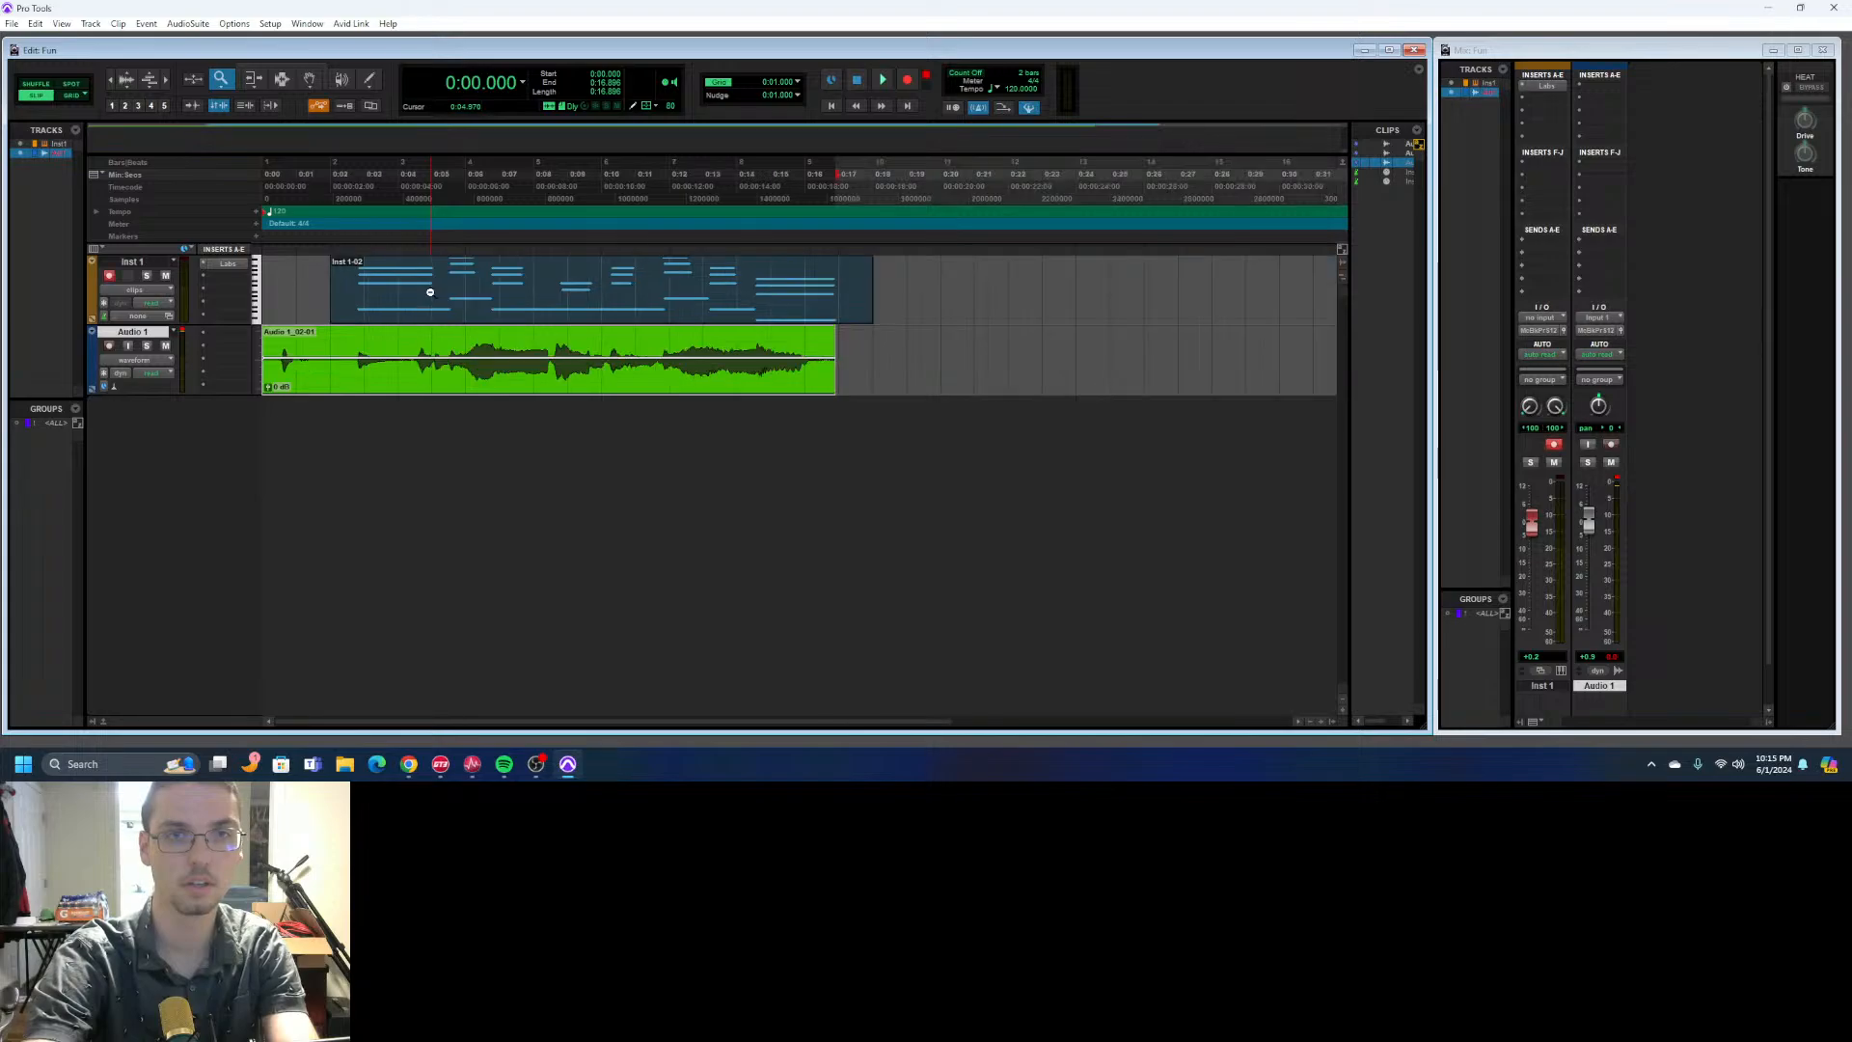
left_click(282, 67)
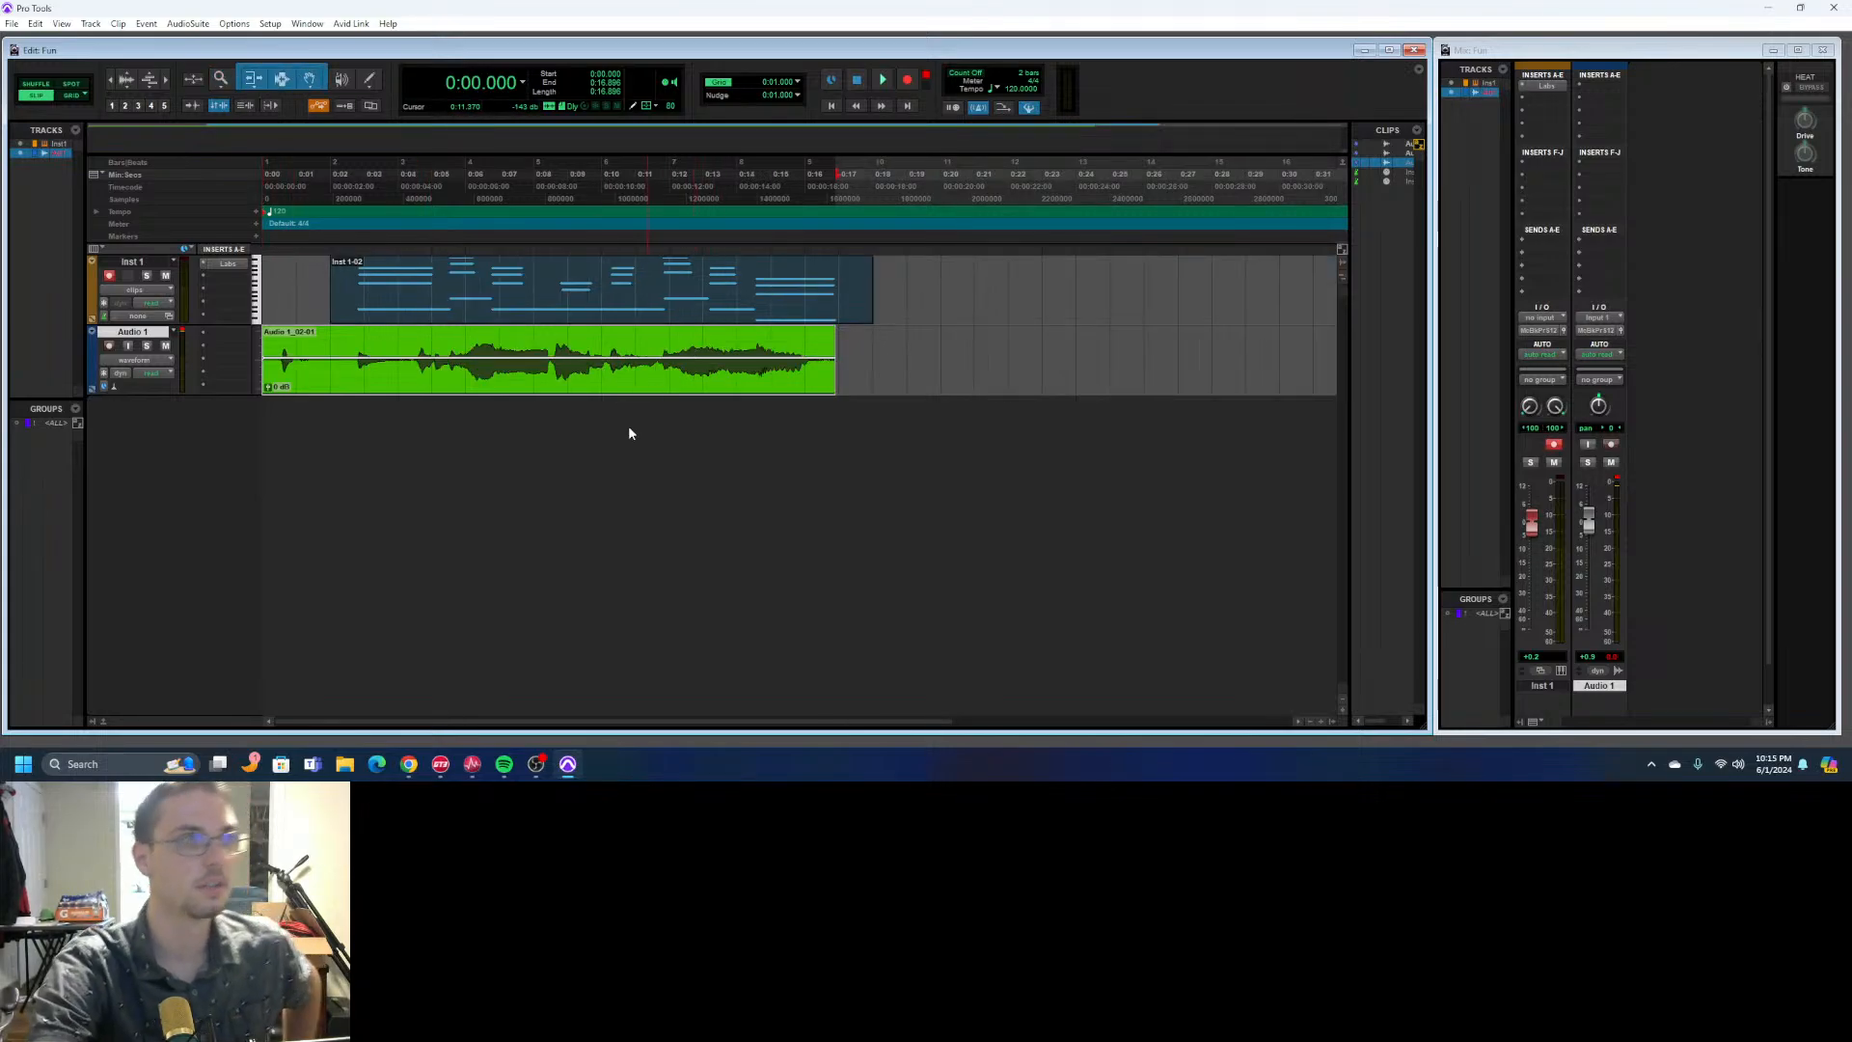
- Clear the clip selection, try the Trim, Grabber and Selector tools individually, and re-enable the Smart Tool
left_click(926, 372)
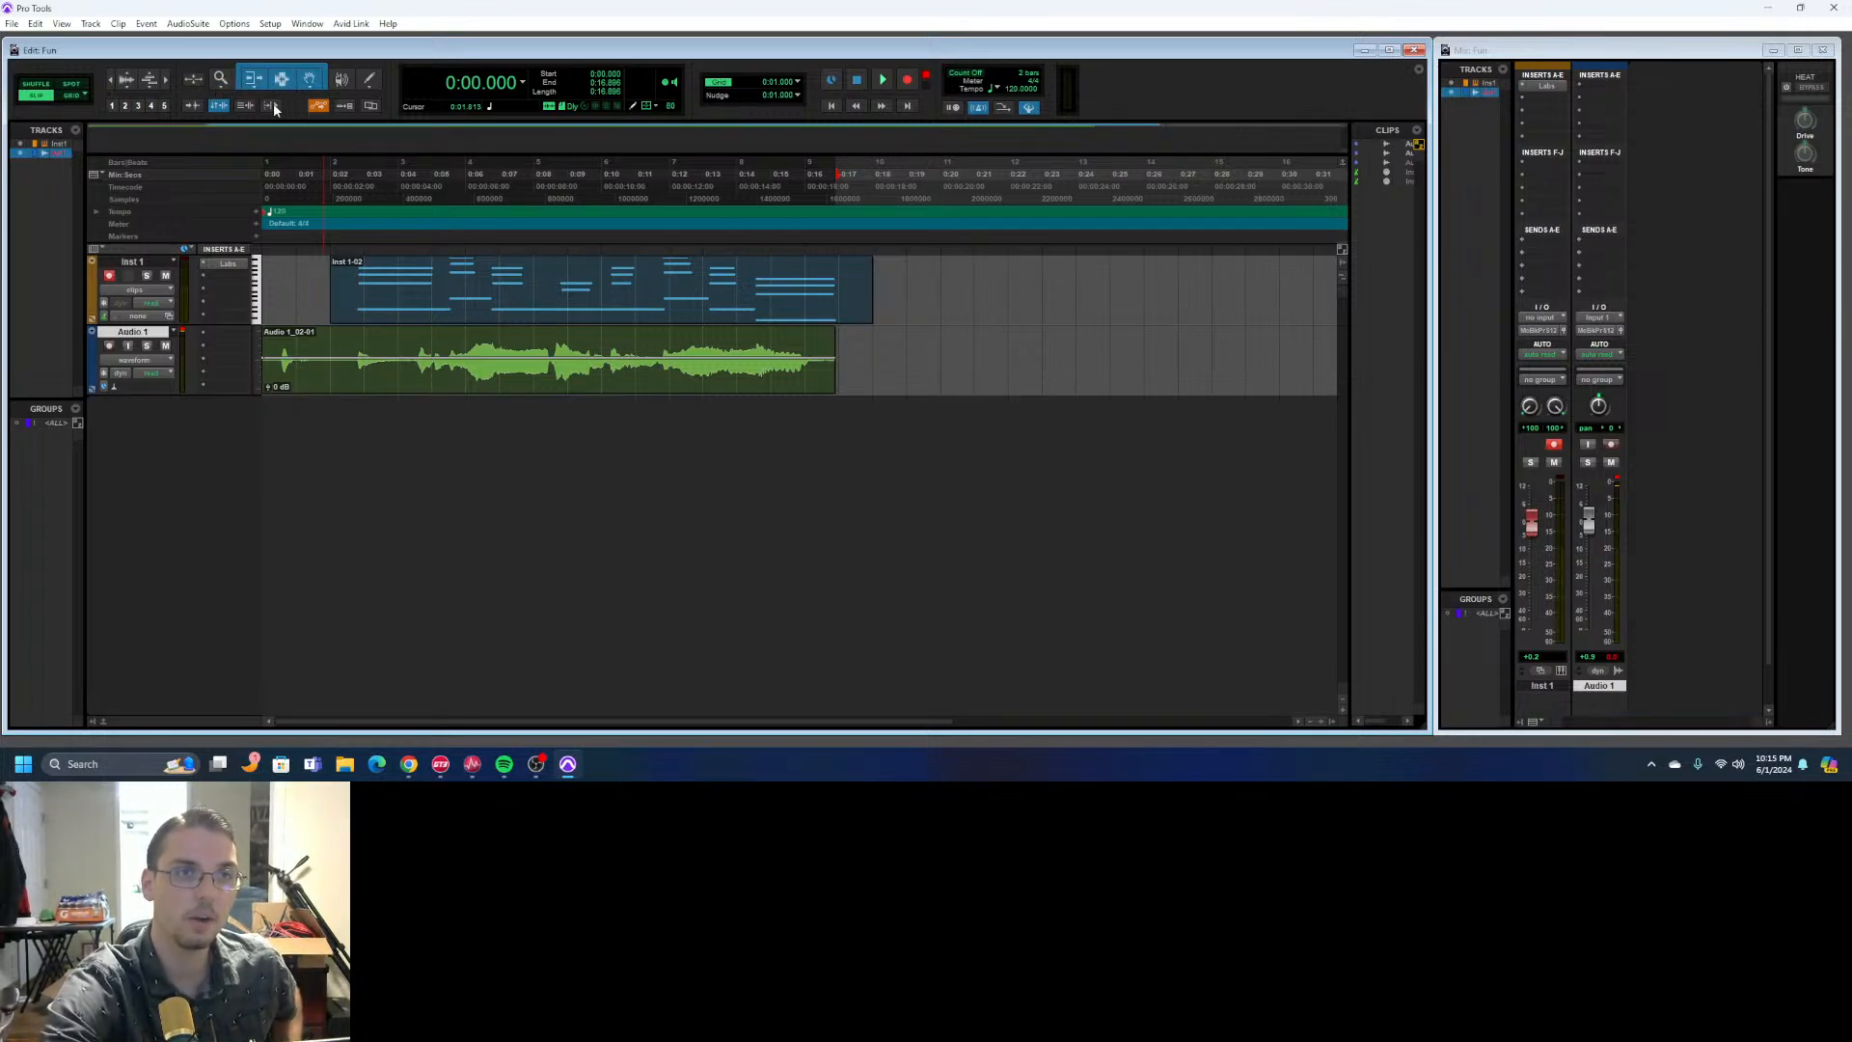
left_click(256, 82)
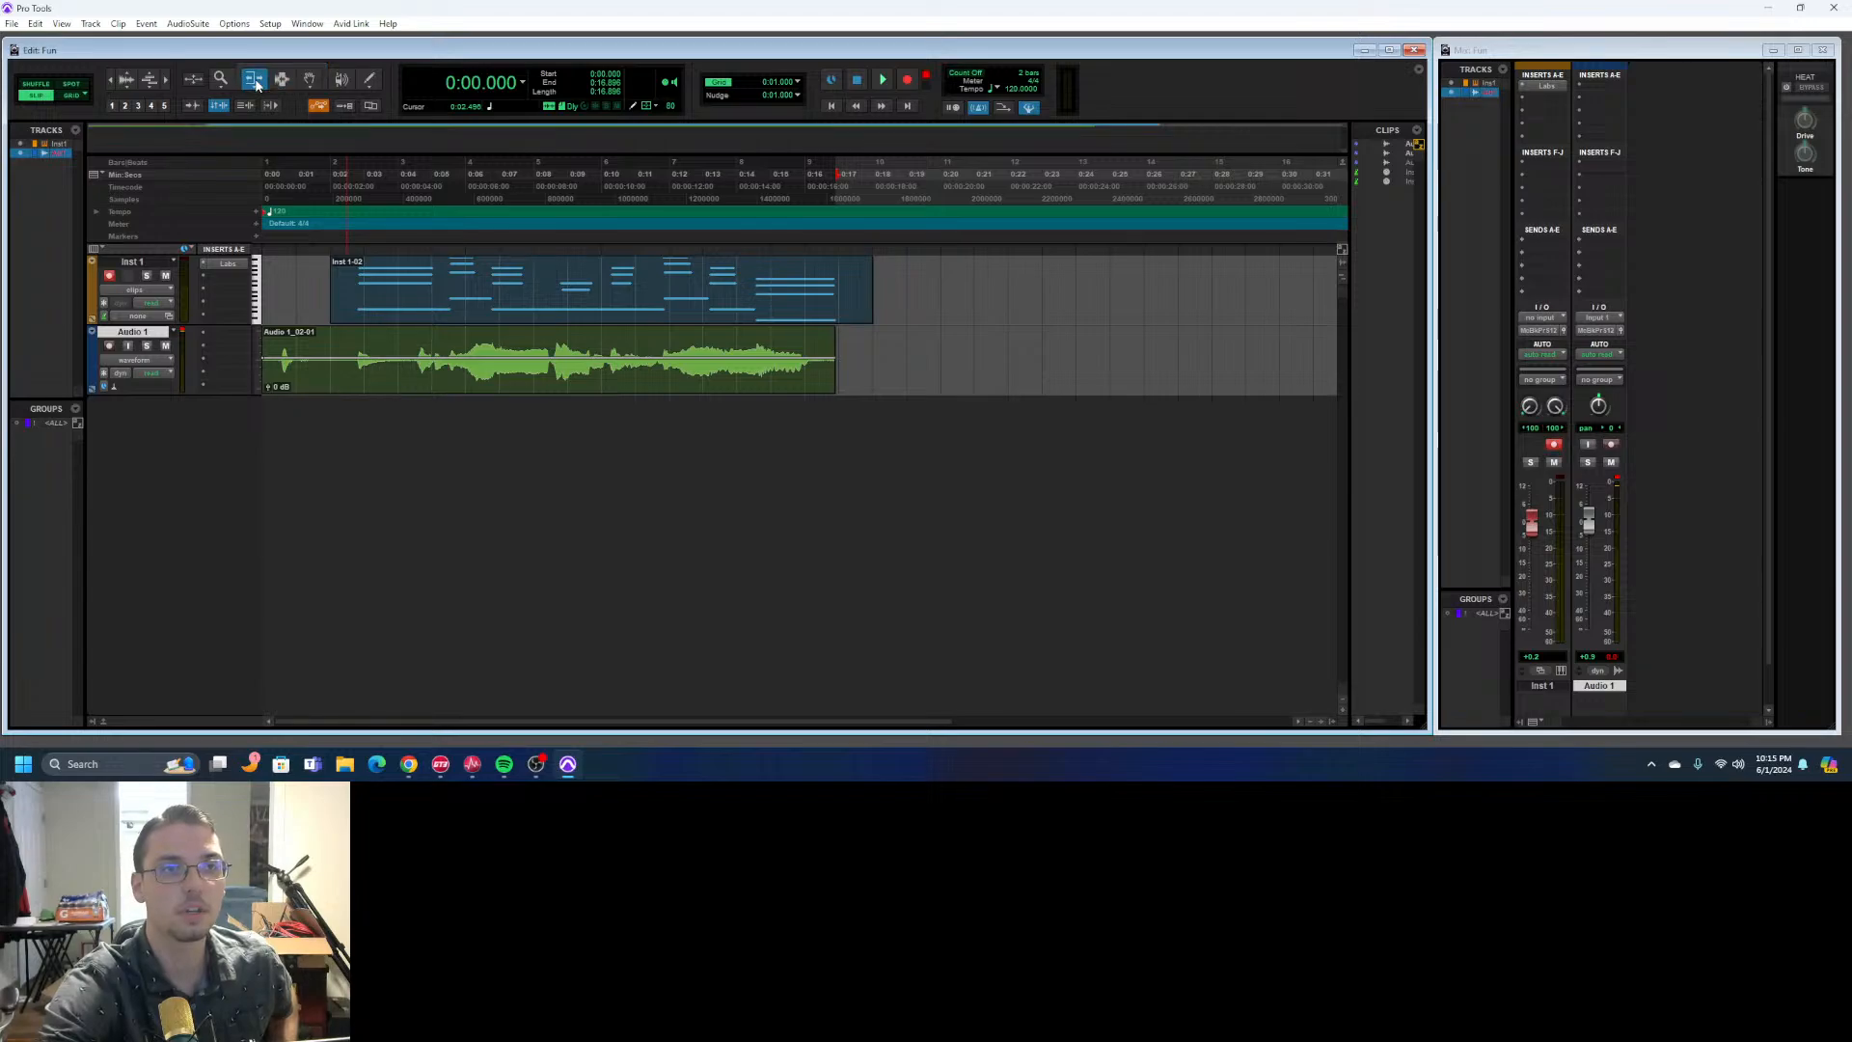
left_click(312, 82)
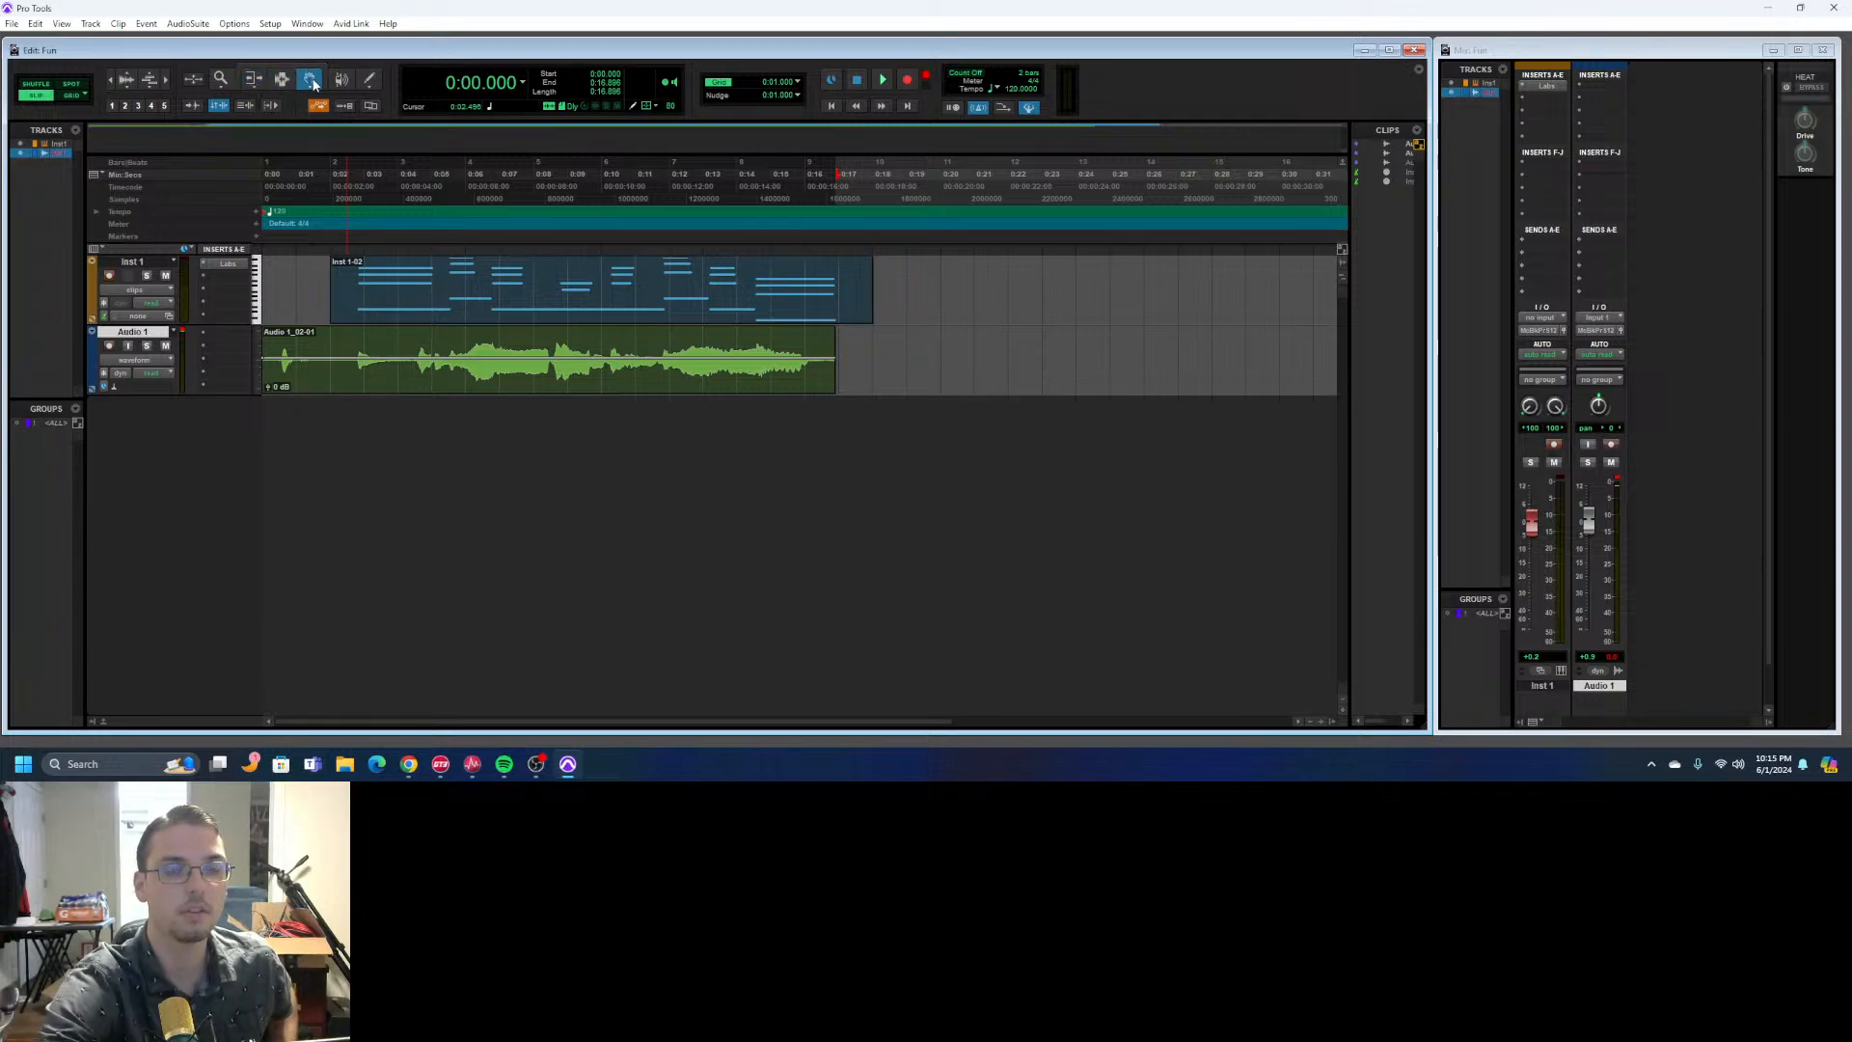
left_click(287, 83)
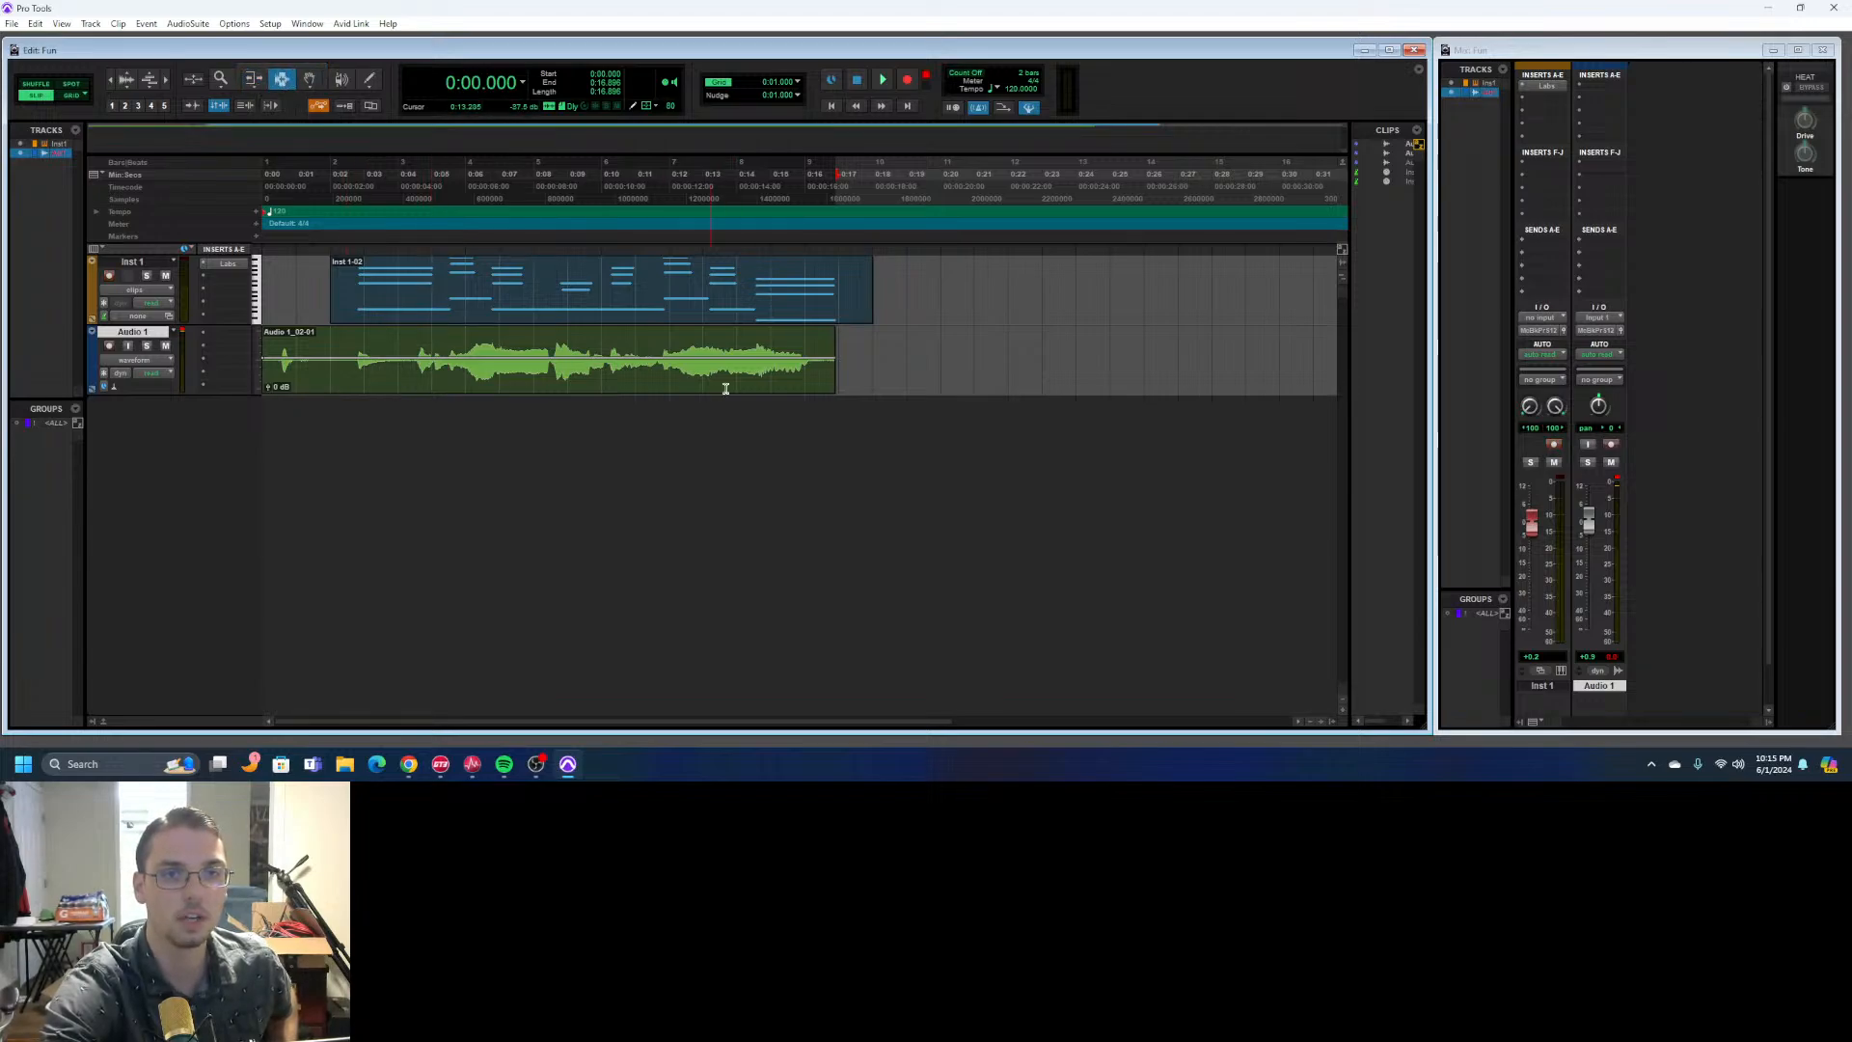
left_click(250, 83)
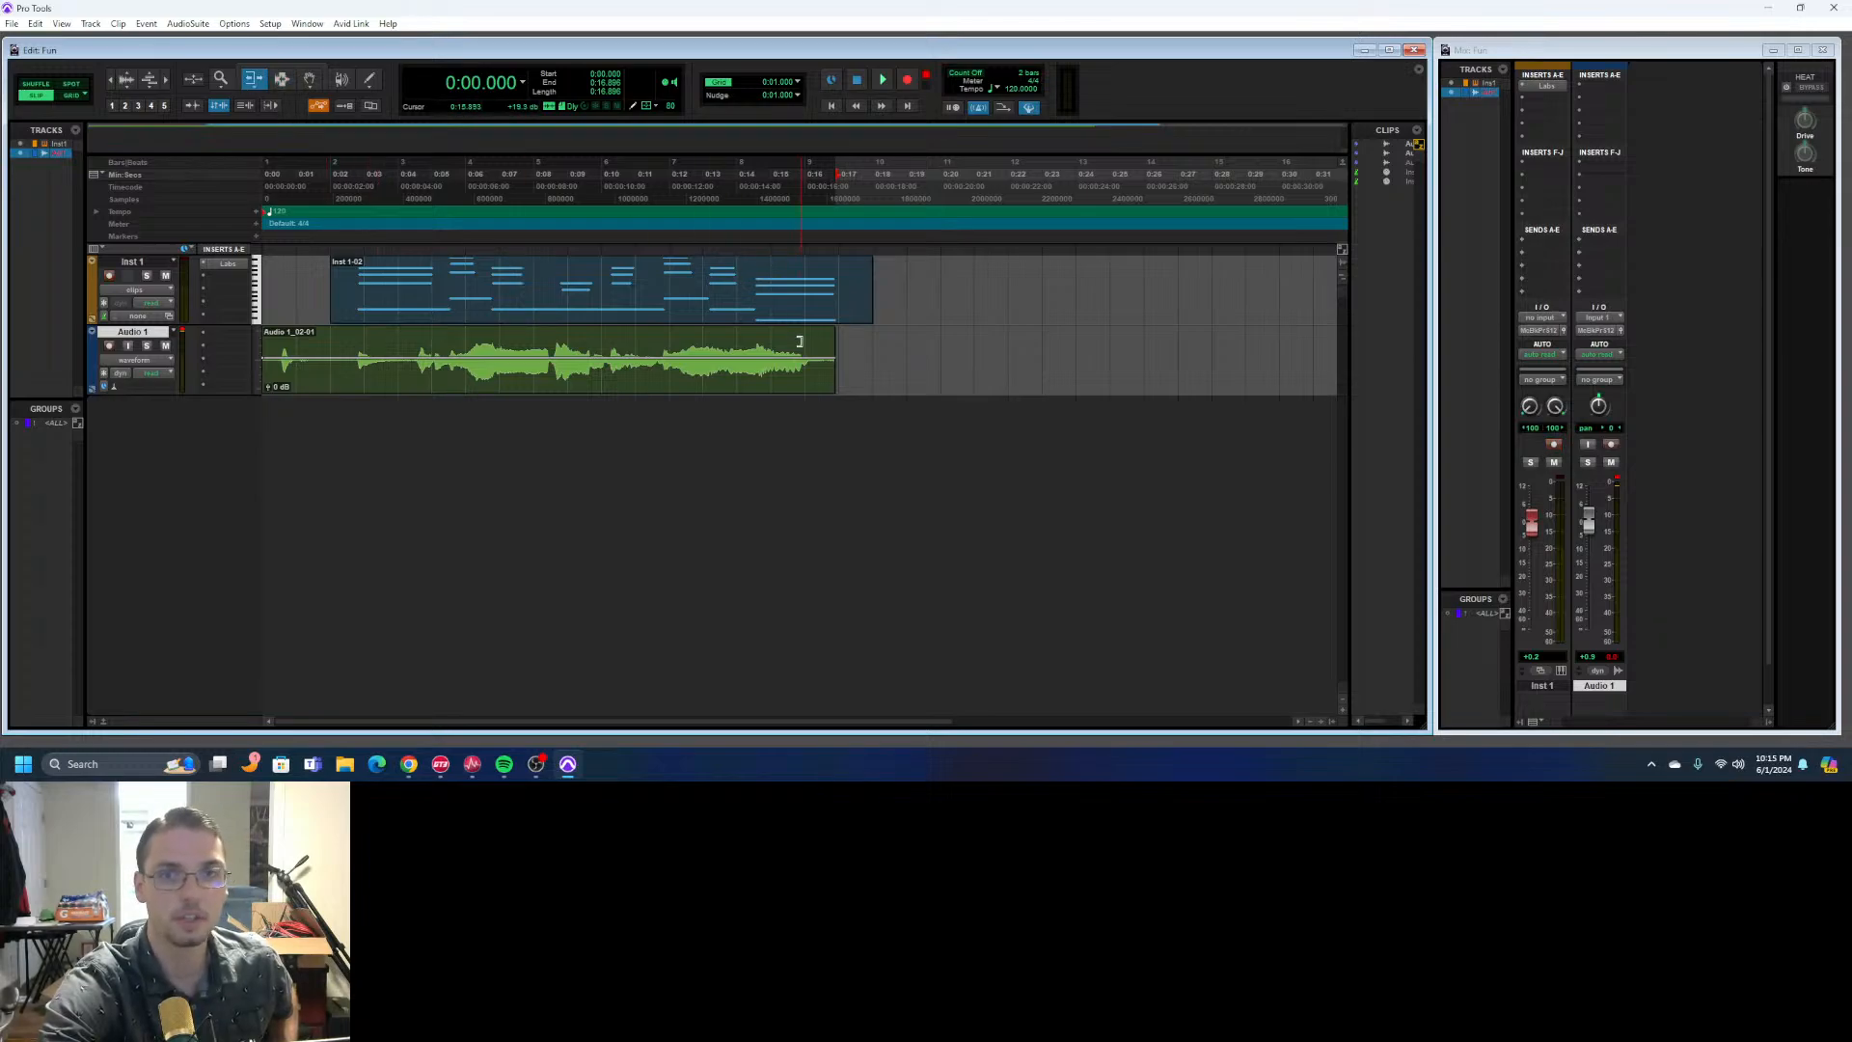
left_click(314, 70)
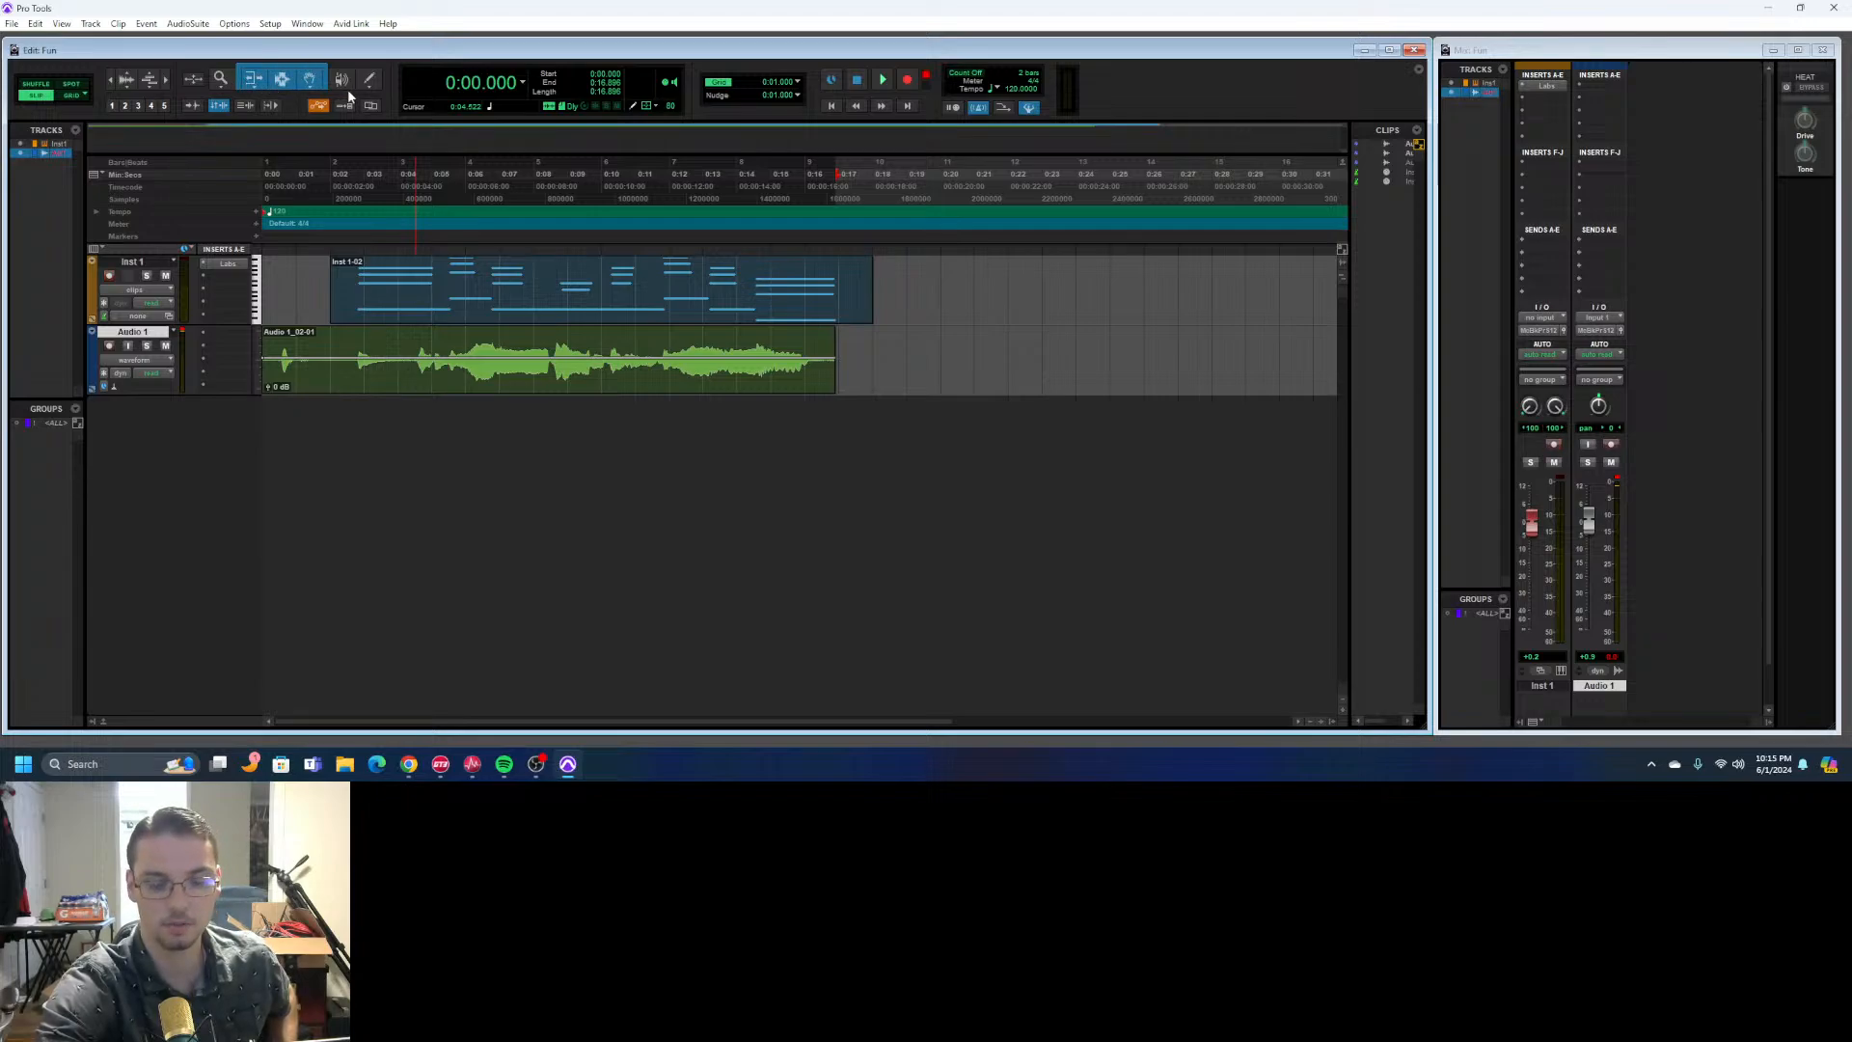
- Disarm recording on Inst 1 and briefly play back both tracks from the start
left_click(108, 276)
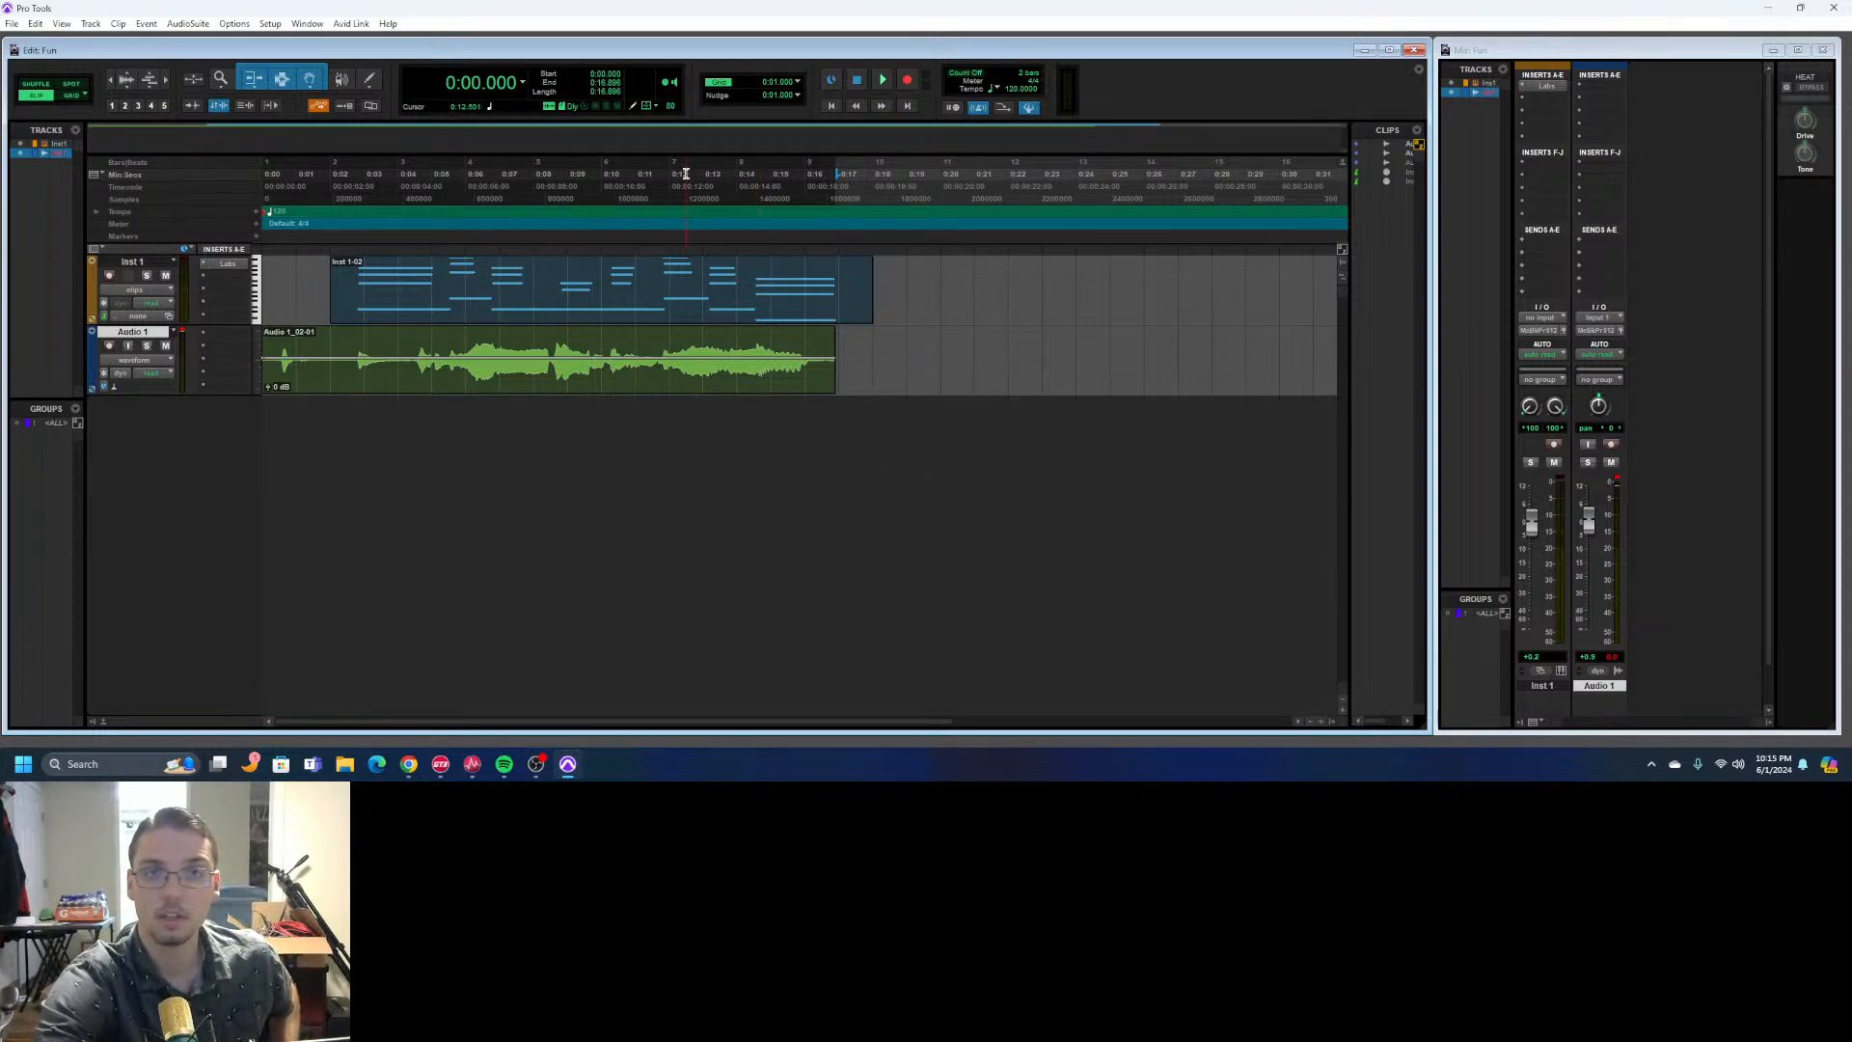
left_click(883, 83)
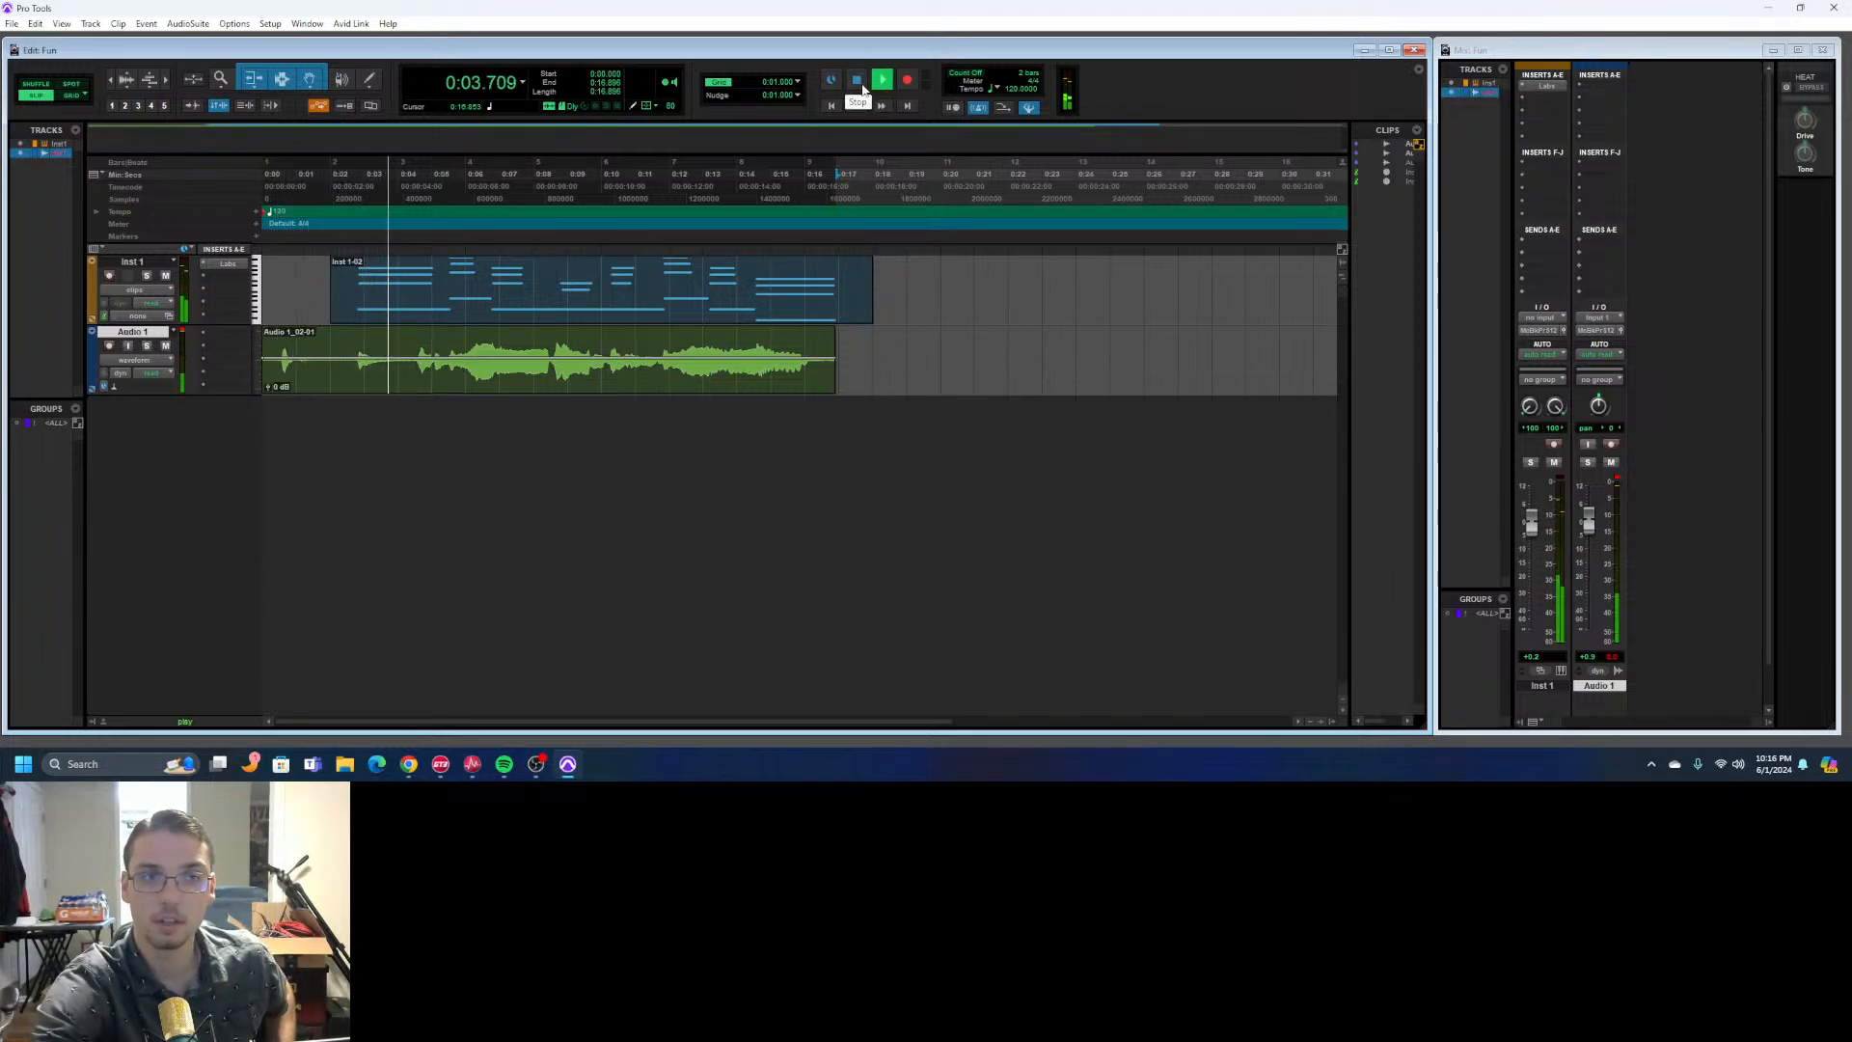
left_click(863, 89)
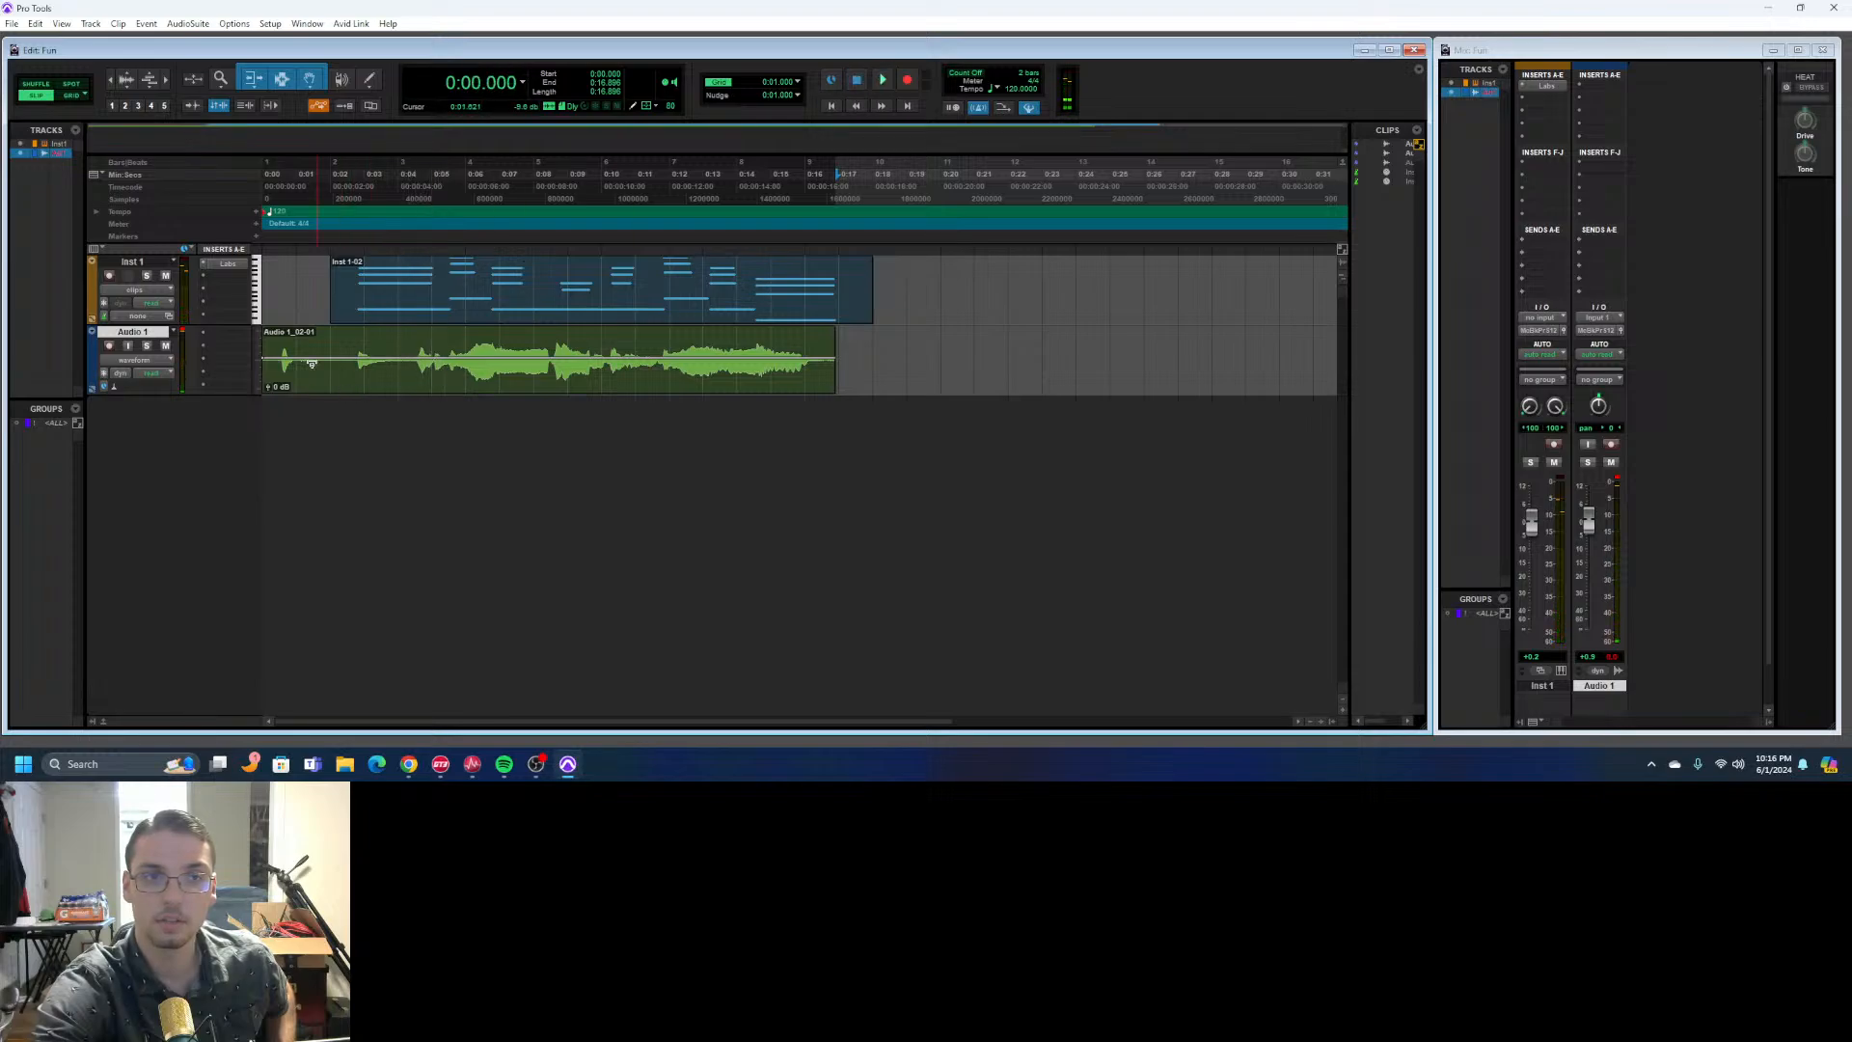
- Delete the opening section of the Audio 1 clip, from the session start to about 0:01.856
left_click_drag(324, 334, 210, 347)
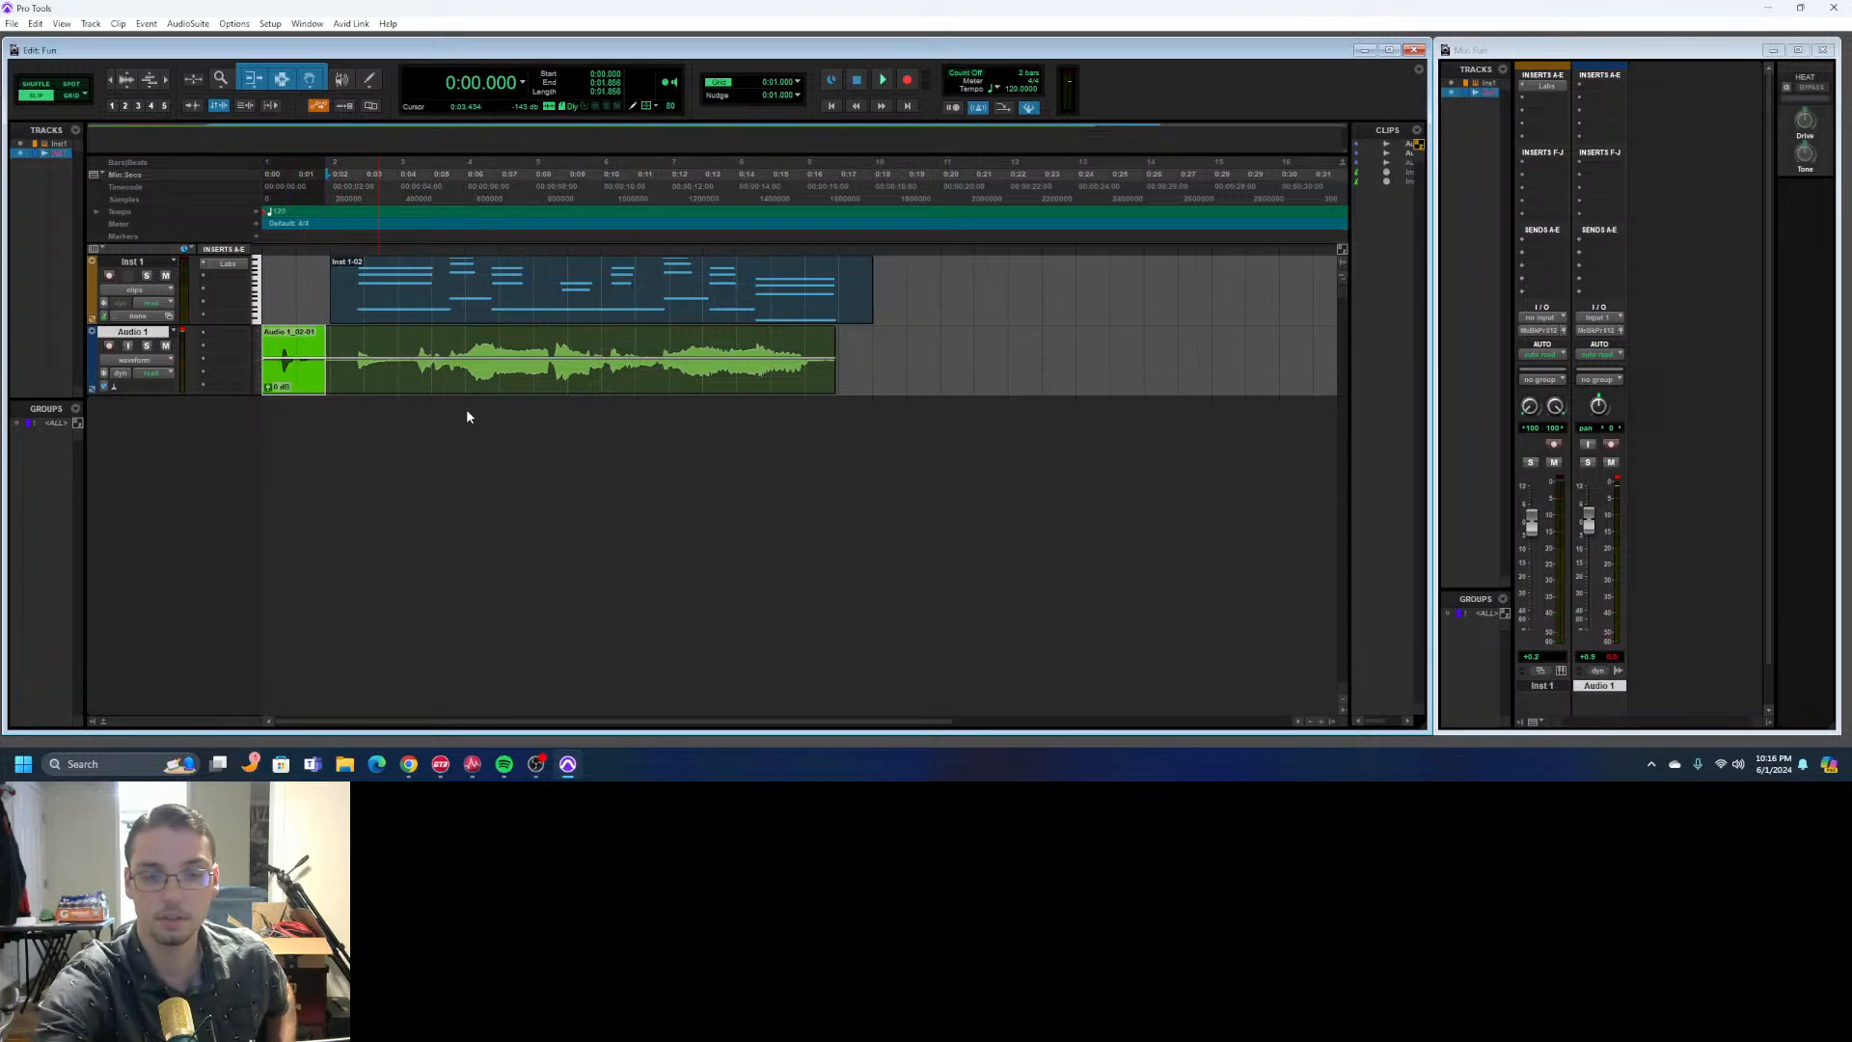
key("Delete")
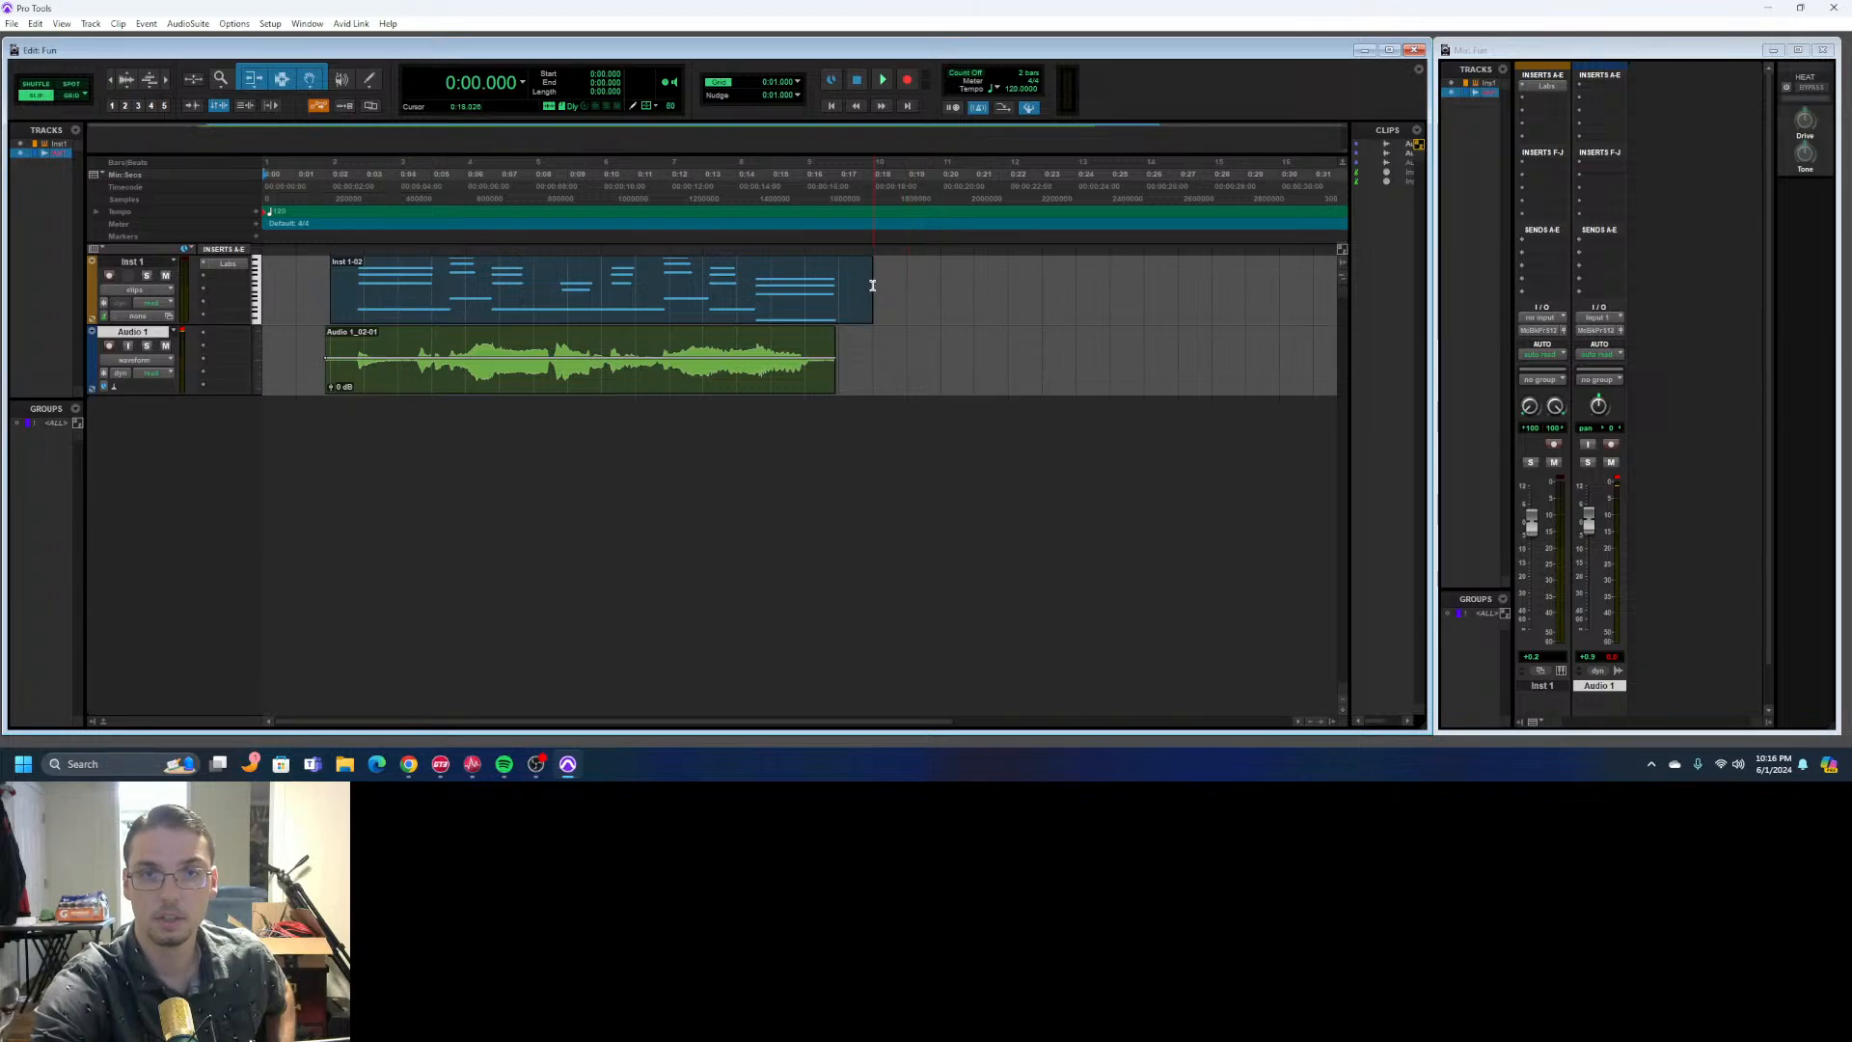
- Select the Inst 1 and Audio 1 clips one at a time, add Inst 1 to the track selection, and clear the clip selection
left_click(841, 305)
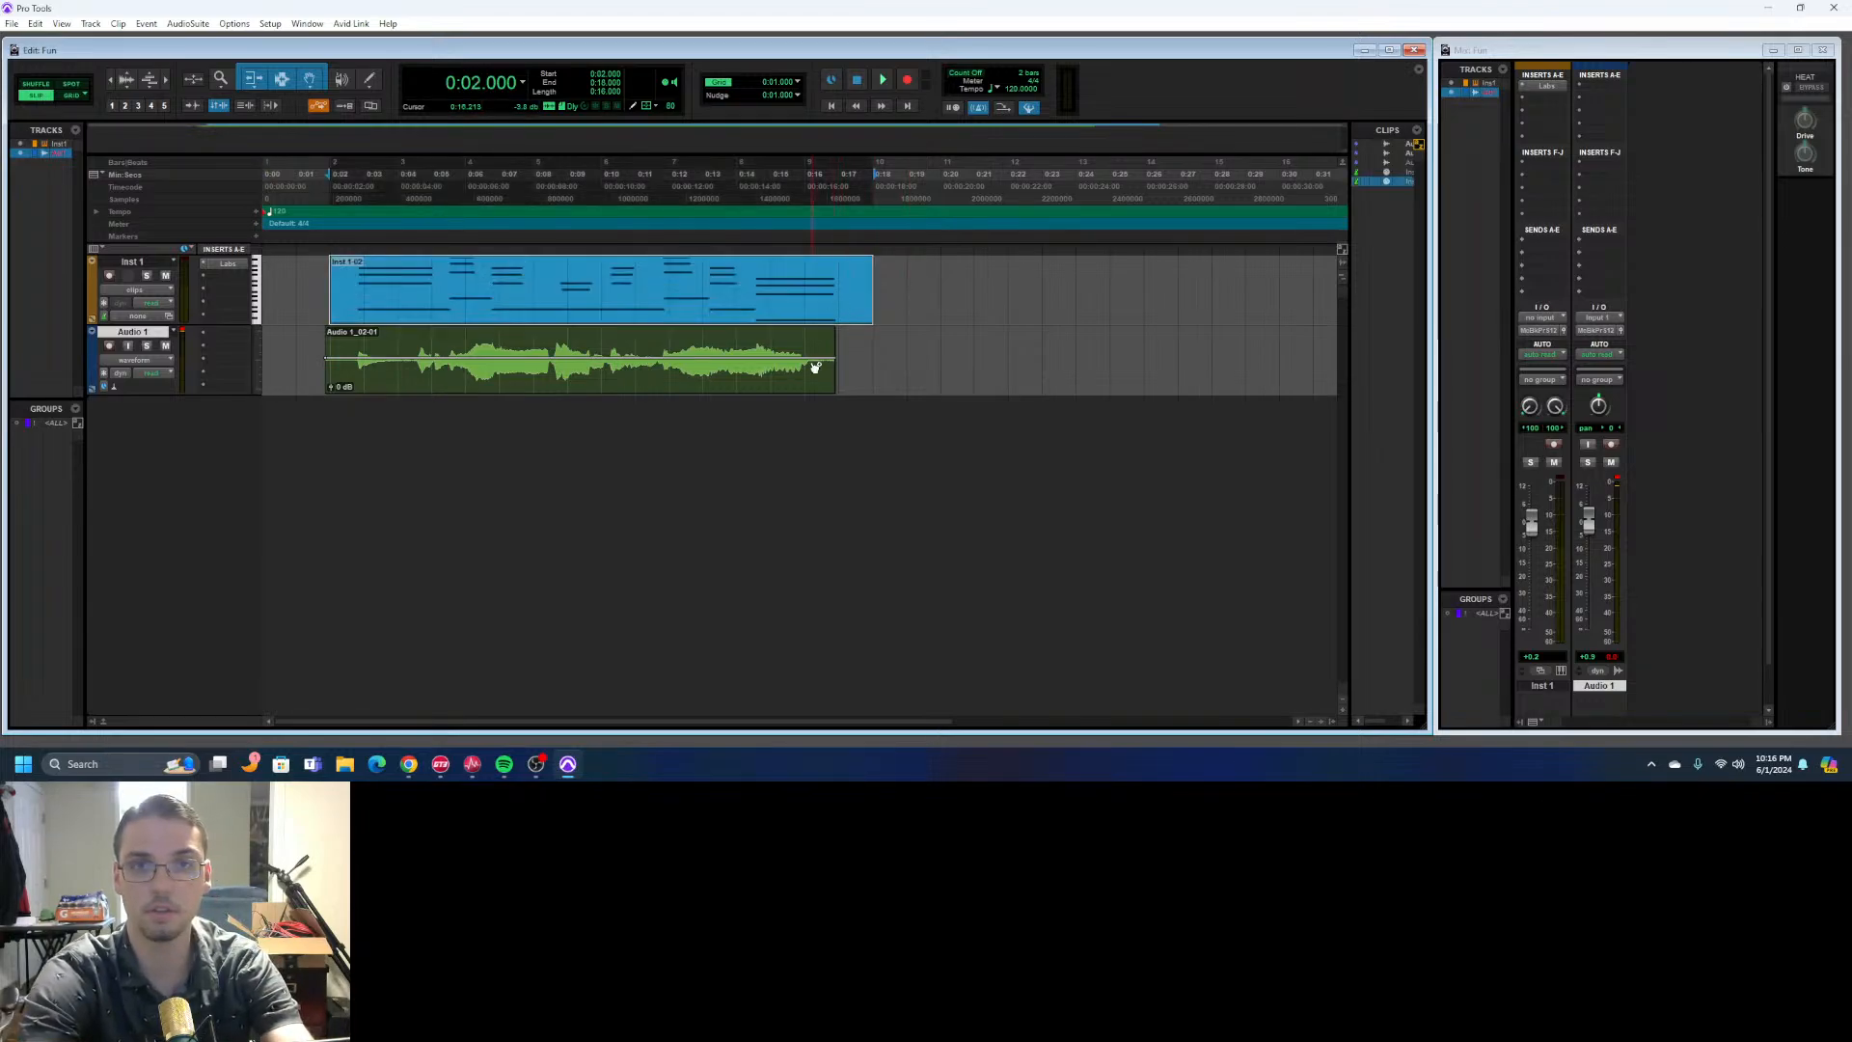
left_click(808, 391)
left_click(576, 316)
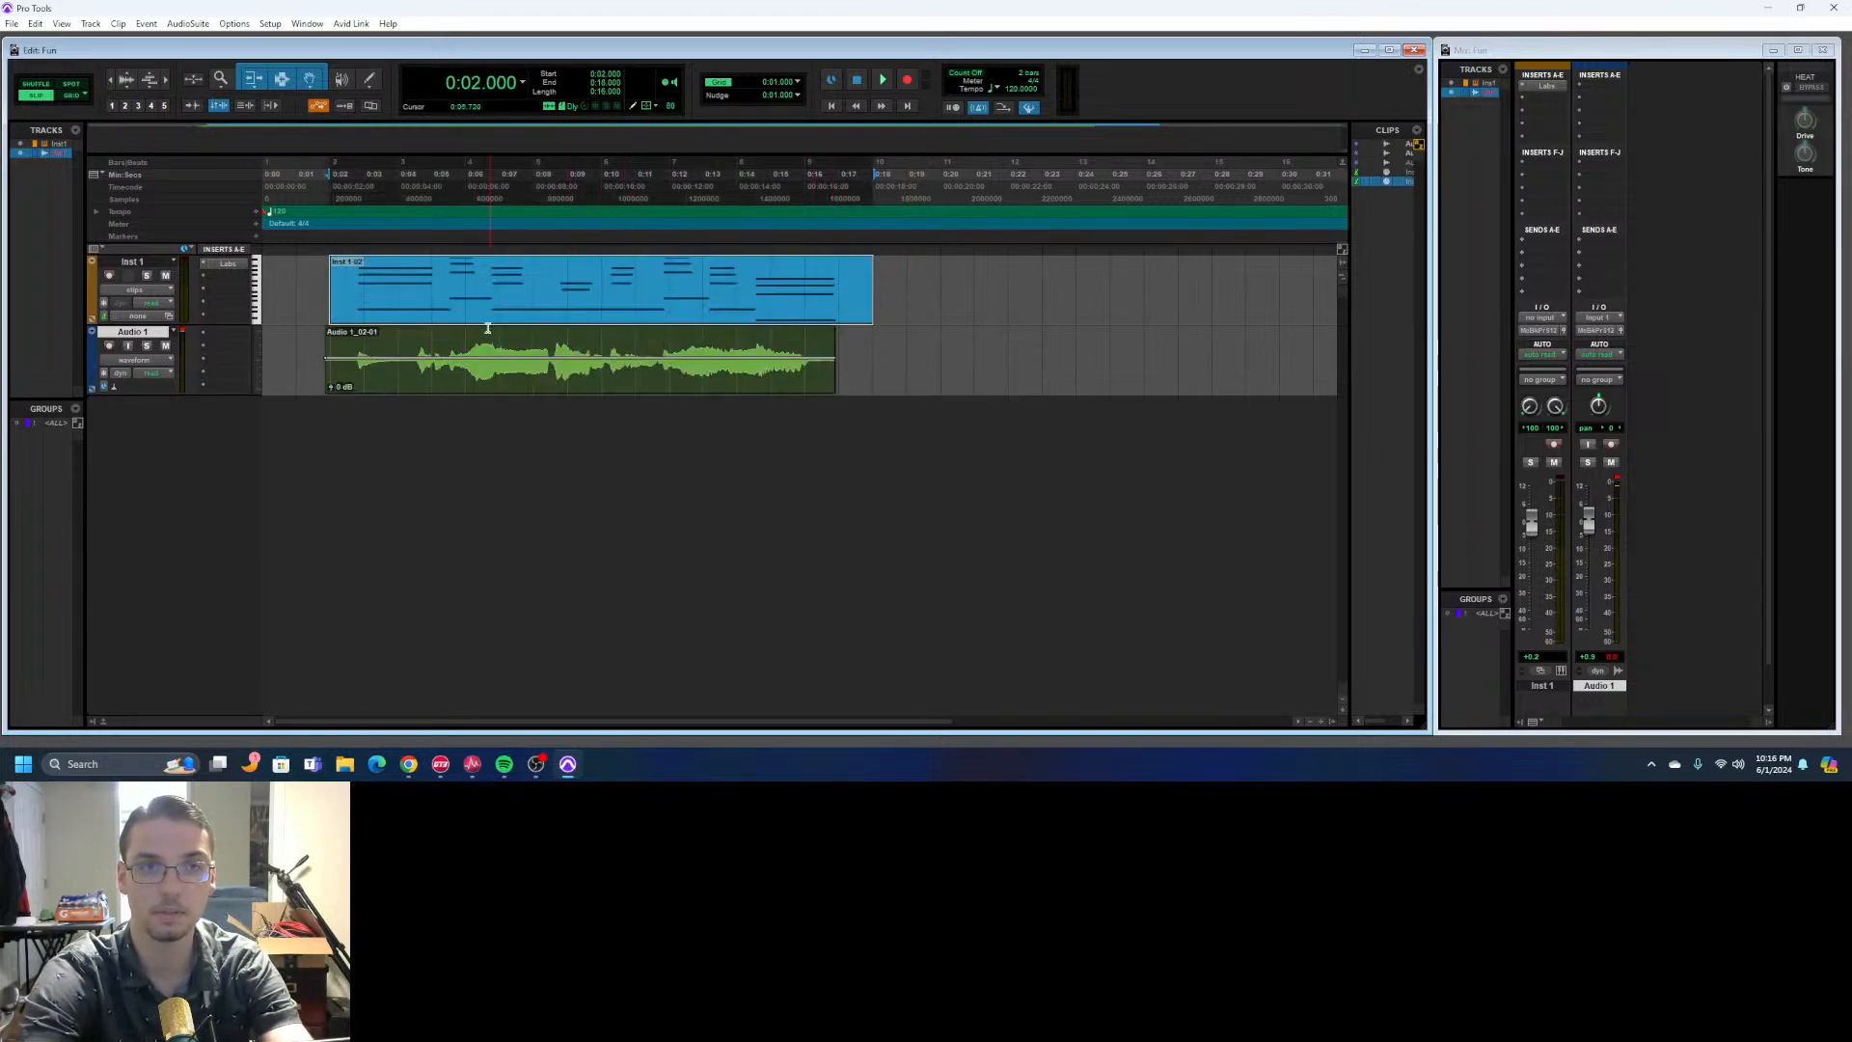
left_click(135, 265)
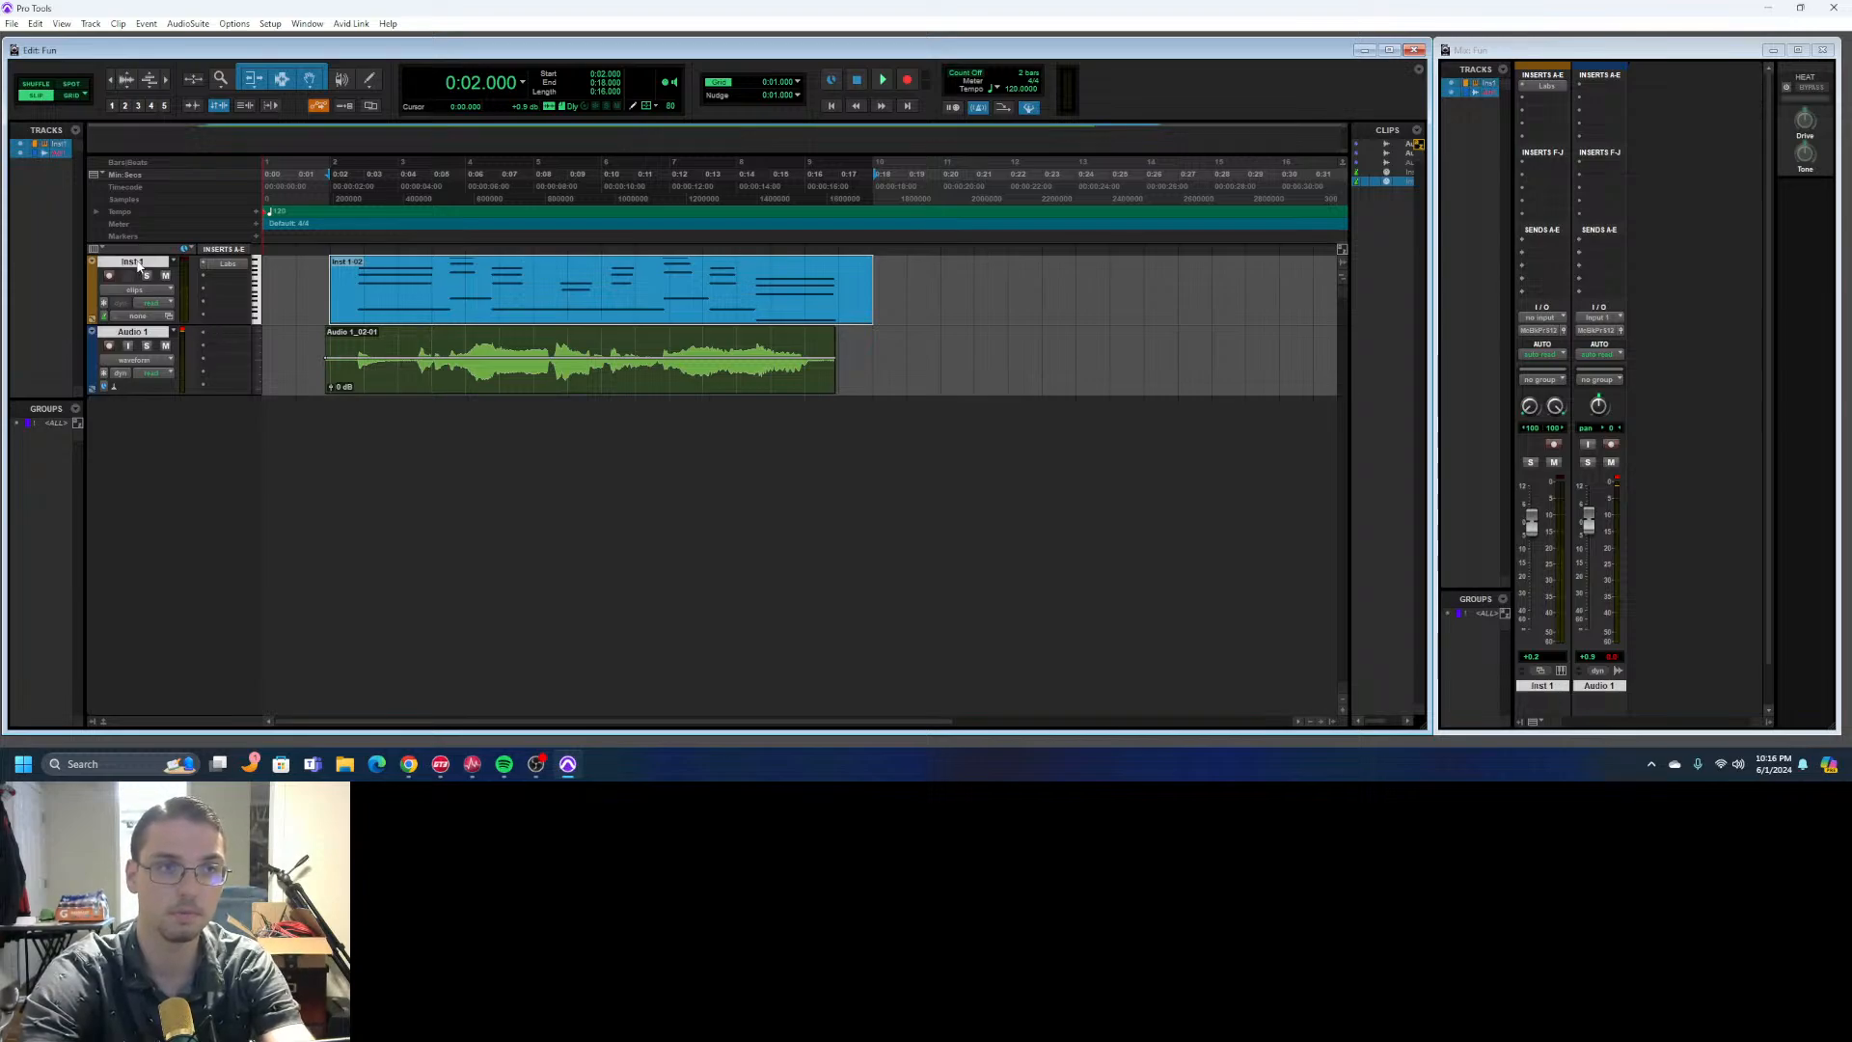
left_click(809, 386)
left_click(895, 372)
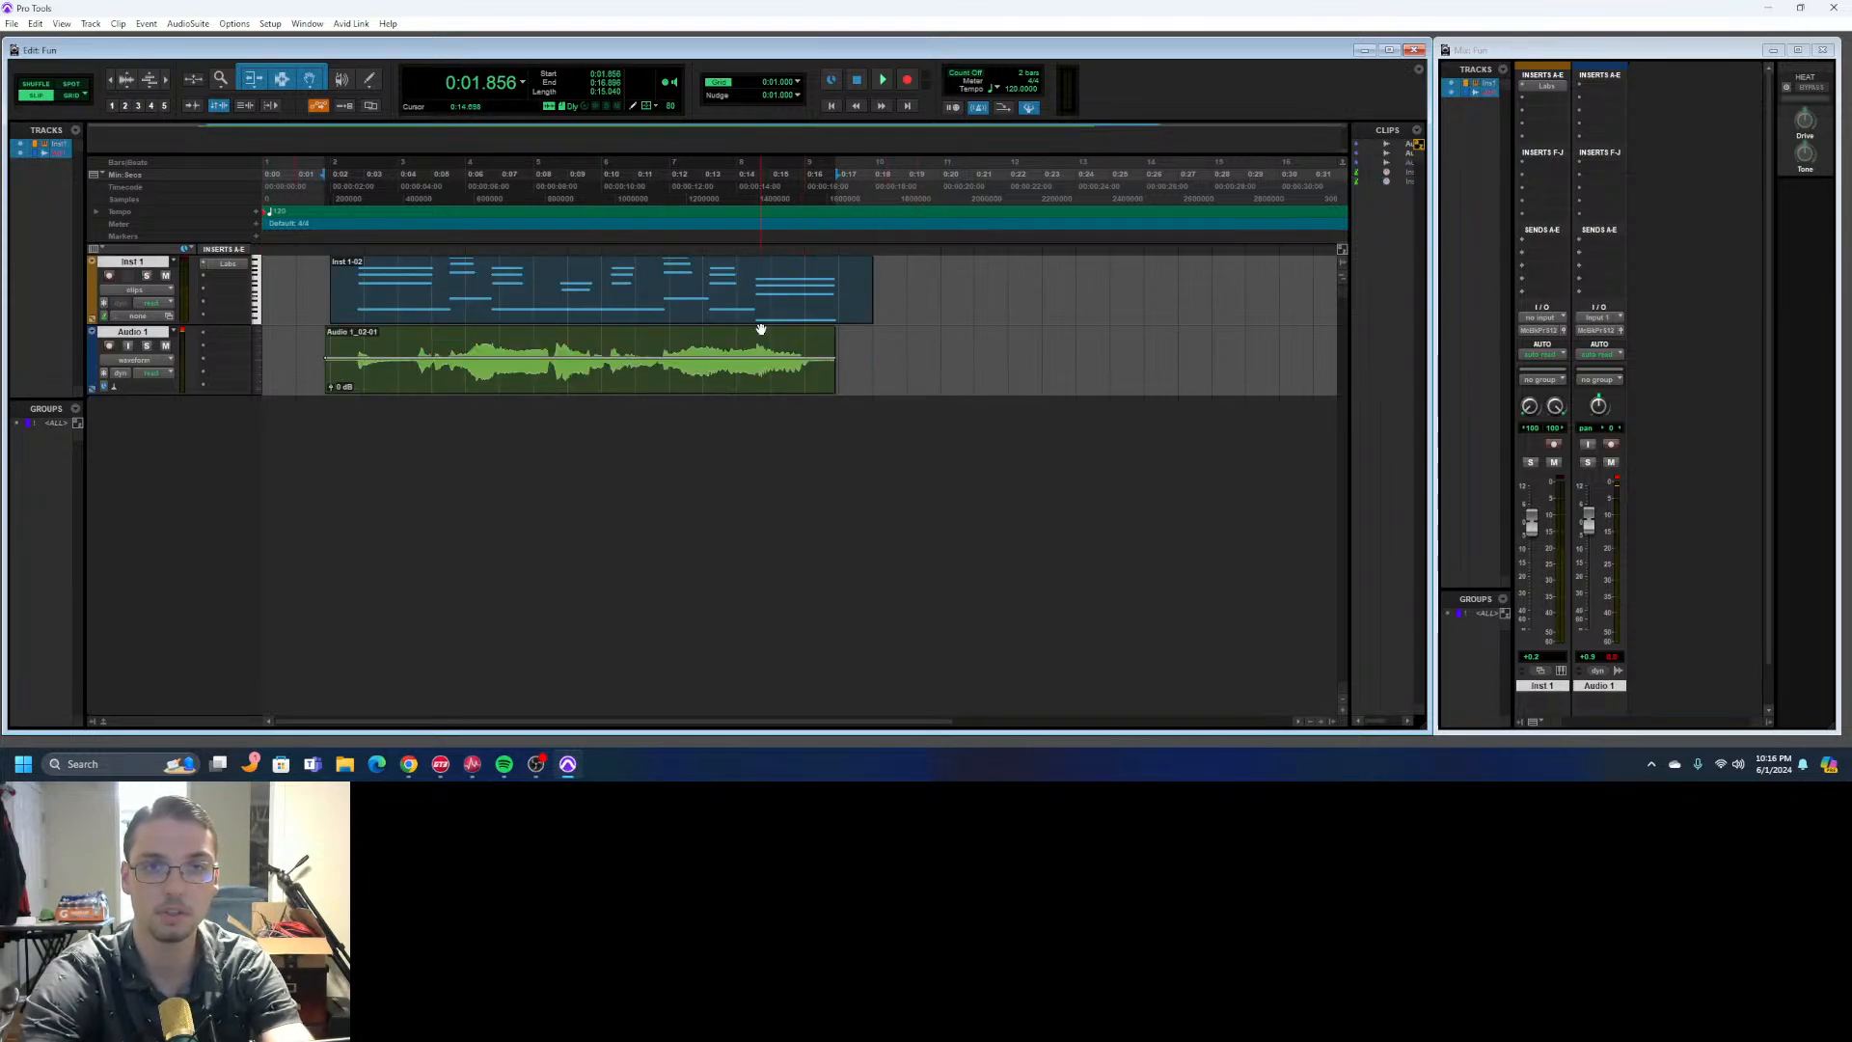
- Try to select across both clips and move them together to the session start, and clear the selection
left_click_drag(883, 350, 263, 307)
left_click_drag(409, 298, 266, 294)
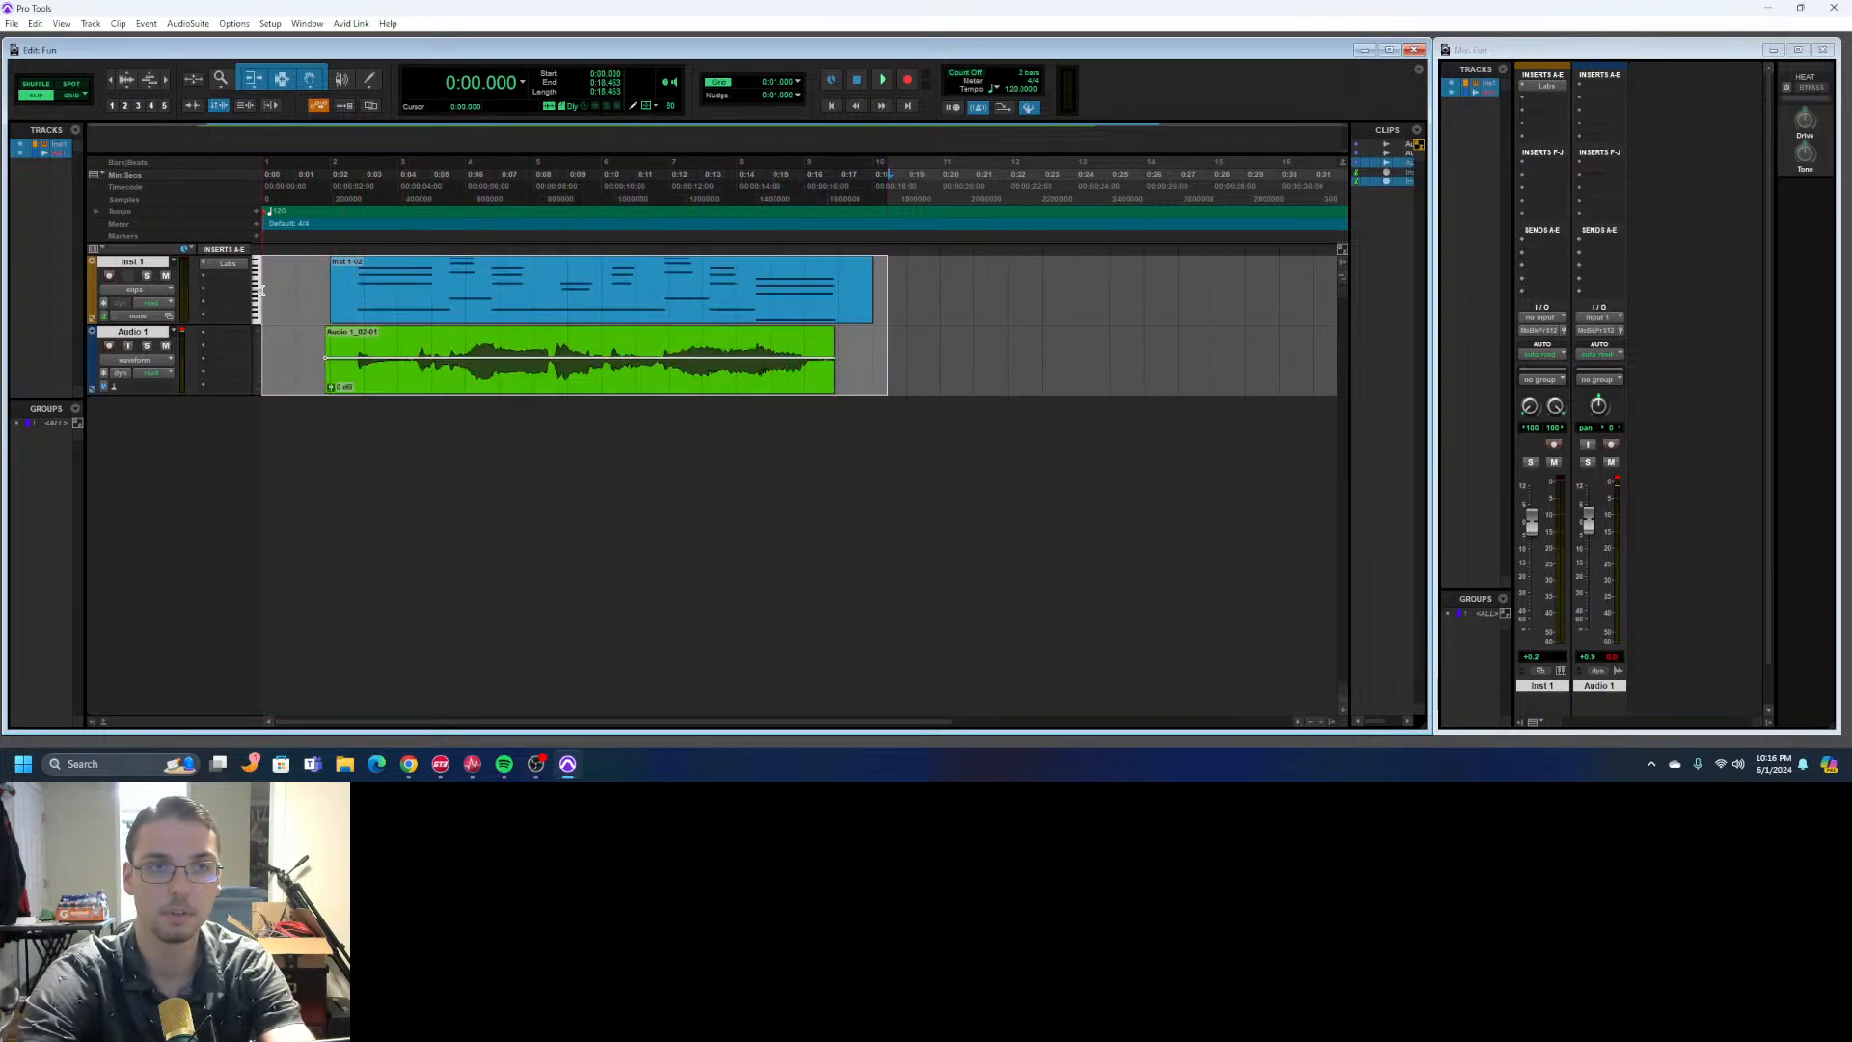
left_click_drag(339, 375, 274, 380)
left_click_drag(498, 388, 417, 393)
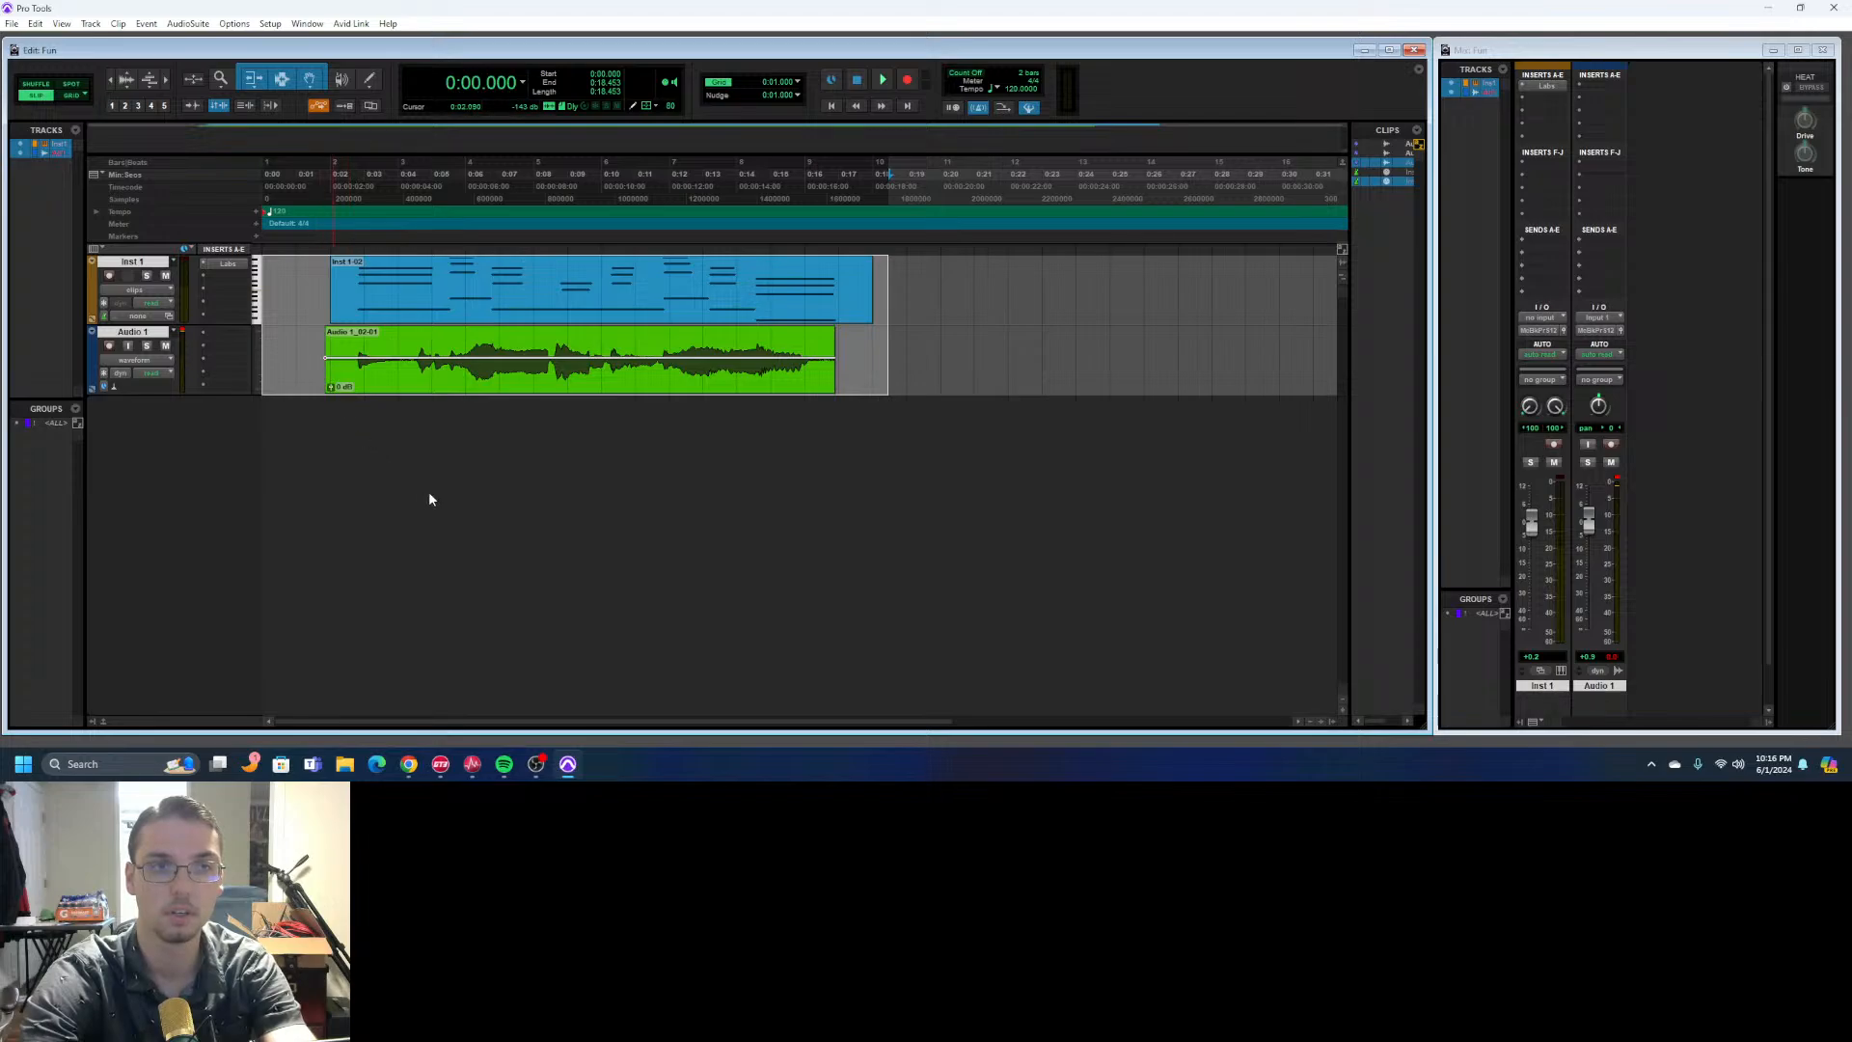
left_click(1060, 359)
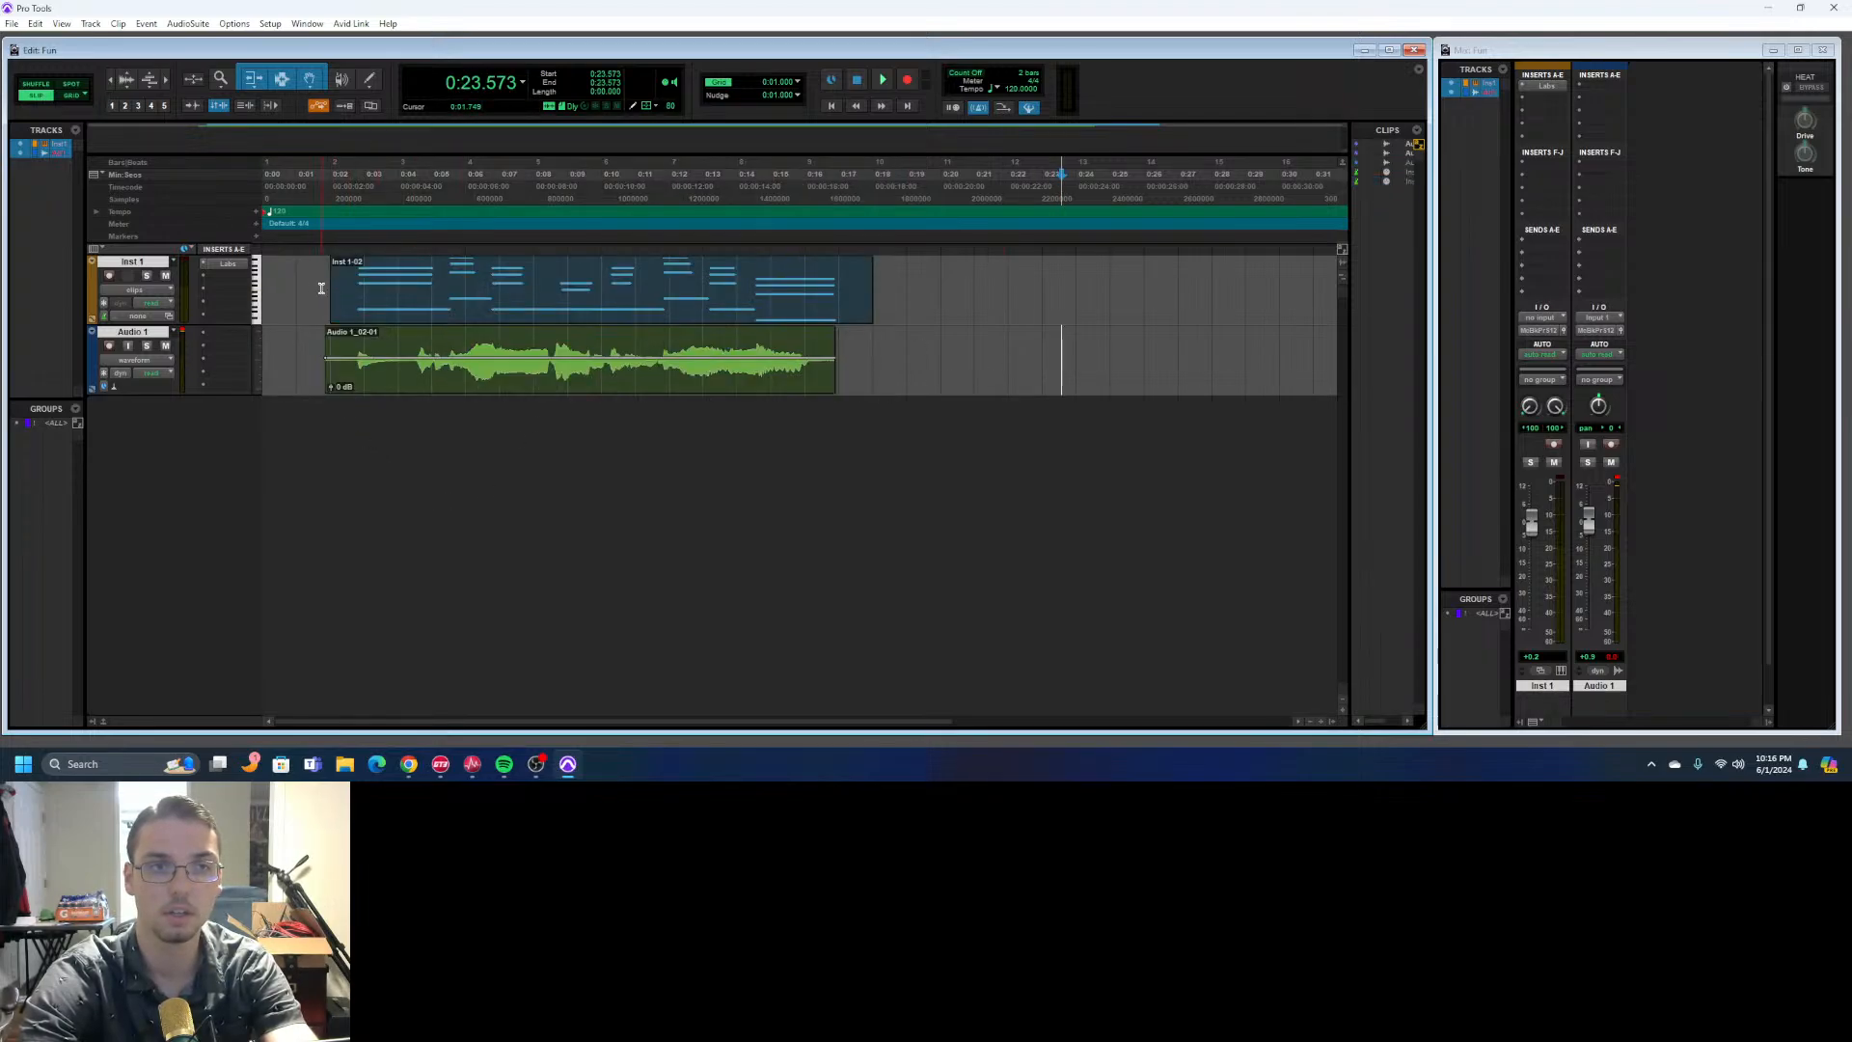
- Move the Inst 1 and Audio 1 clips individually to the session start and briefly play both tracks
left_click_drag(352, 302, 280, 305)
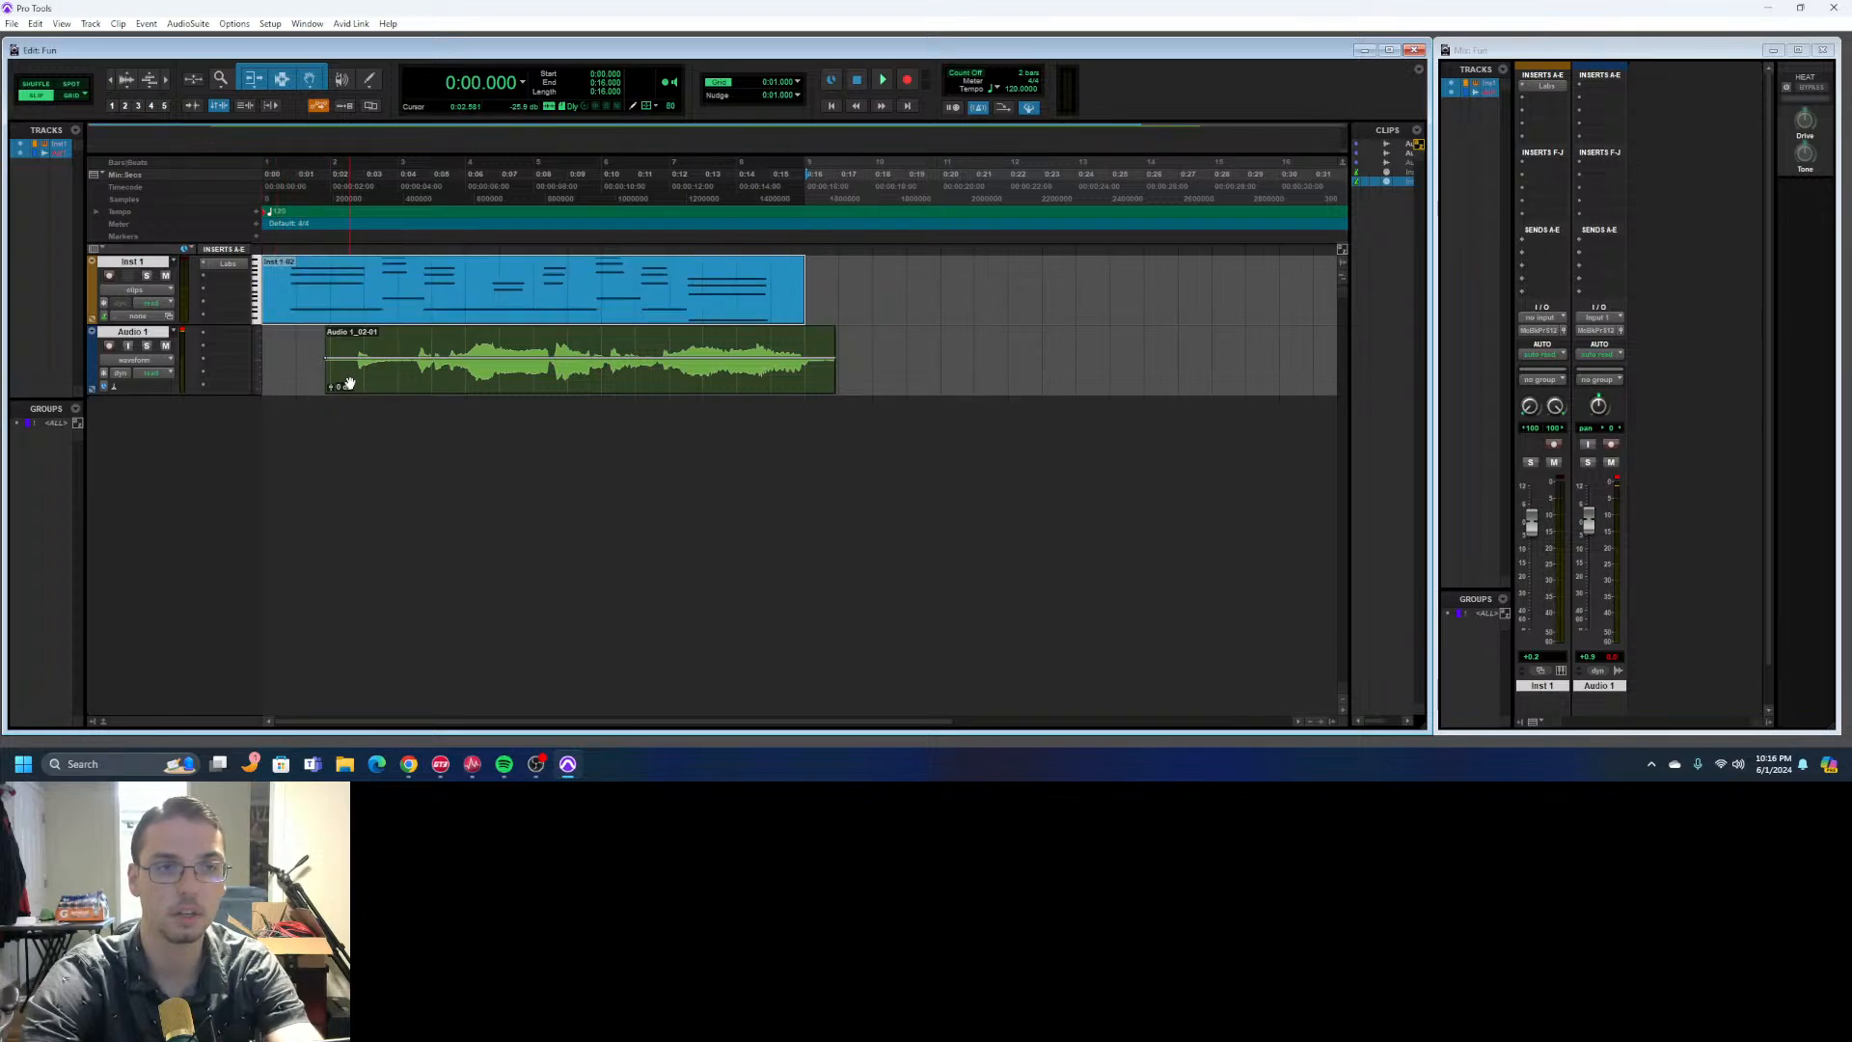
mouse_move(351, 372)
left_mouse_down()
mouse_move(372, 380)
mouse_move(306, 376)
mouse_move(331, 355)
left_mouse_up()
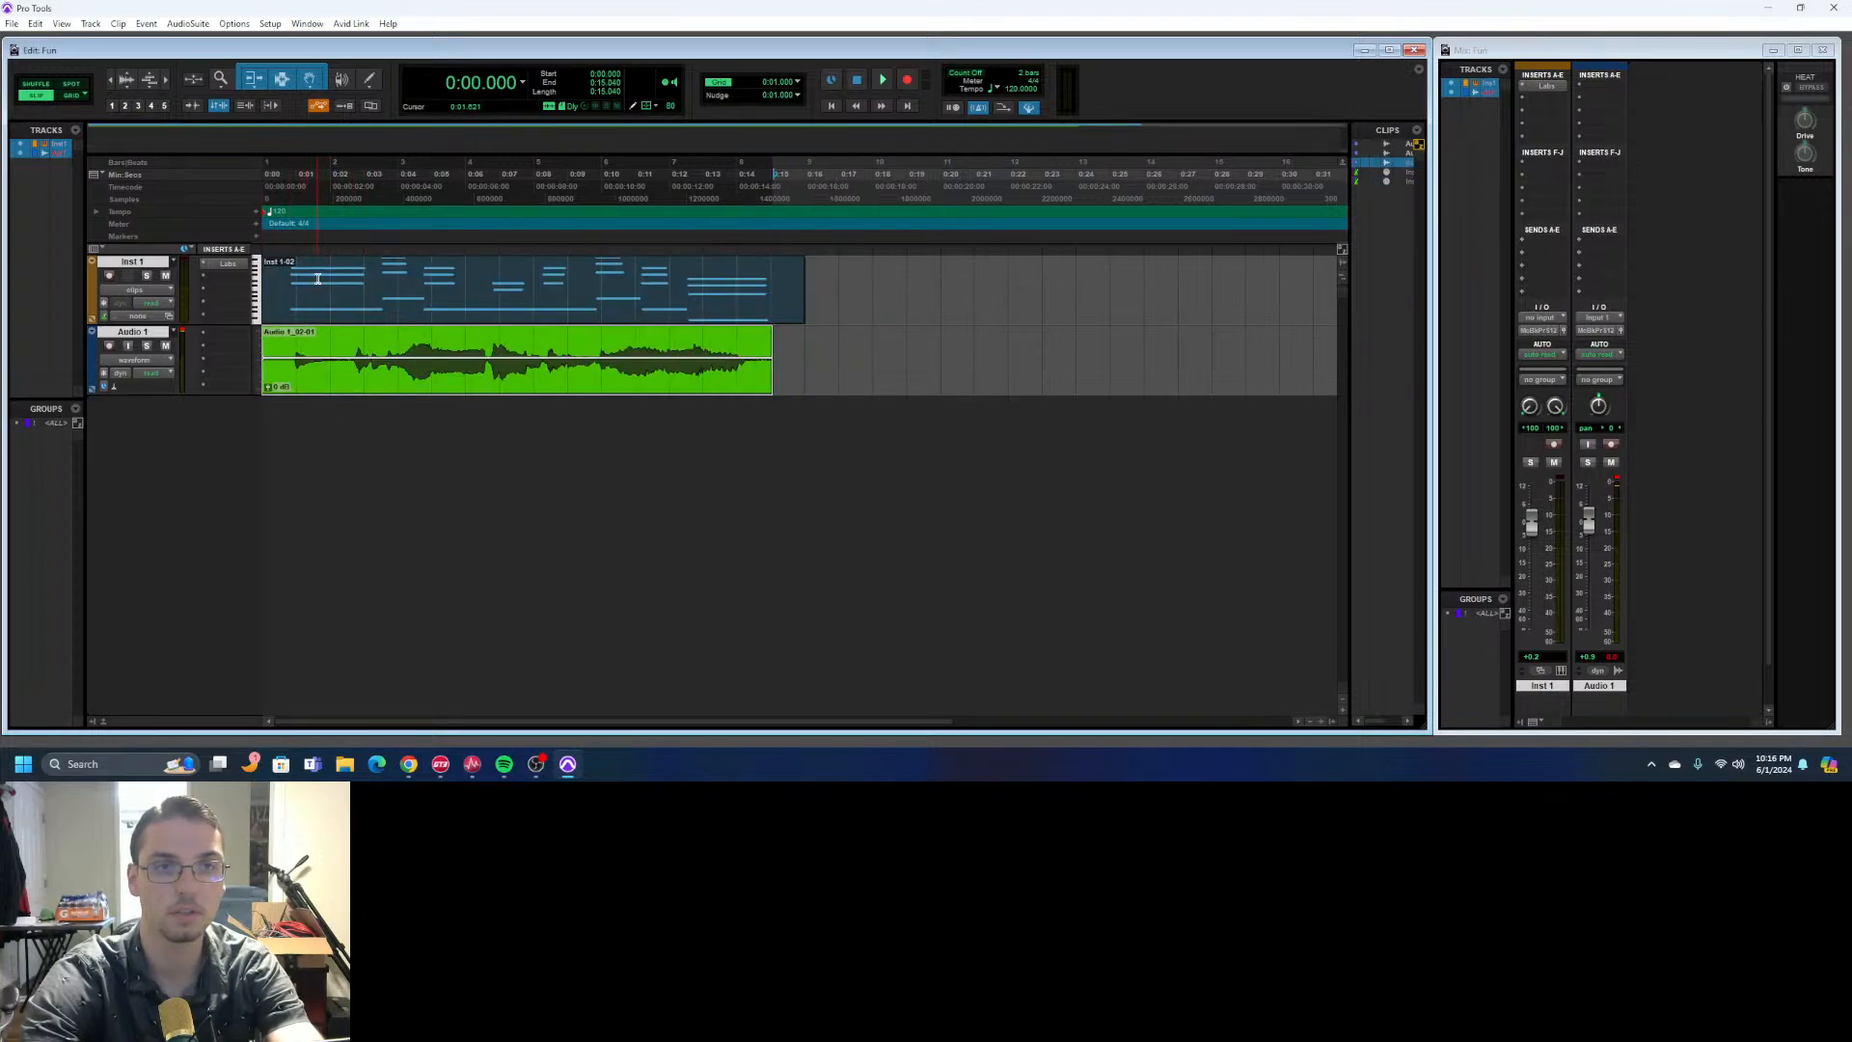
left_click(883, 79)
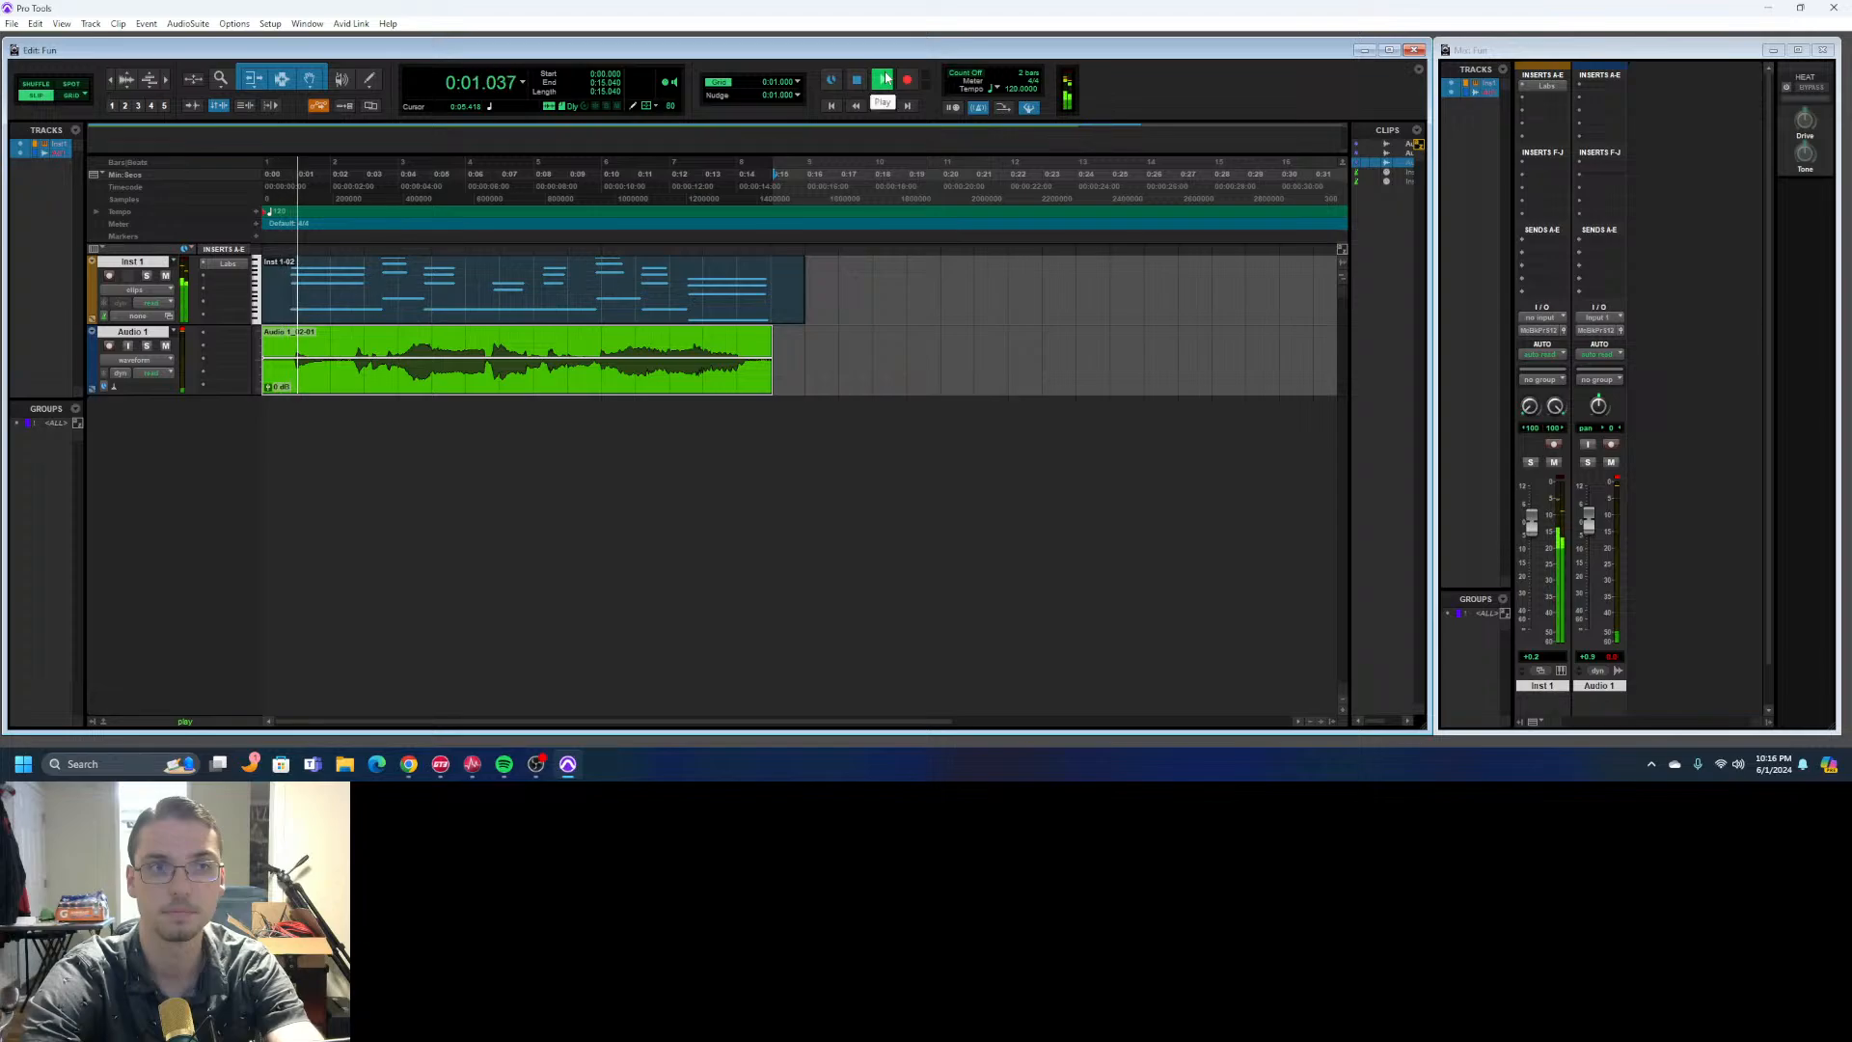
left_click(857, 82)
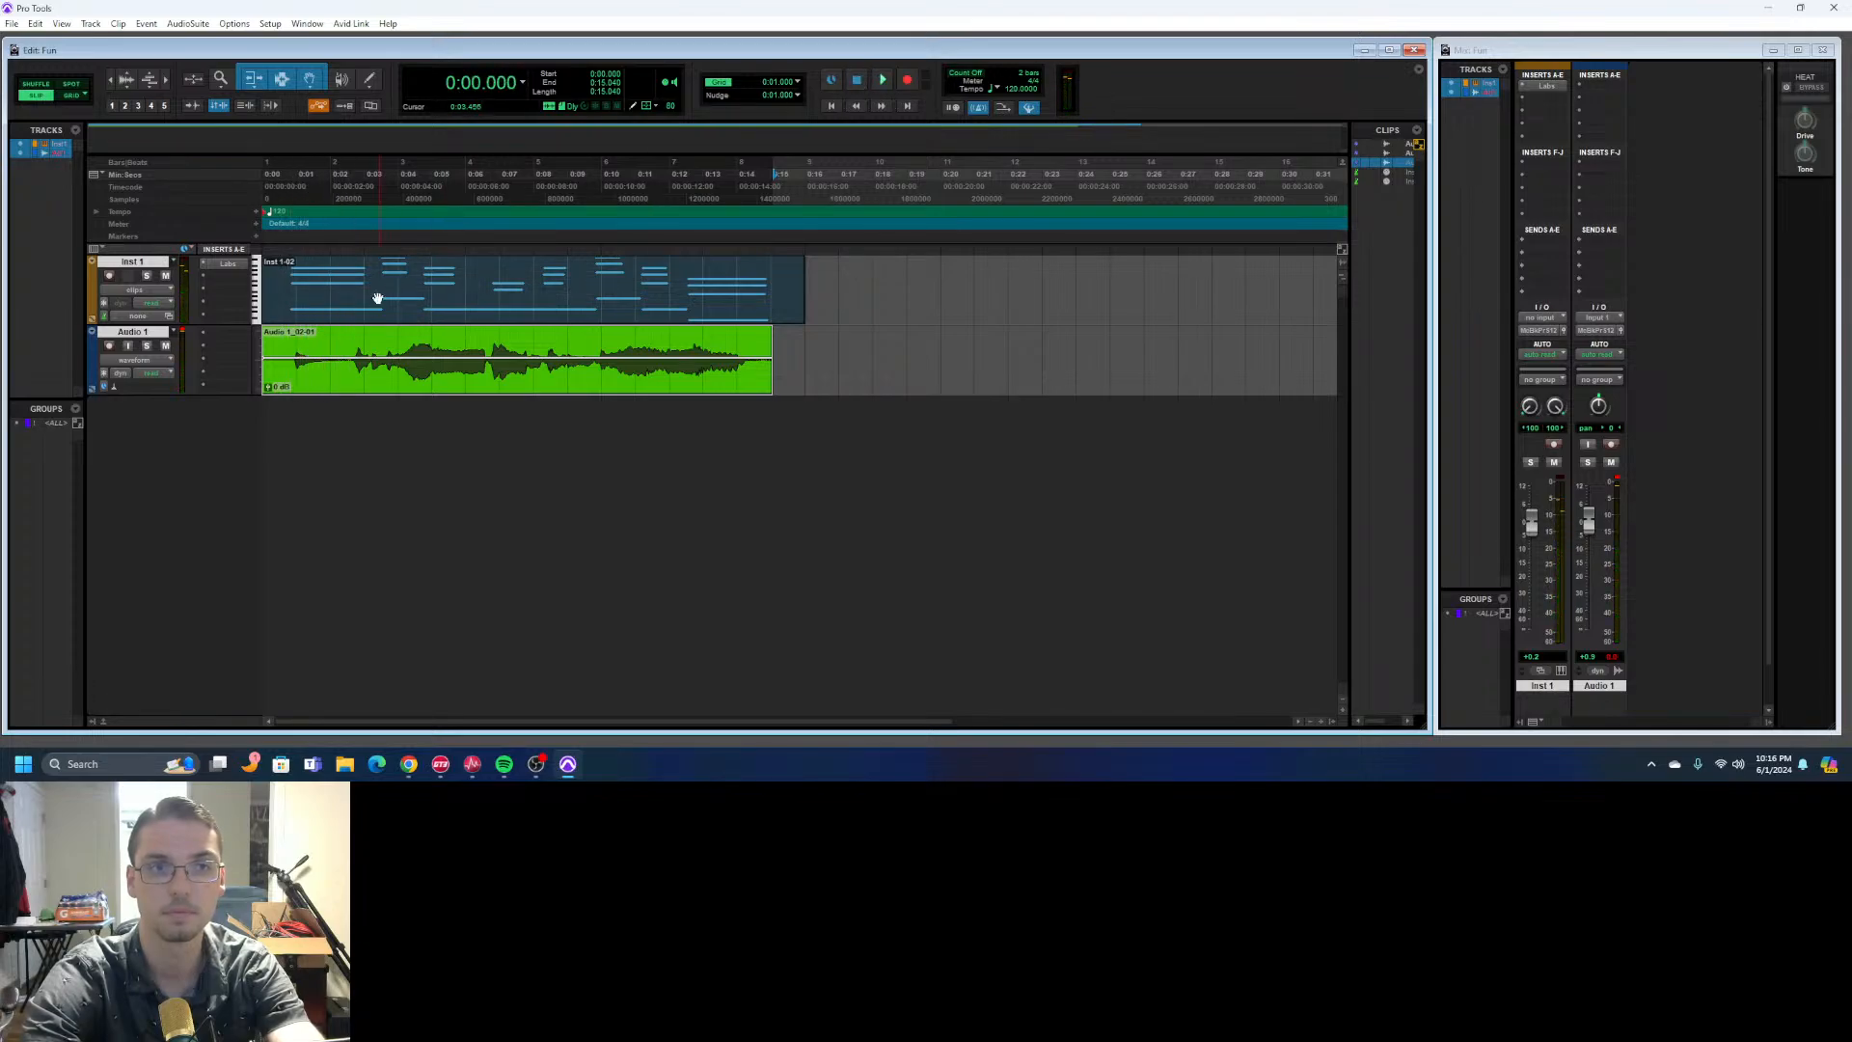
- Shift the Inst 1 clip to start at about 0:00.170, play back the alignment with Audio 1, and clear the clip selection
left_click(276, 297)
left_click_drag(279, 296, 292, 296)
left_click(875, 84)
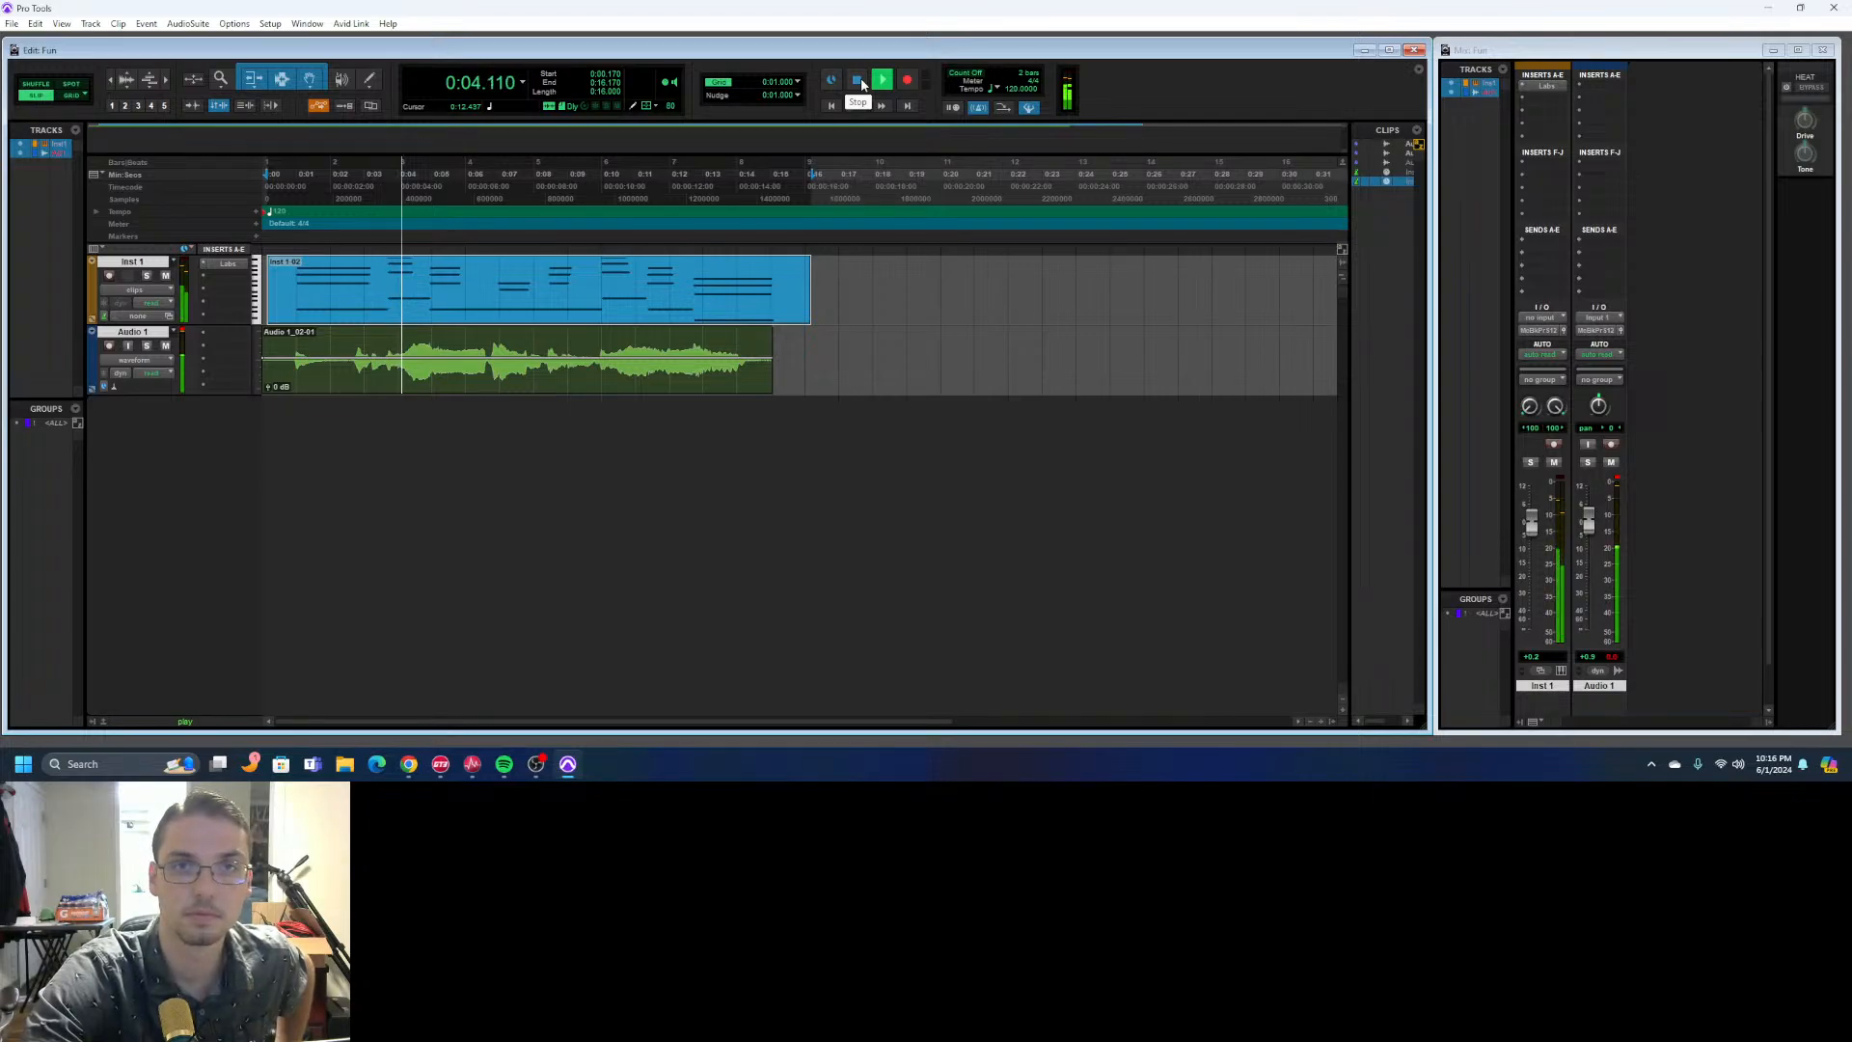
left_click(858, 82)
left_click(758, 391)
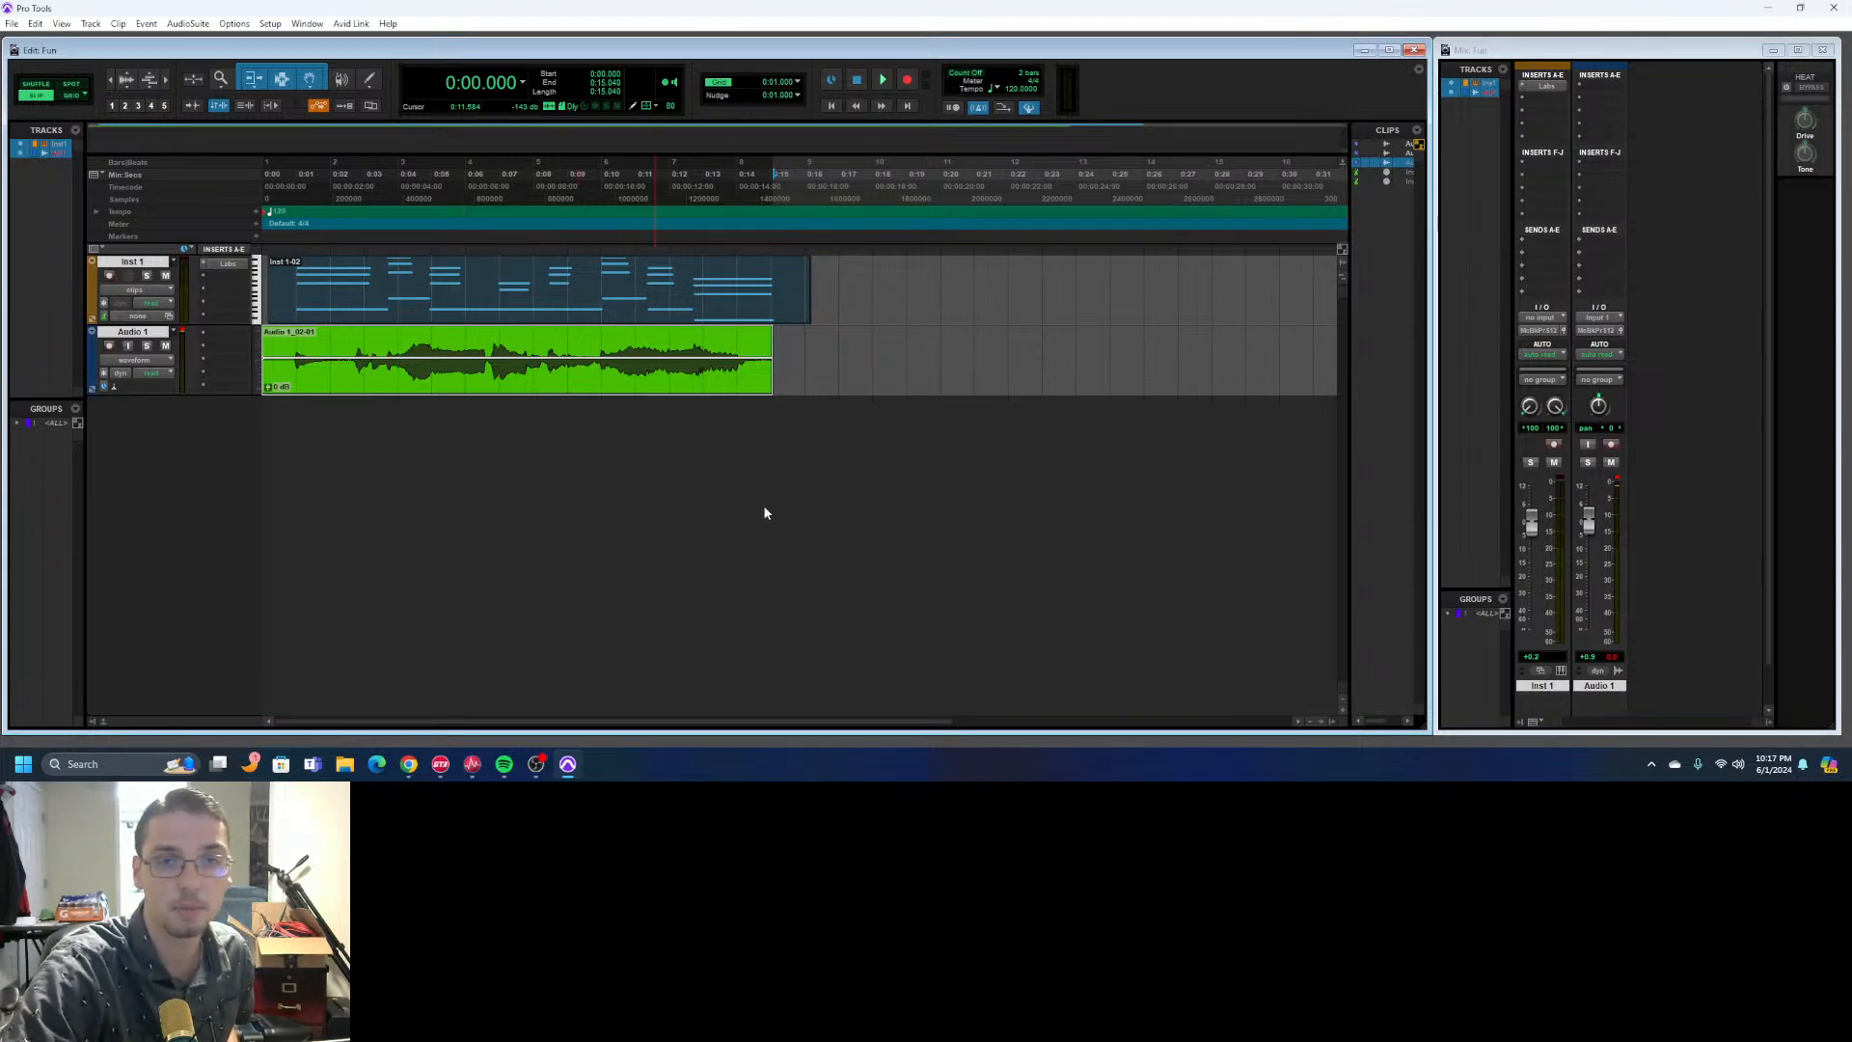
left_click(846, 355)
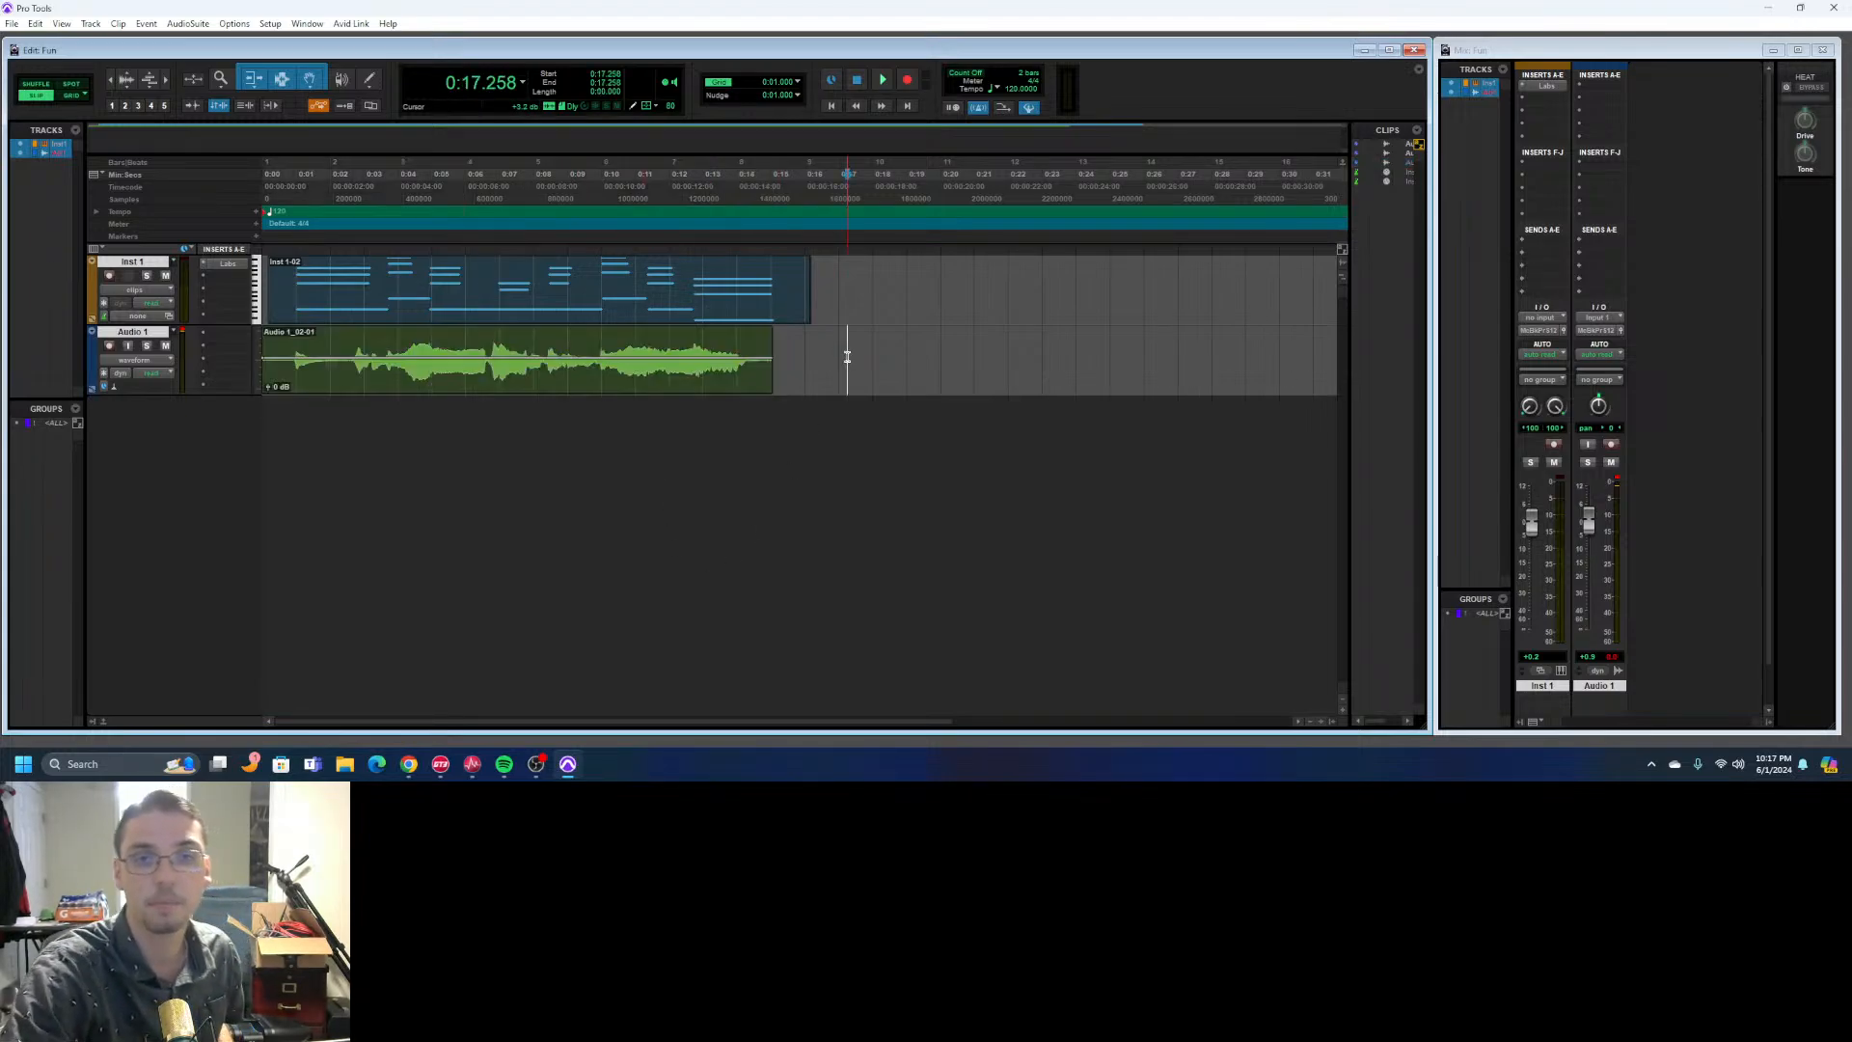
- Insert the Avid Dyn3 Compressor/Limiter (mono) plug-in on Audio 1 and reposition its window beside the clips
left_click(202, 337)
mouse_move(284, 378)
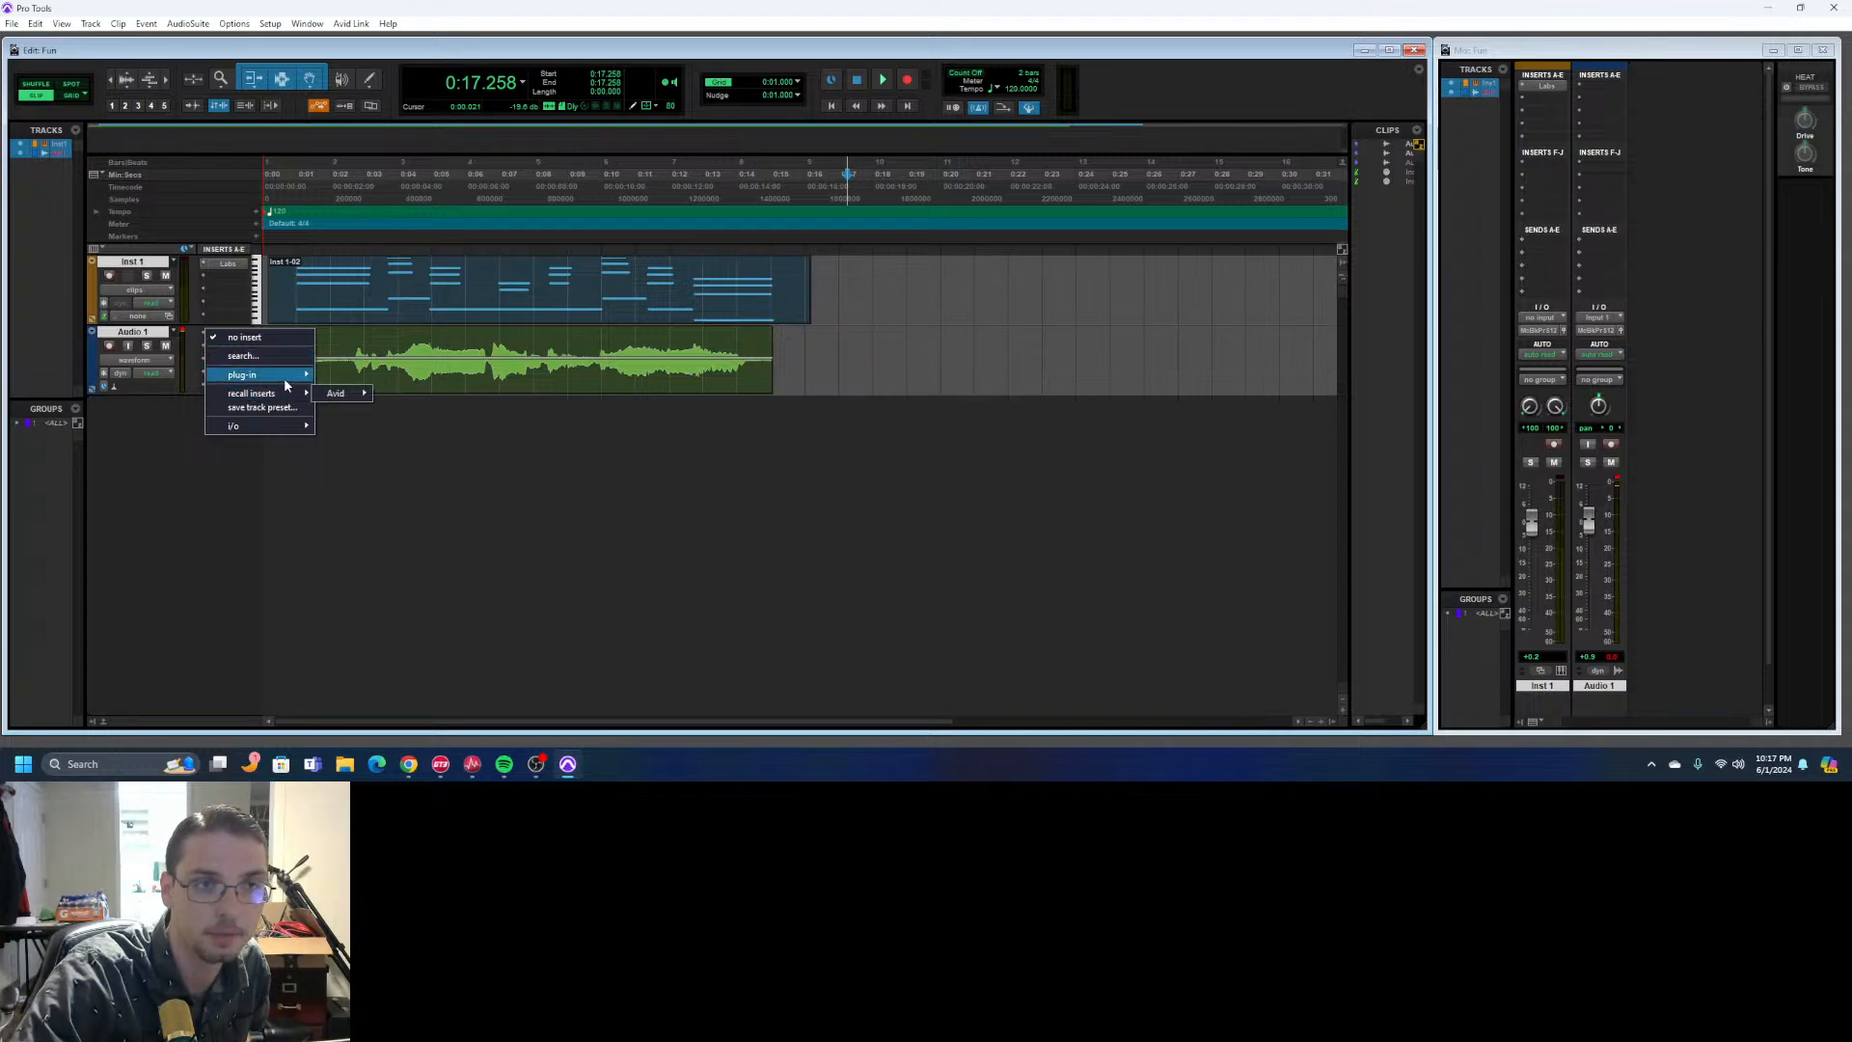
mouse_move(382, 588)
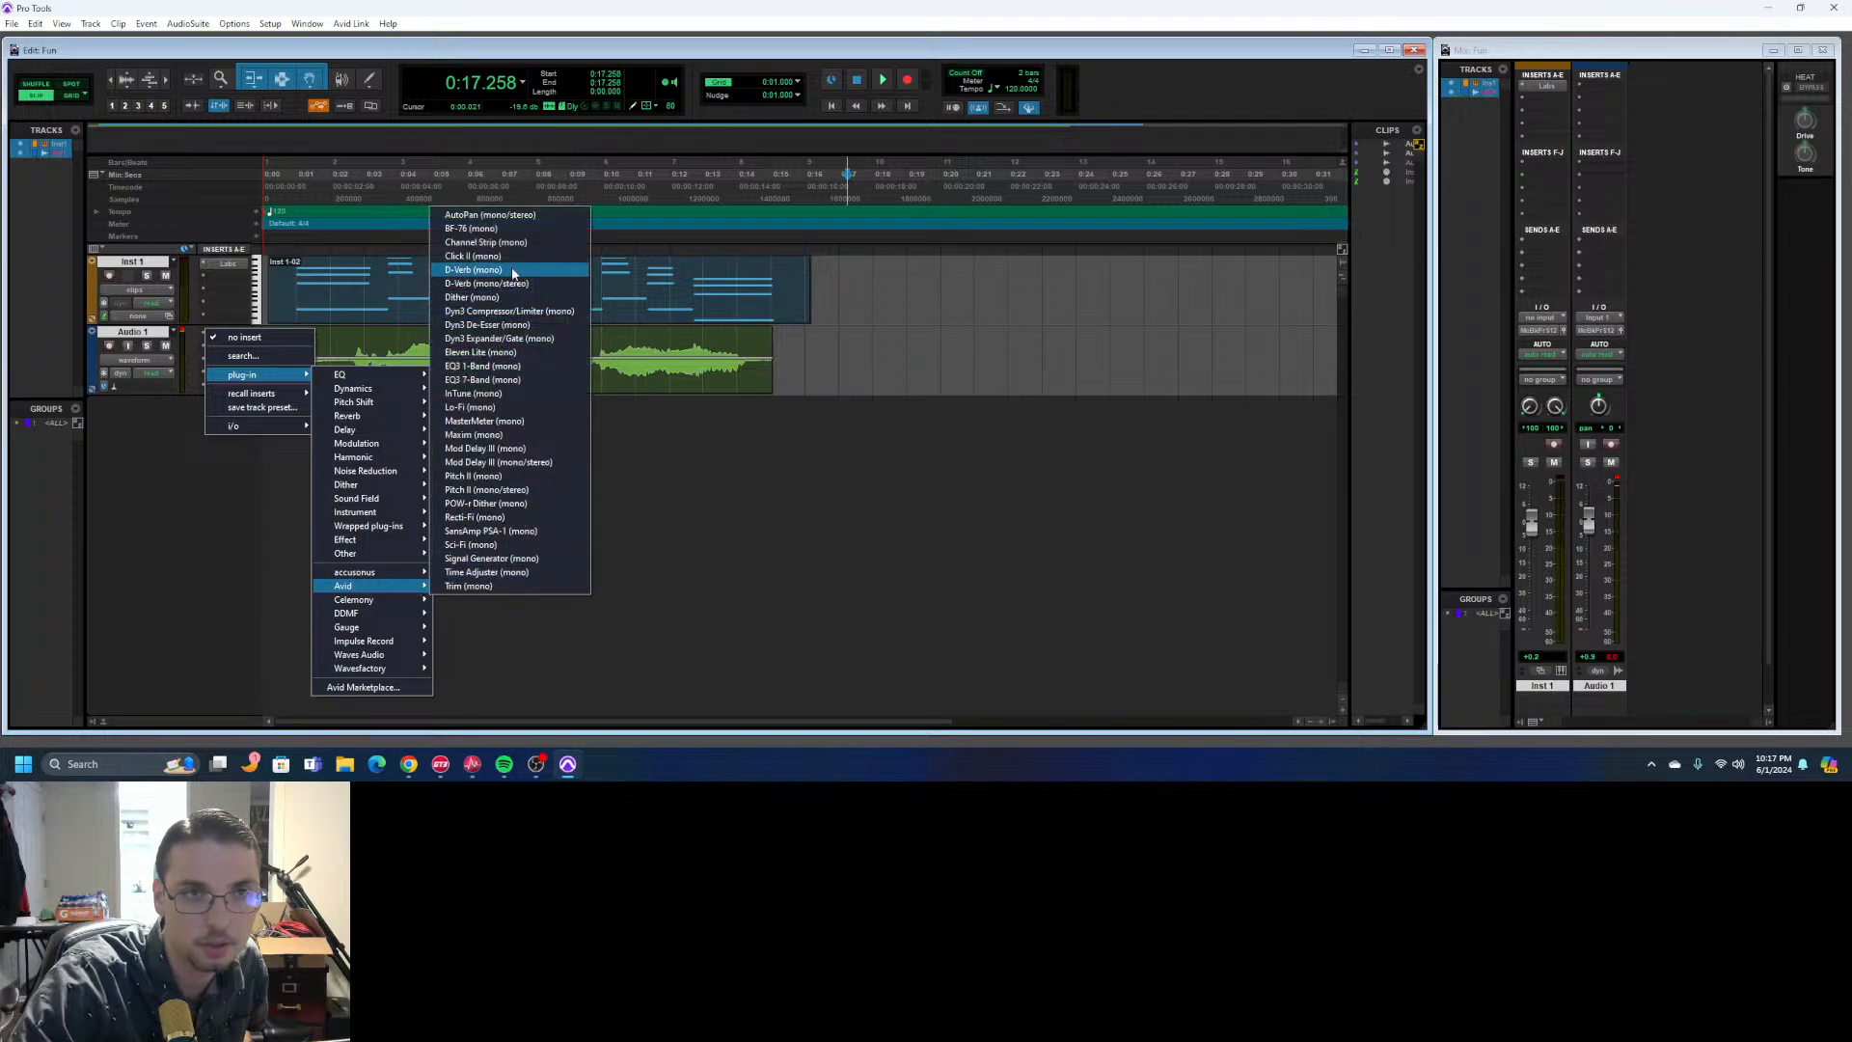
left_click(545, 312)
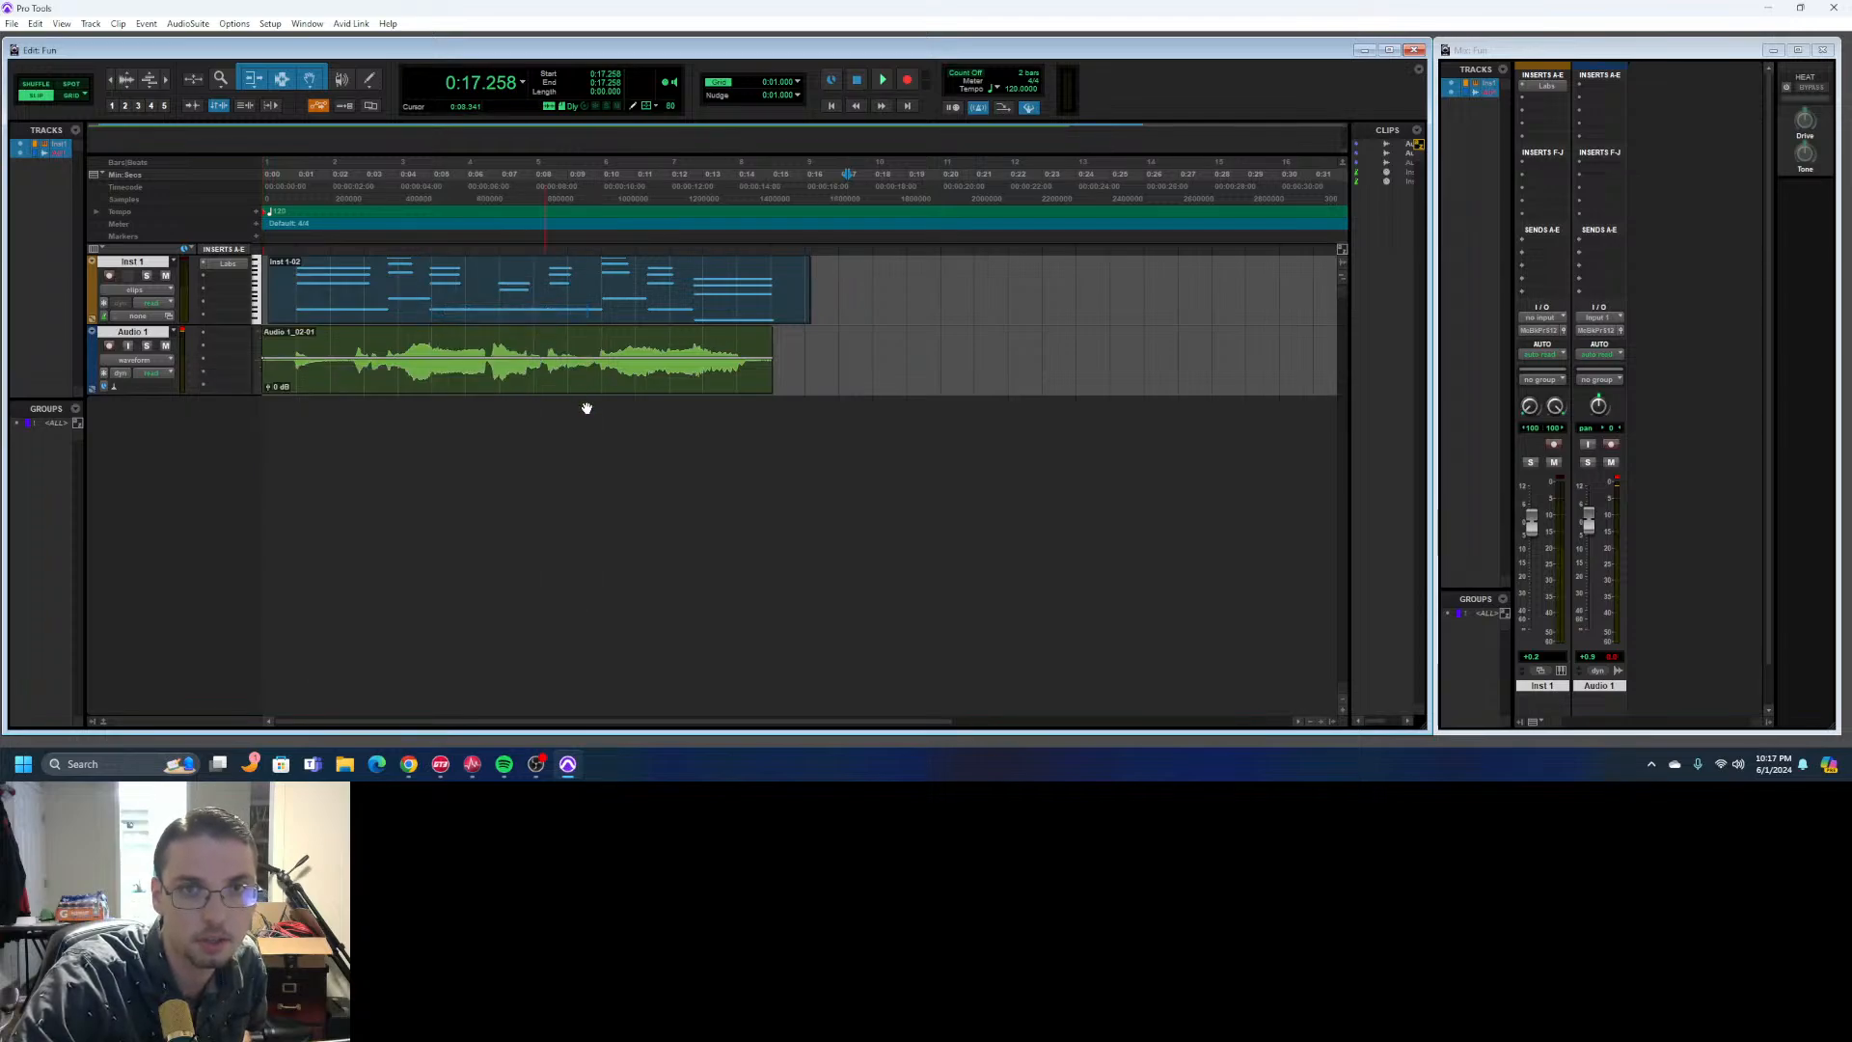
left_click_drag(1003, 198, 1165, 327)
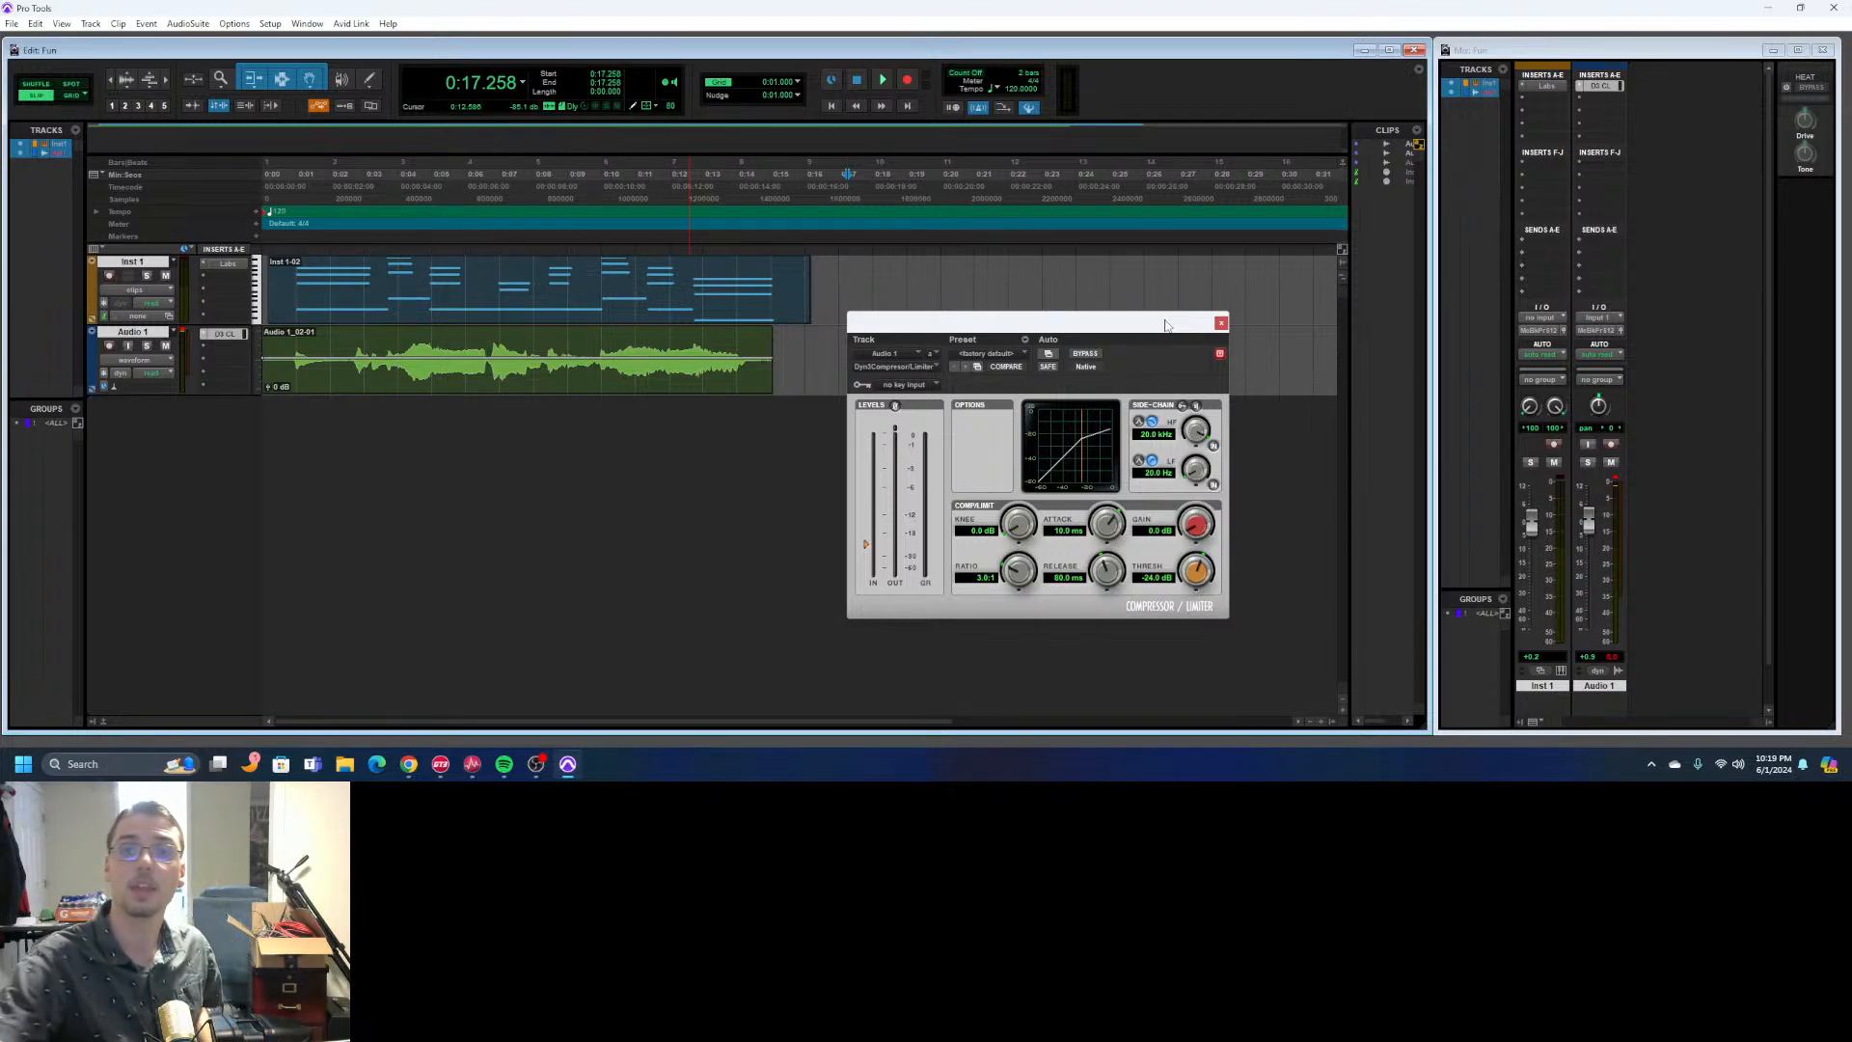
left_click_drag(1148, 325, 1140, 266)
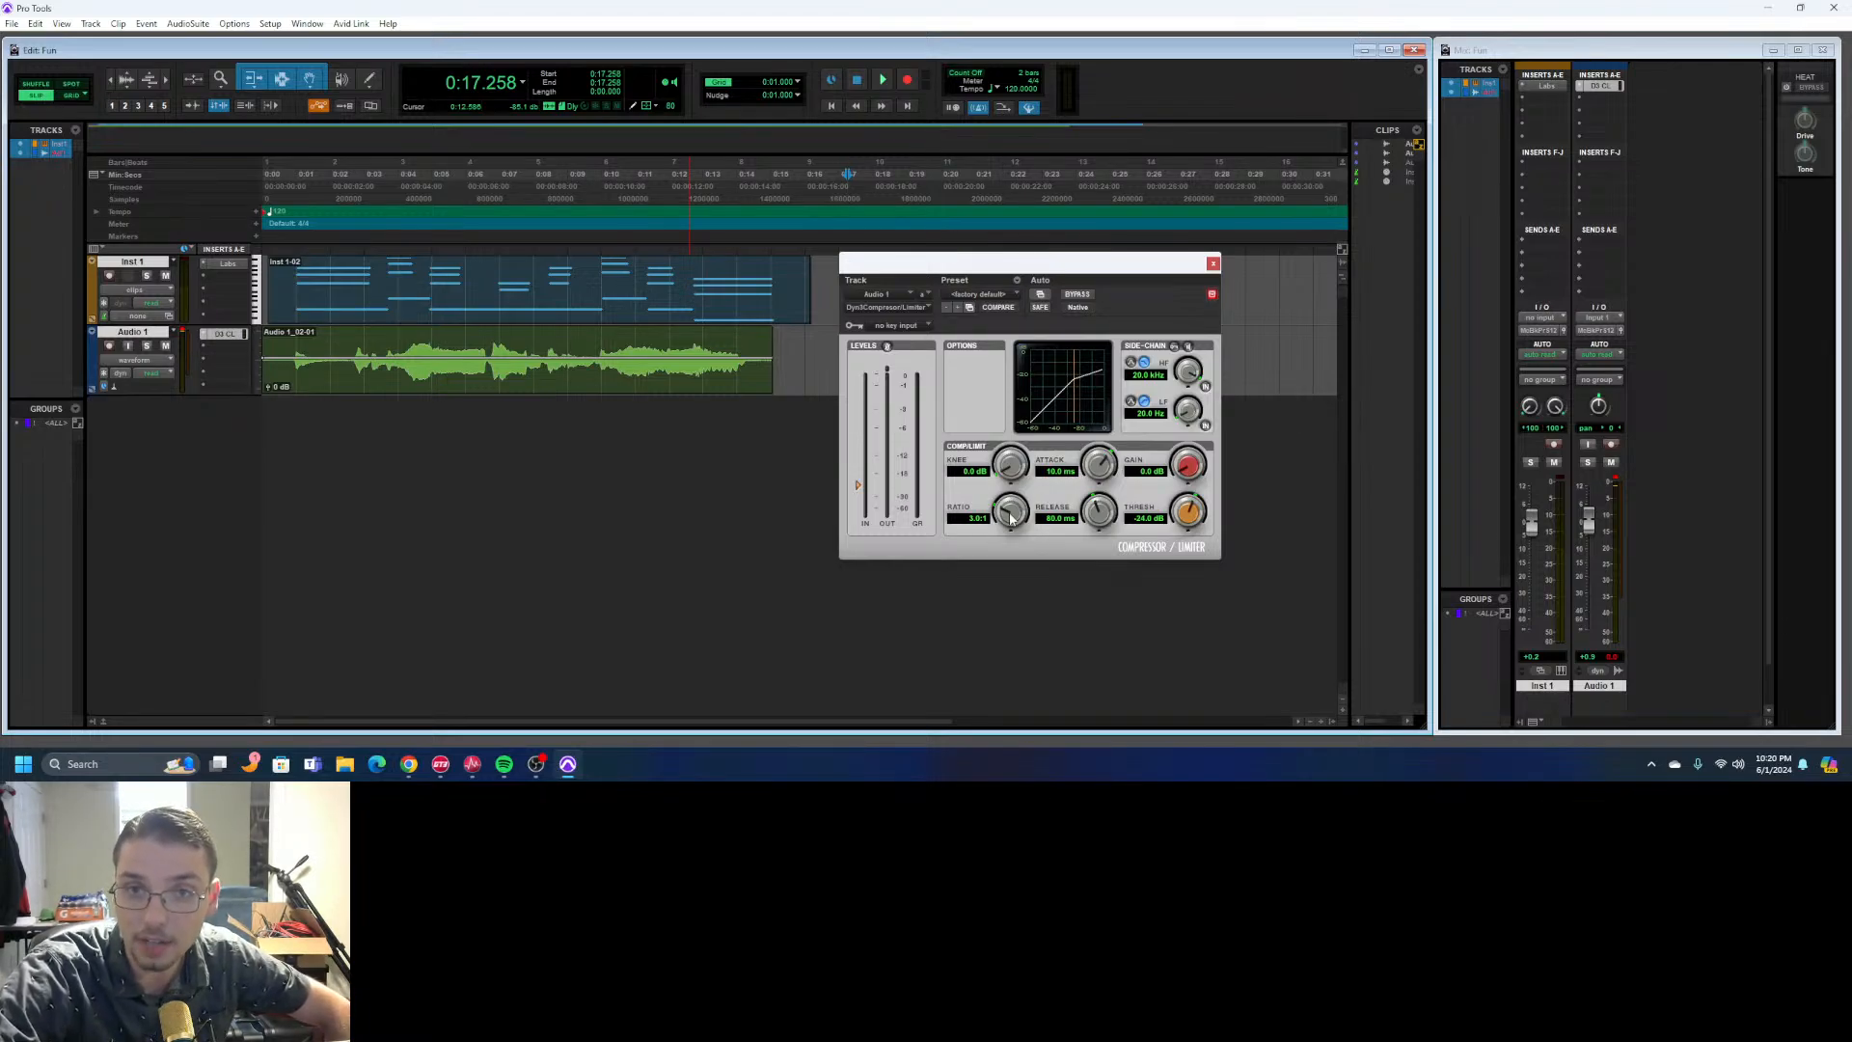
- Try compressor ratios of 2.0:1 and 3.0:1 and lower the threshold to compare the compression curves
left_click_drag(1011, 518, 1001, 578)
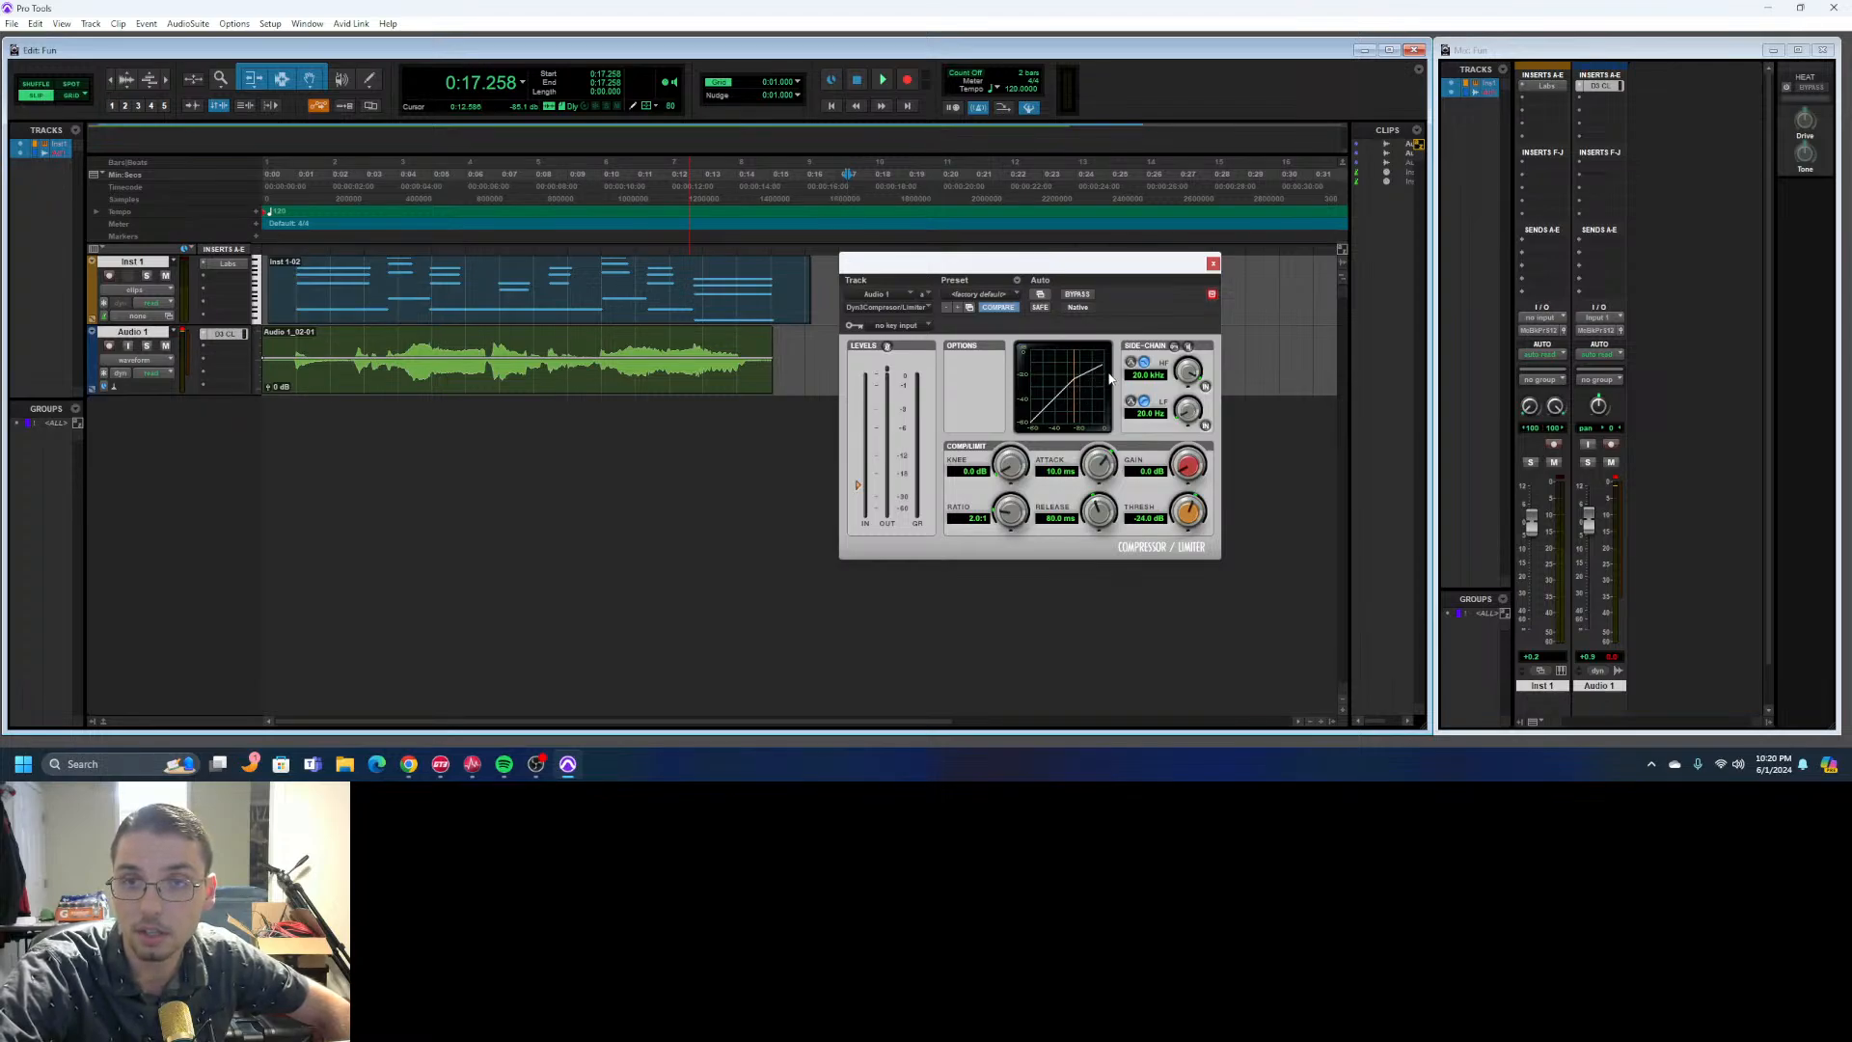
left_click_drag(1011, 514, 1018, 495)
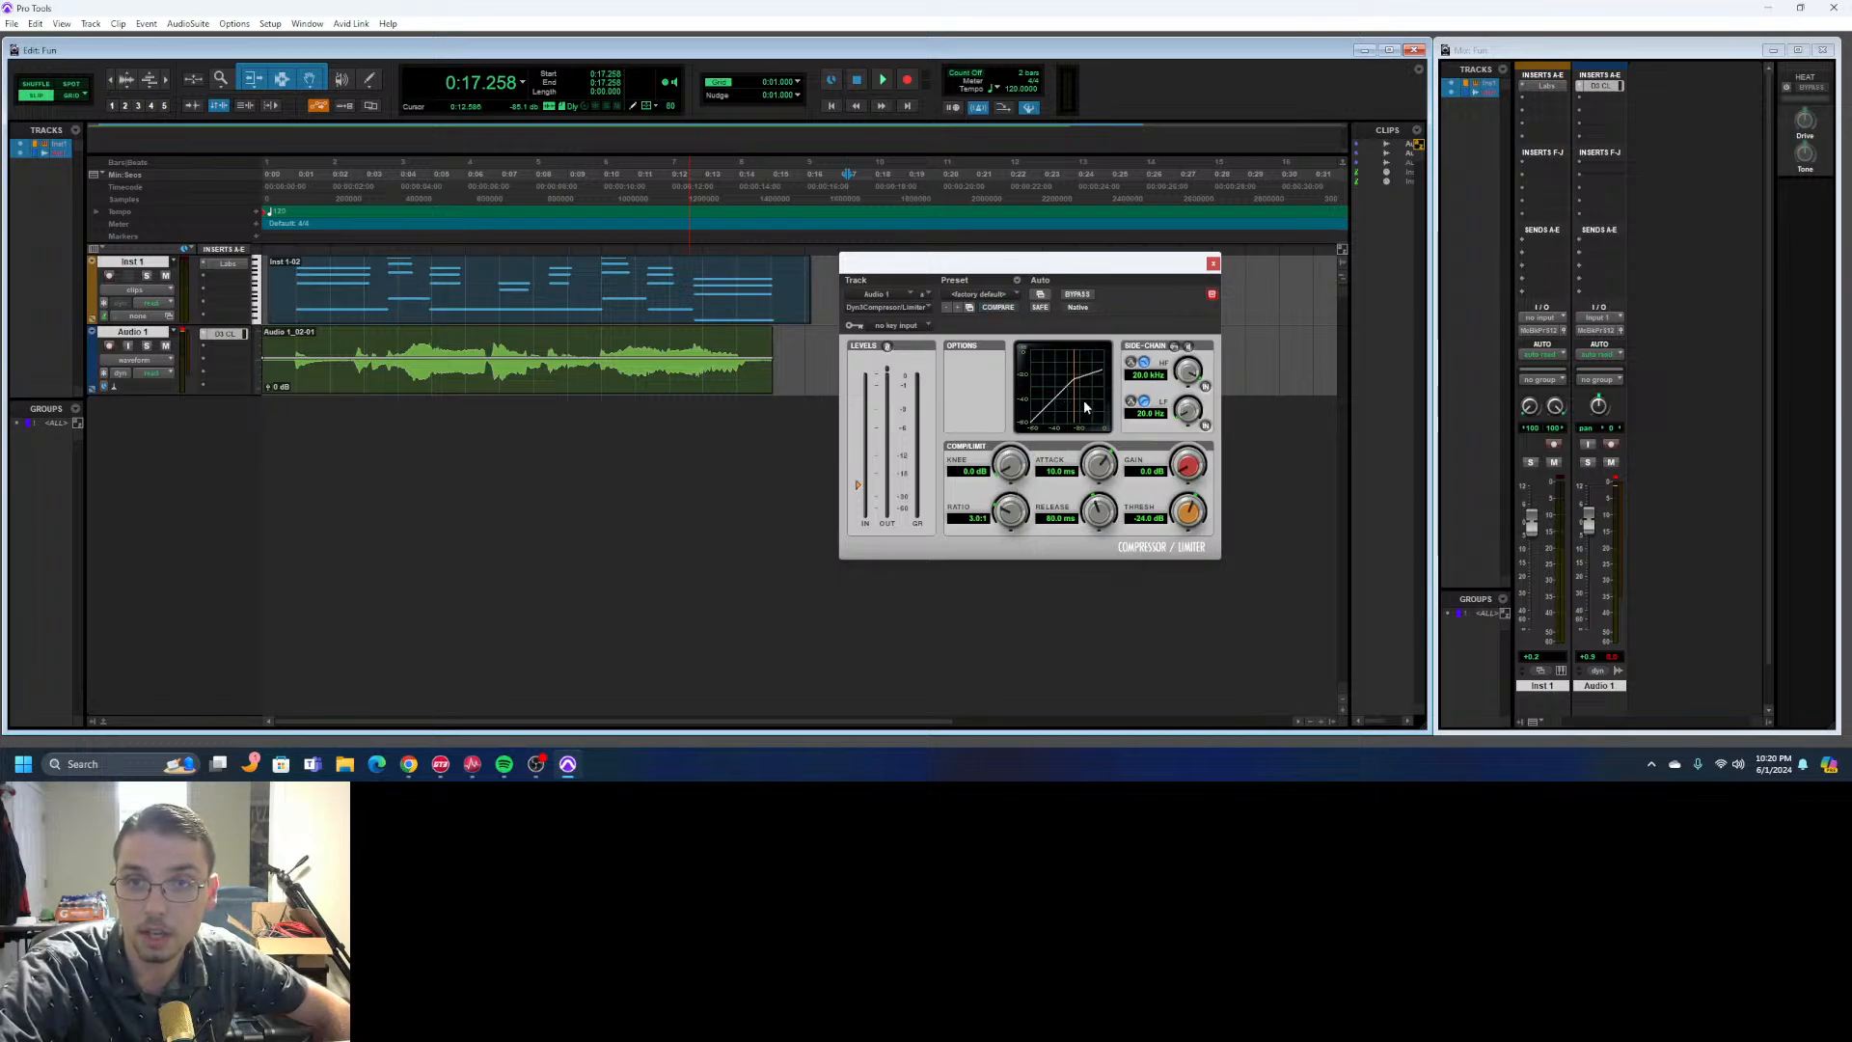
left_click_drag(1022, 511, 1013, 522)
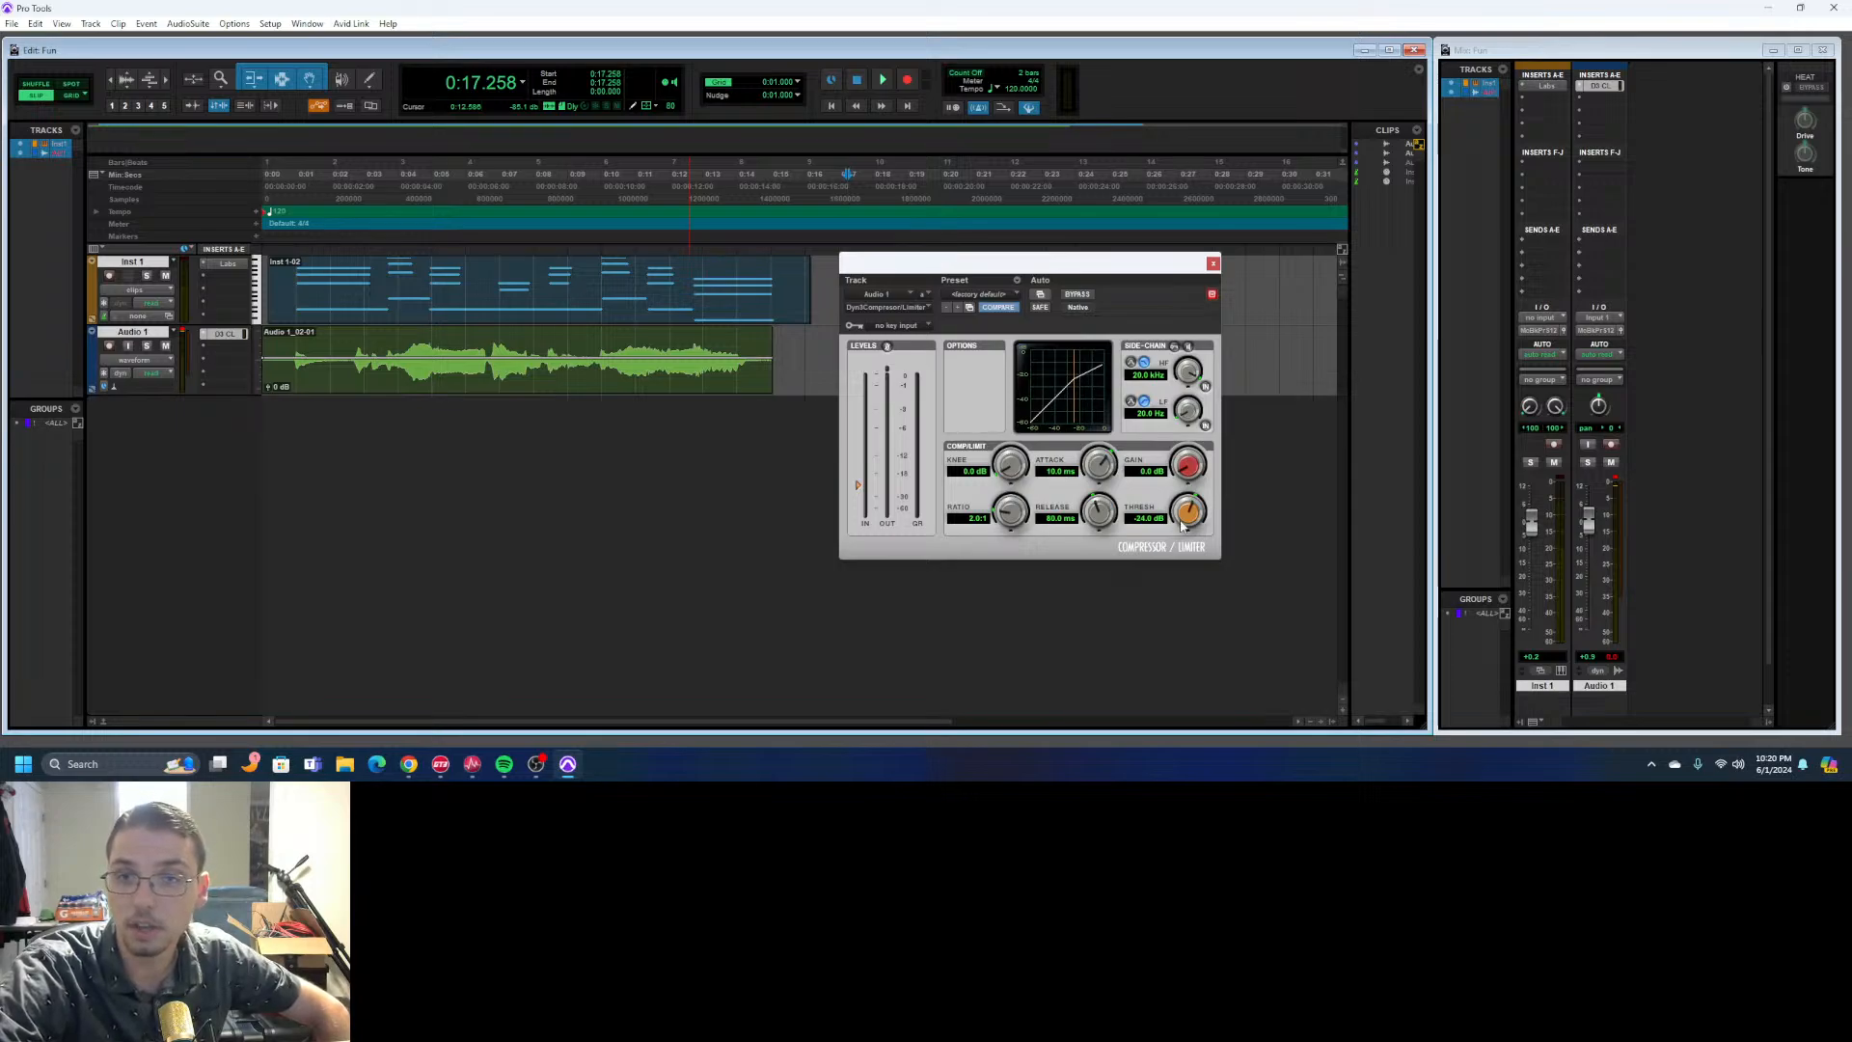
left_click_drag(1183, 524, 1135, 522)
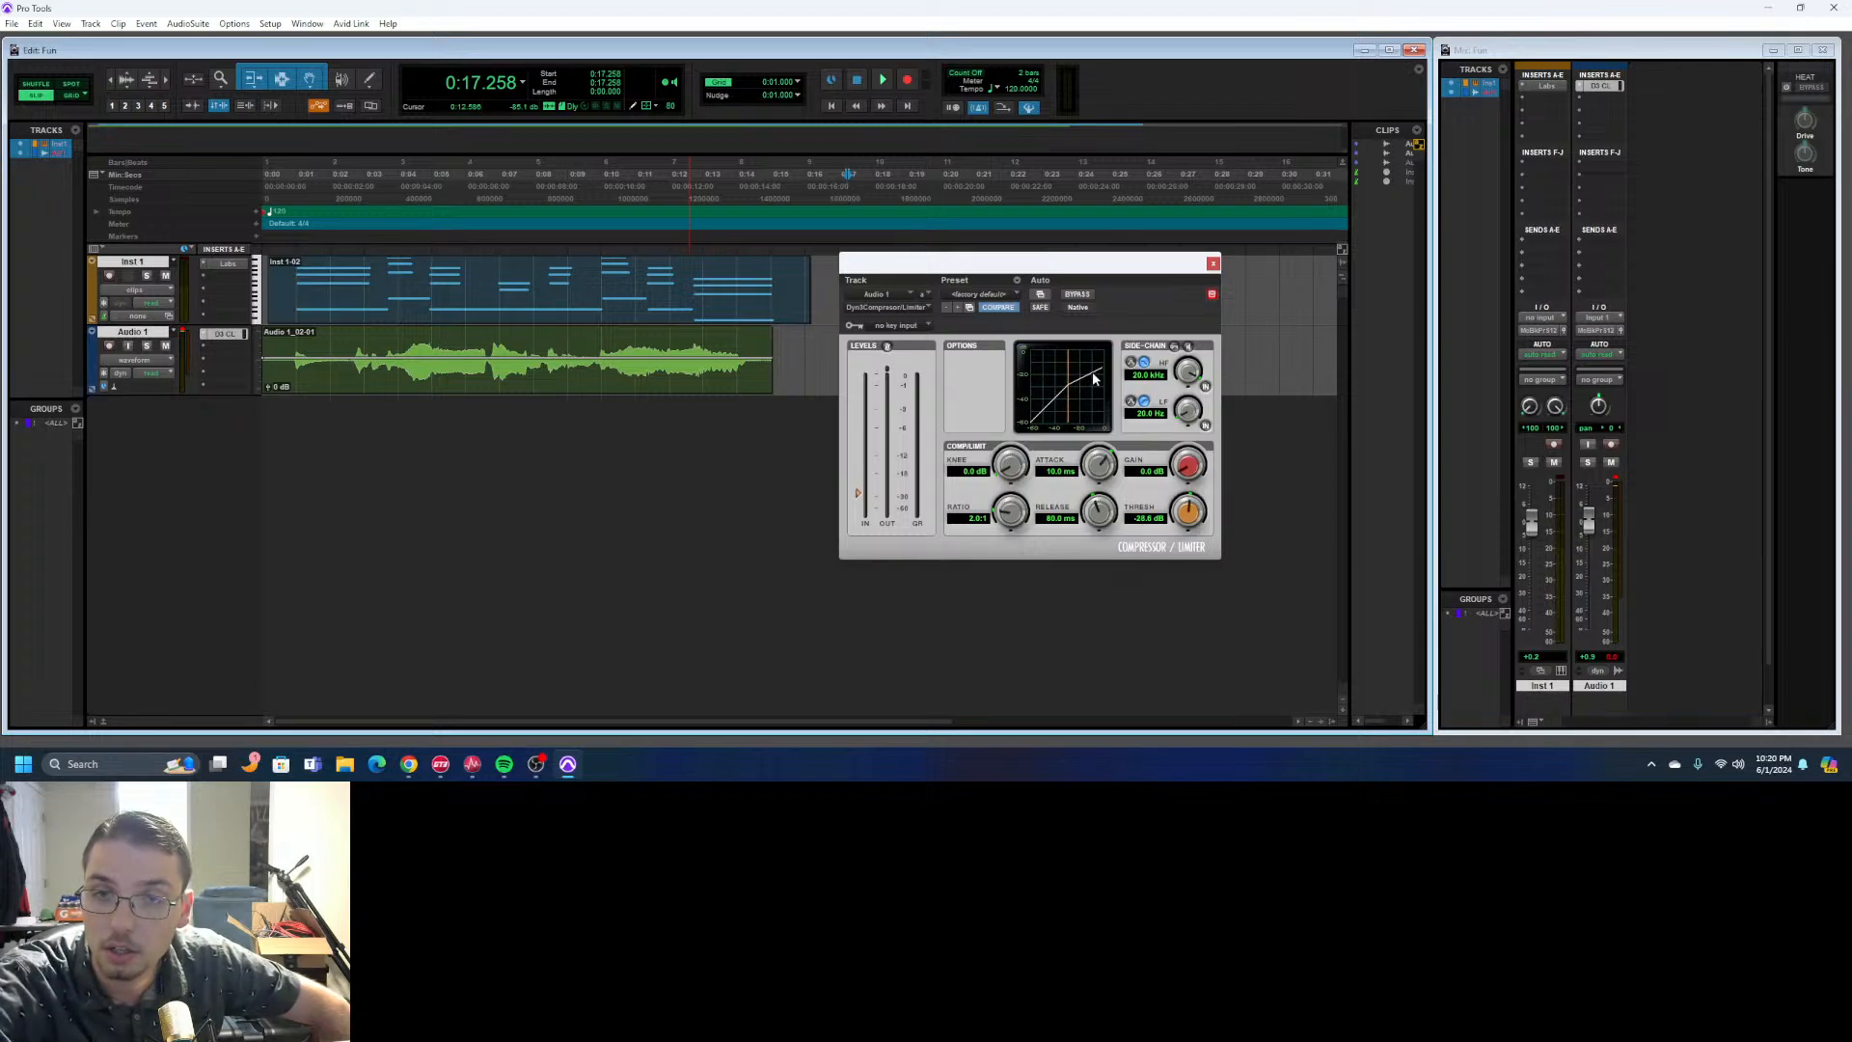
left_click_drag(1007, 517, 1013, 496)
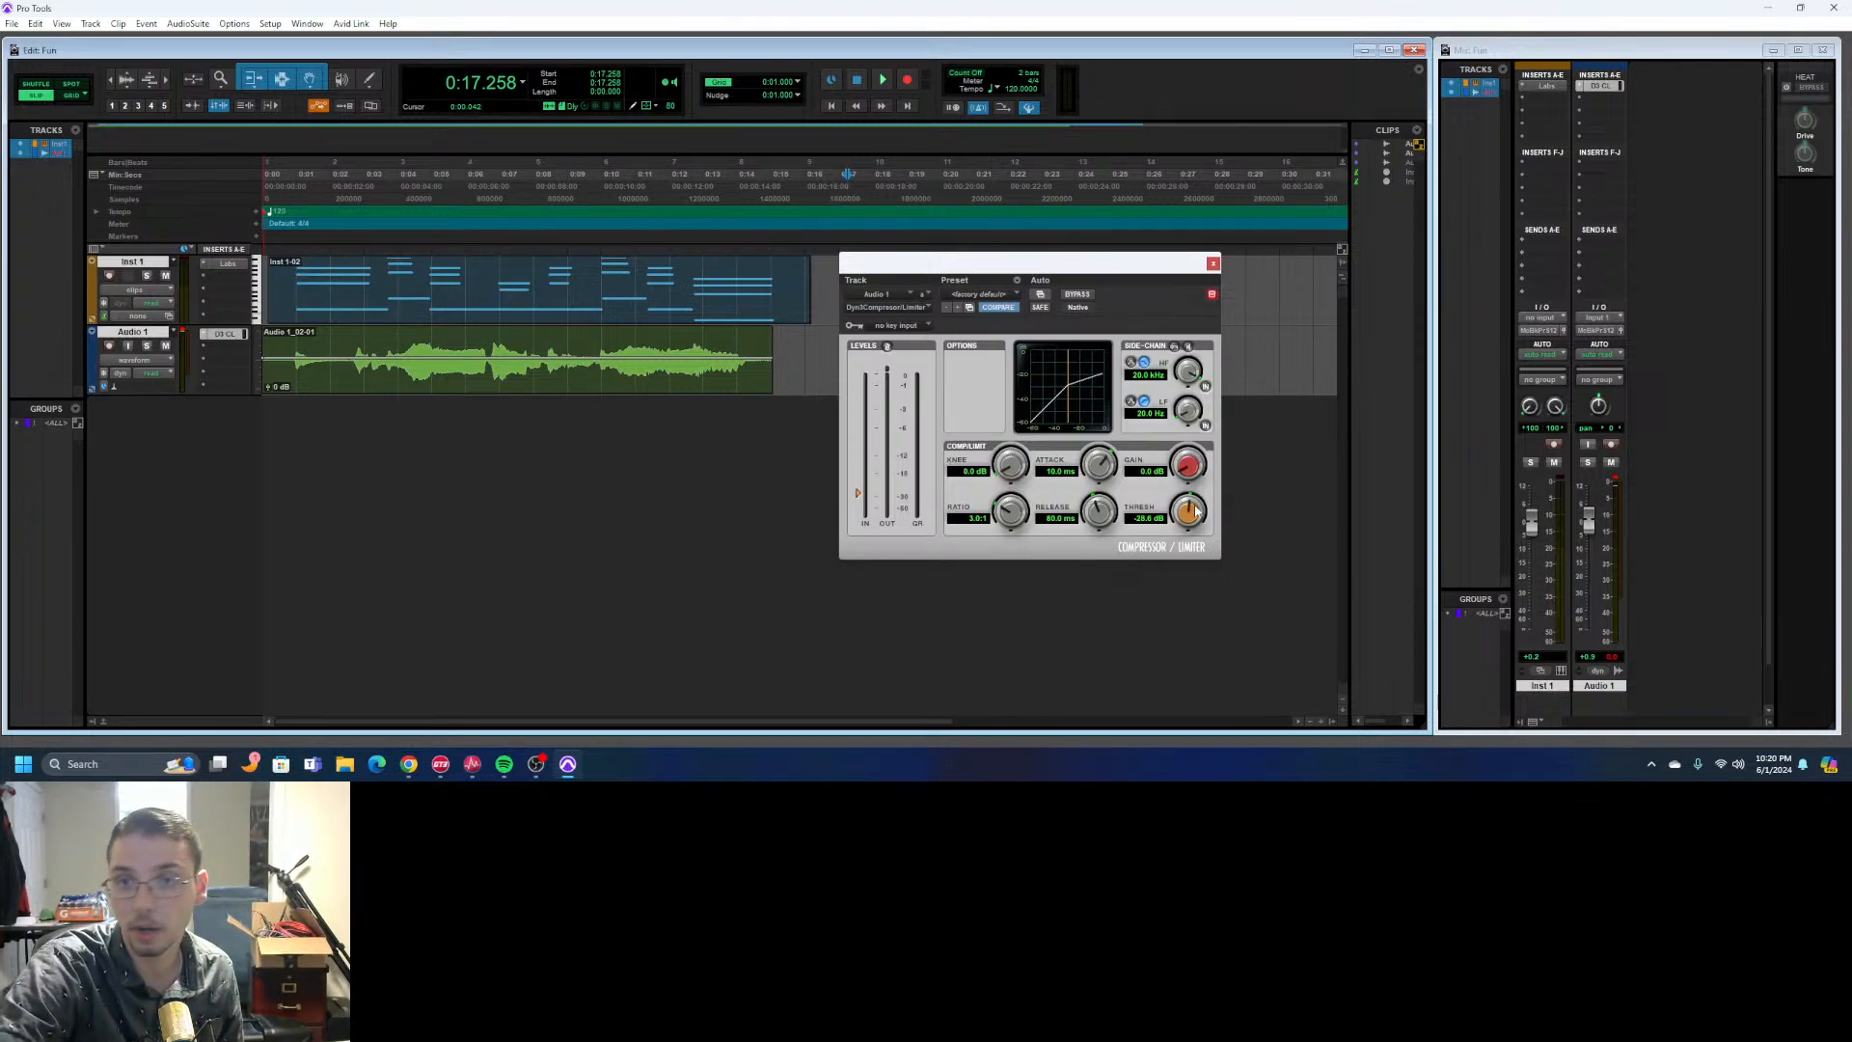
- Set the compressor threshold to -60.0 dB, ratio to 2.0:1, attack to 10.0 us and release to 5.0 ms
left_click_drag(1182, 518, 1165, 527)
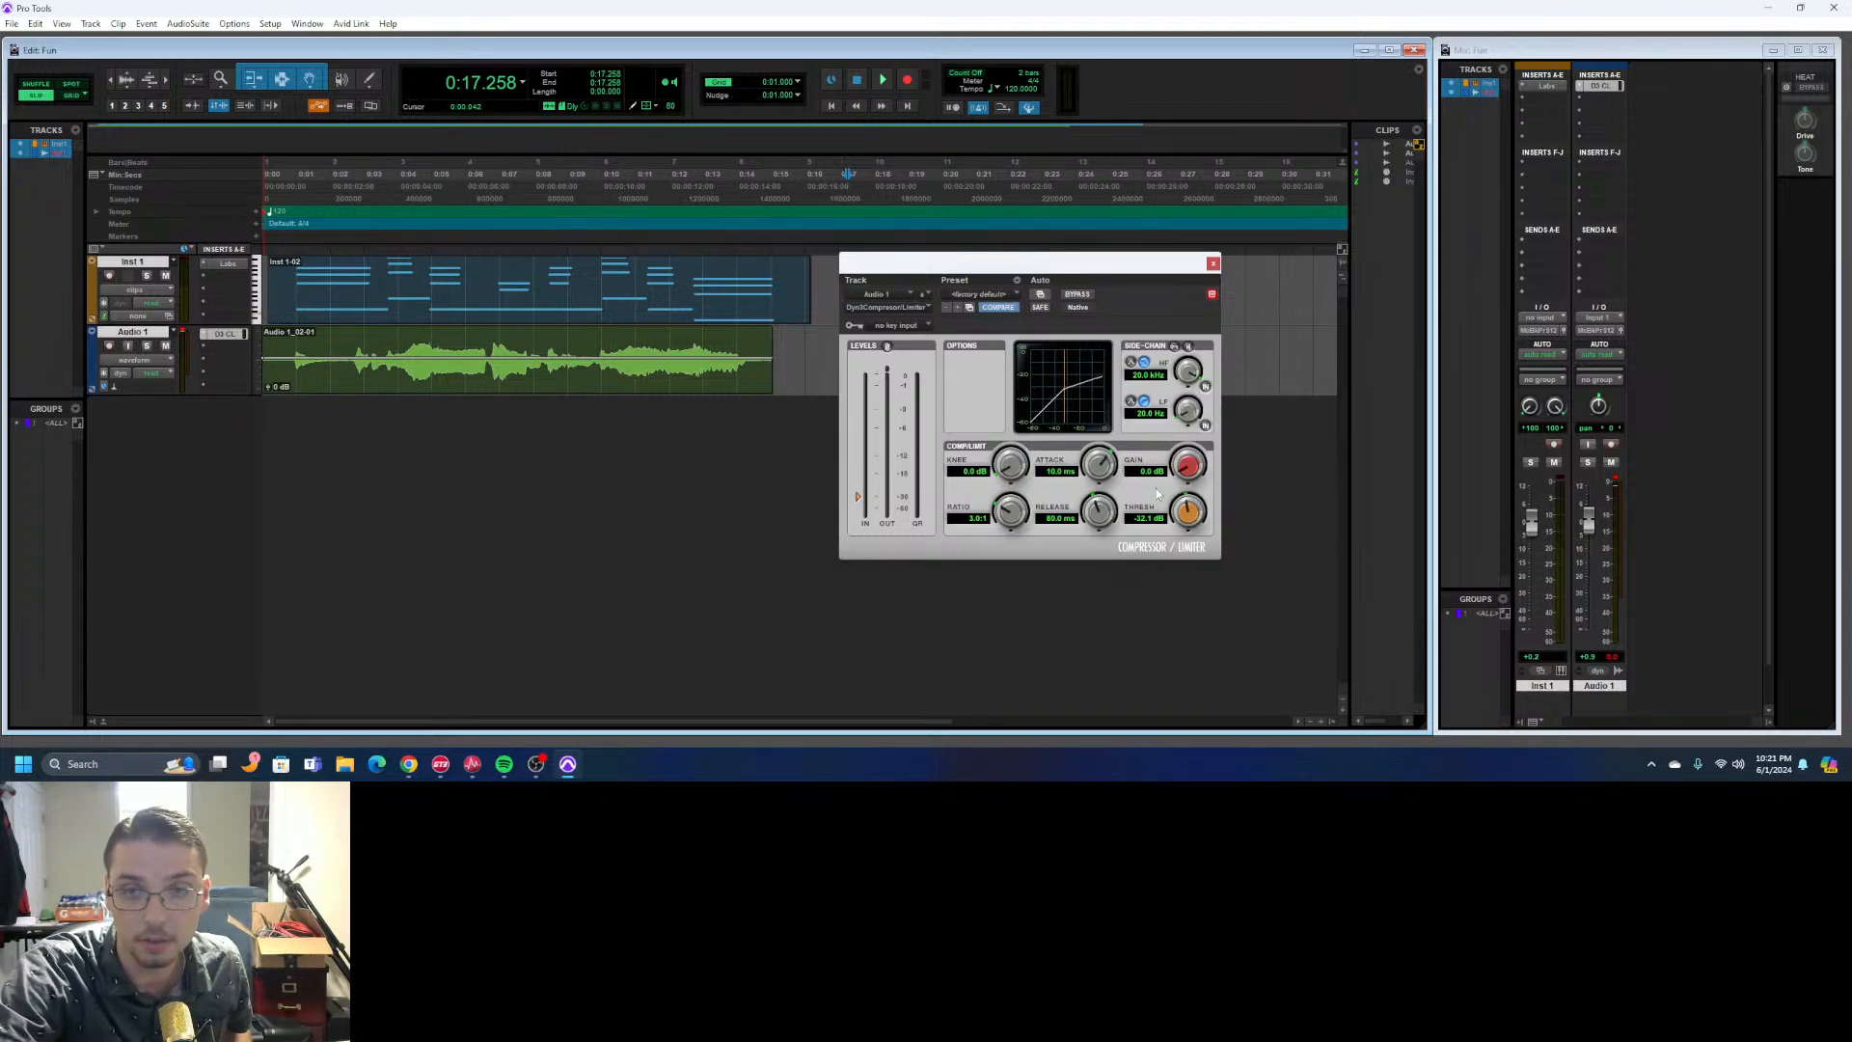
left_click_drag(1189, 513, 1123, 611)
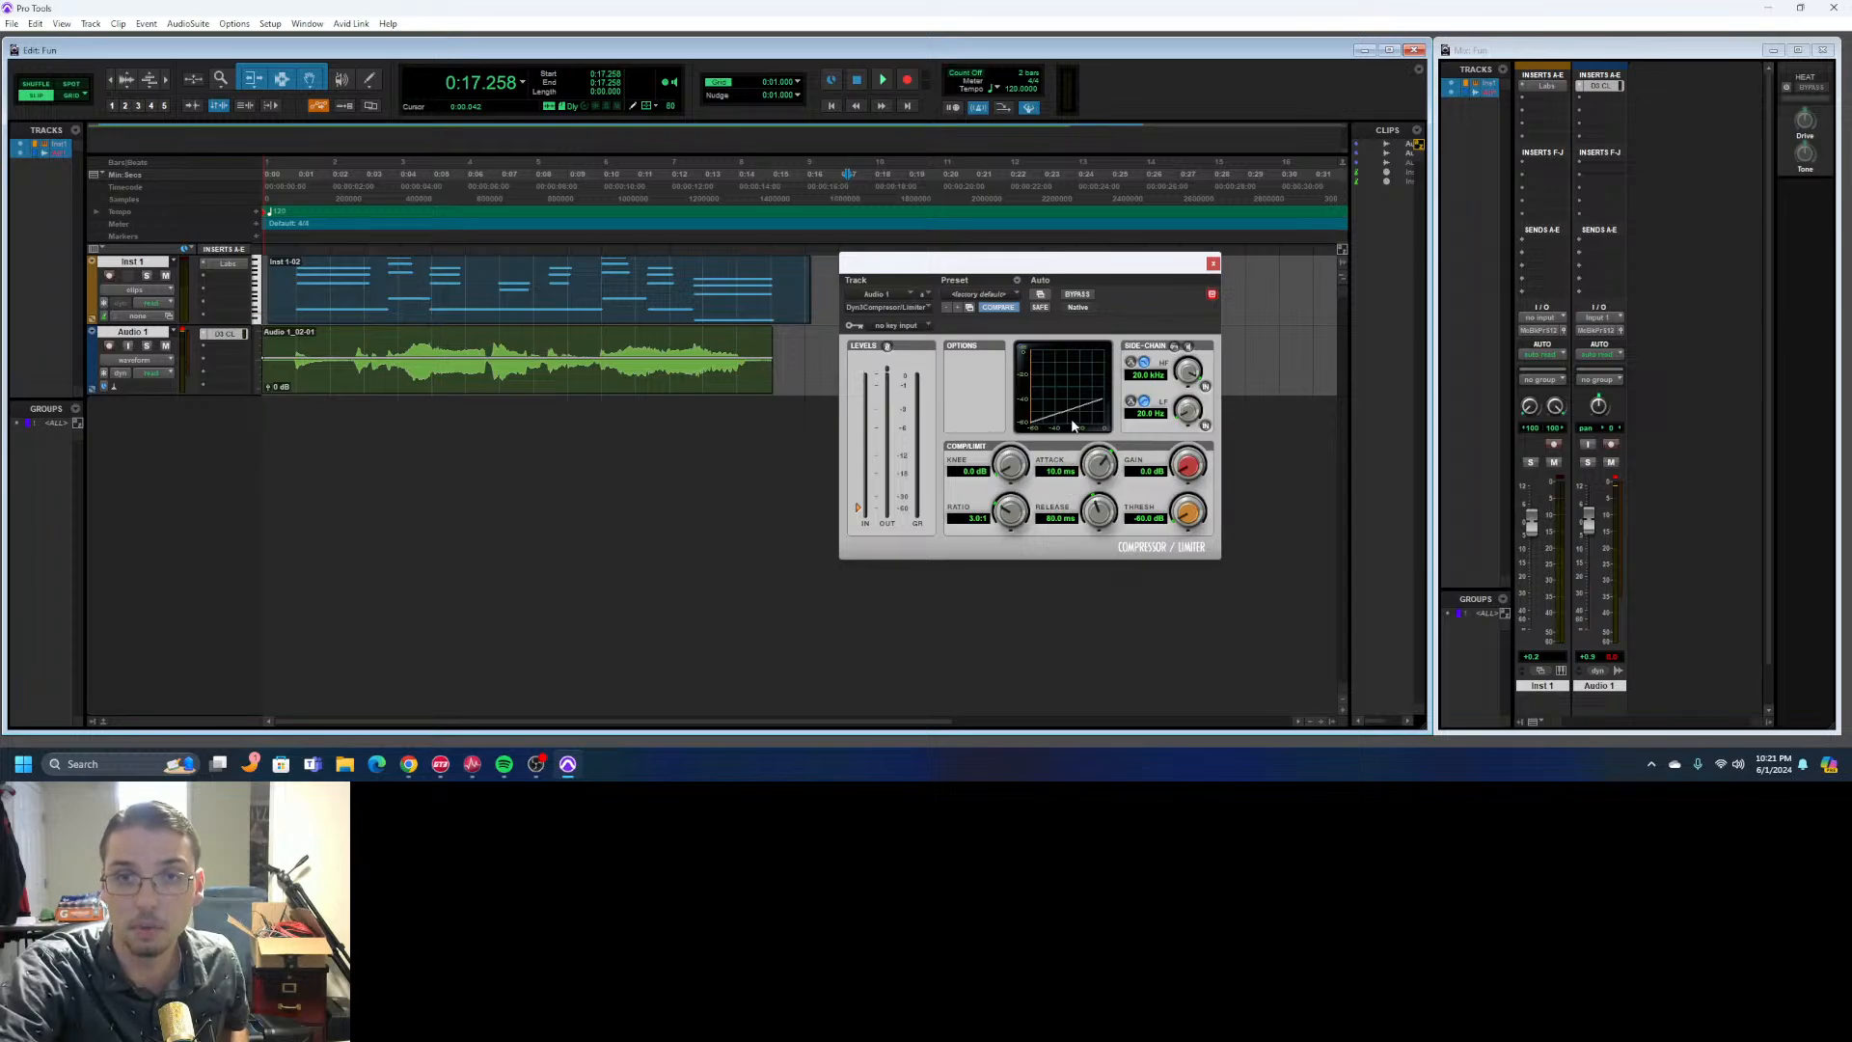
left_click_drag(1018, 511, 1009, 536)
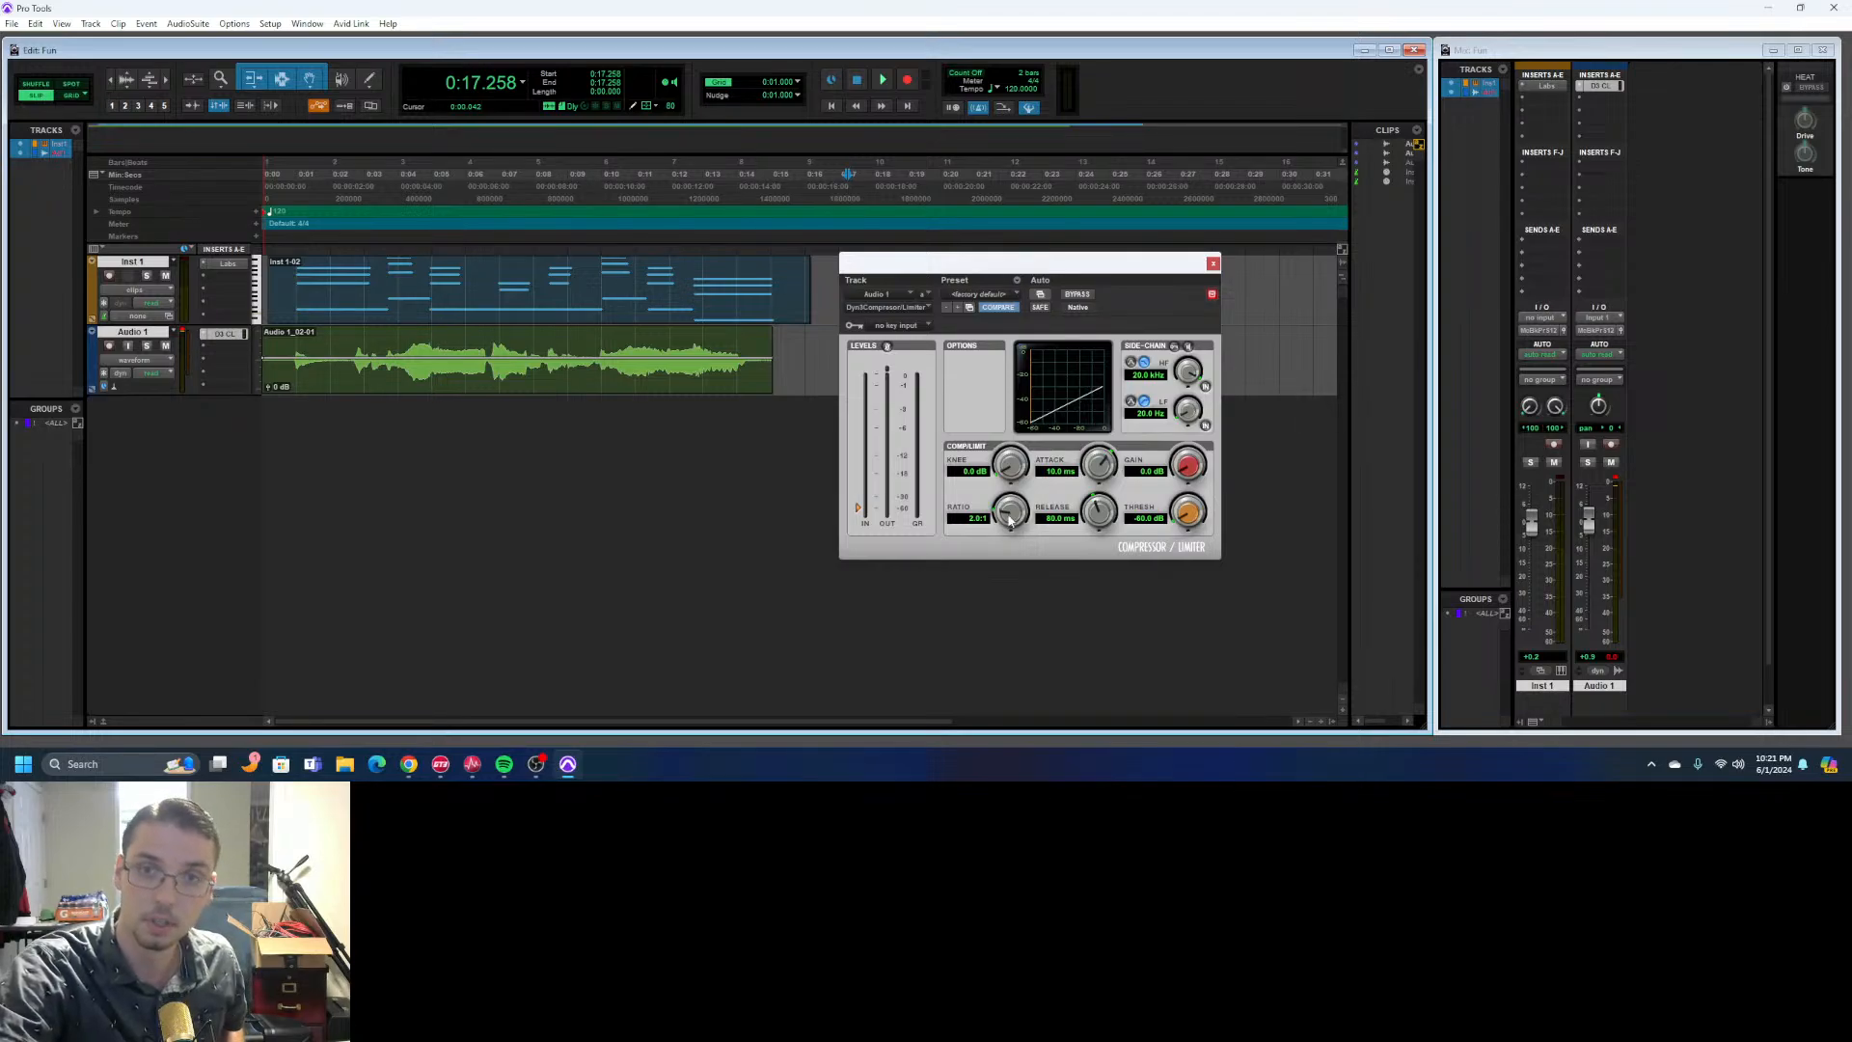
left_click_drag(1103, 466, 873, 398)
left_click_drag(1096, 517, 993, 562)
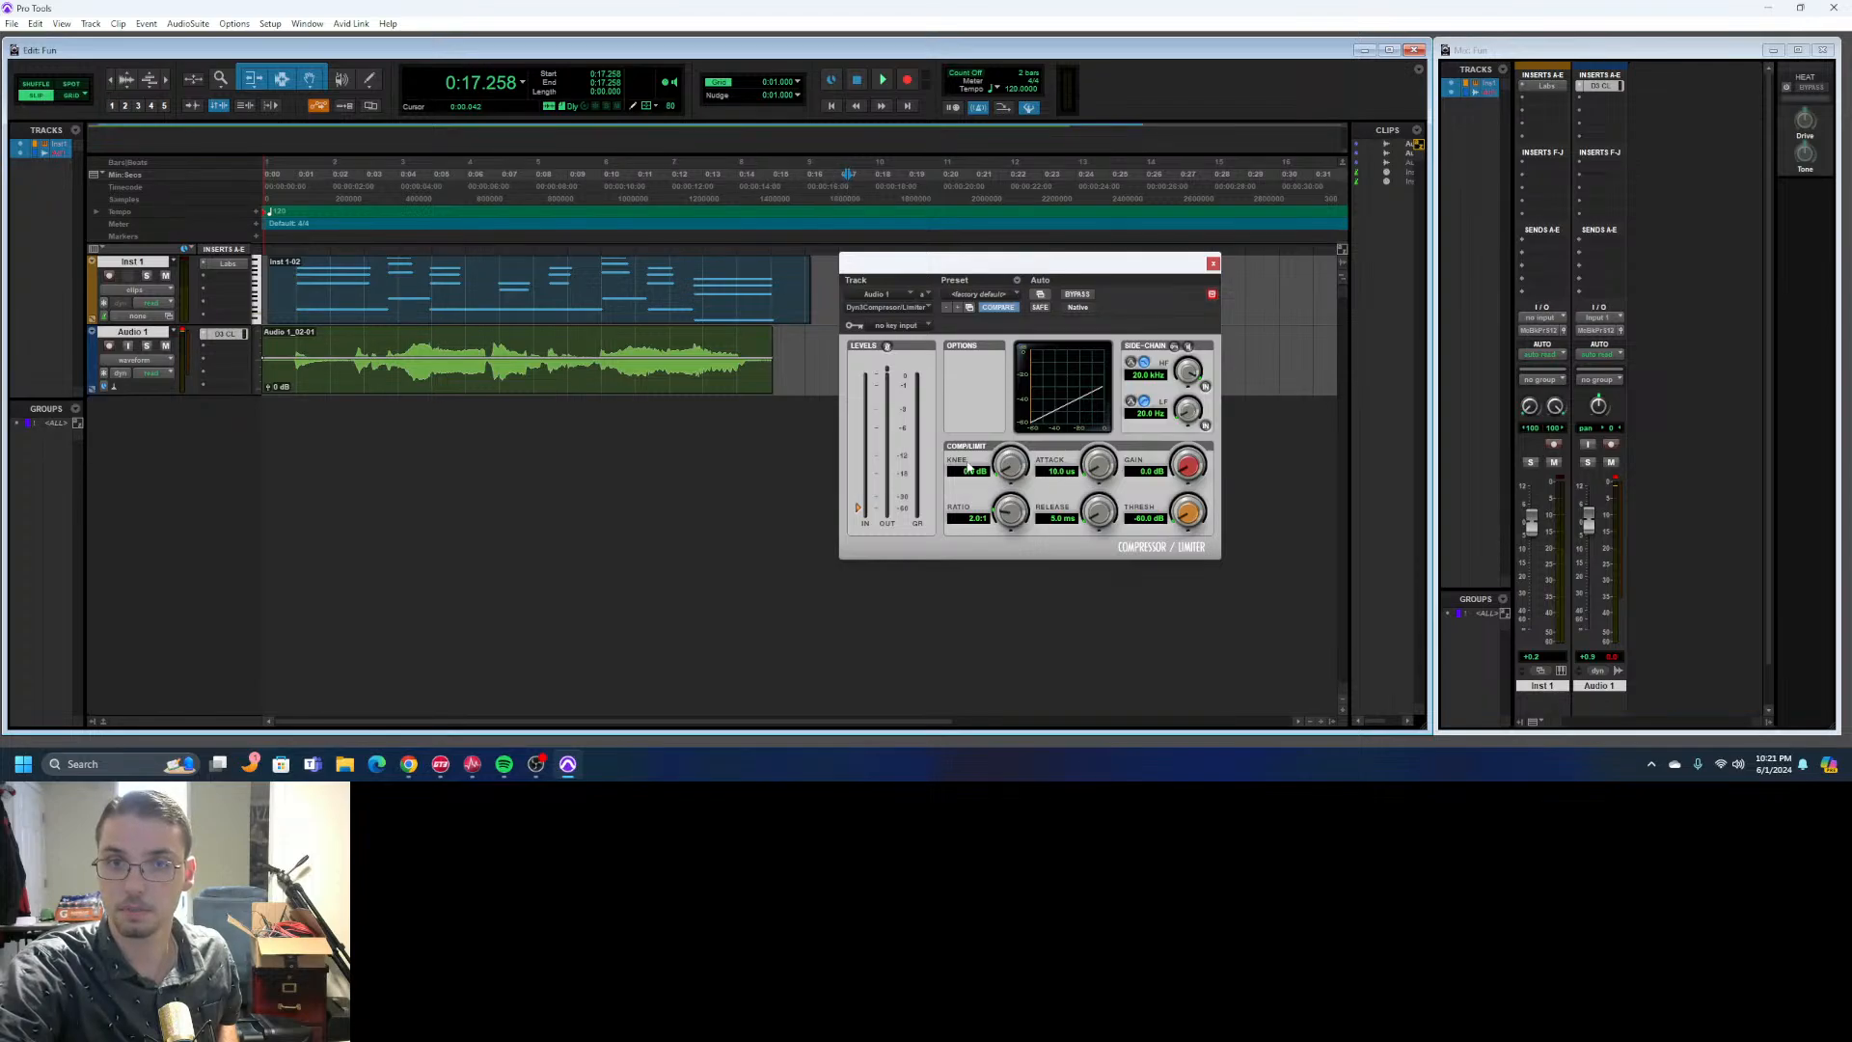
- Place the playback position at about 0:00.298 and play both tracks to hear the compression on Audio 1
left_click(882, 83)
left_click(857, 81)
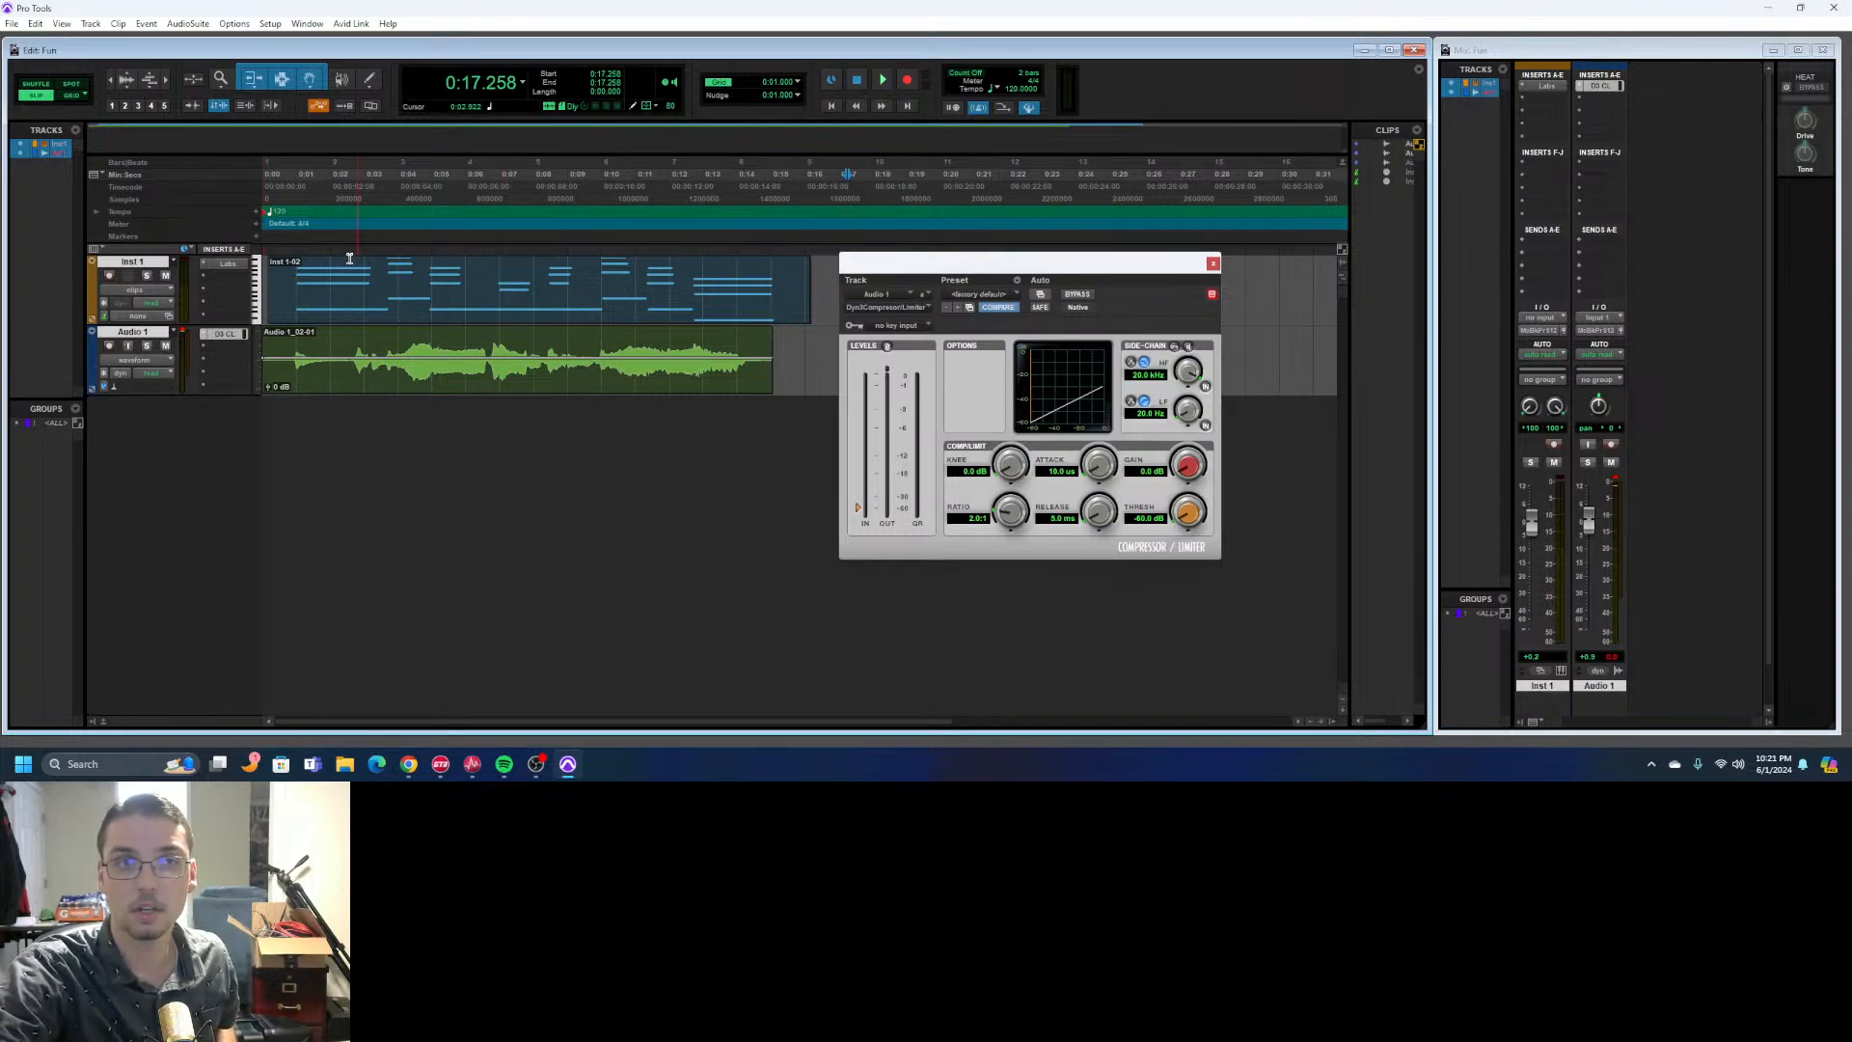
left_click(277, 186)
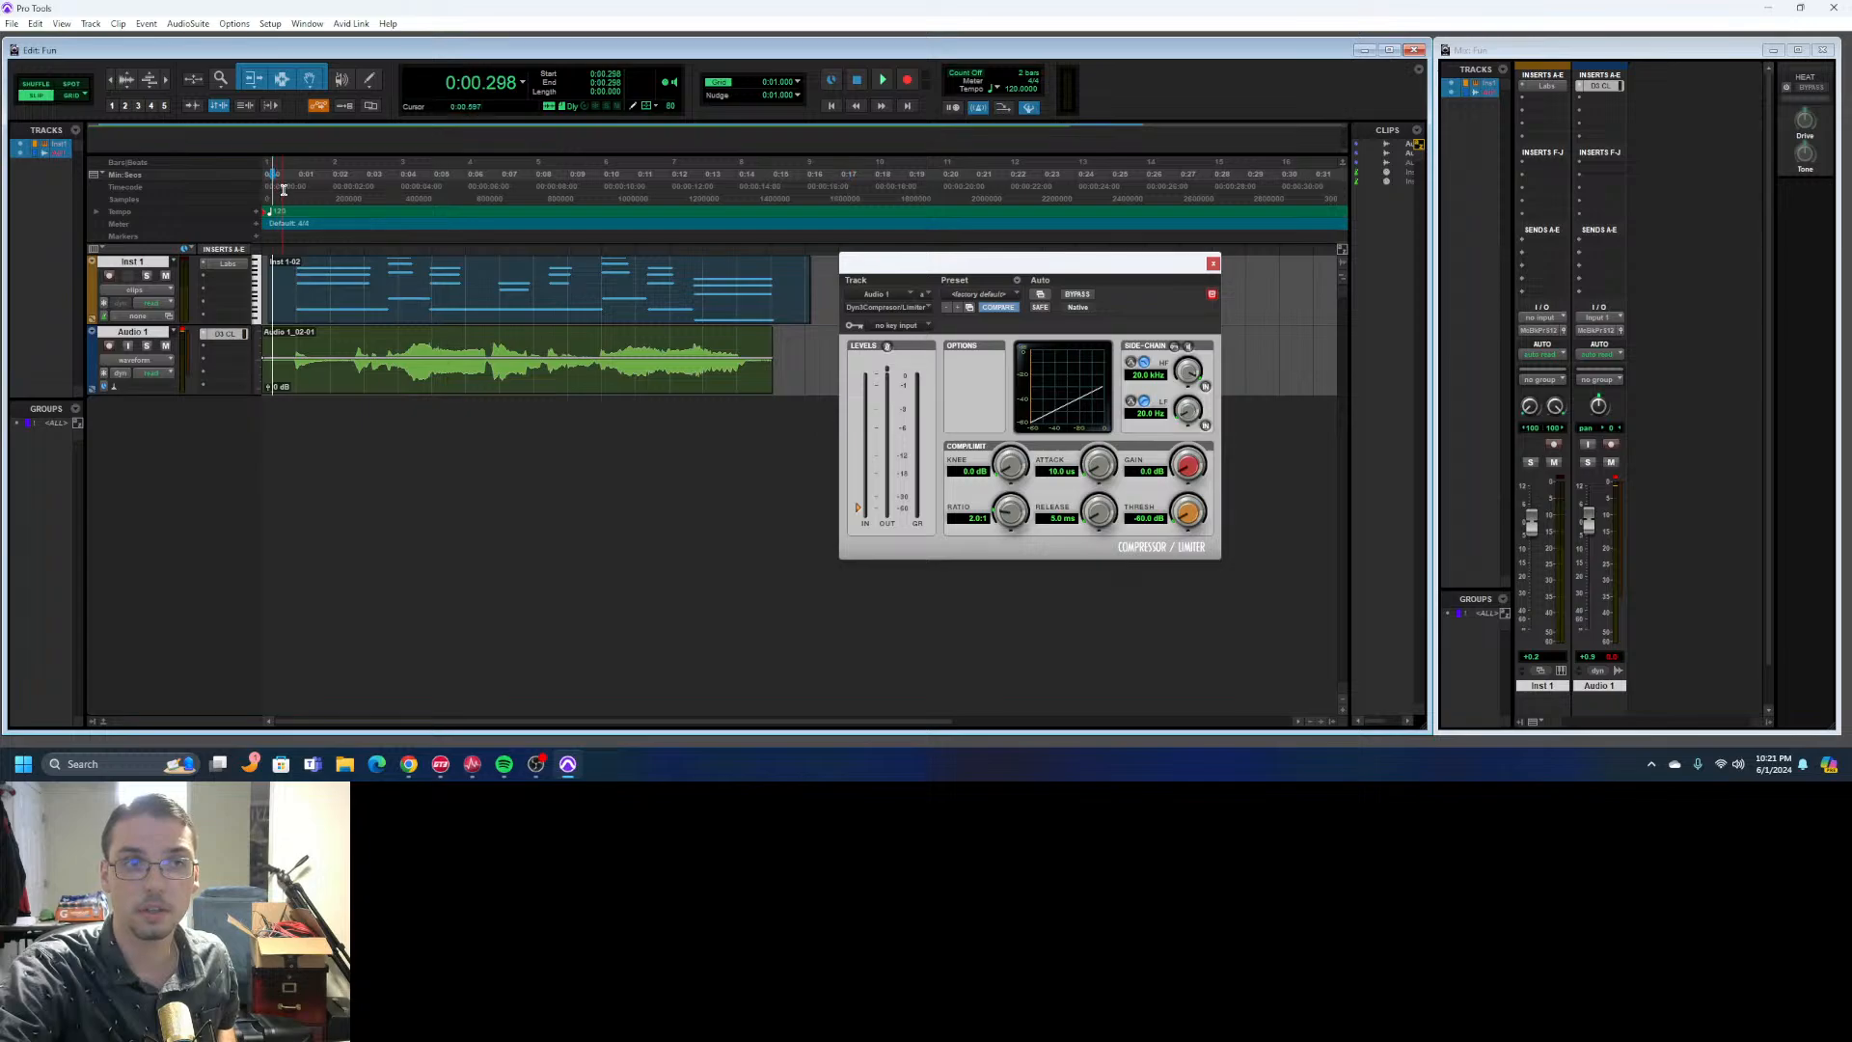
left_click(883, 82)
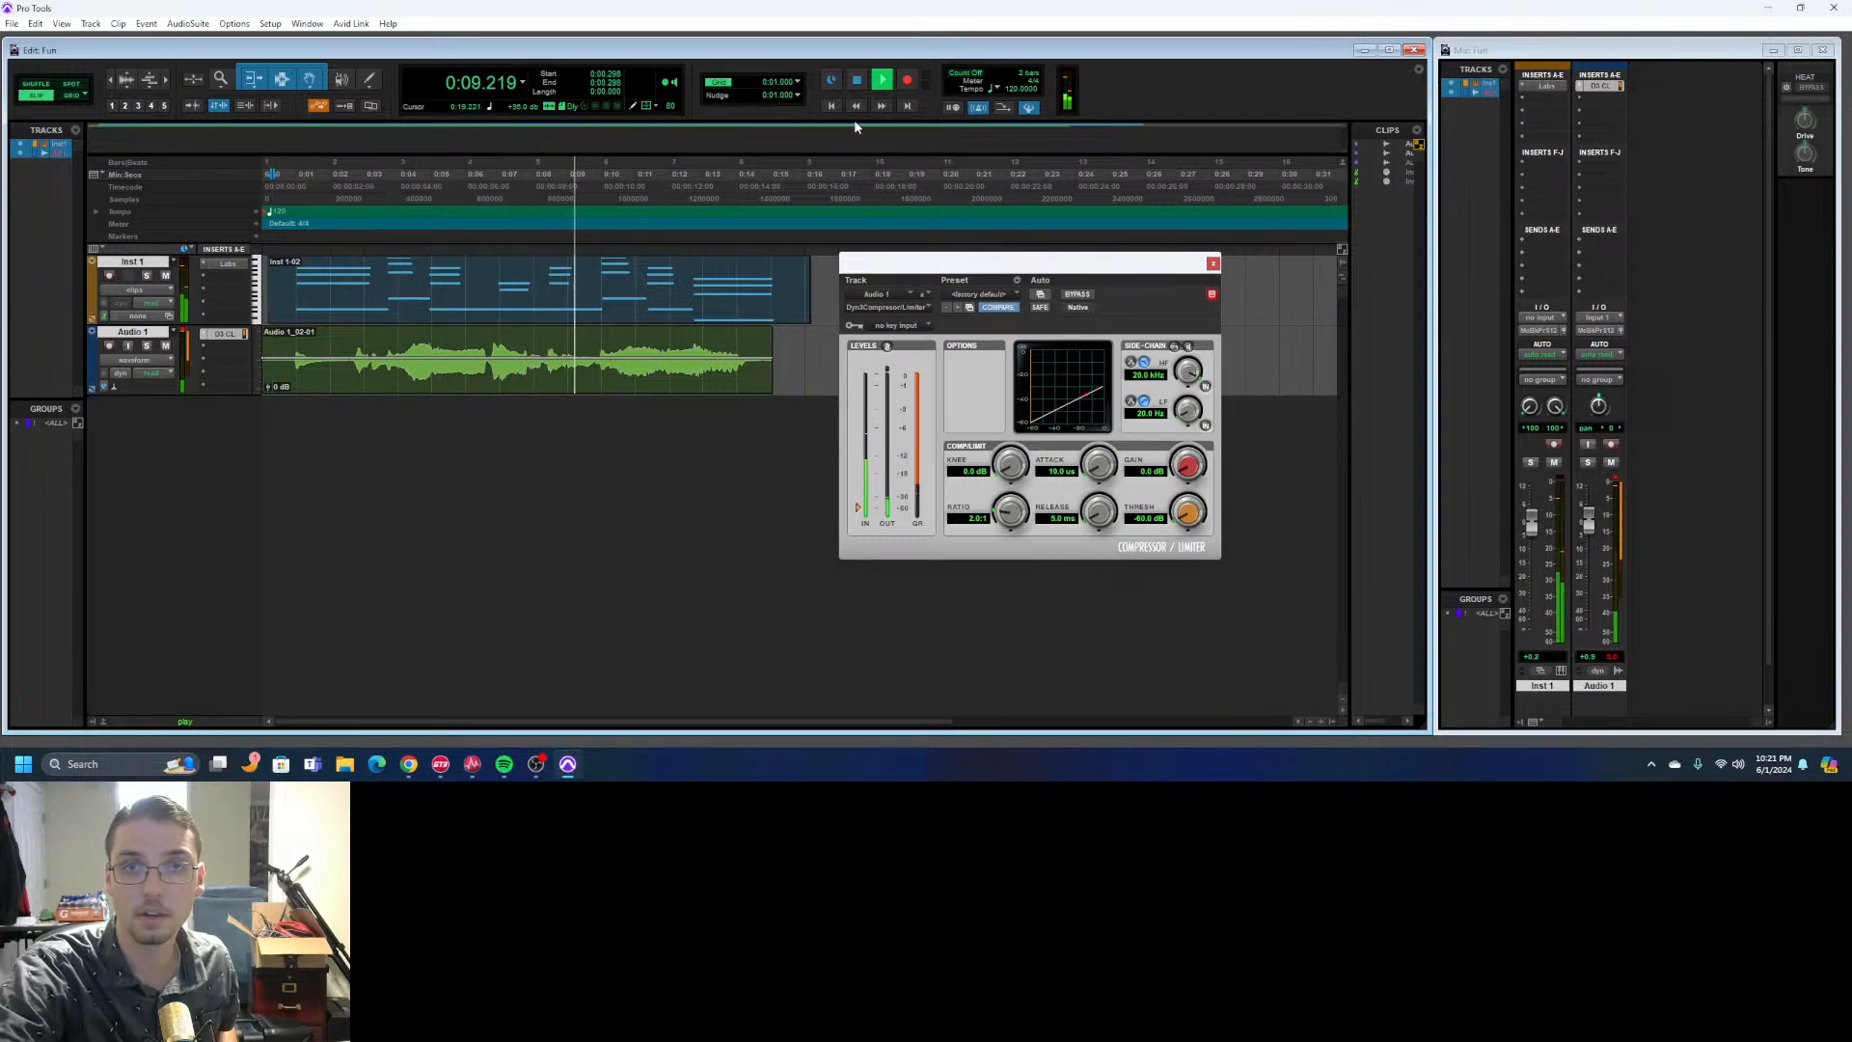
key("space")
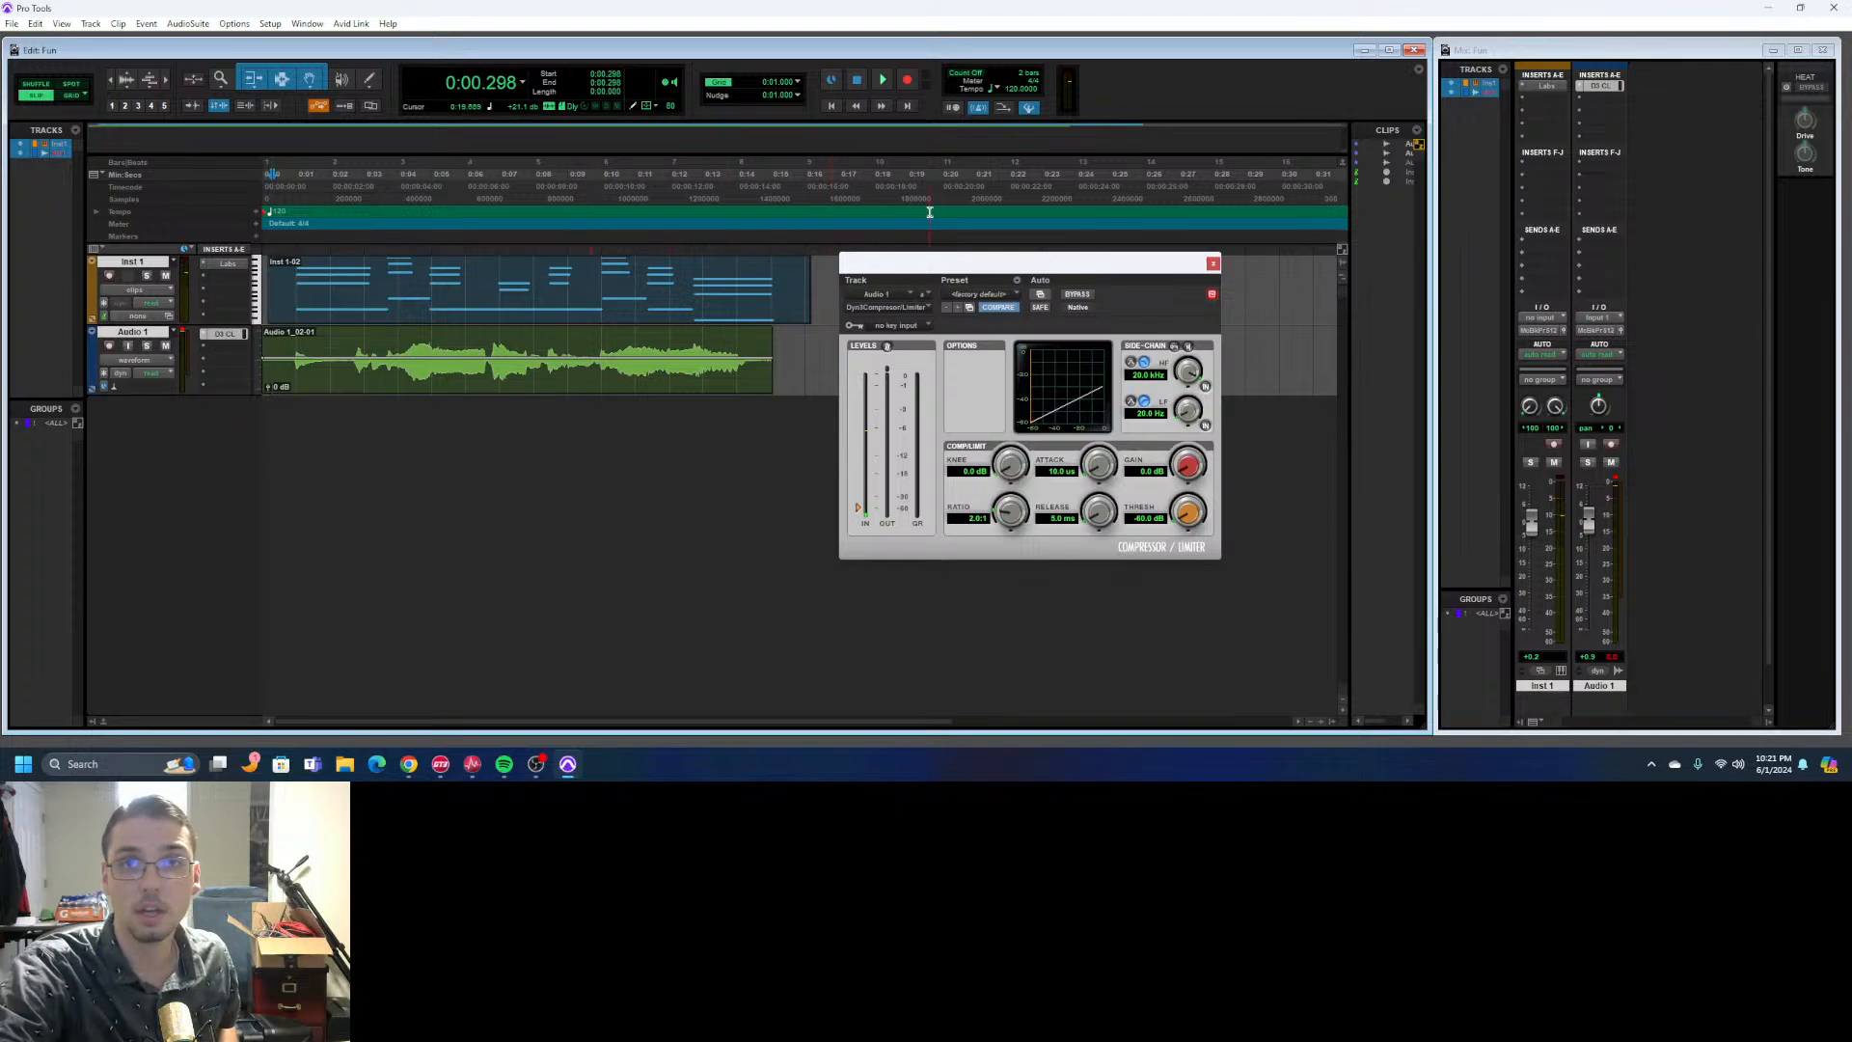
- Raise the compressor threshold to 0.0 dB while both tracks play, and stop playback
left_click(884, 85)
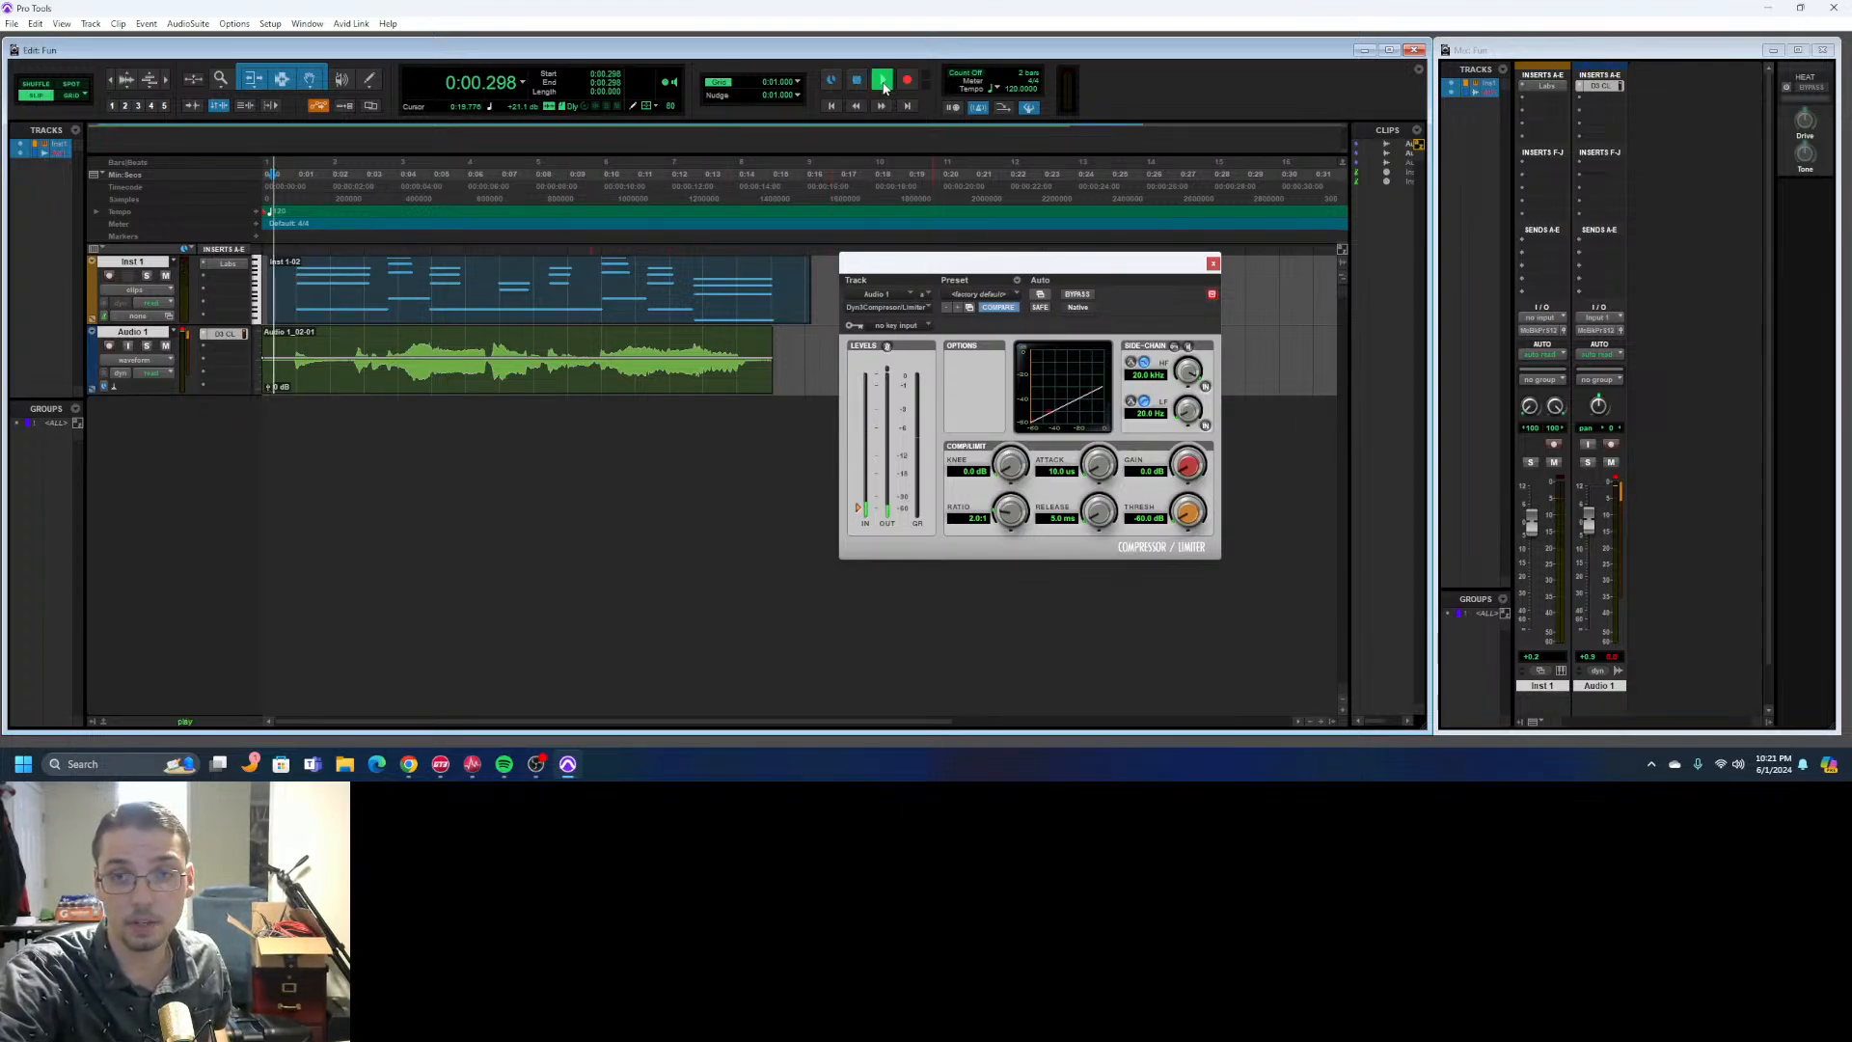
left_click_drag(1189, 514, 1324, 445)
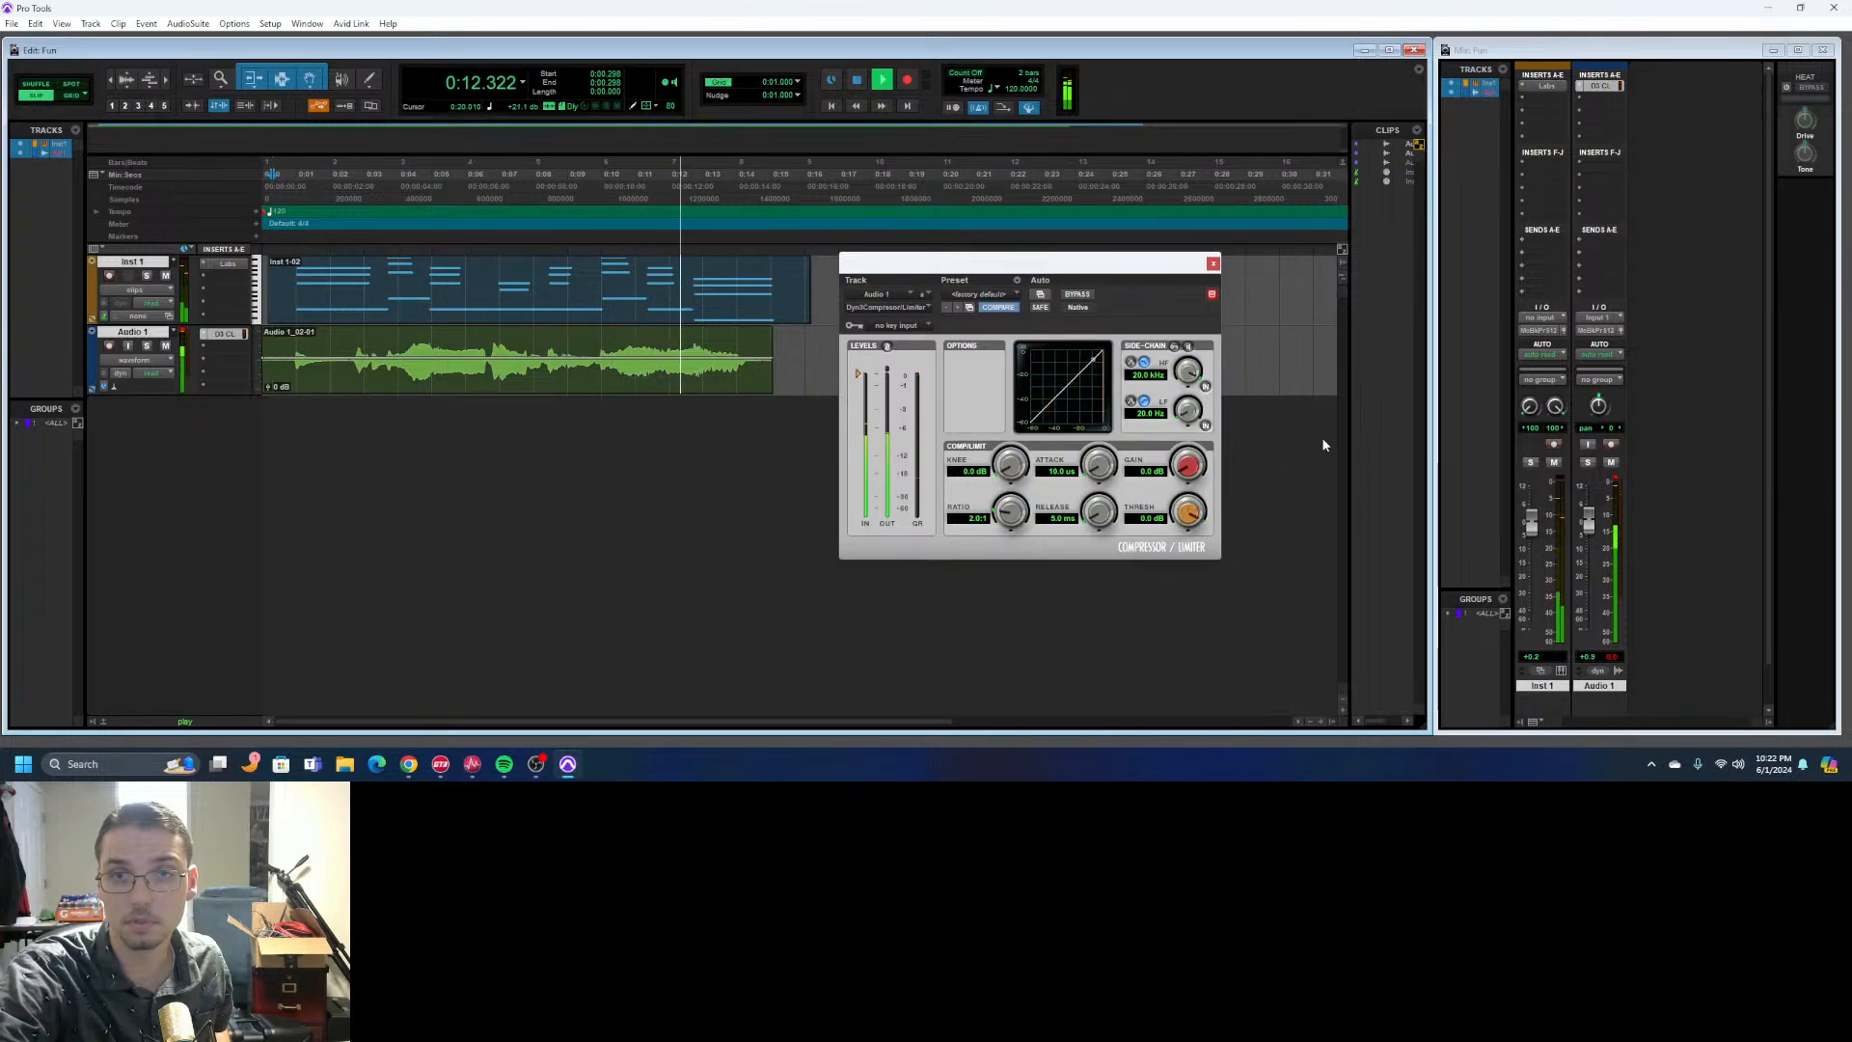
key("space")
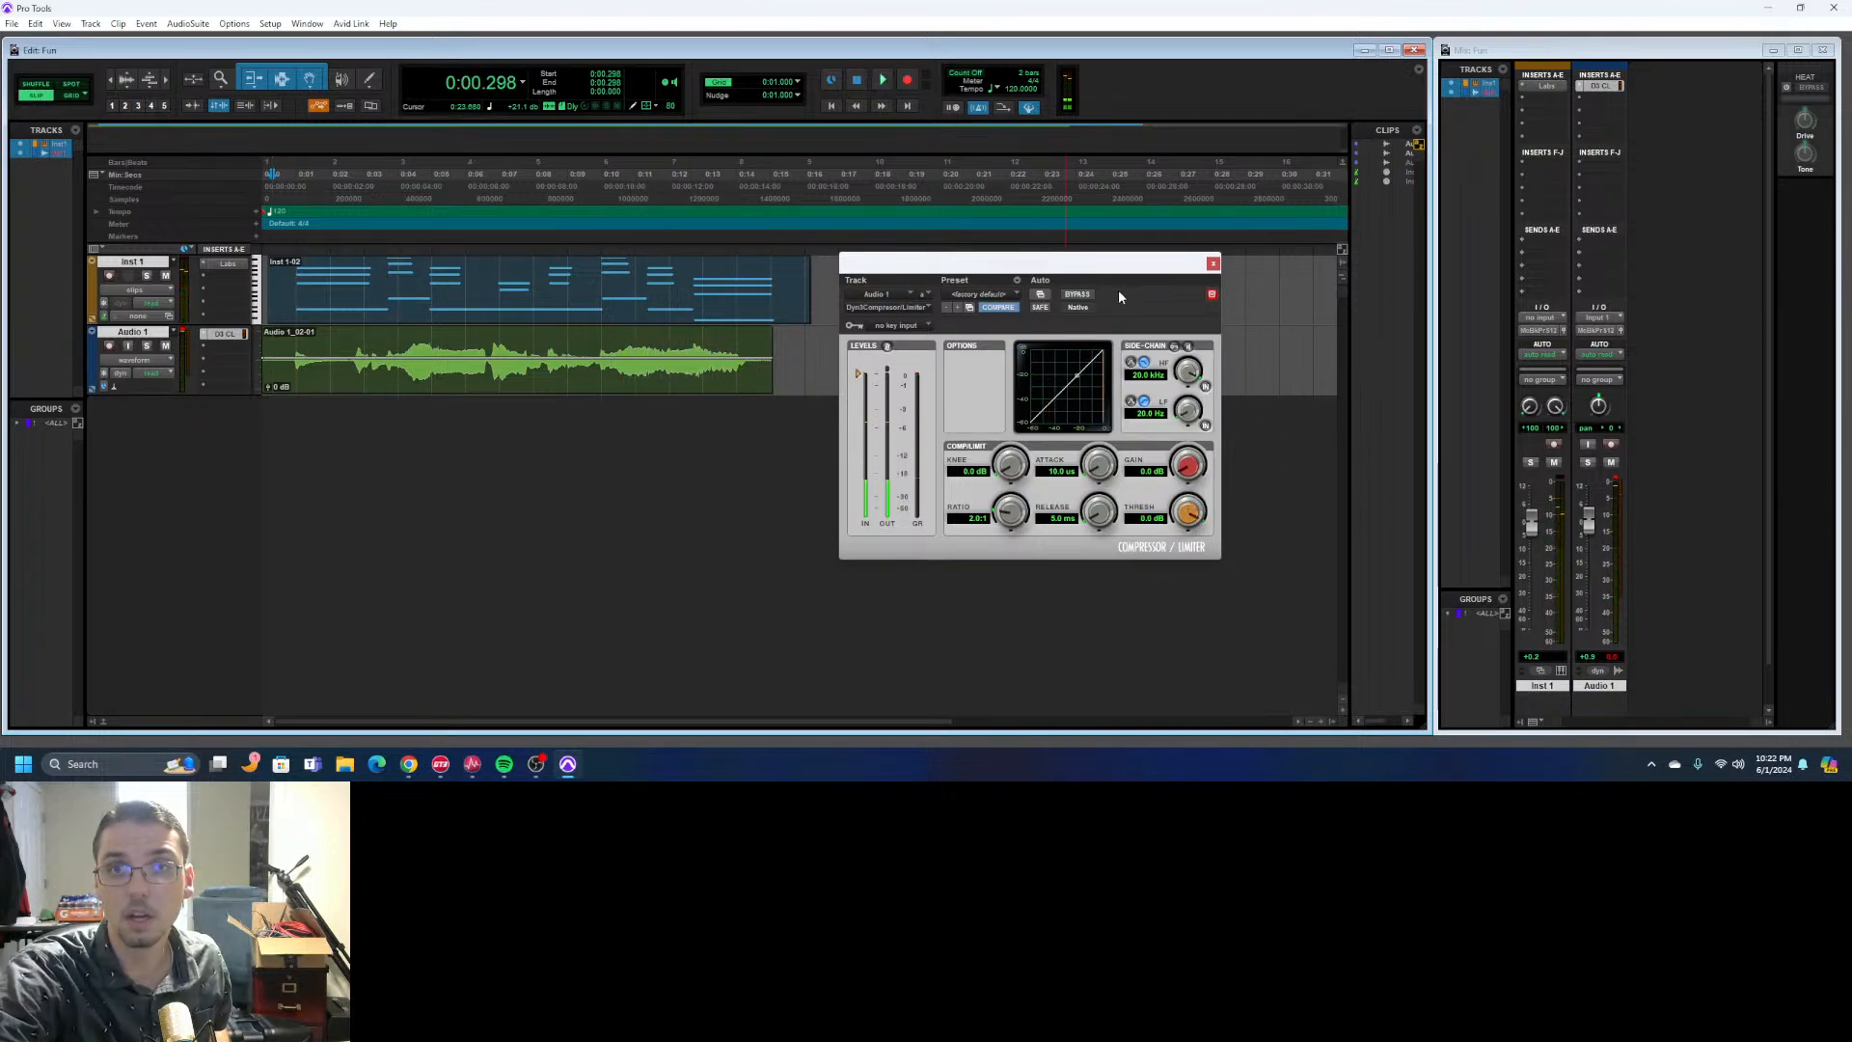
- Try a lower compressor threshold to see the compression curve bend, and return it to 0.0 dB
left_click_drag(1100, 252, 1124, 285)
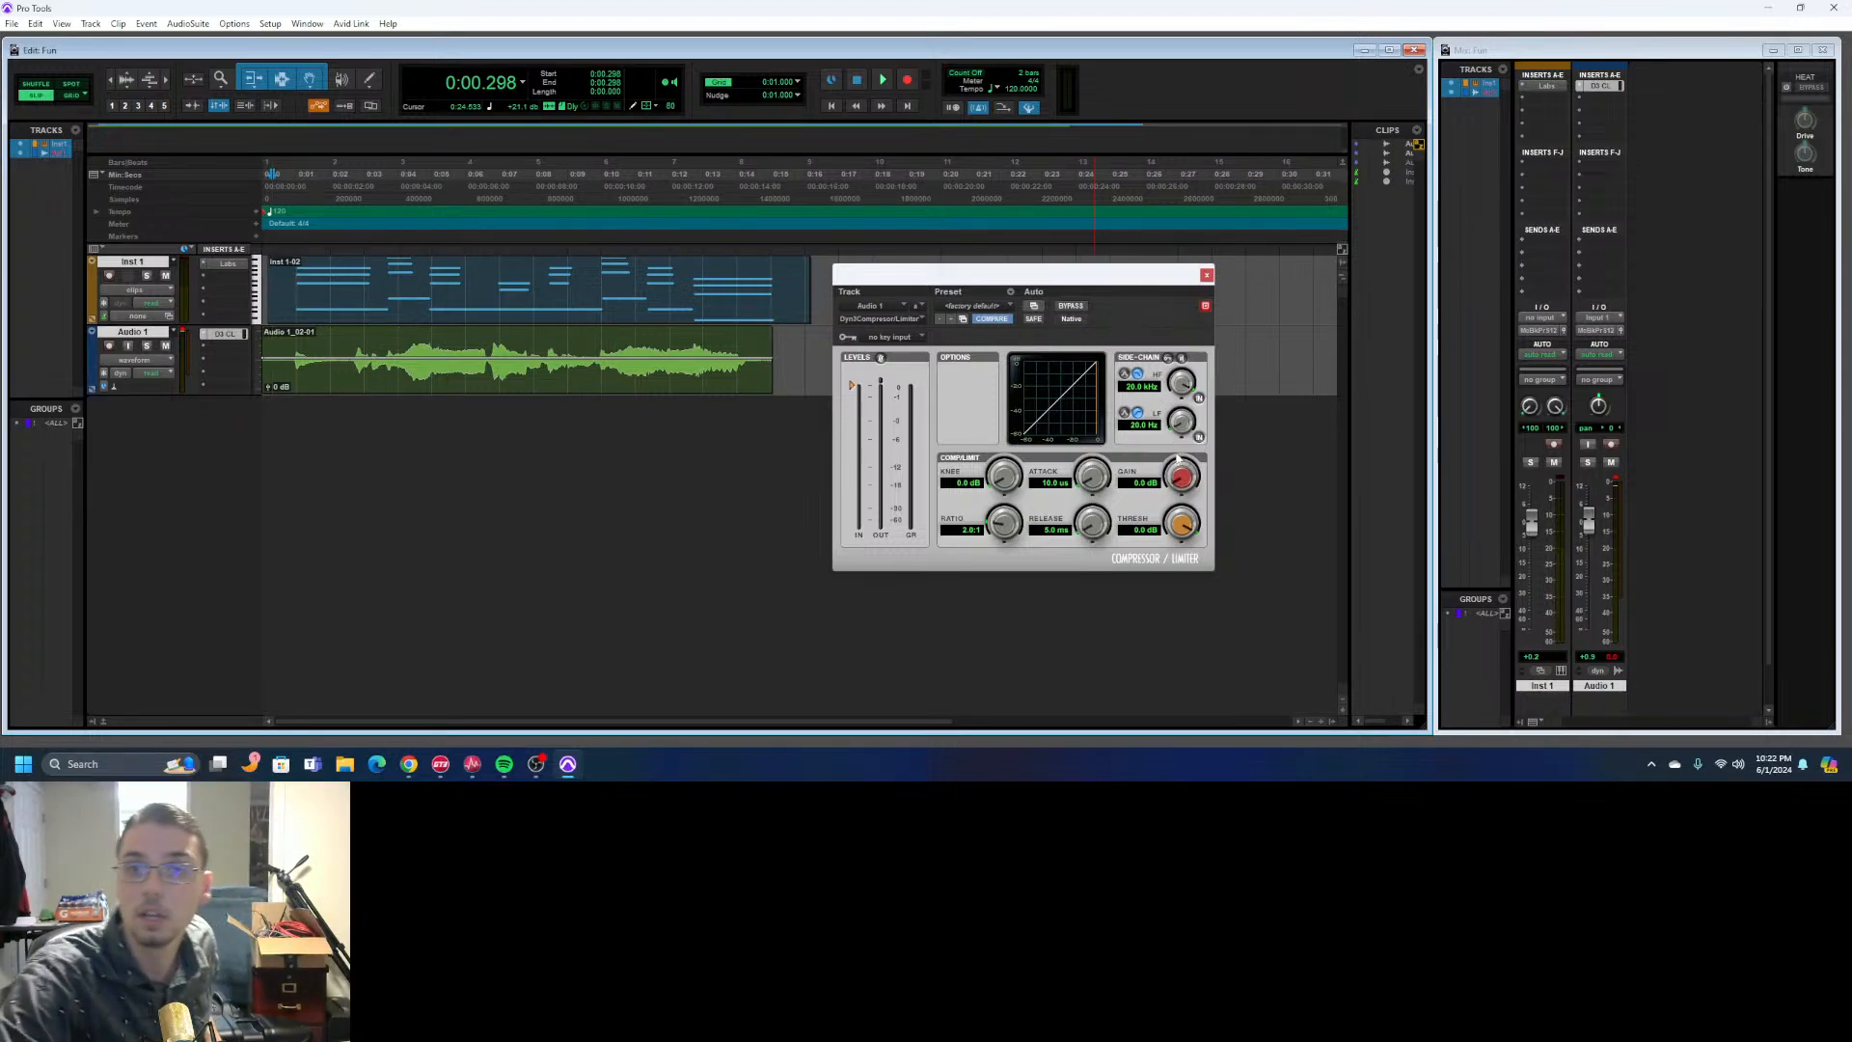
left_click_drag(1187, 534, 1136, 560)
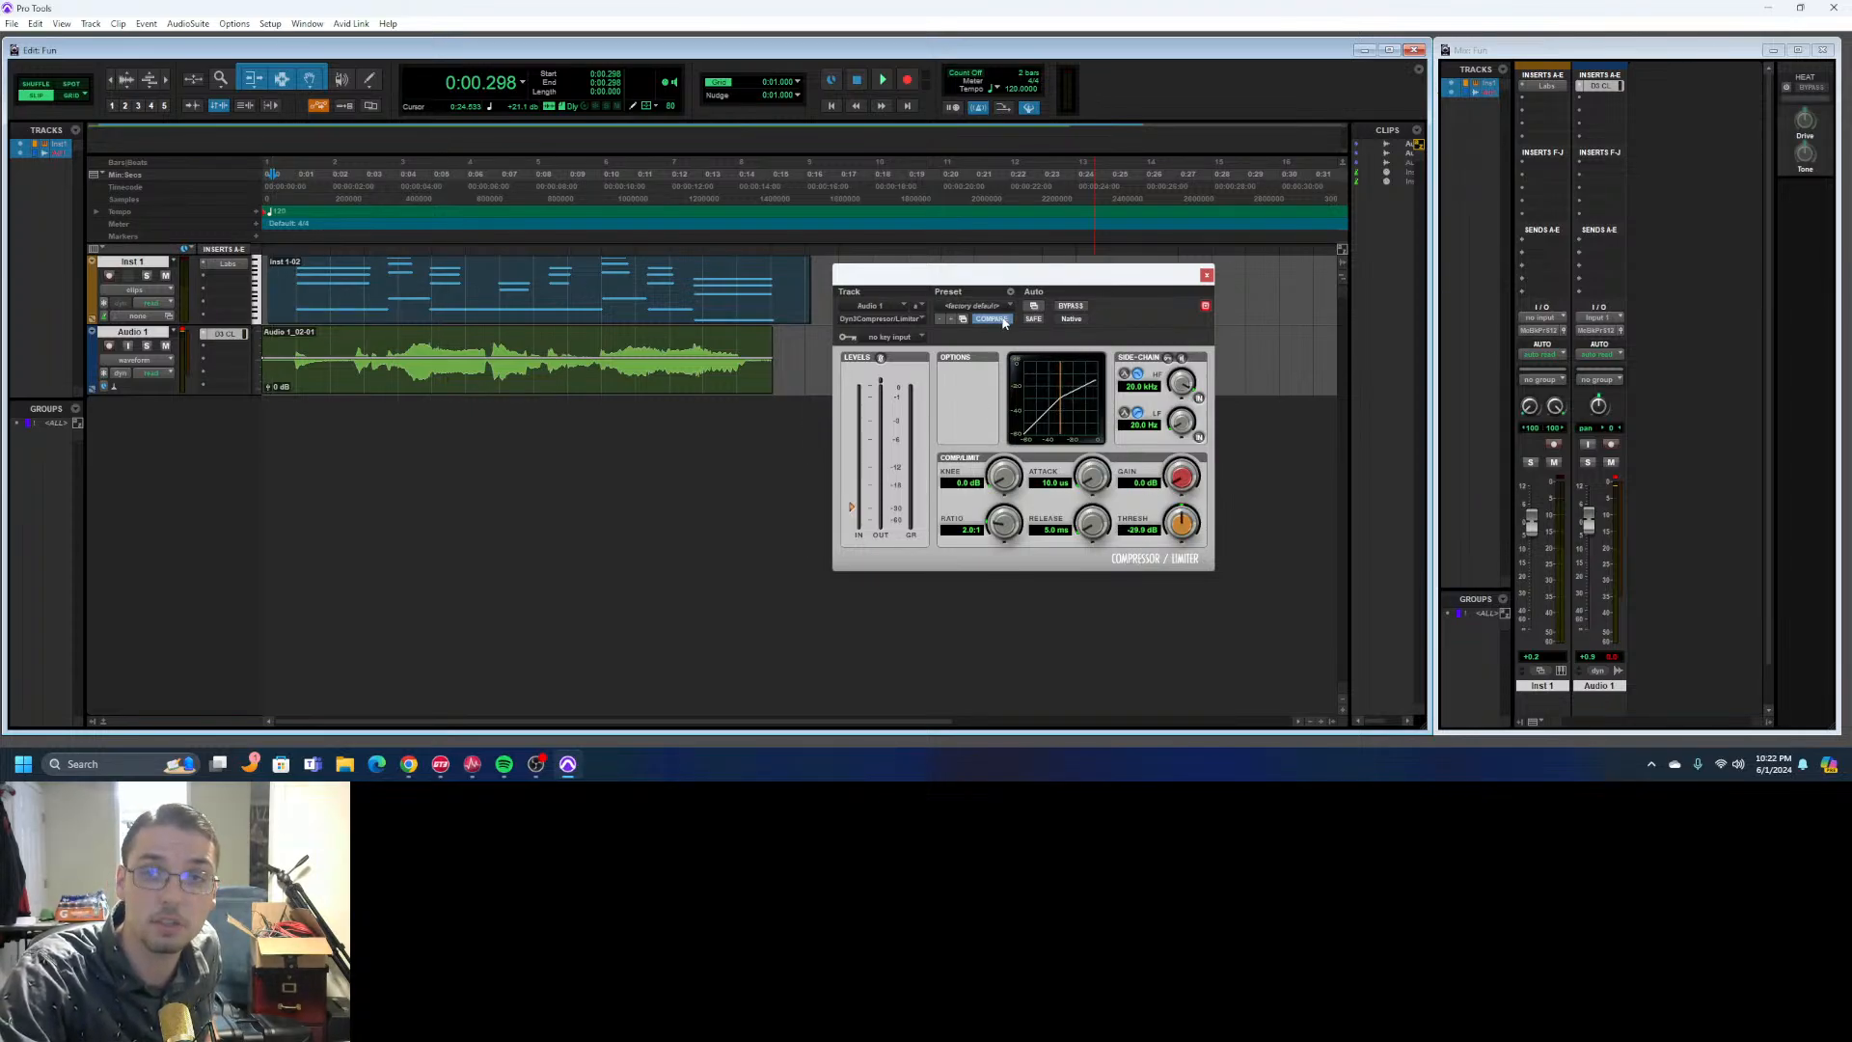
left_click_drag(1183, 534, 1192, 520)
left_click(1192, 520, "alt")
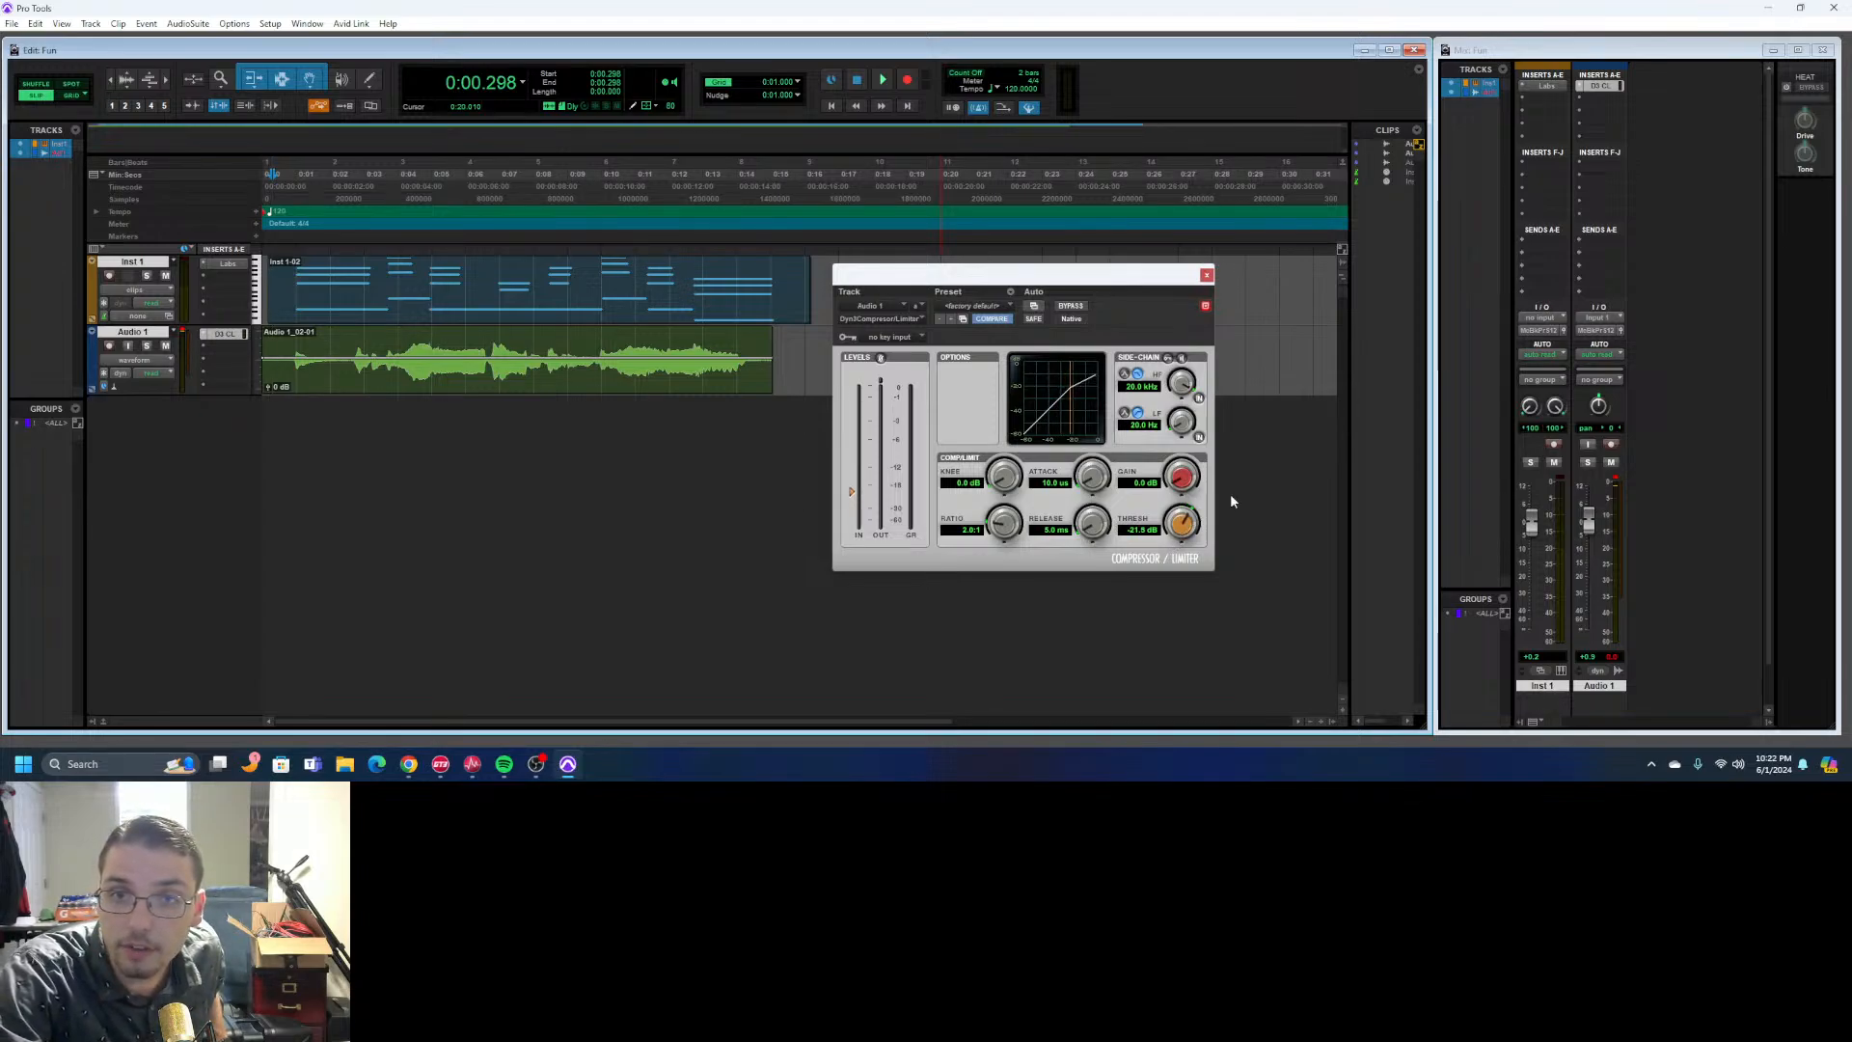
- Lower the compressor threshold to -18.0 dB while both tracks play, and replay the opening to hear it
left_click(883, 80)
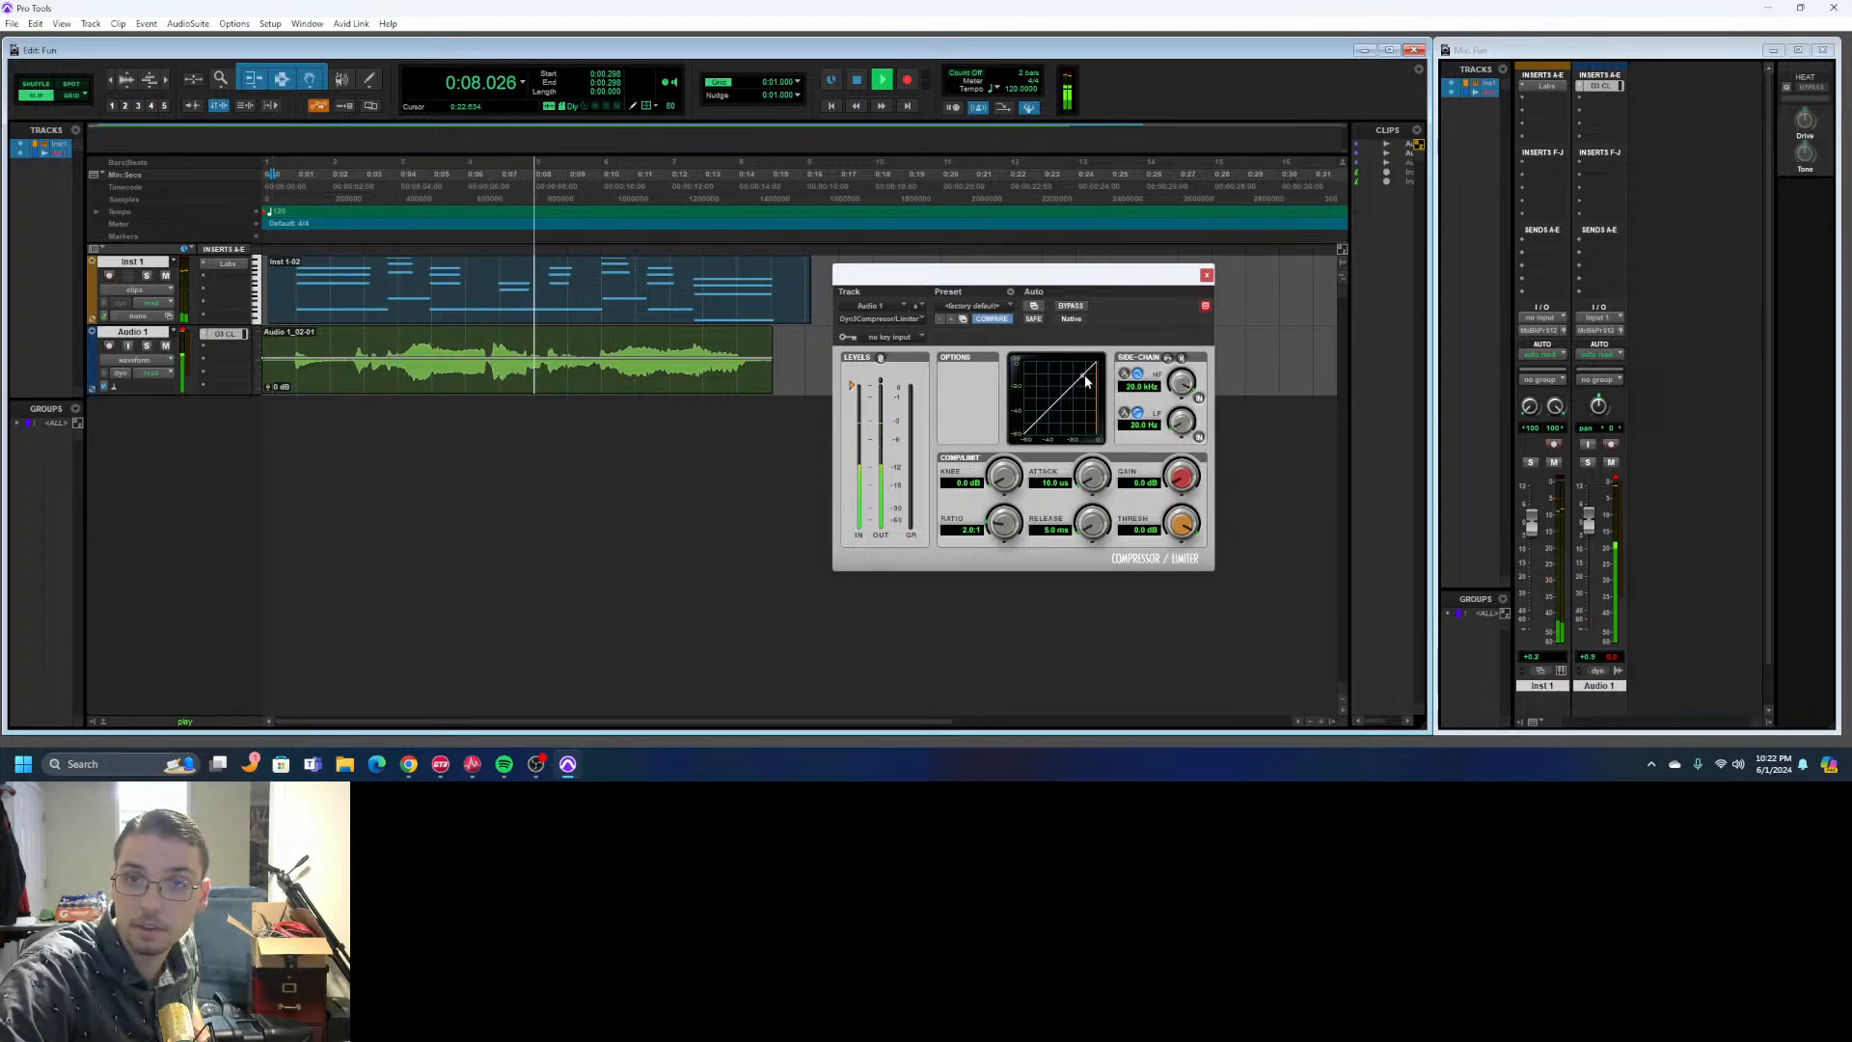
left_click_drag(1181, 521, 1075, 563)
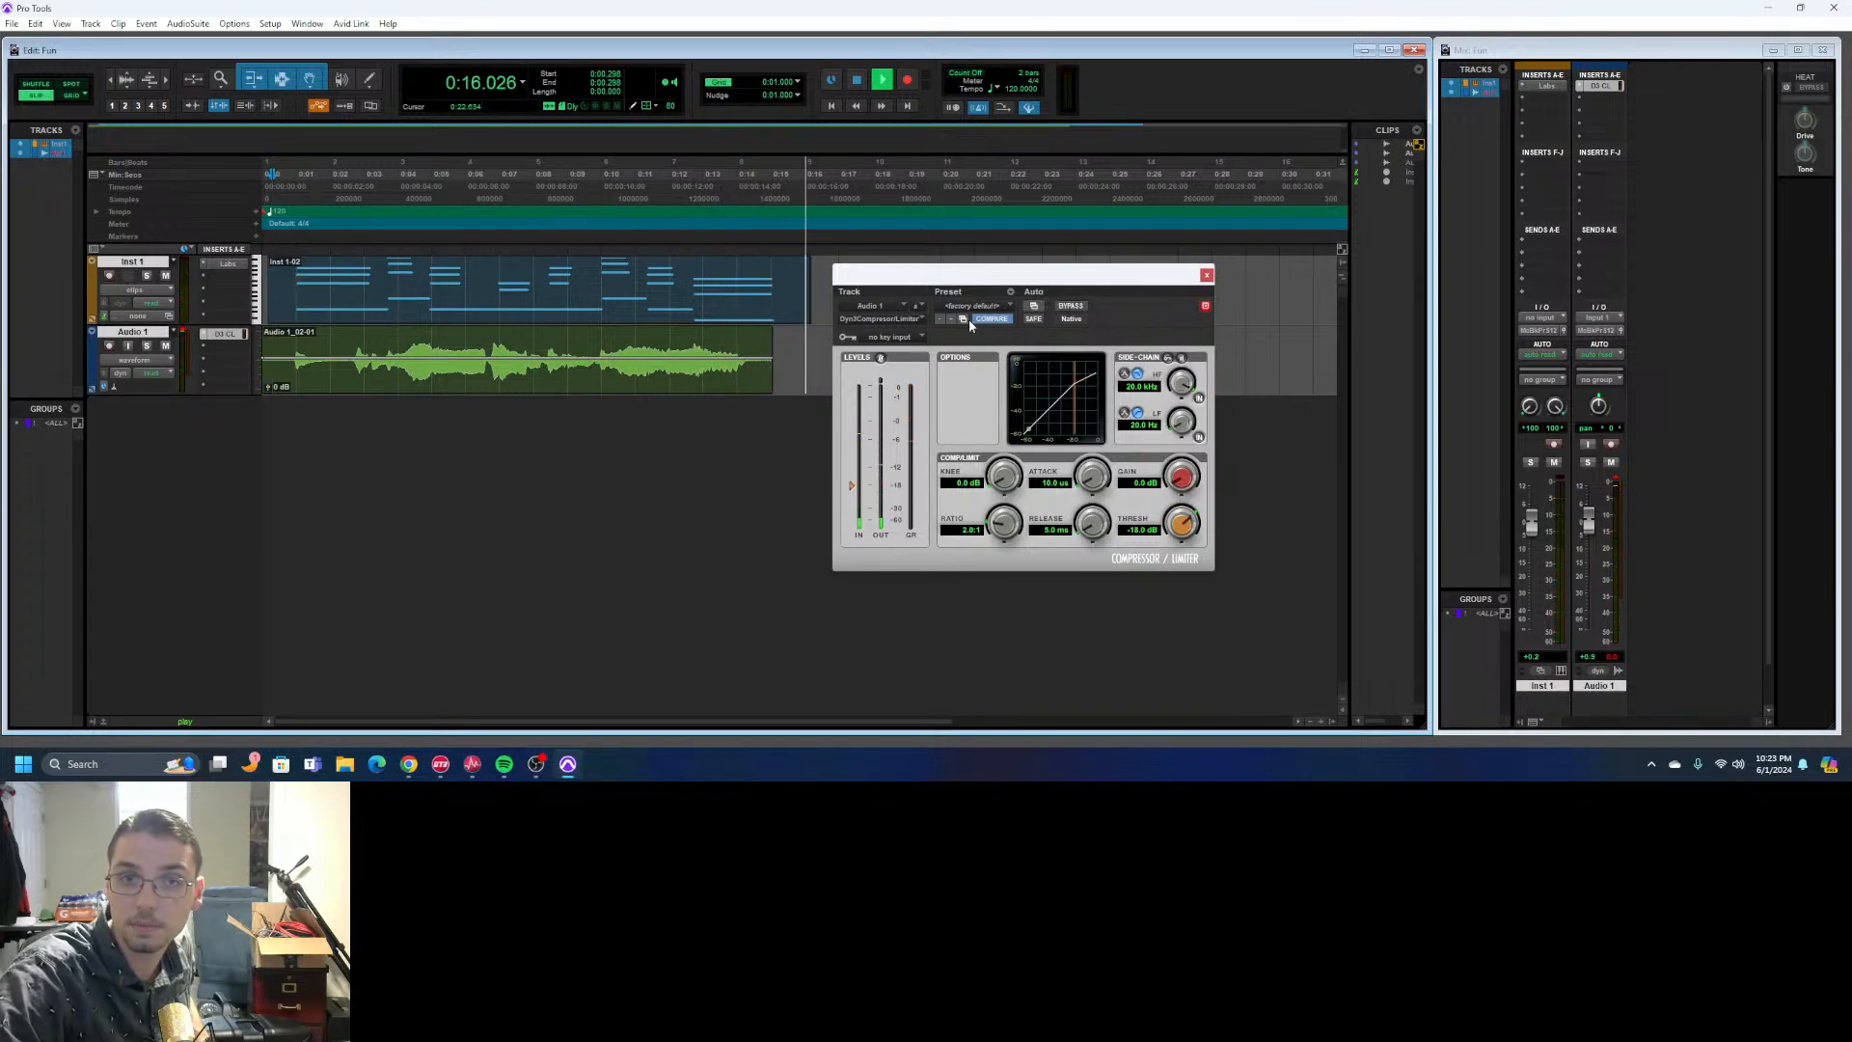
left_click(856, 80)
left_click(886, 81)
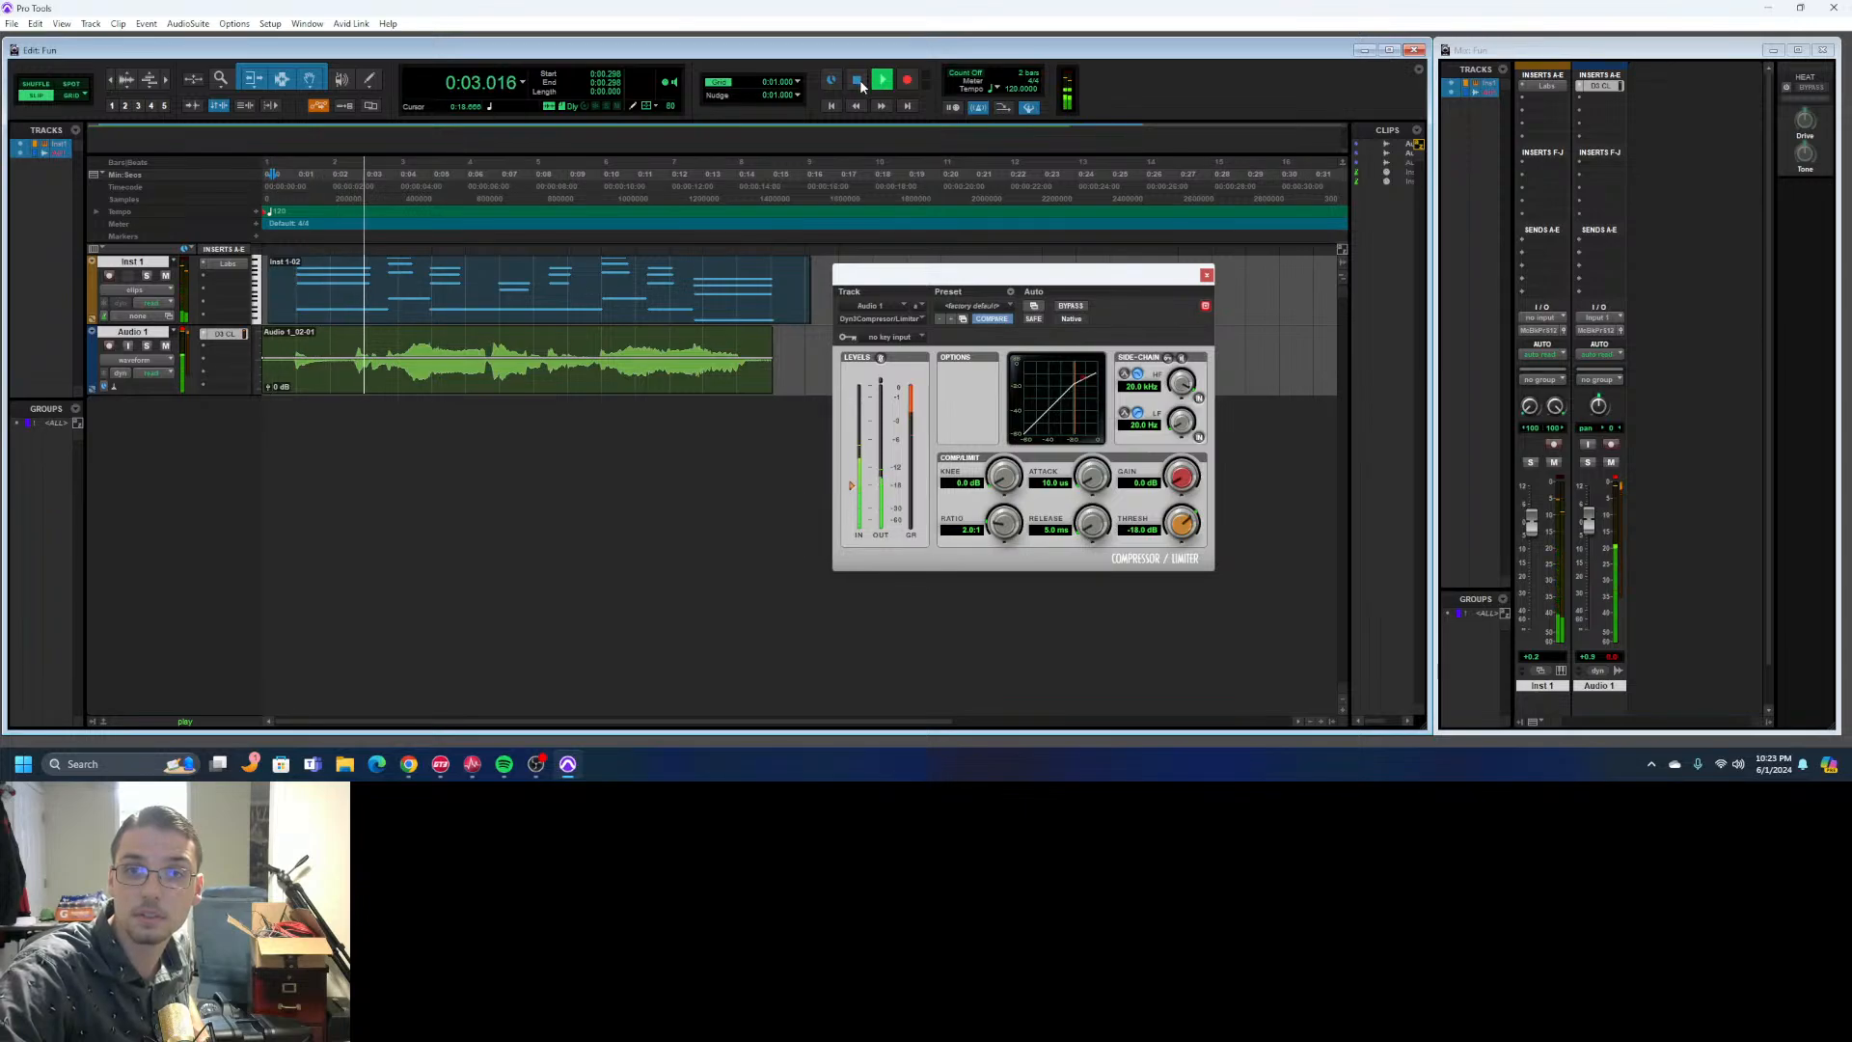
left_click(857, 81)
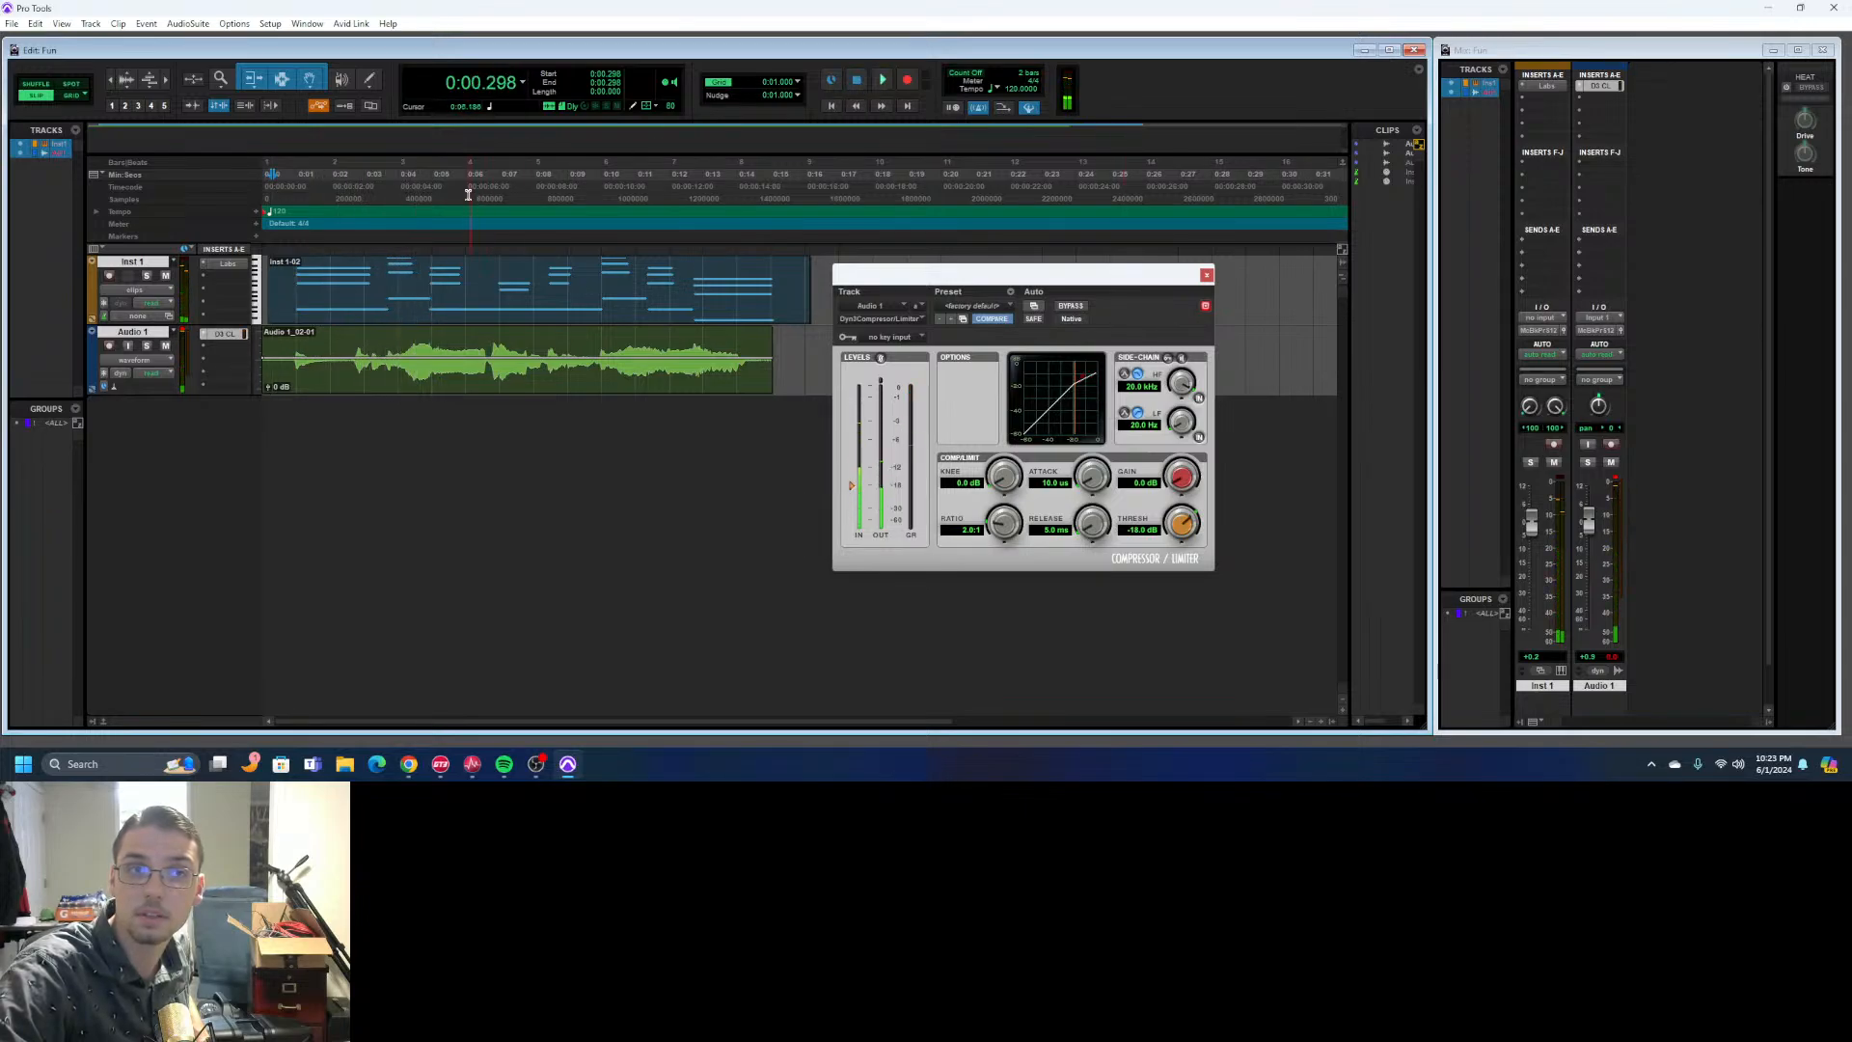
- Set the compressor's makeup gain to 2.0 dB and play both tracks from about 0:02.624
left_click(352, 187)
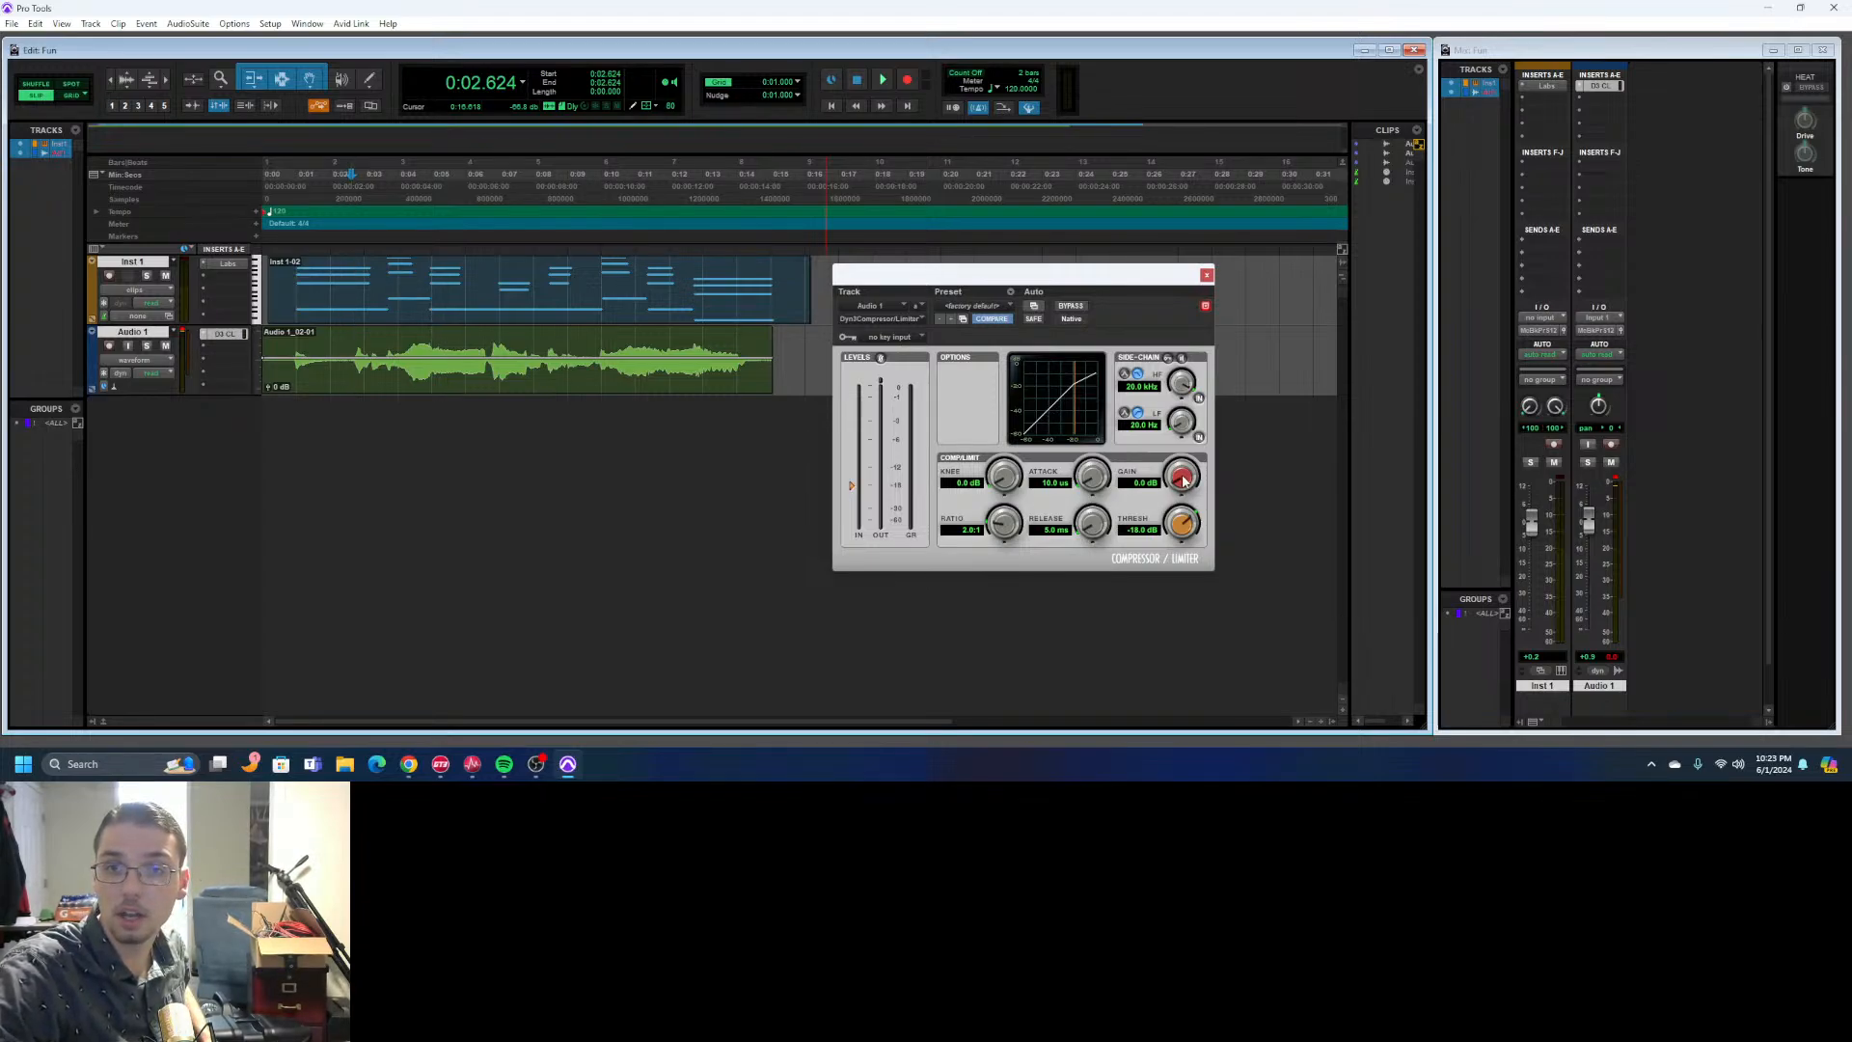
left_click_drag(1183, 480, 1124, 531)
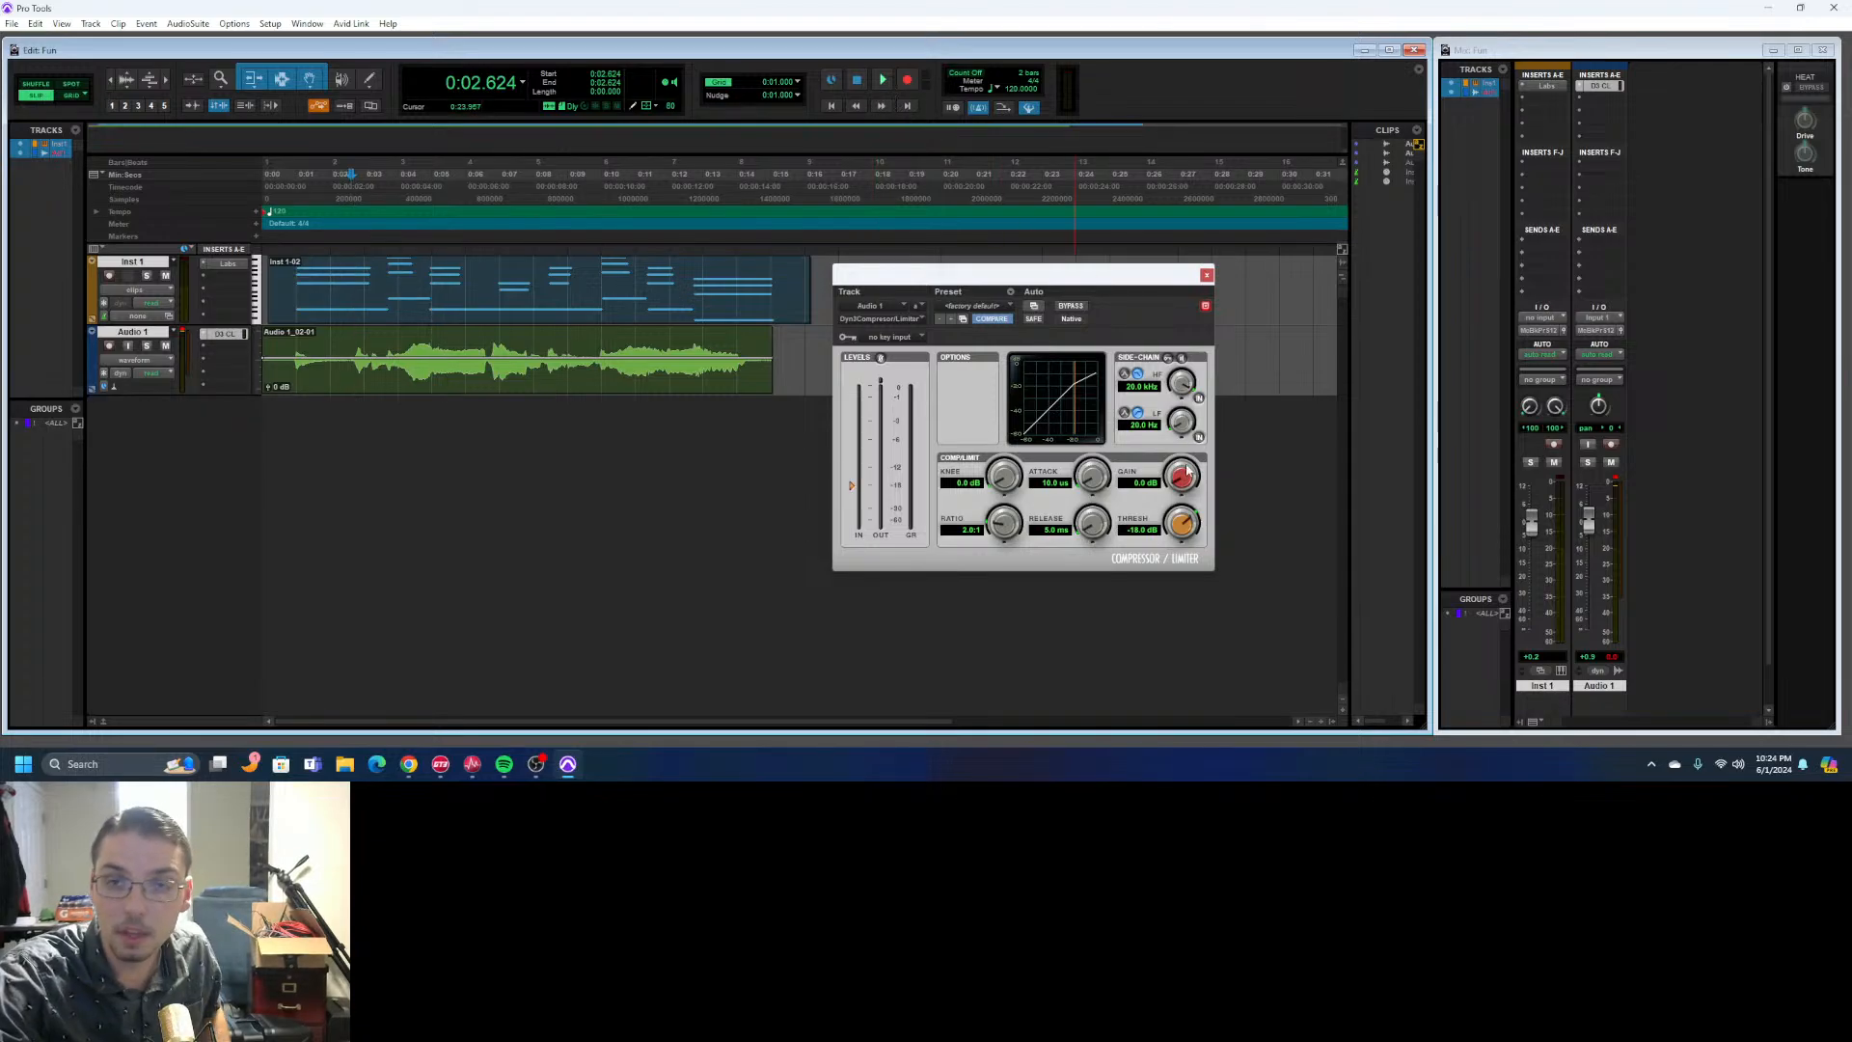
left_click_drag(1182, 478, 1151, 504)
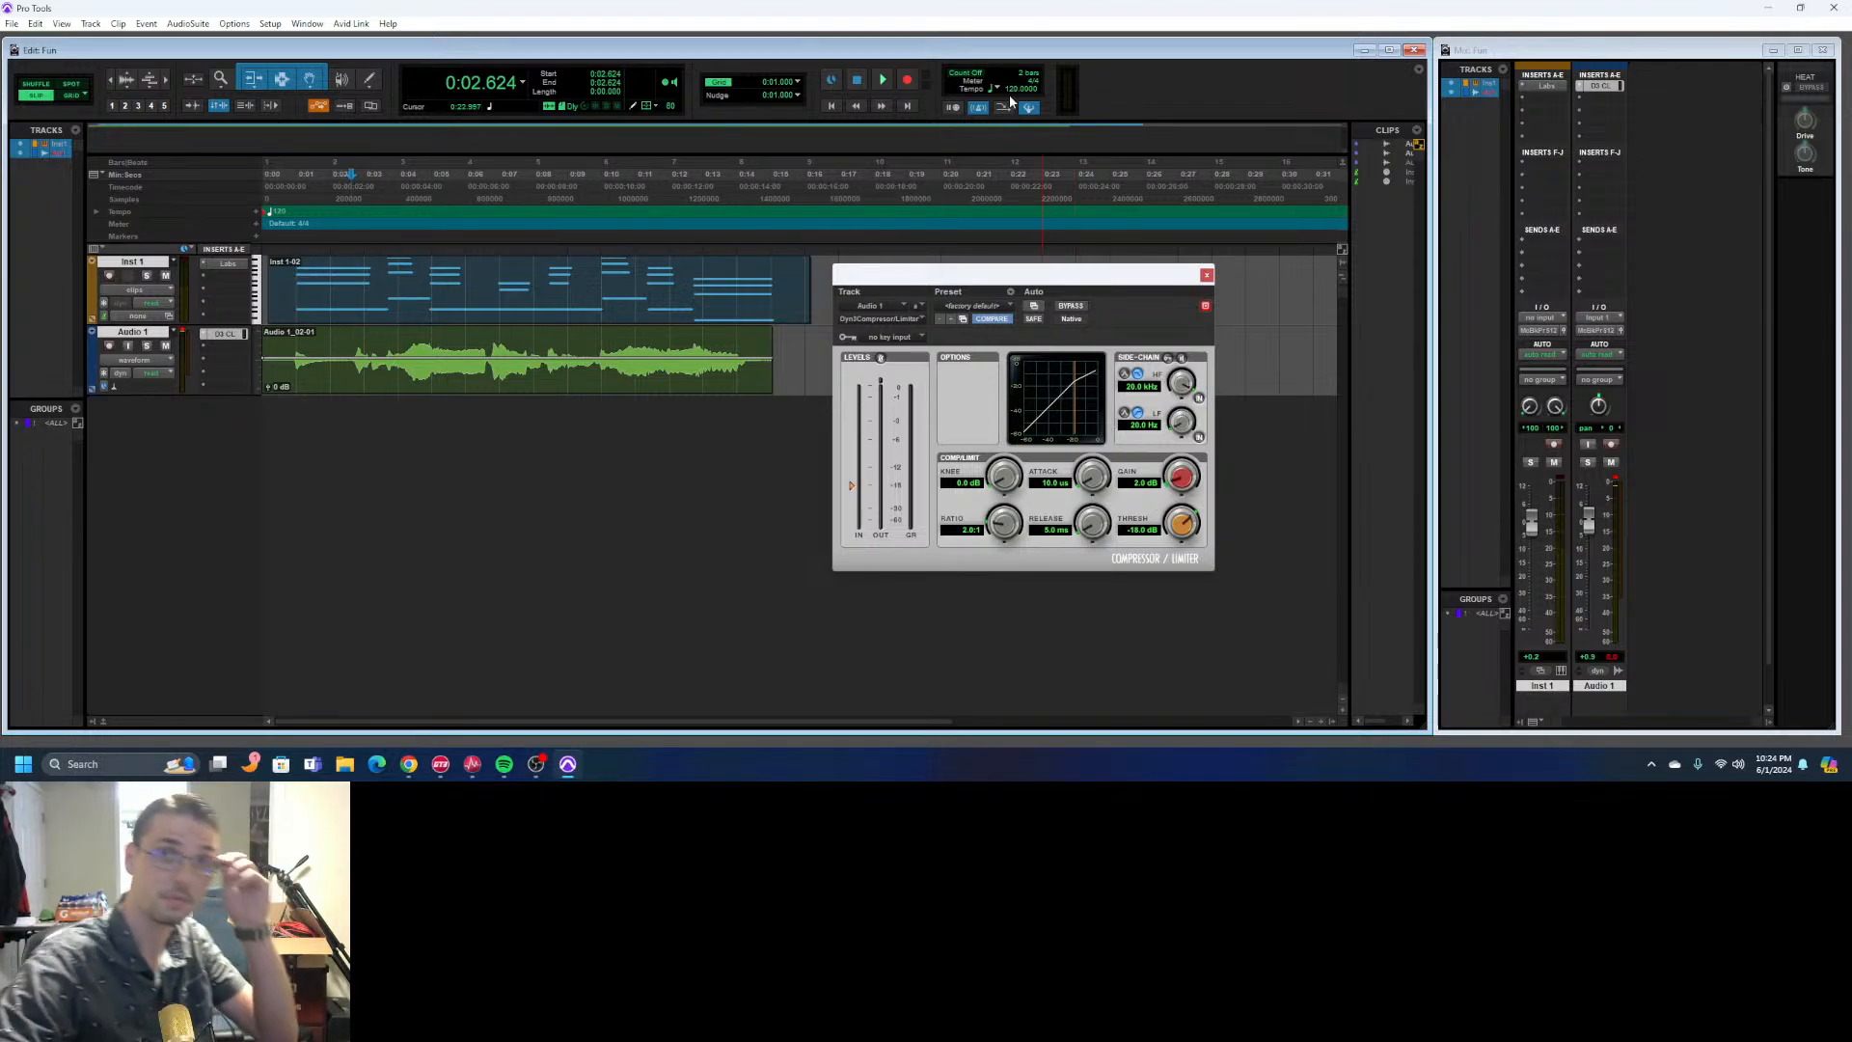
left_click(881, 81)
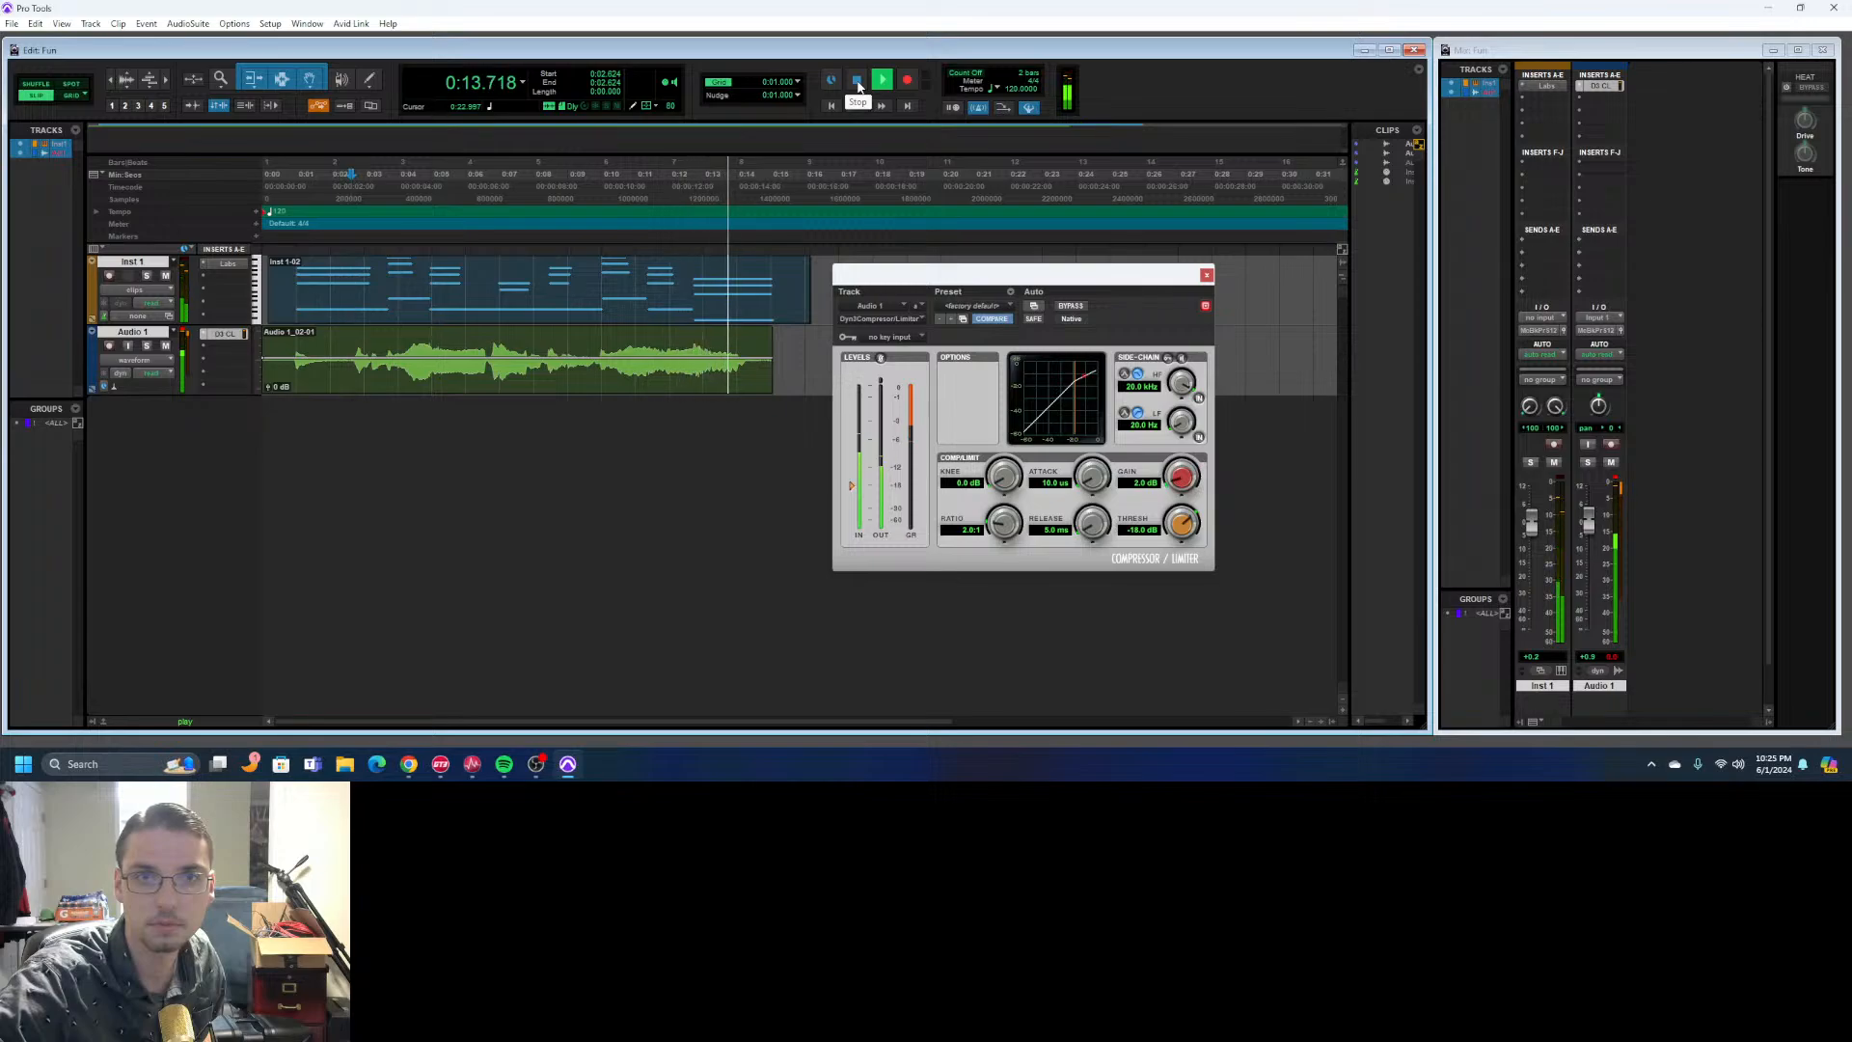
left_click(858, 82)
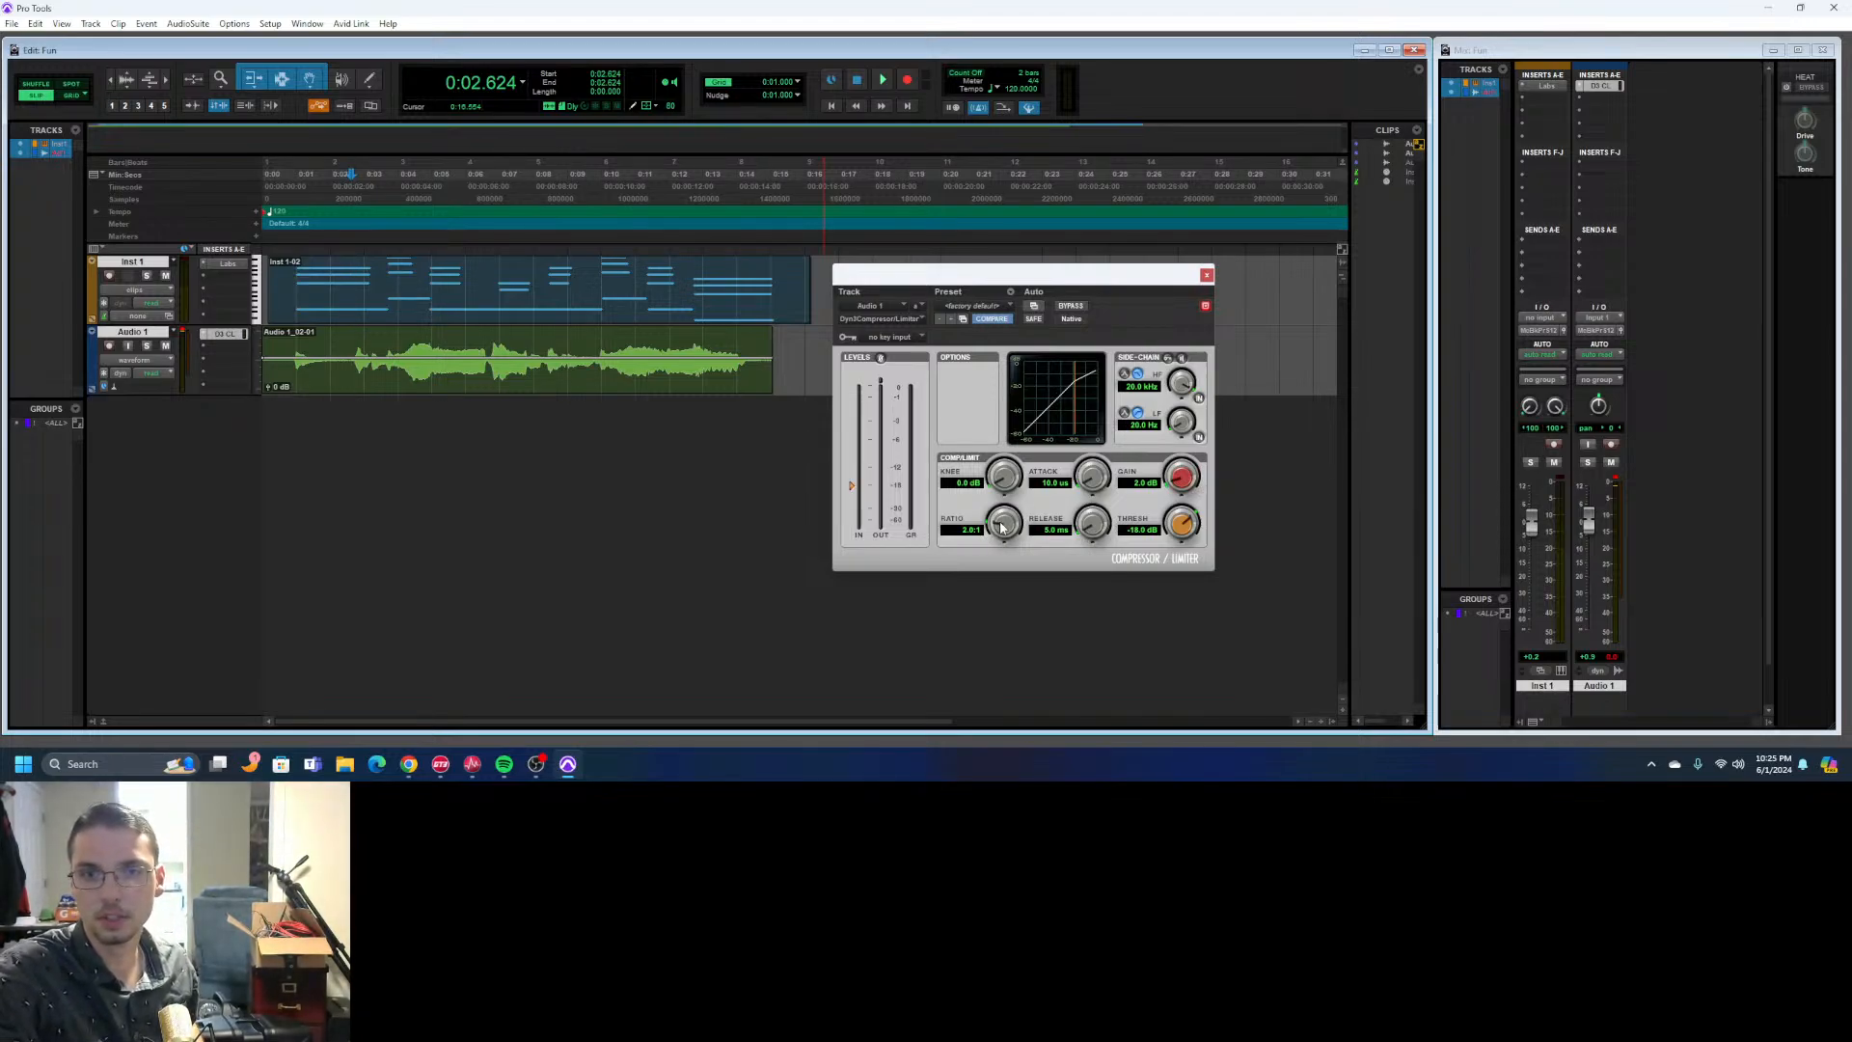
- Try a compressor ratio of 4.0:1 and play both tracks to hear the heavier compression
left_click_drag(1006, 515, 1006, 509)
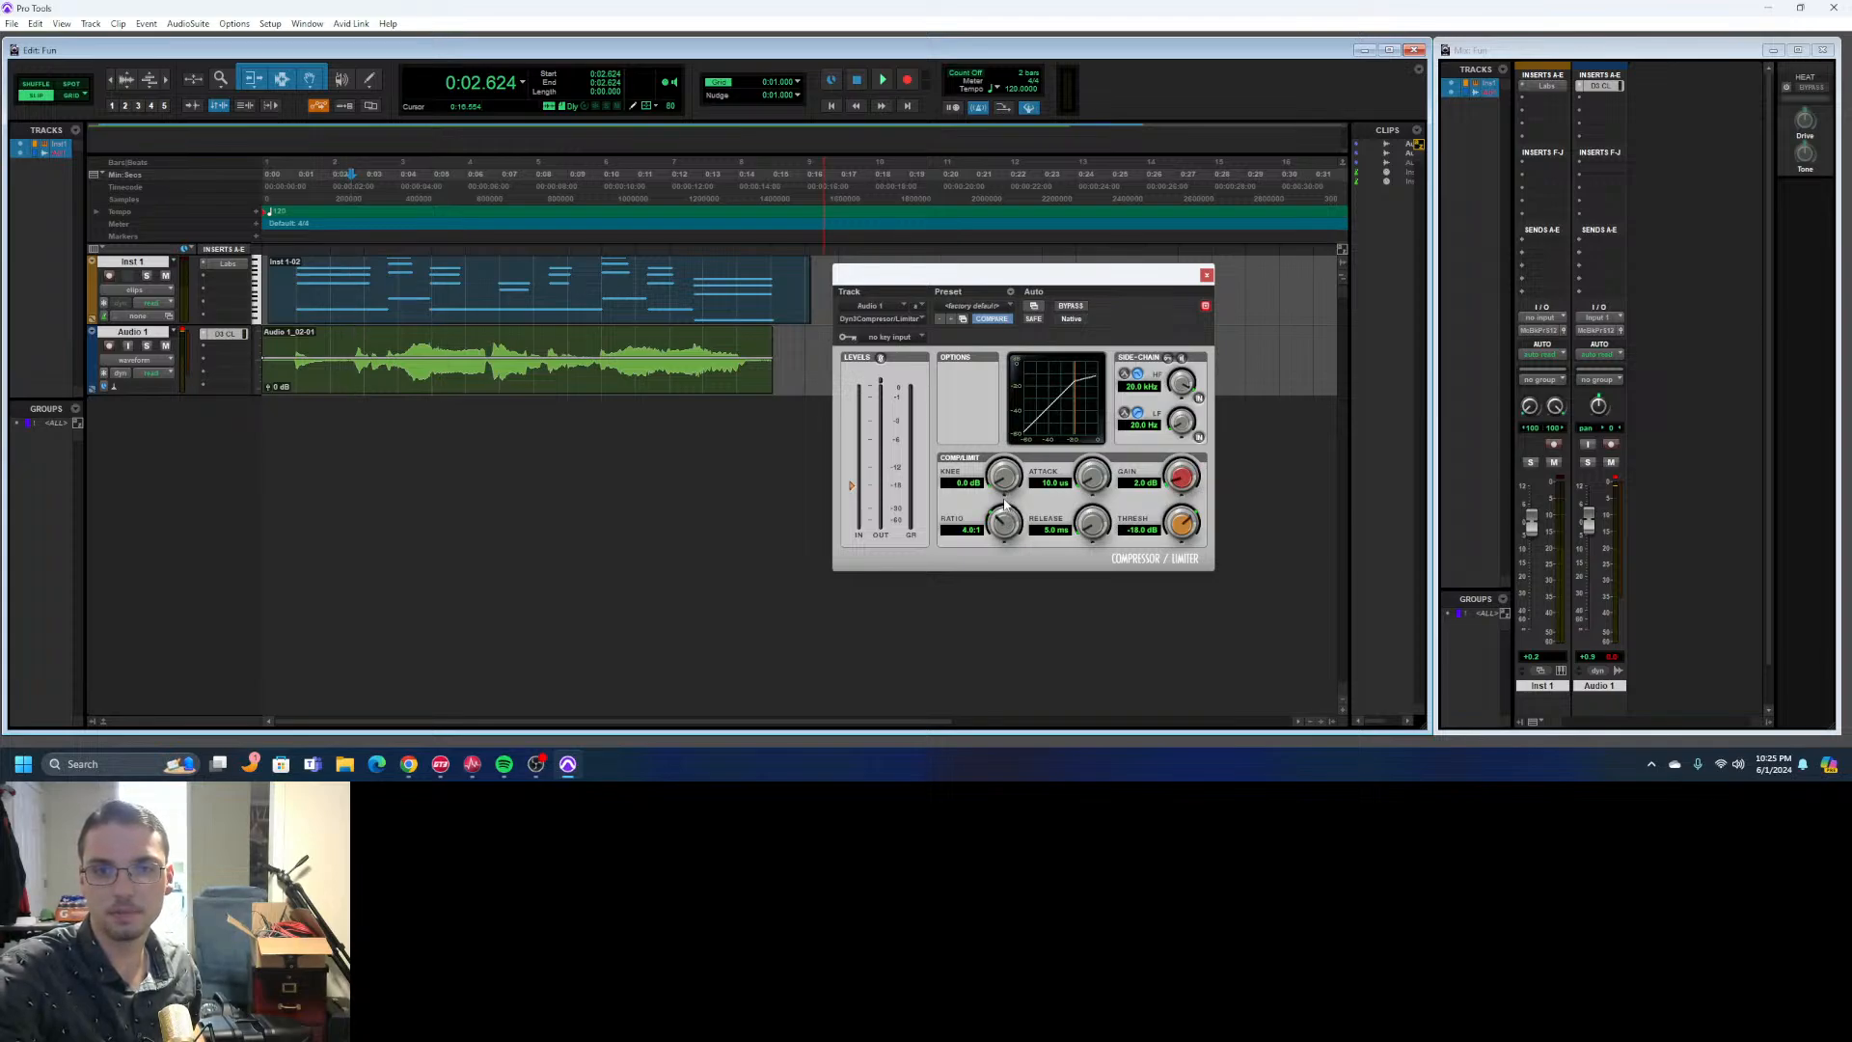
left_click(883, 81)
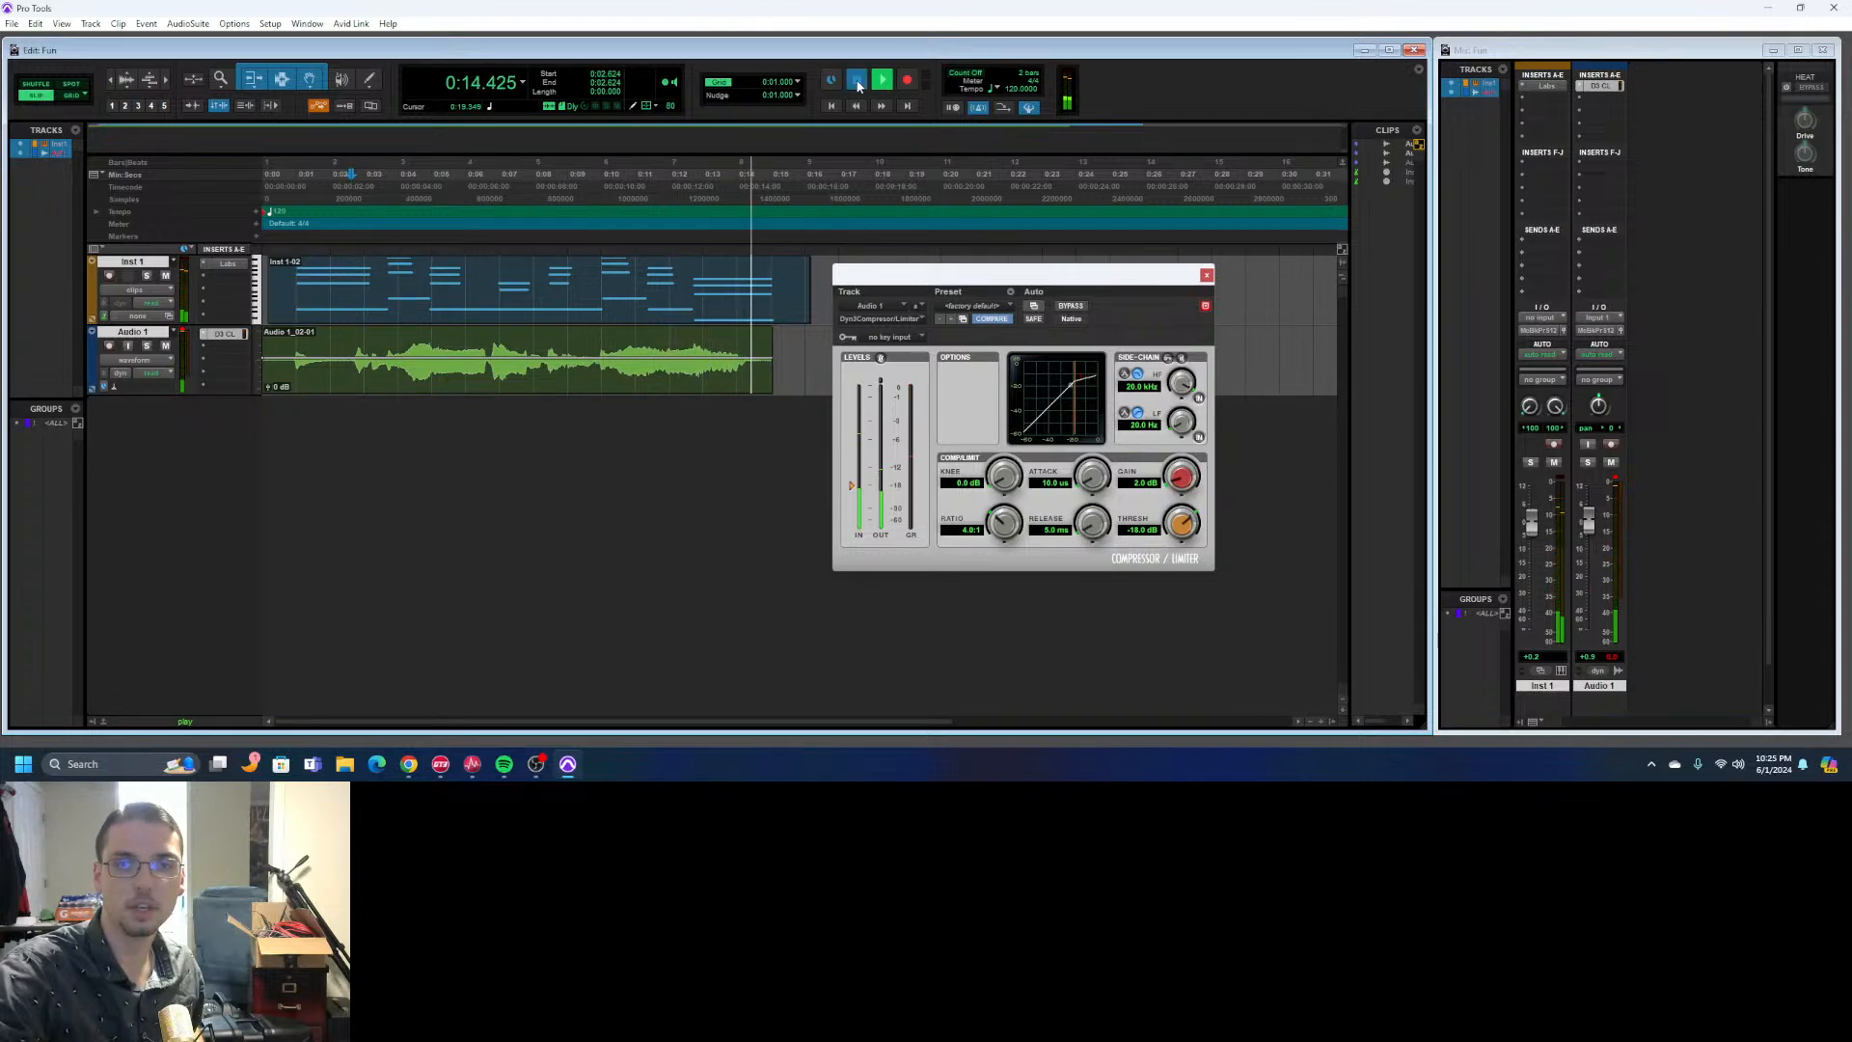
left_click(857, 82)
mouse_move(1079, 282)
left_mouse_down()
mouse_move(1095, 326)
mouse_move(1102, 295)
left_mouse_up()
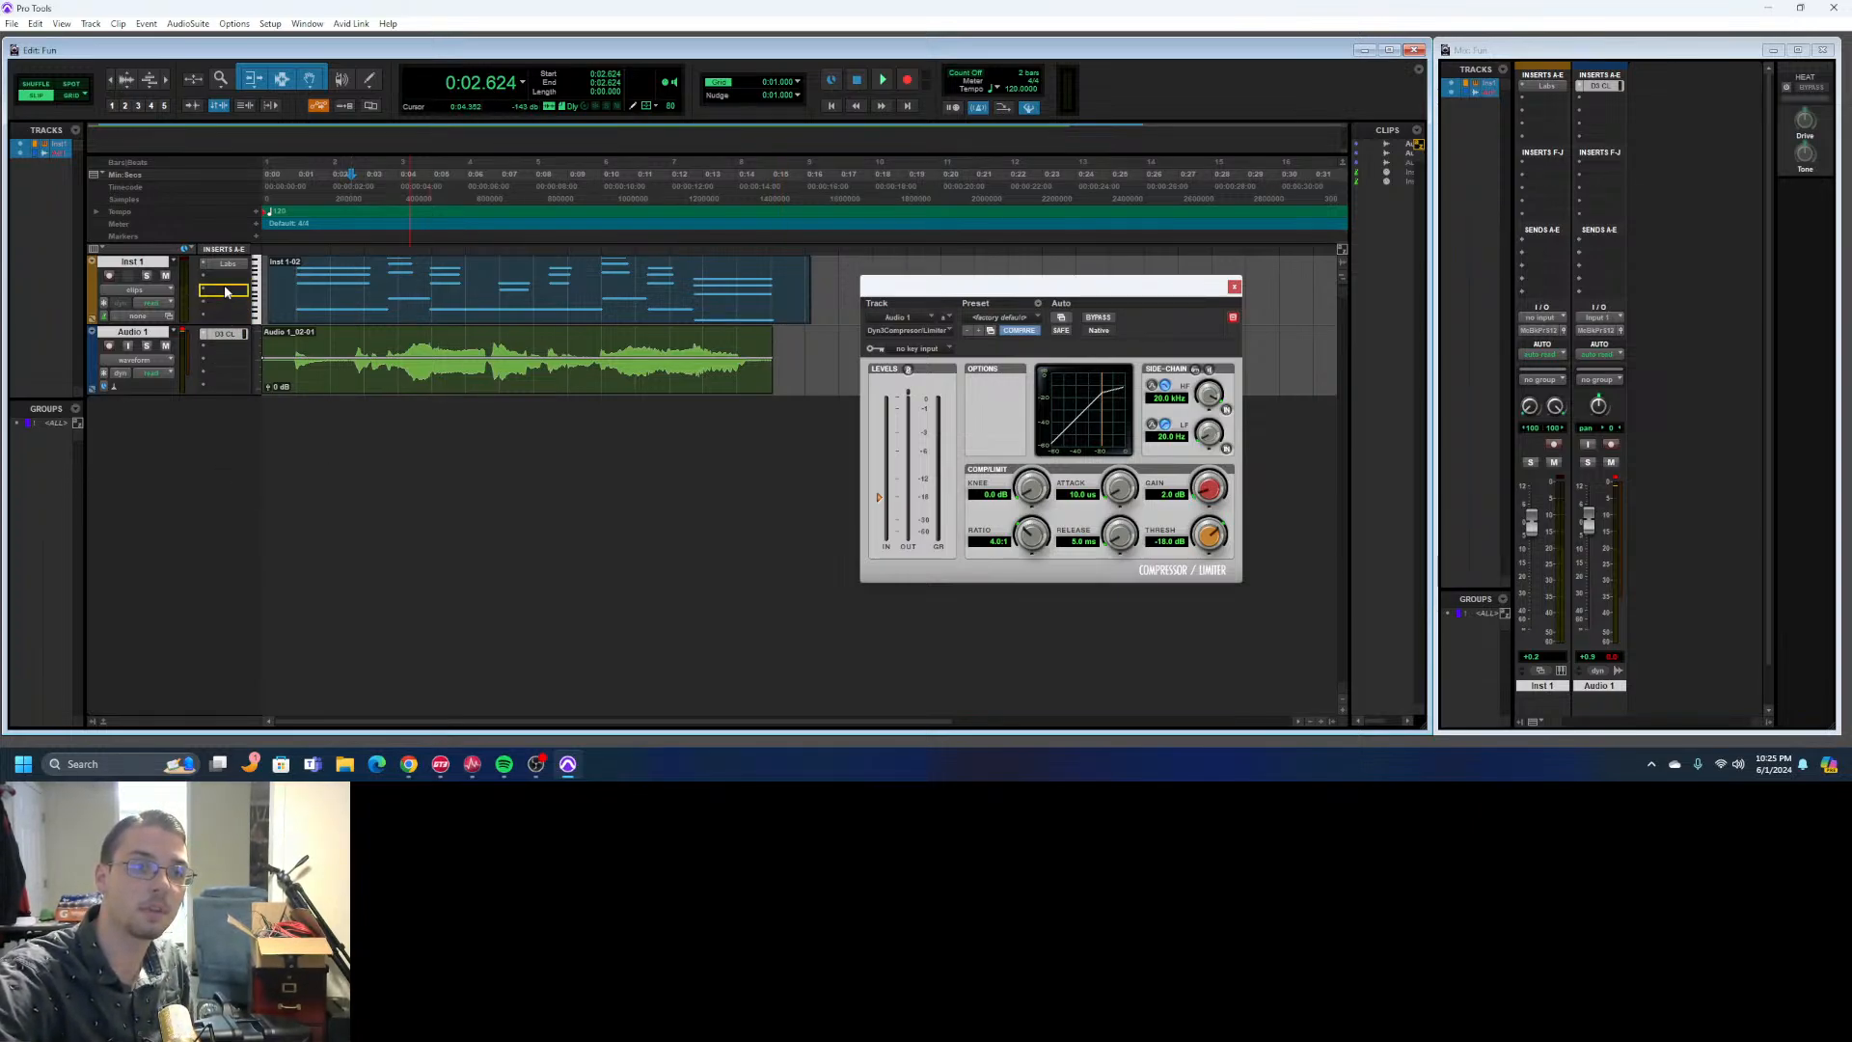
- Move the compressor insert from Audio 1 to Inst 1, mute Audio 1 and play the instrument alone
left_click_drag(225, 292, 224, 282)
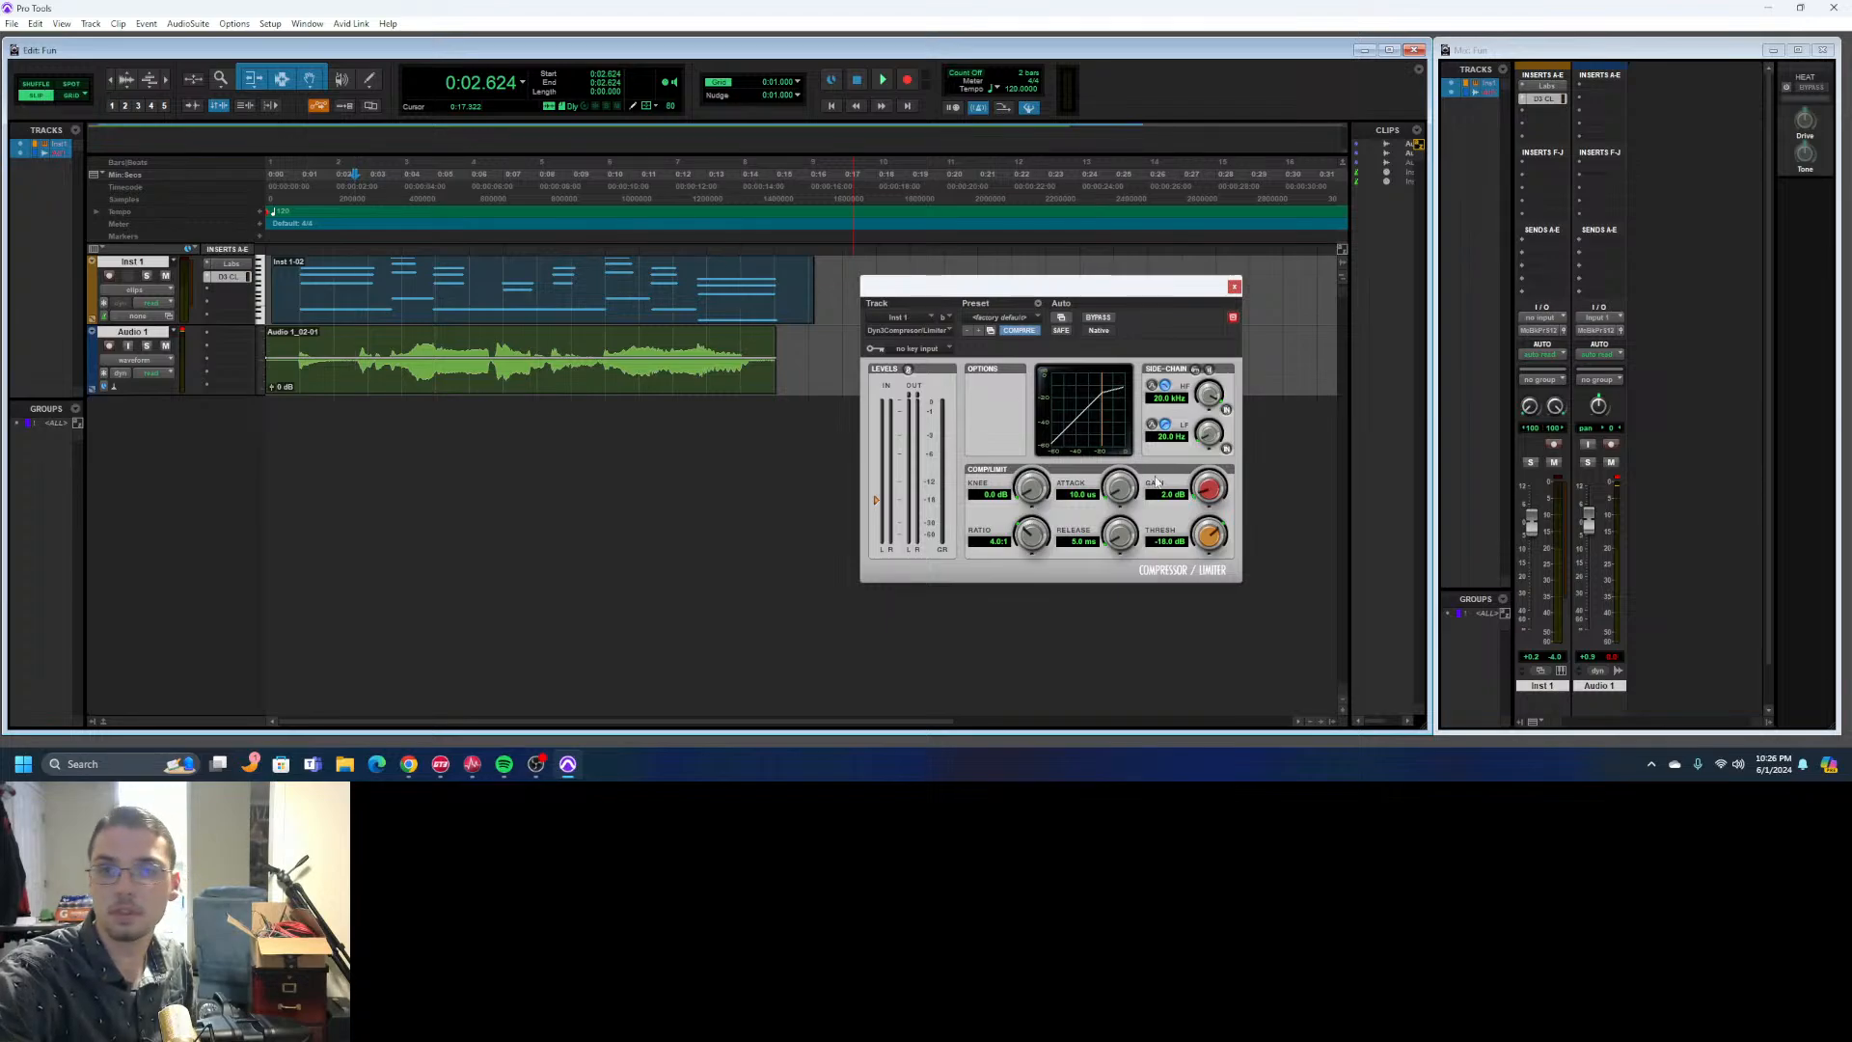
left_click(165, 345)
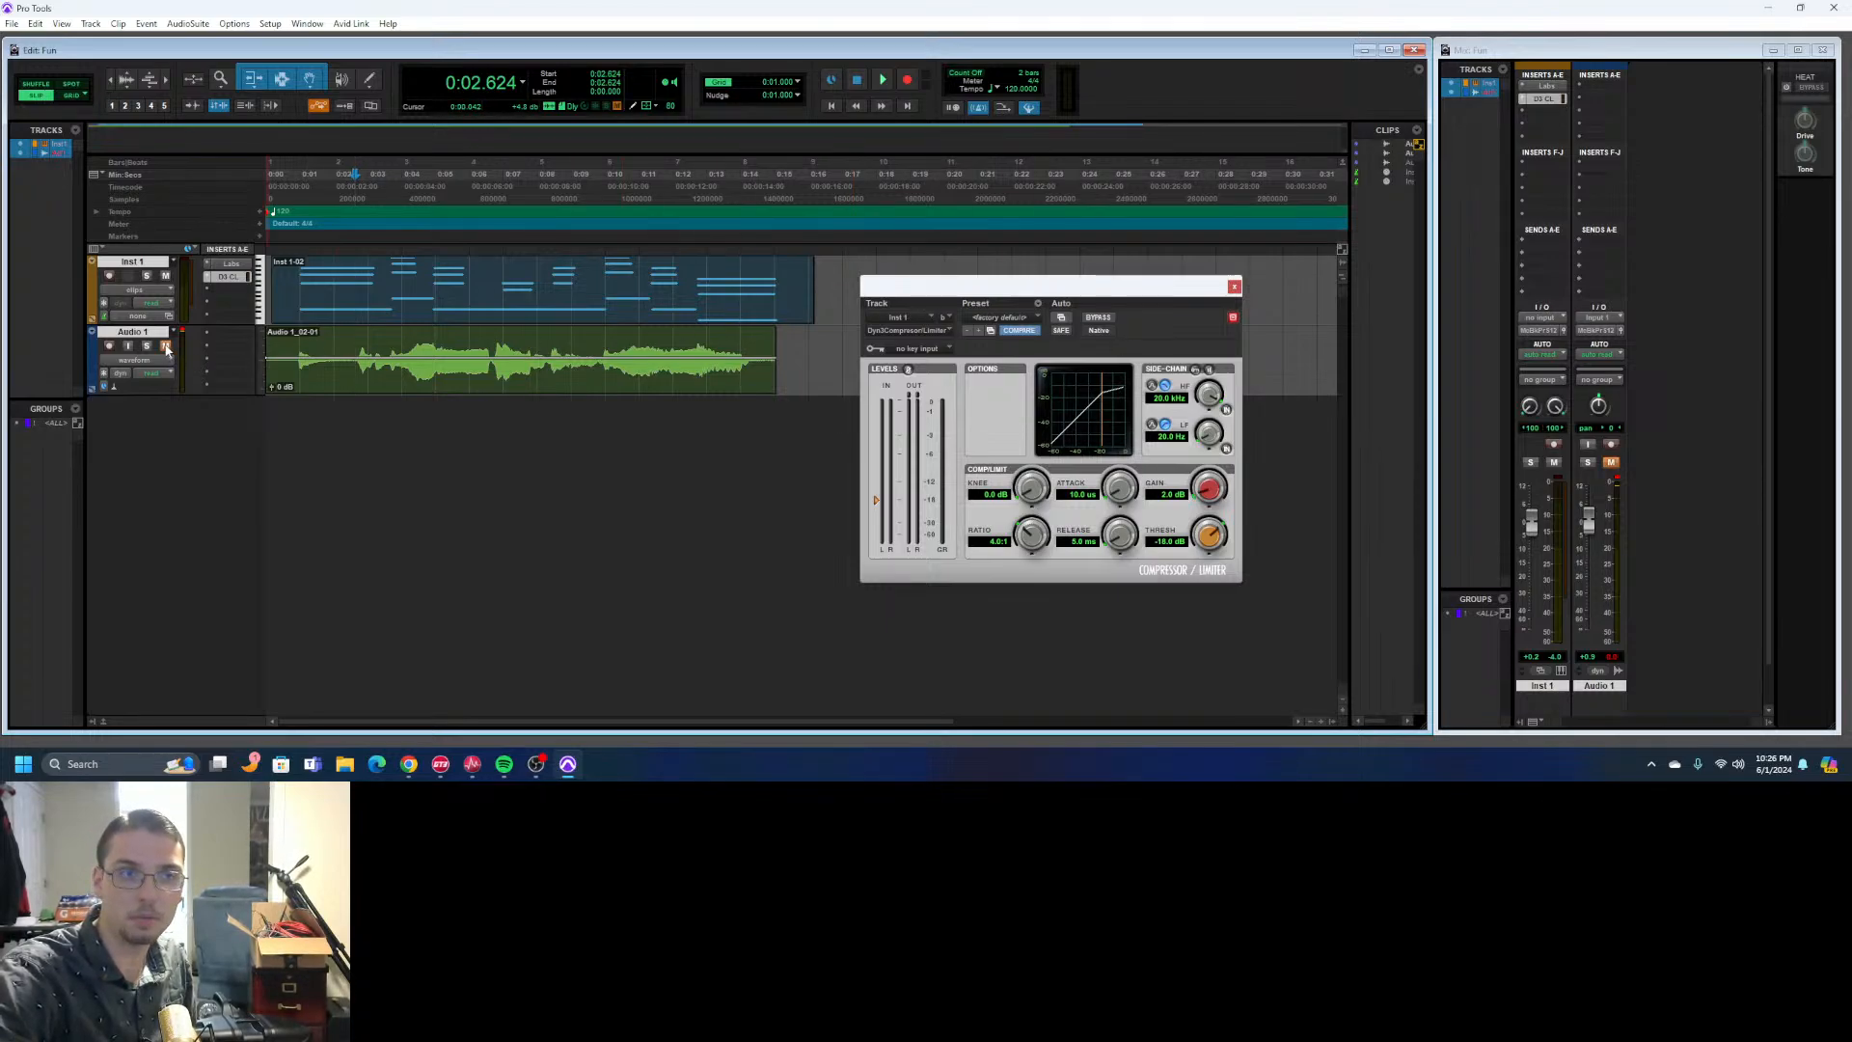
left_click(885, 82)
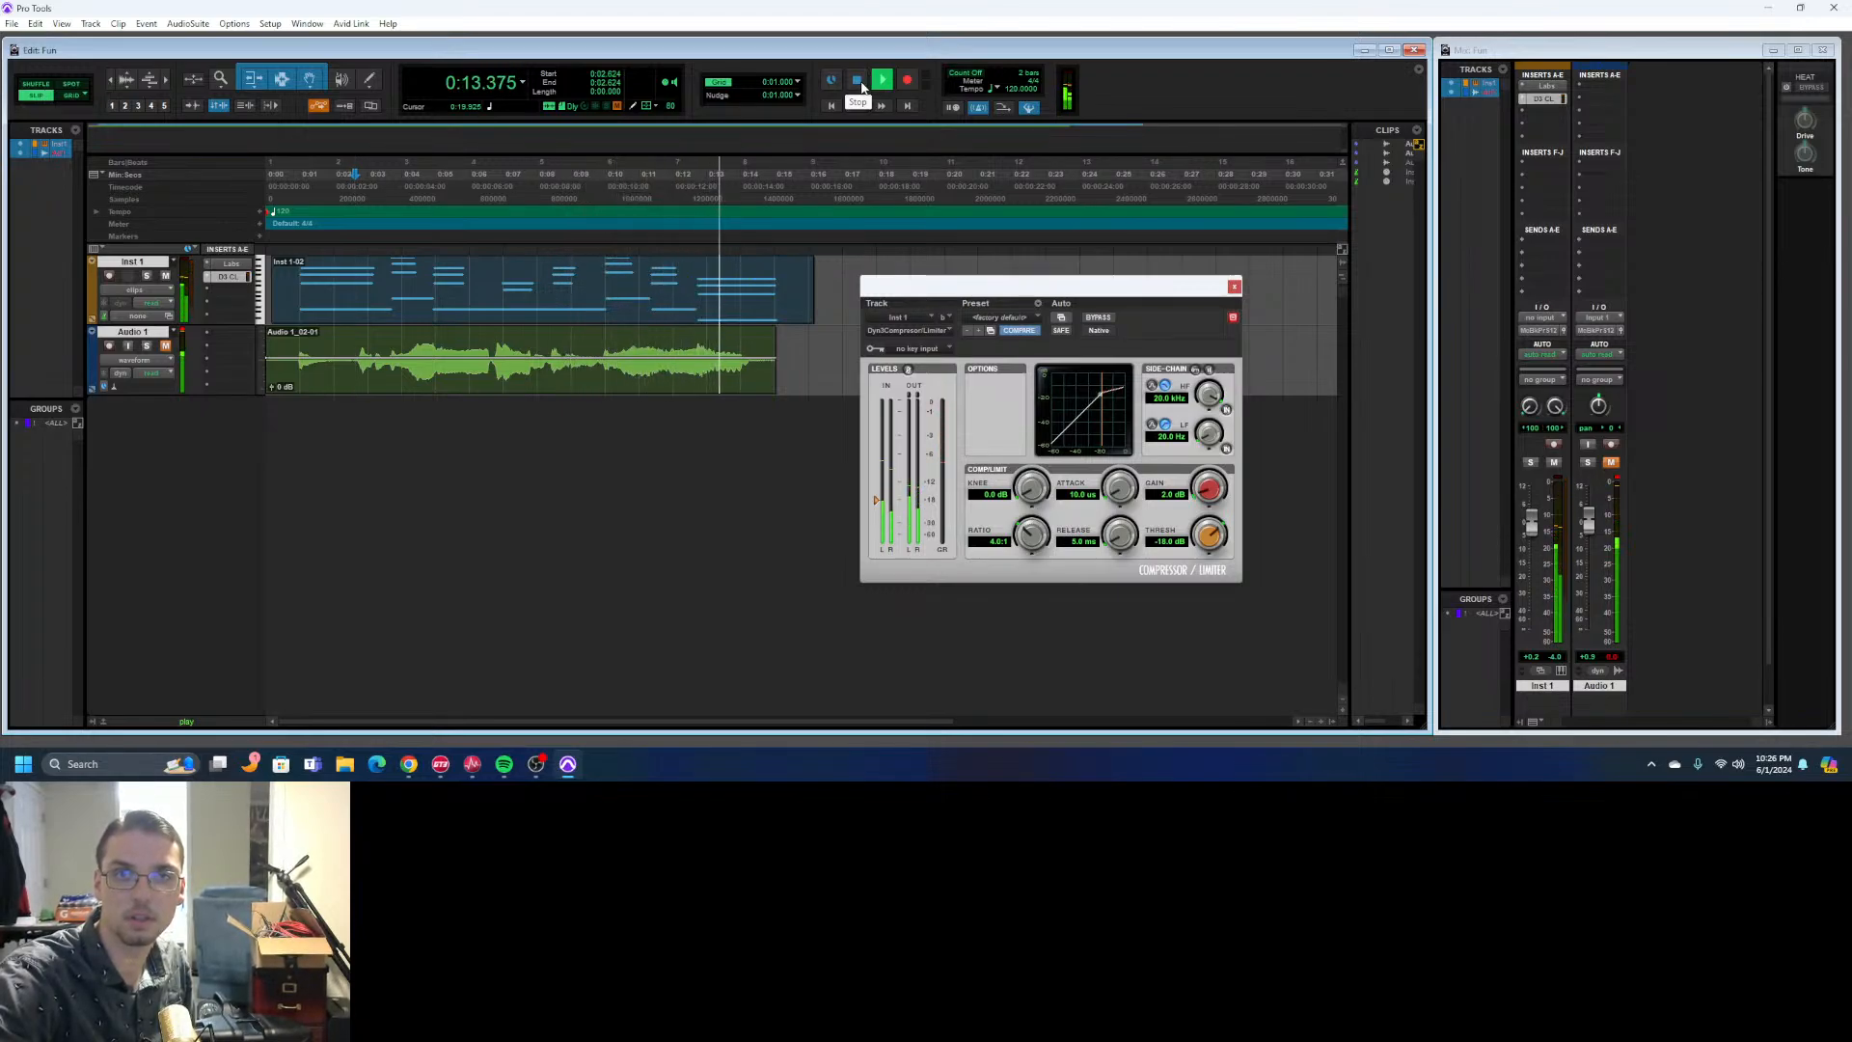
left_click(858, 81)
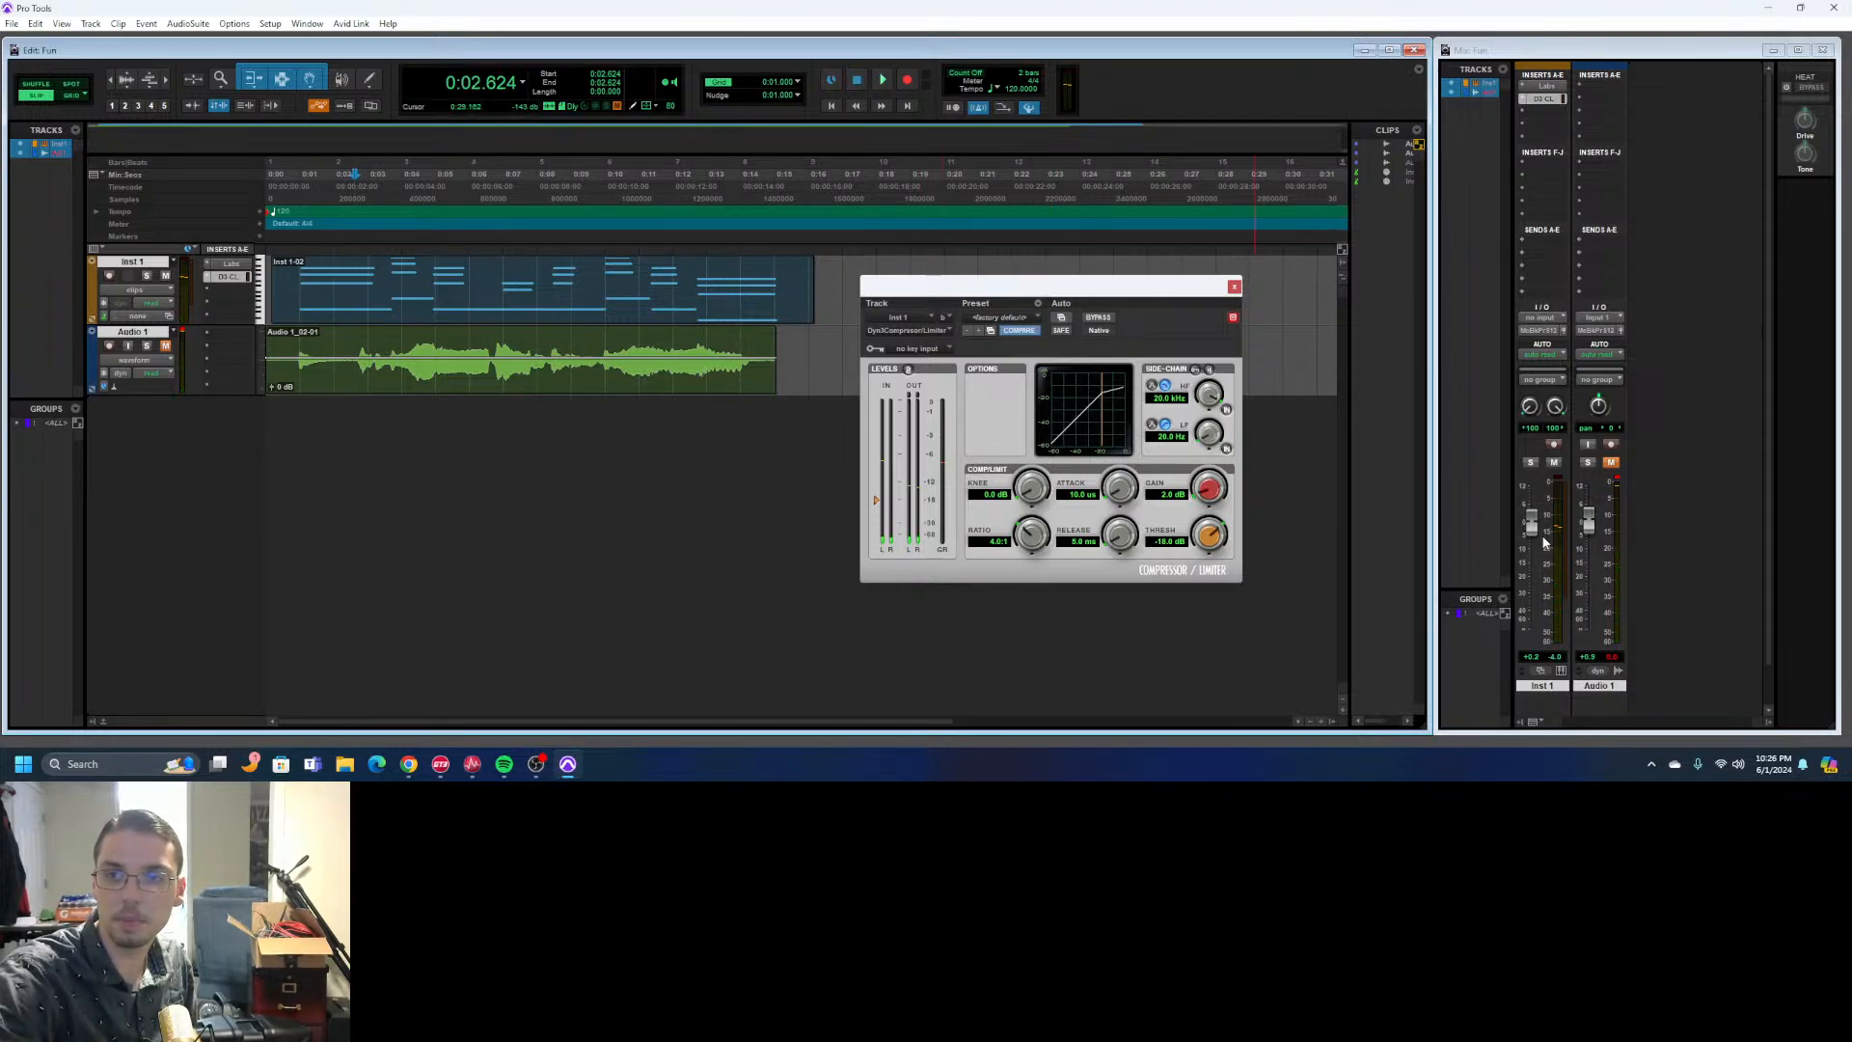
- Play Inst 1 with its volume fader lowered, and raise the fader back to +0.2 dB during playback
left_click_drag(1532, 526, 1532, 568)
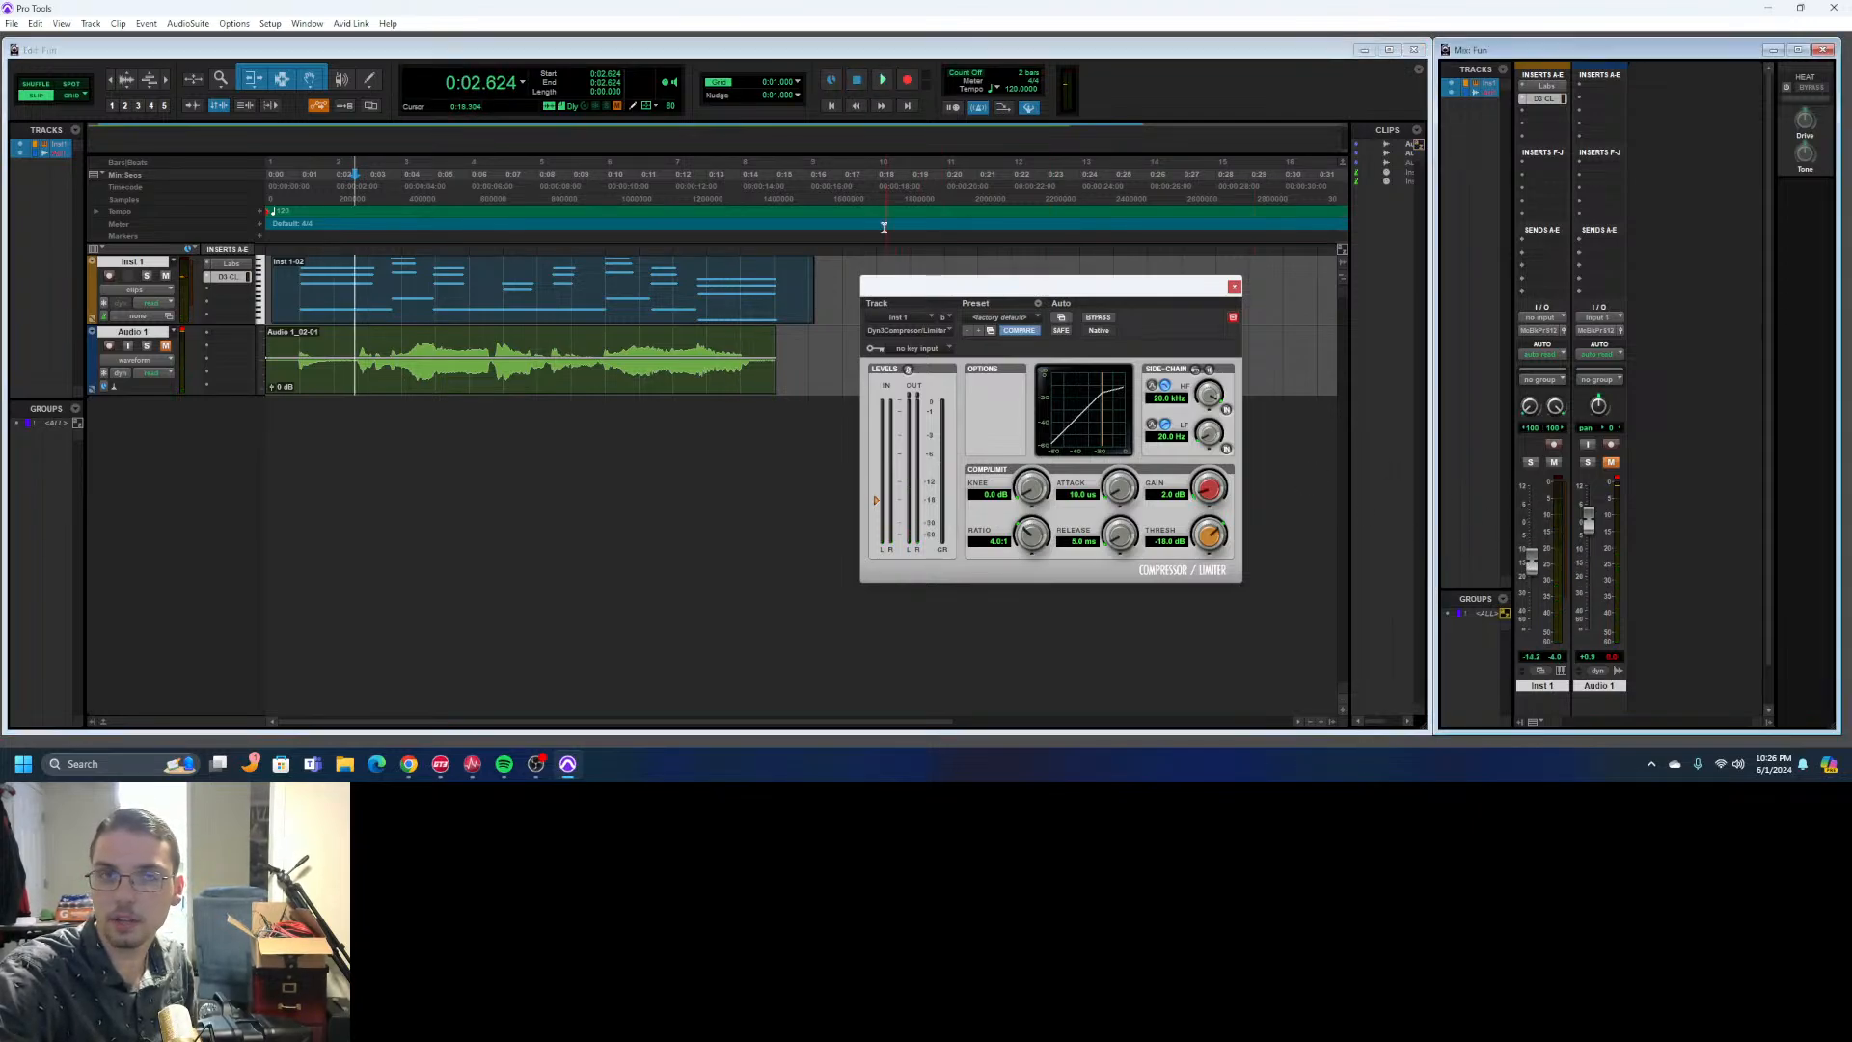
left_click(883, 85)
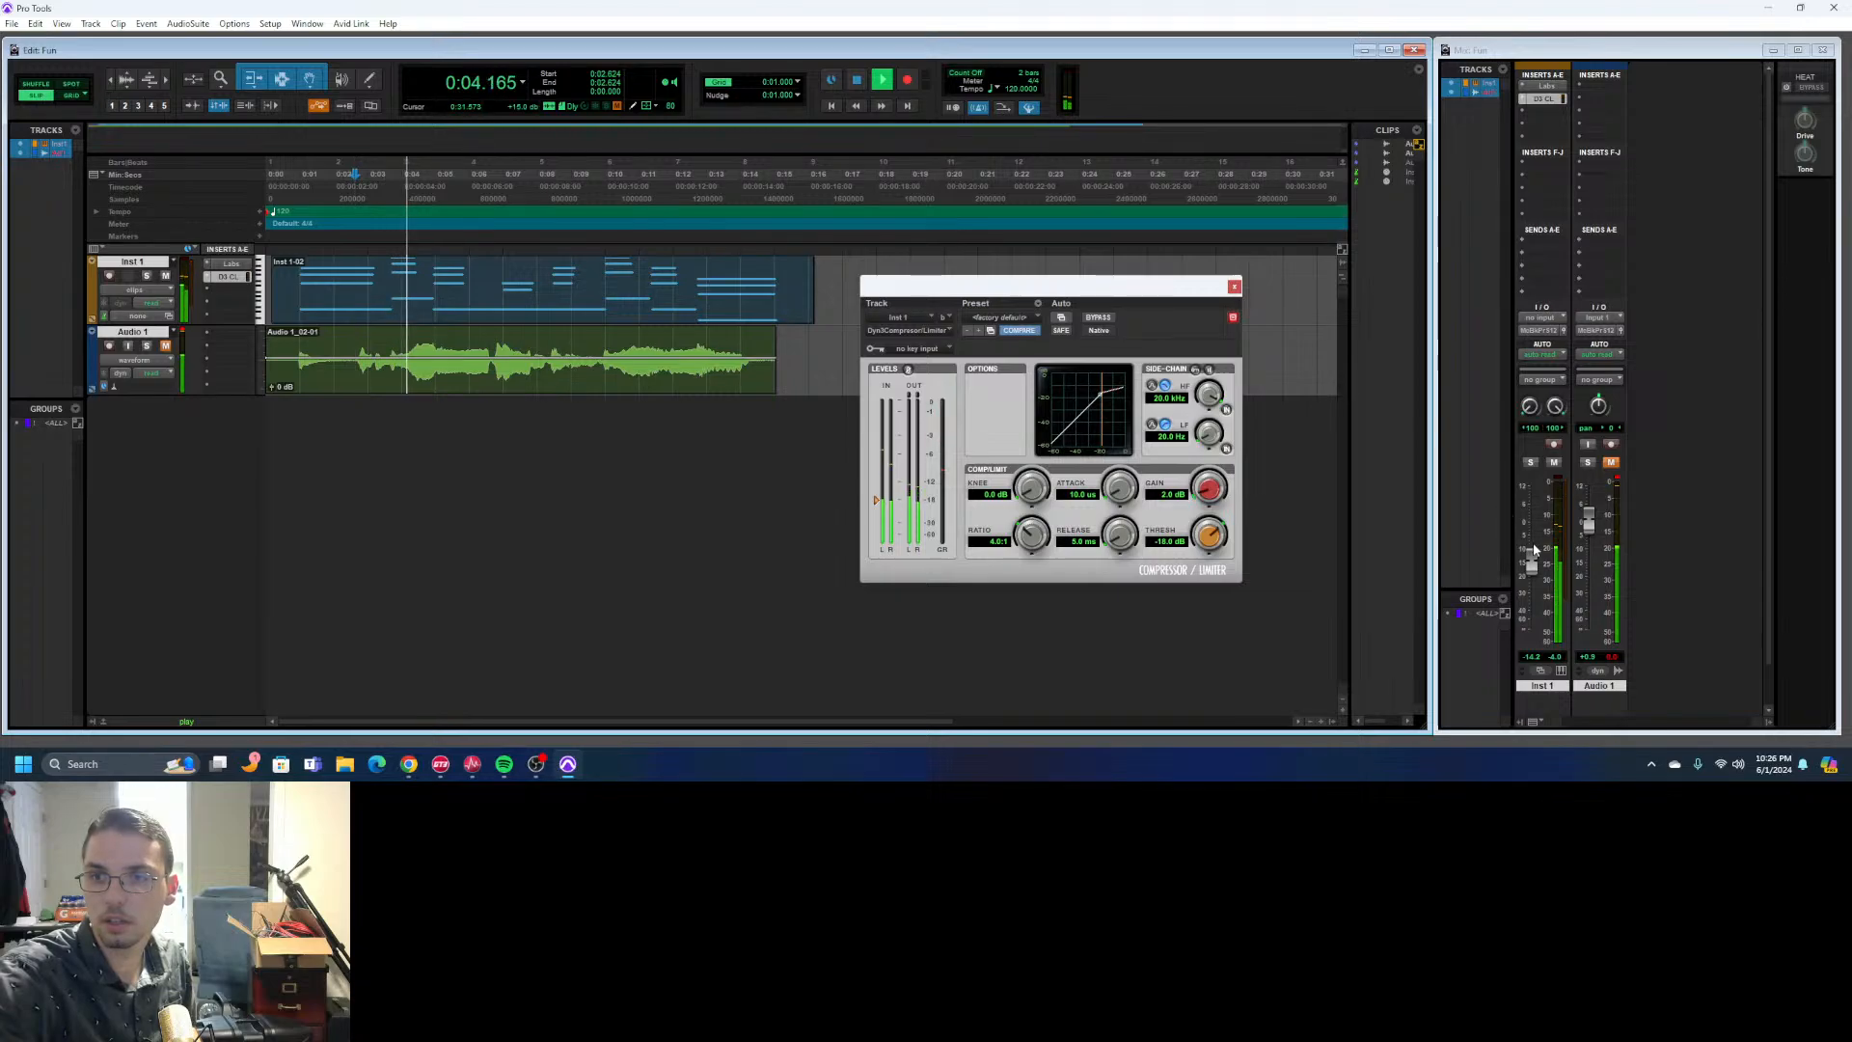
mouse_move(1534, 549)
left_mouse_down()
mouse_move(1530, 486)
mouse_move(1535, 527)
left_mouse_up()
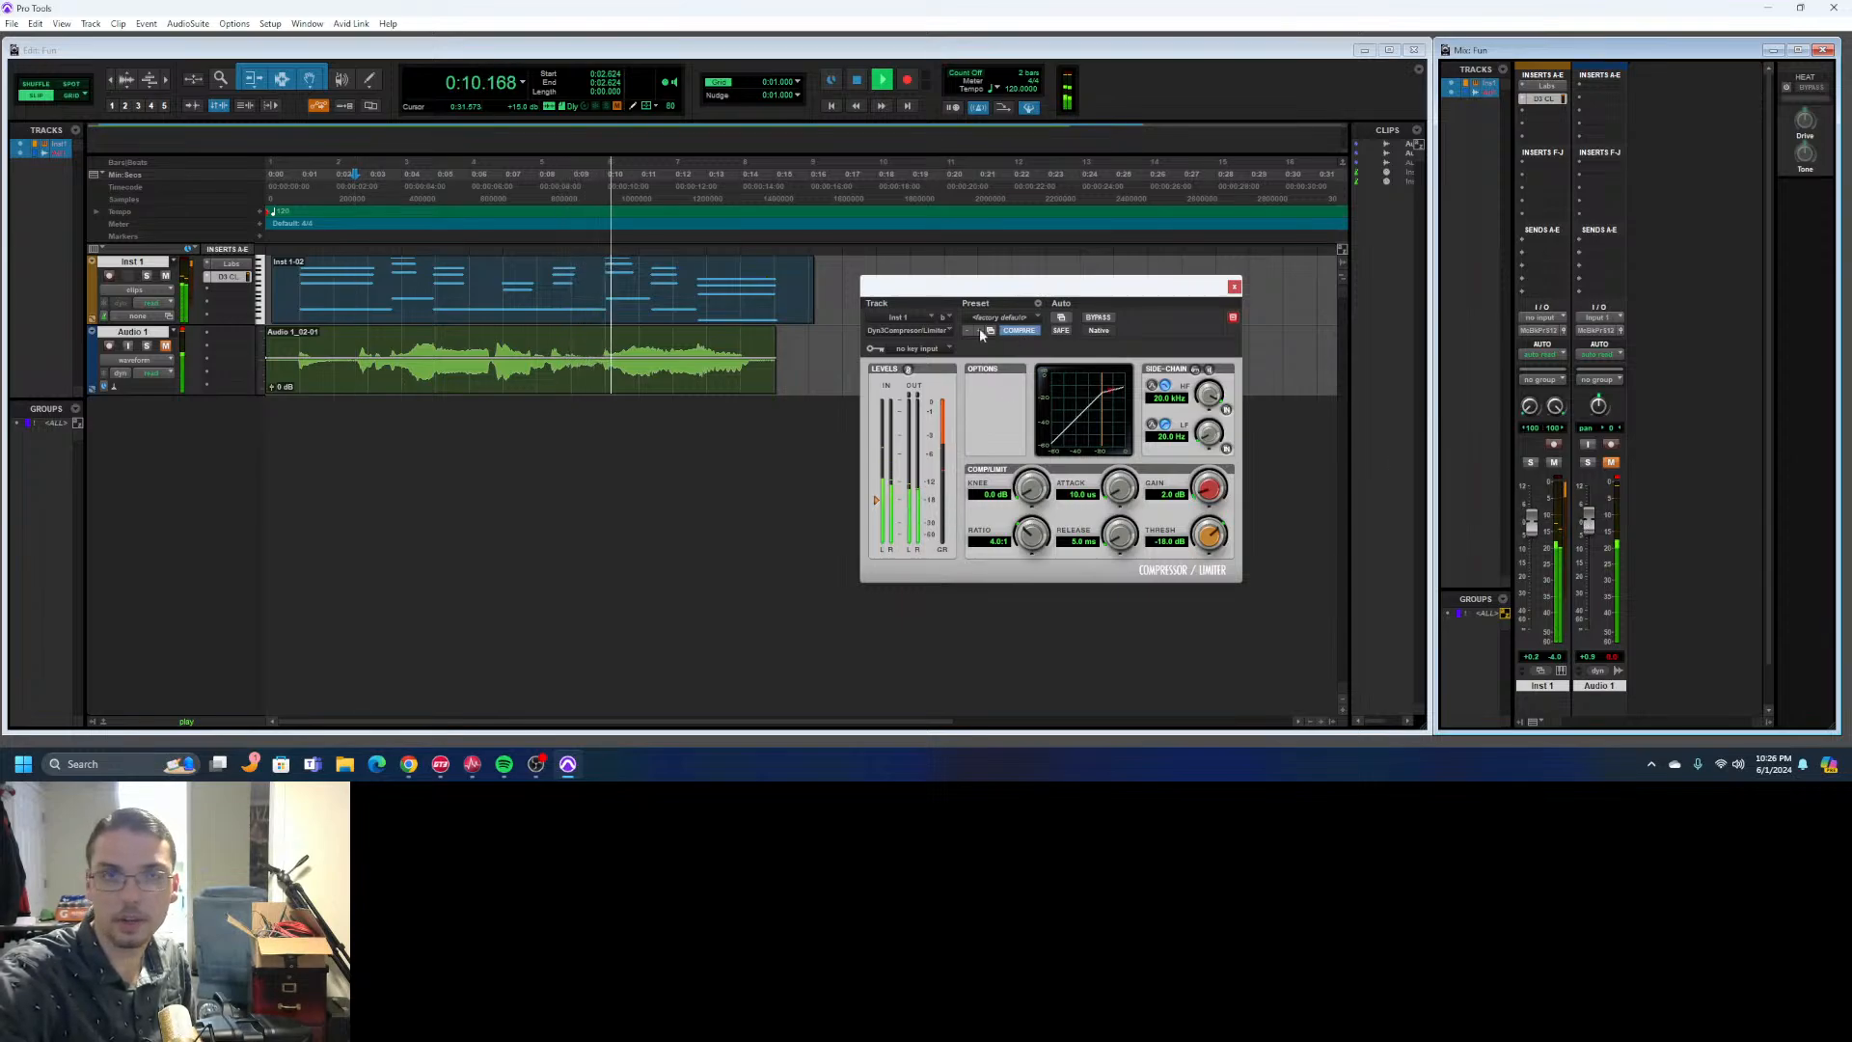
key("space")
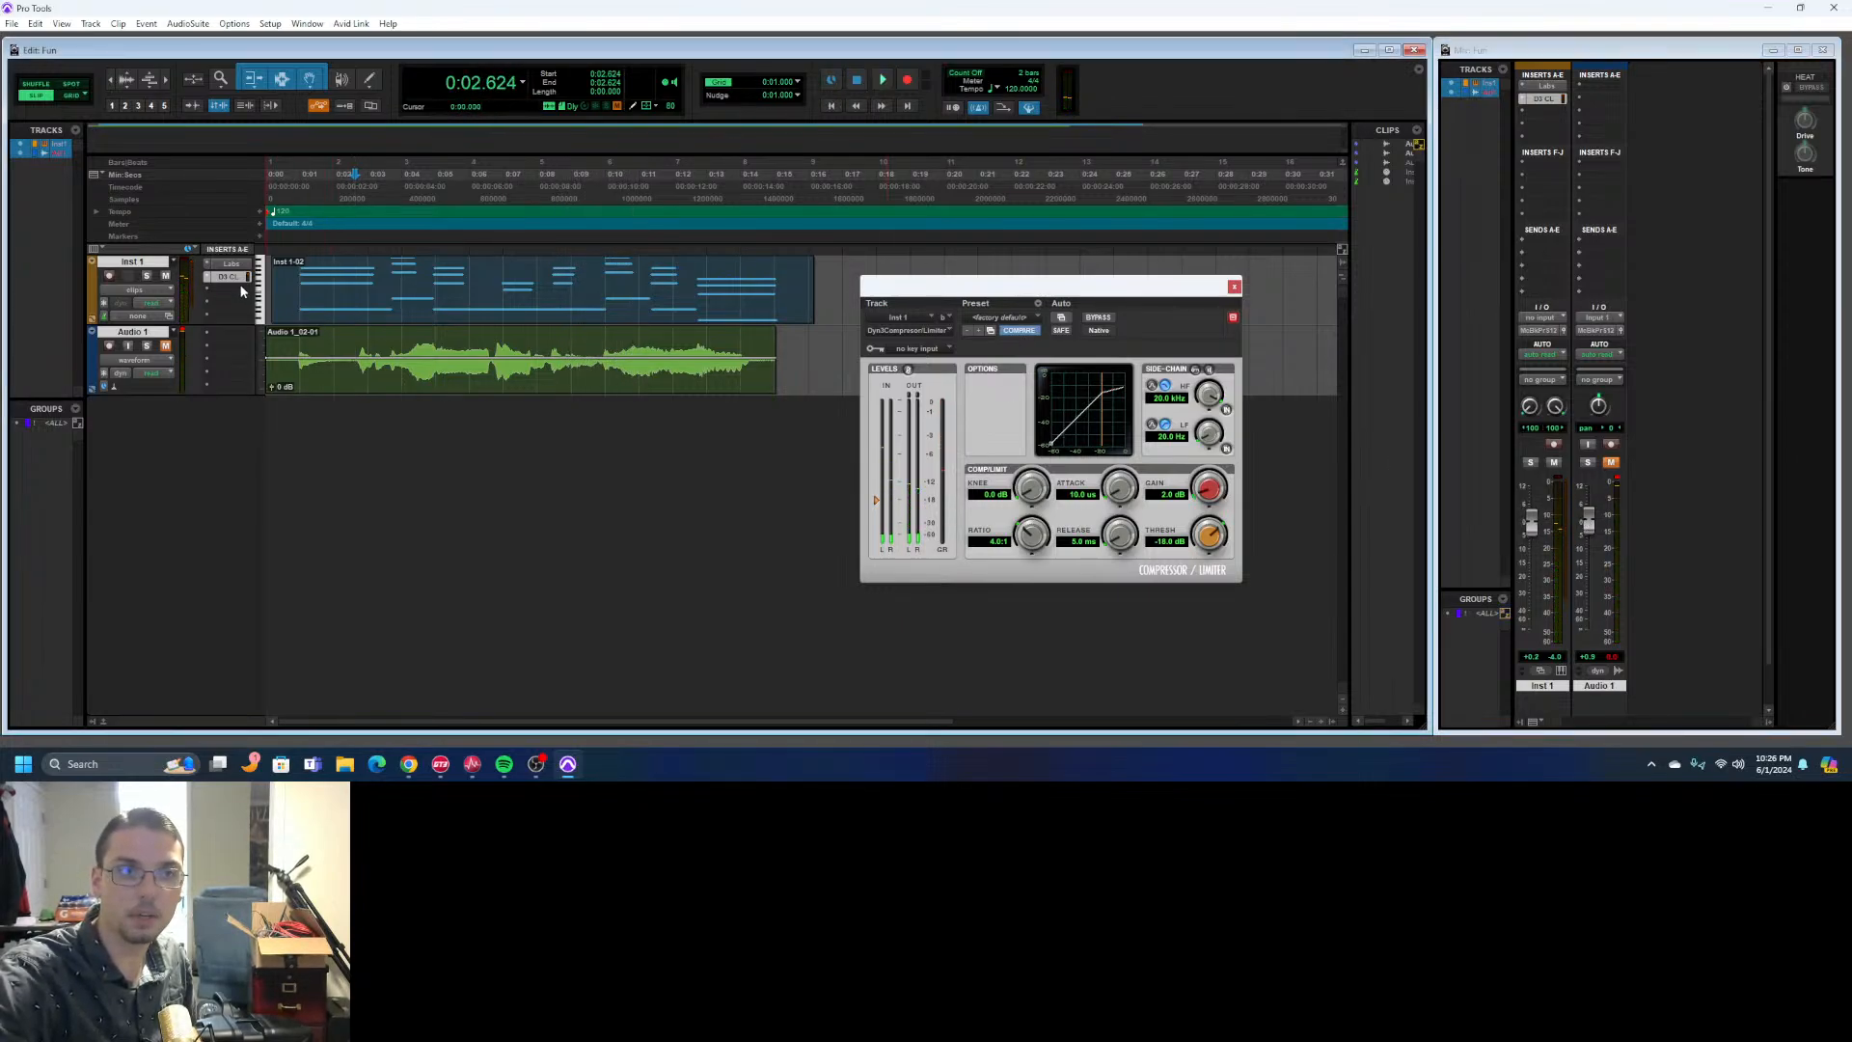
- Move the compressor insert back to Audio 1 with a 2.0:1 ratio, and close the plug-in window
left_click_drag(237, 280, 225, 333)
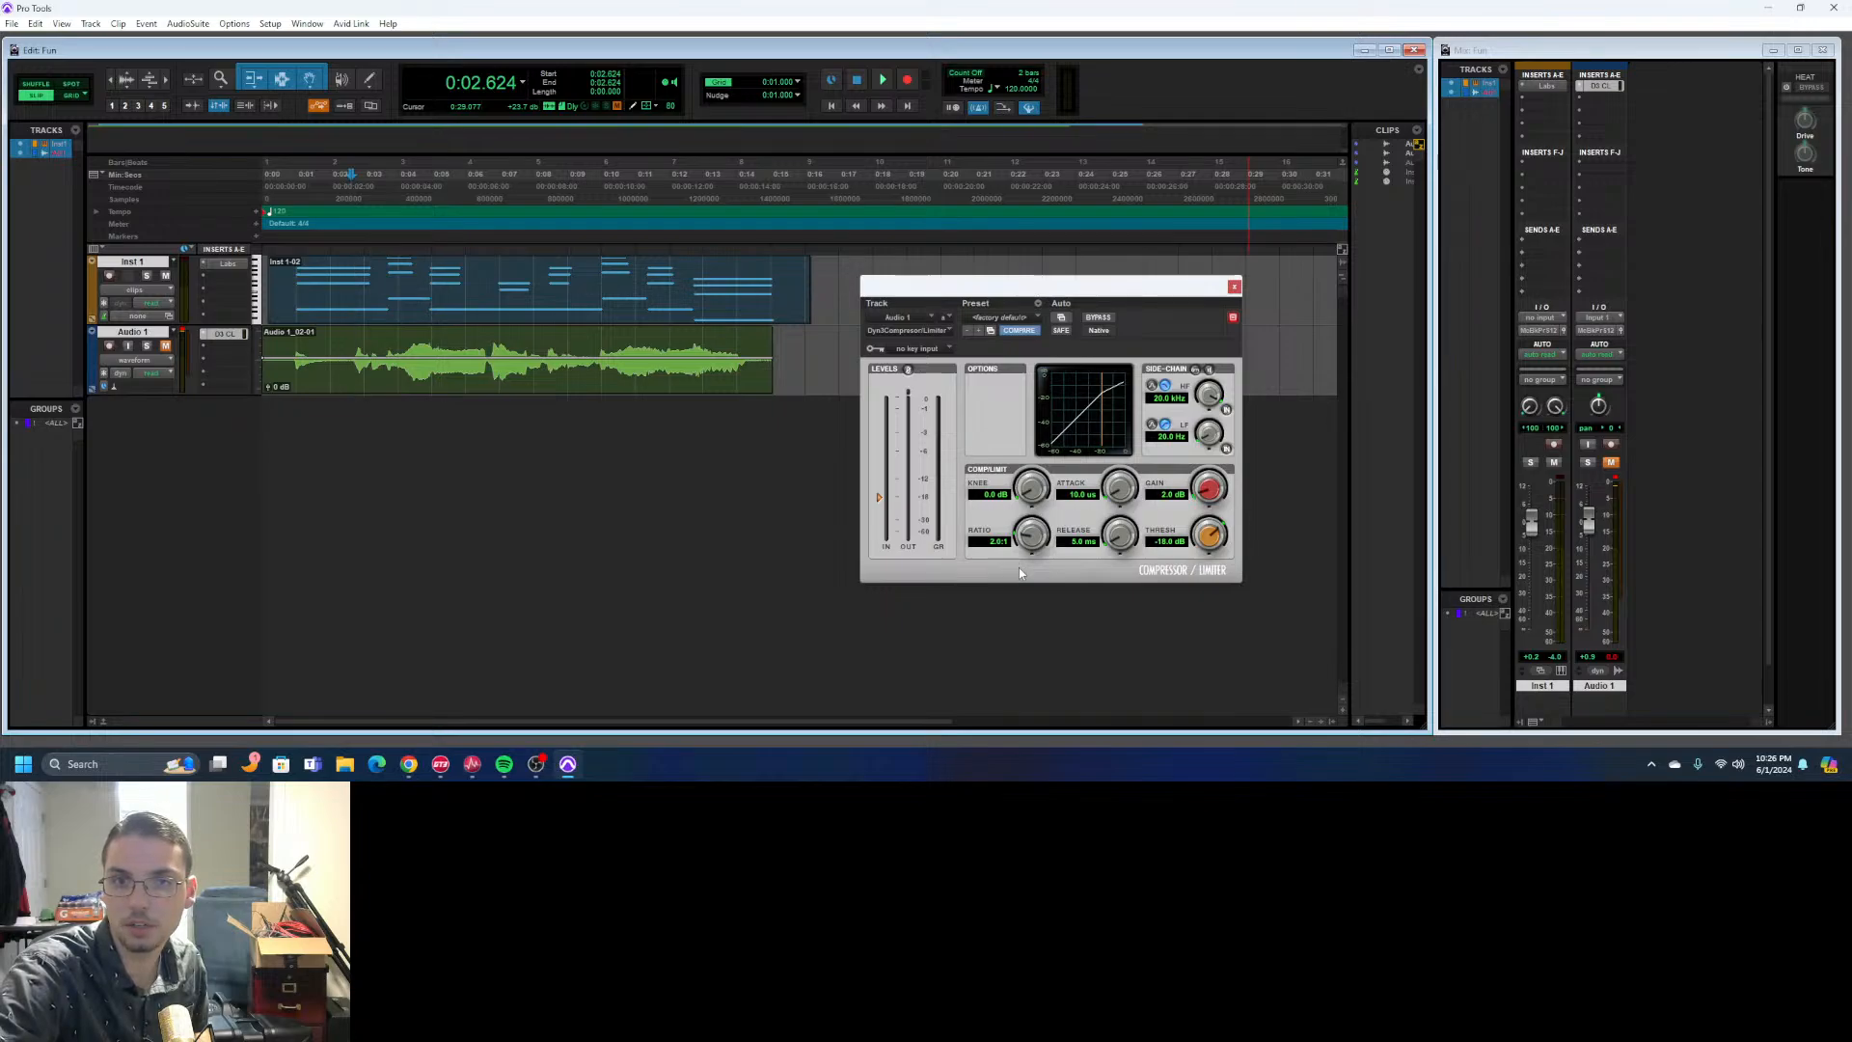
left_click_drag(1155, 299, 1127, 256)
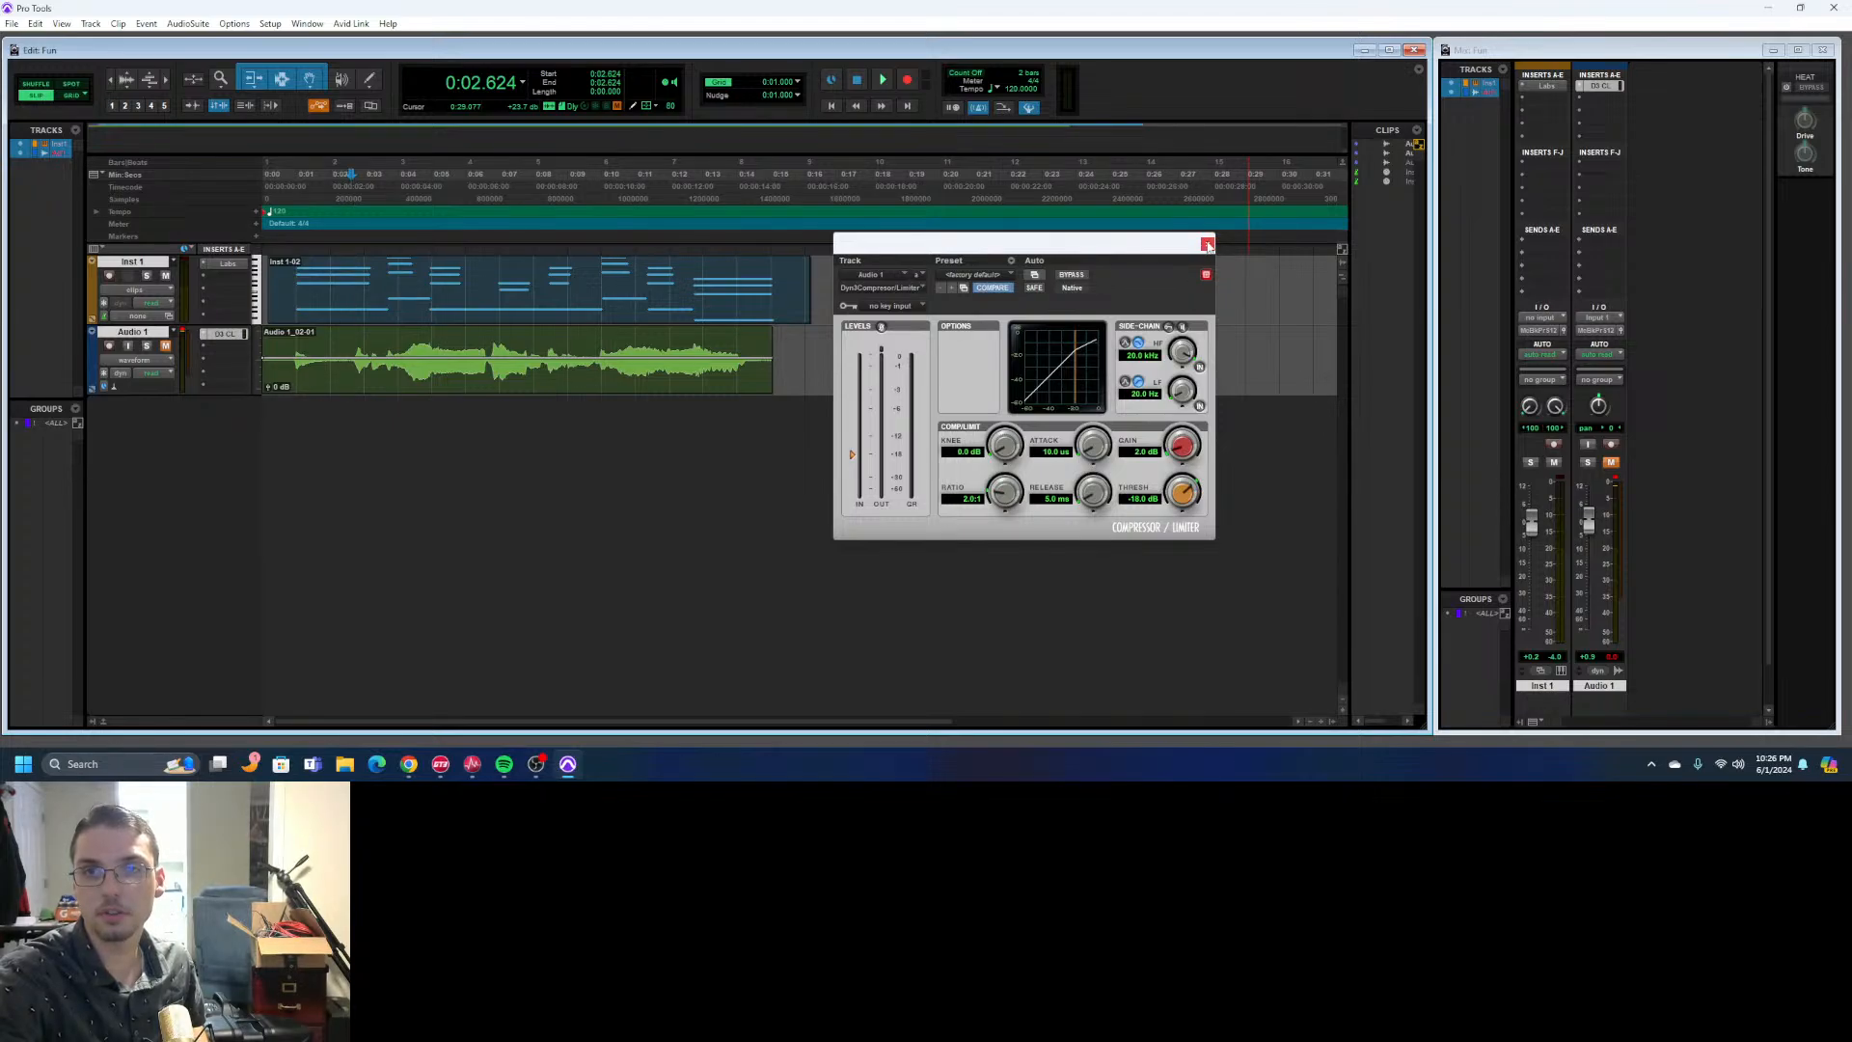
left_click(1207, 245)
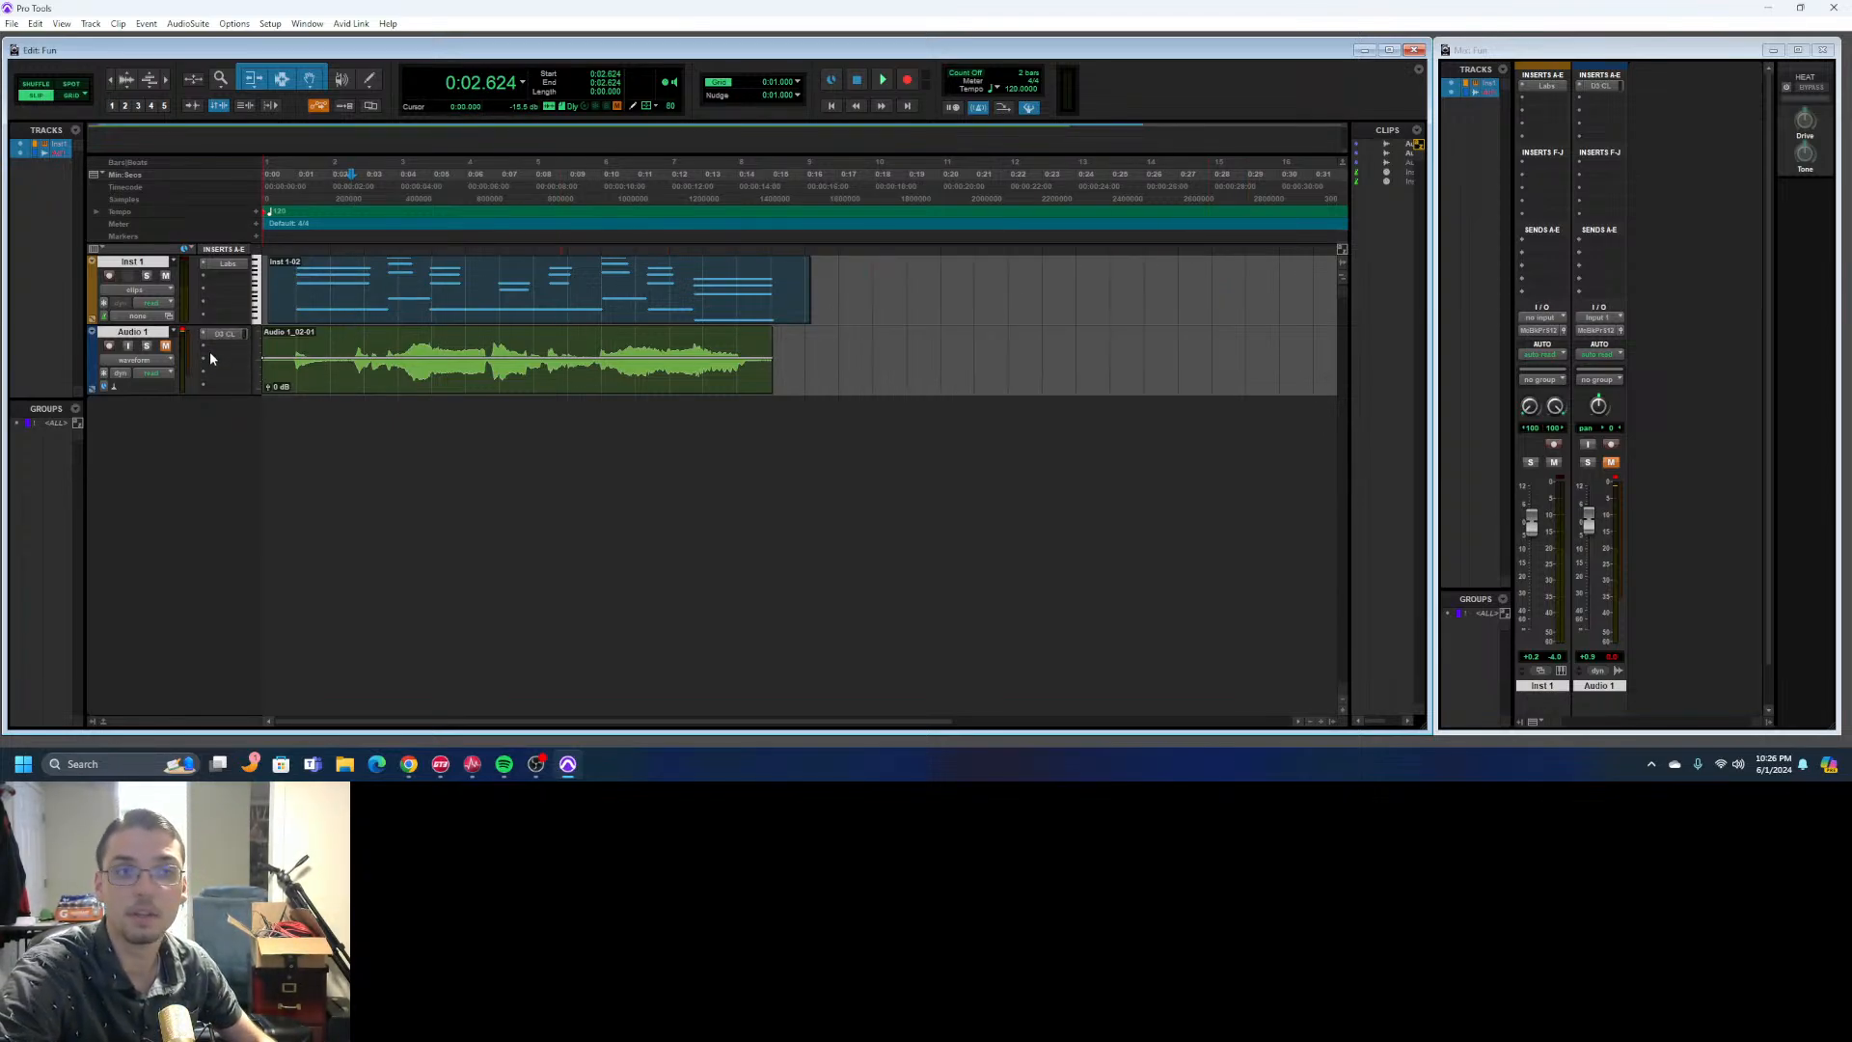
- Unmute Audio 1, mute Inst 1 and play the compressed audio track alone
left_click(165, 347)
left_click(166, 277)
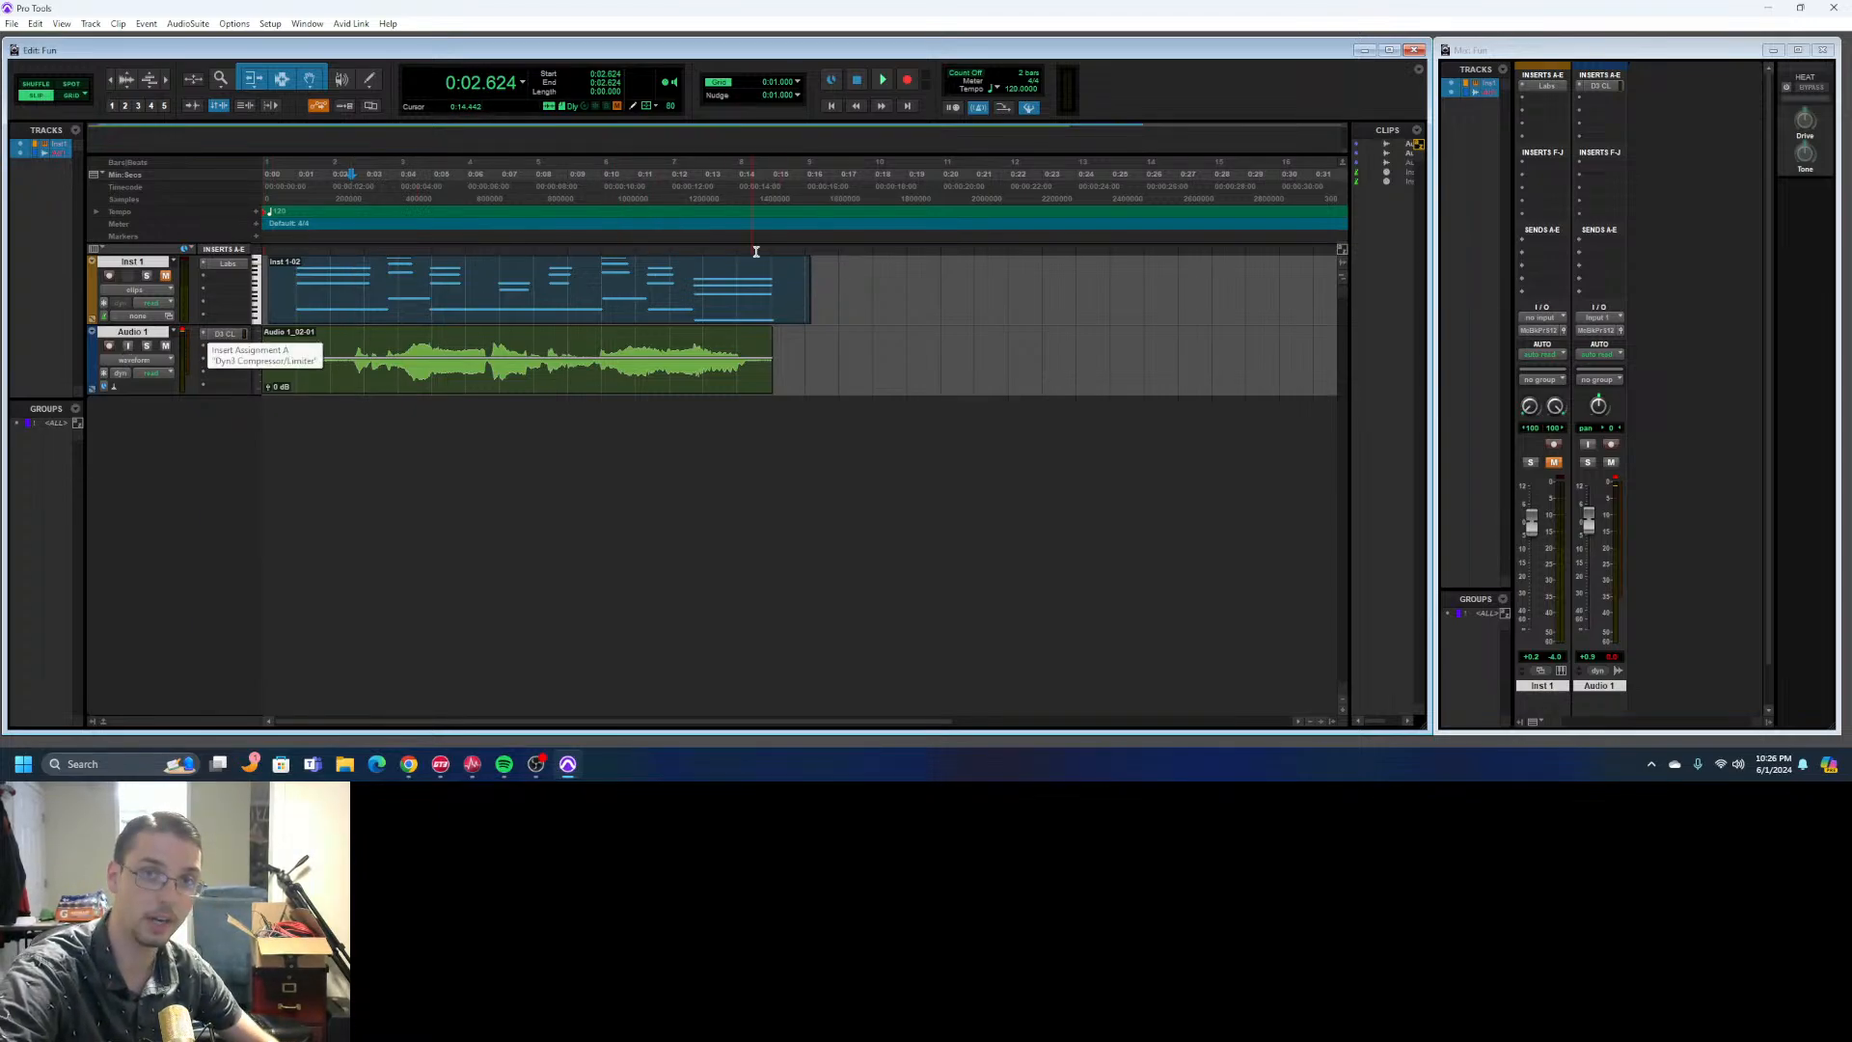
key("space")
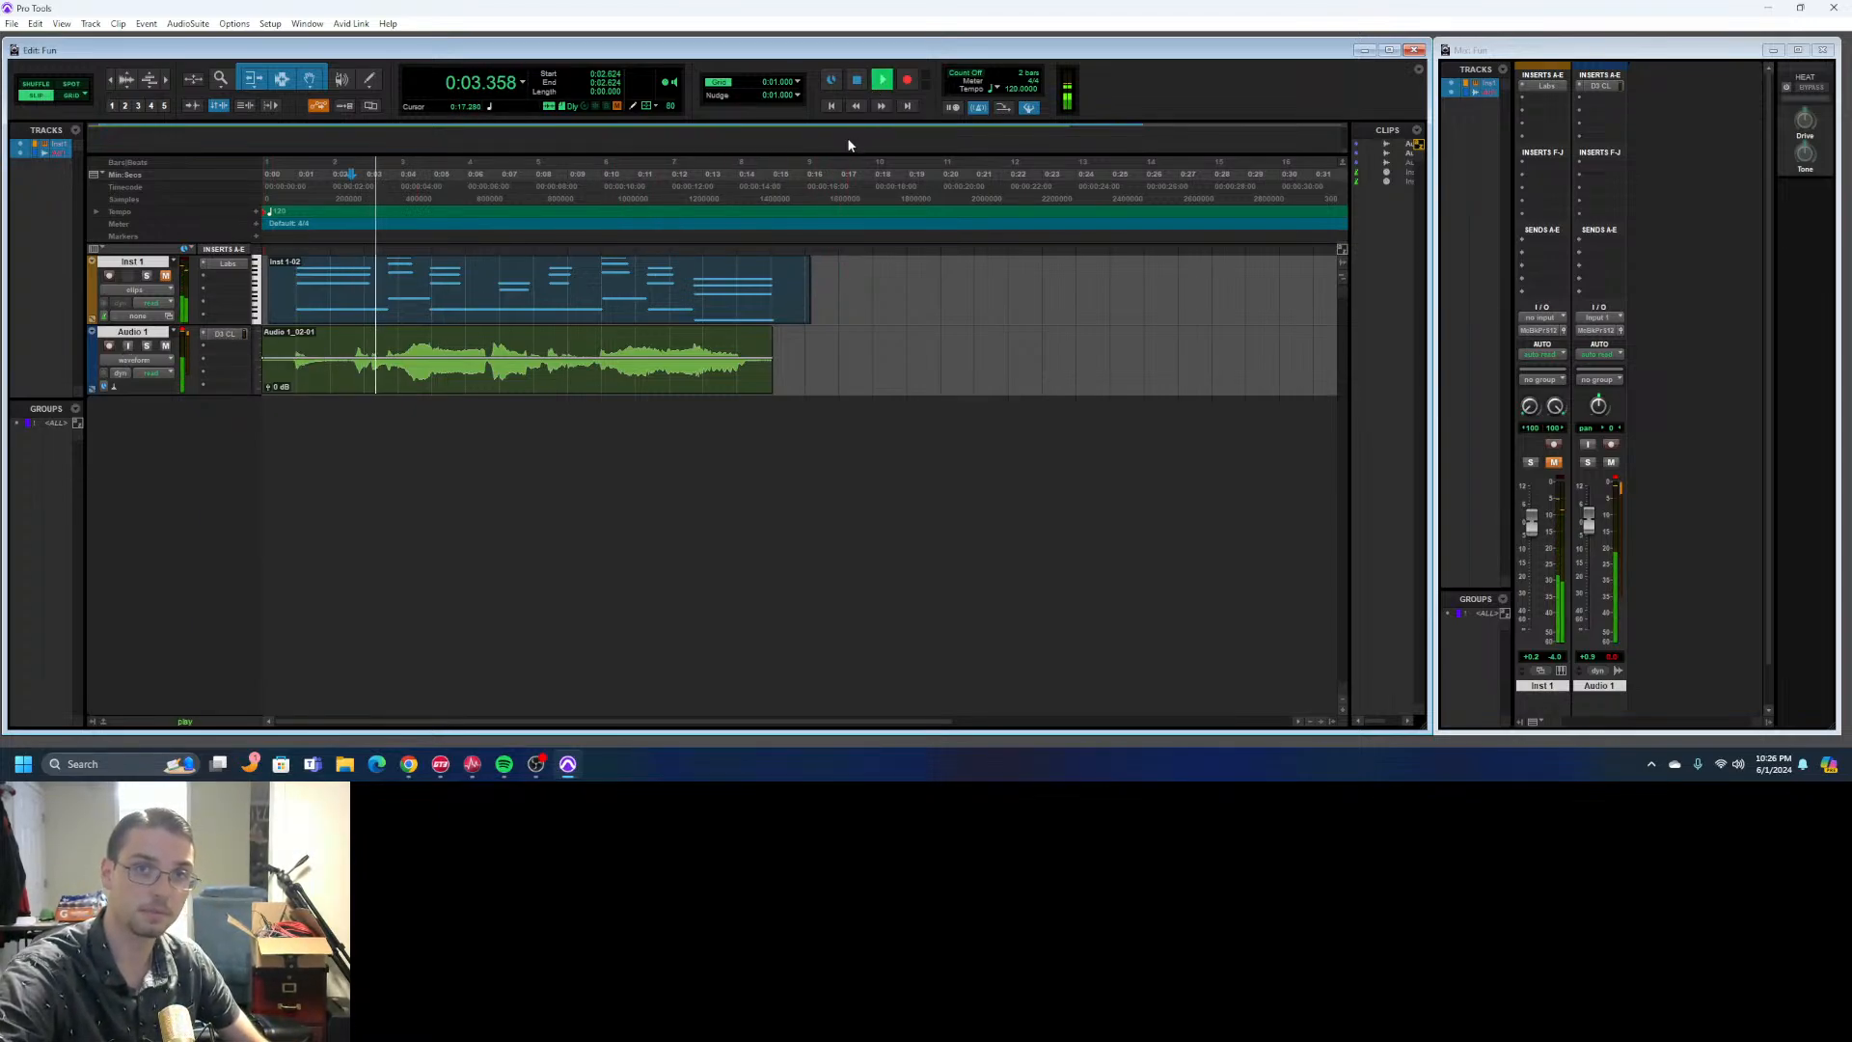
left_click(857, 80)
- Add the Waves Tune Real-Time (mono) plug-in to Audio 1's second insert slot and set its range to Baritone
left_click(205, 347)
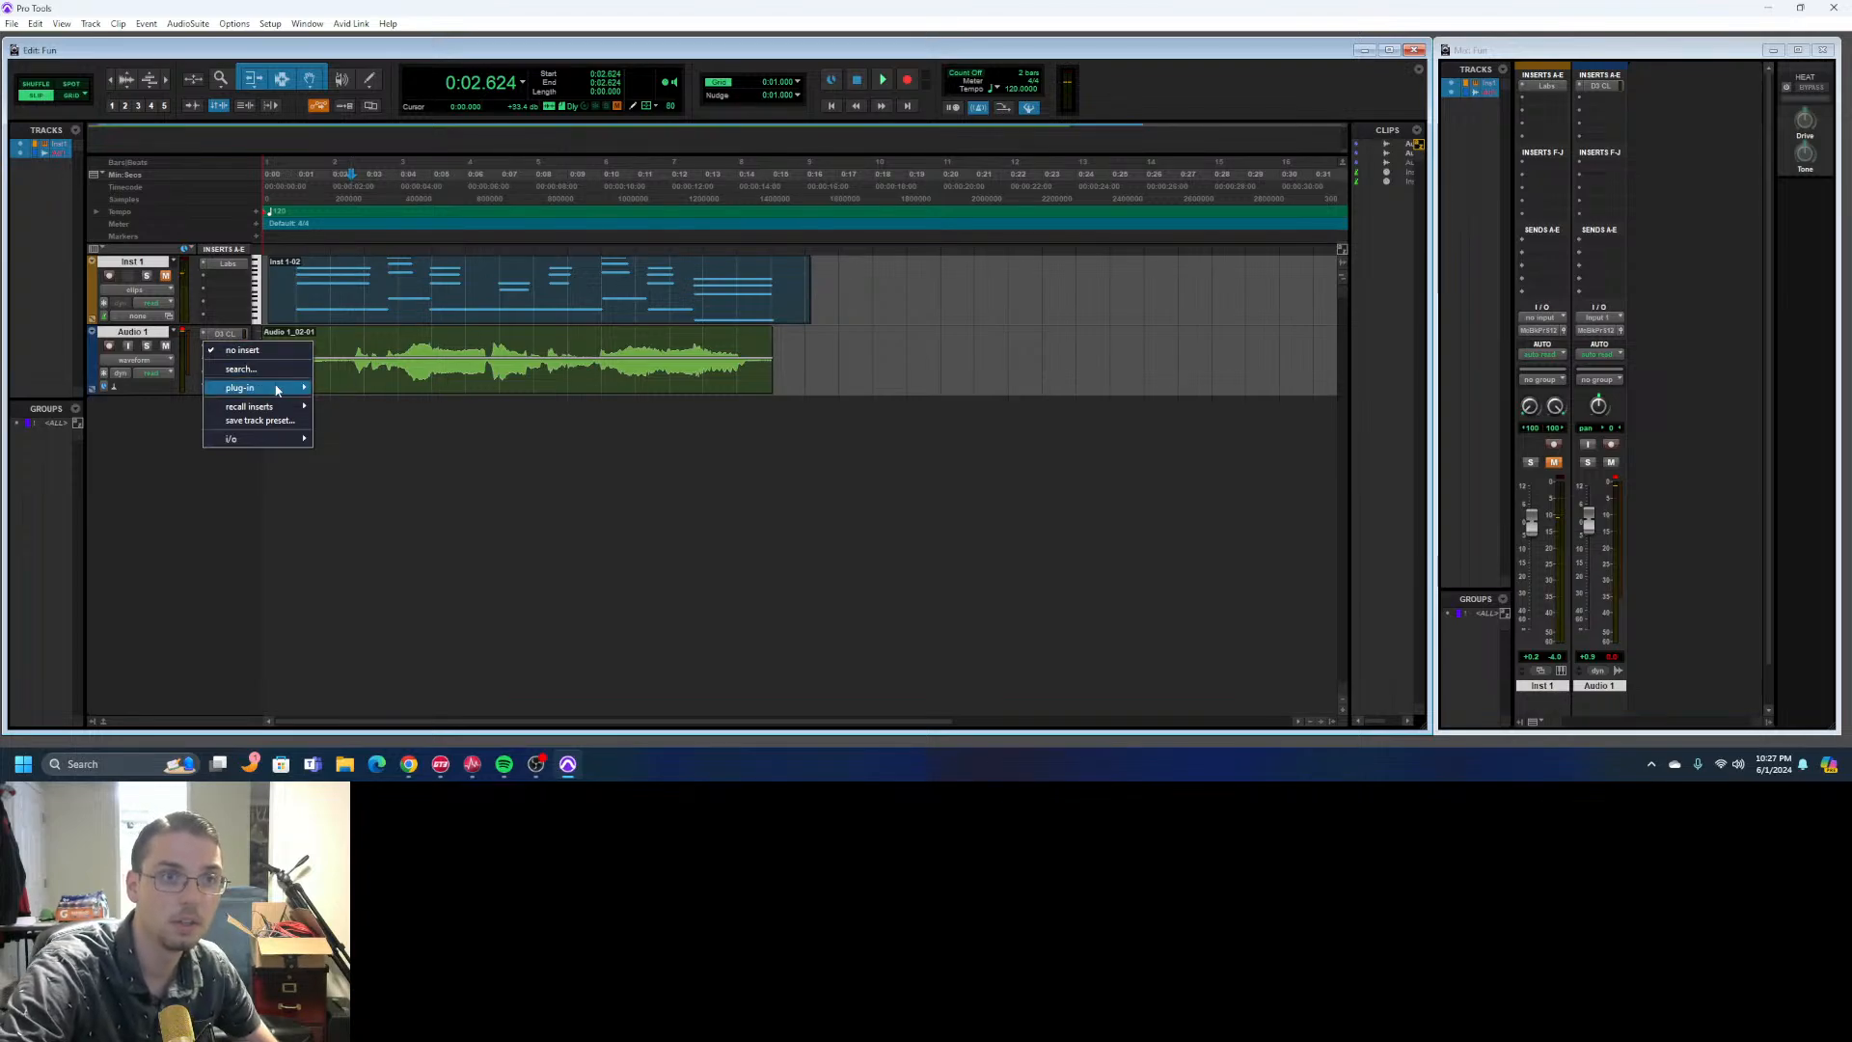
mouse_move(278, 388)
mouse_move(406, 401)
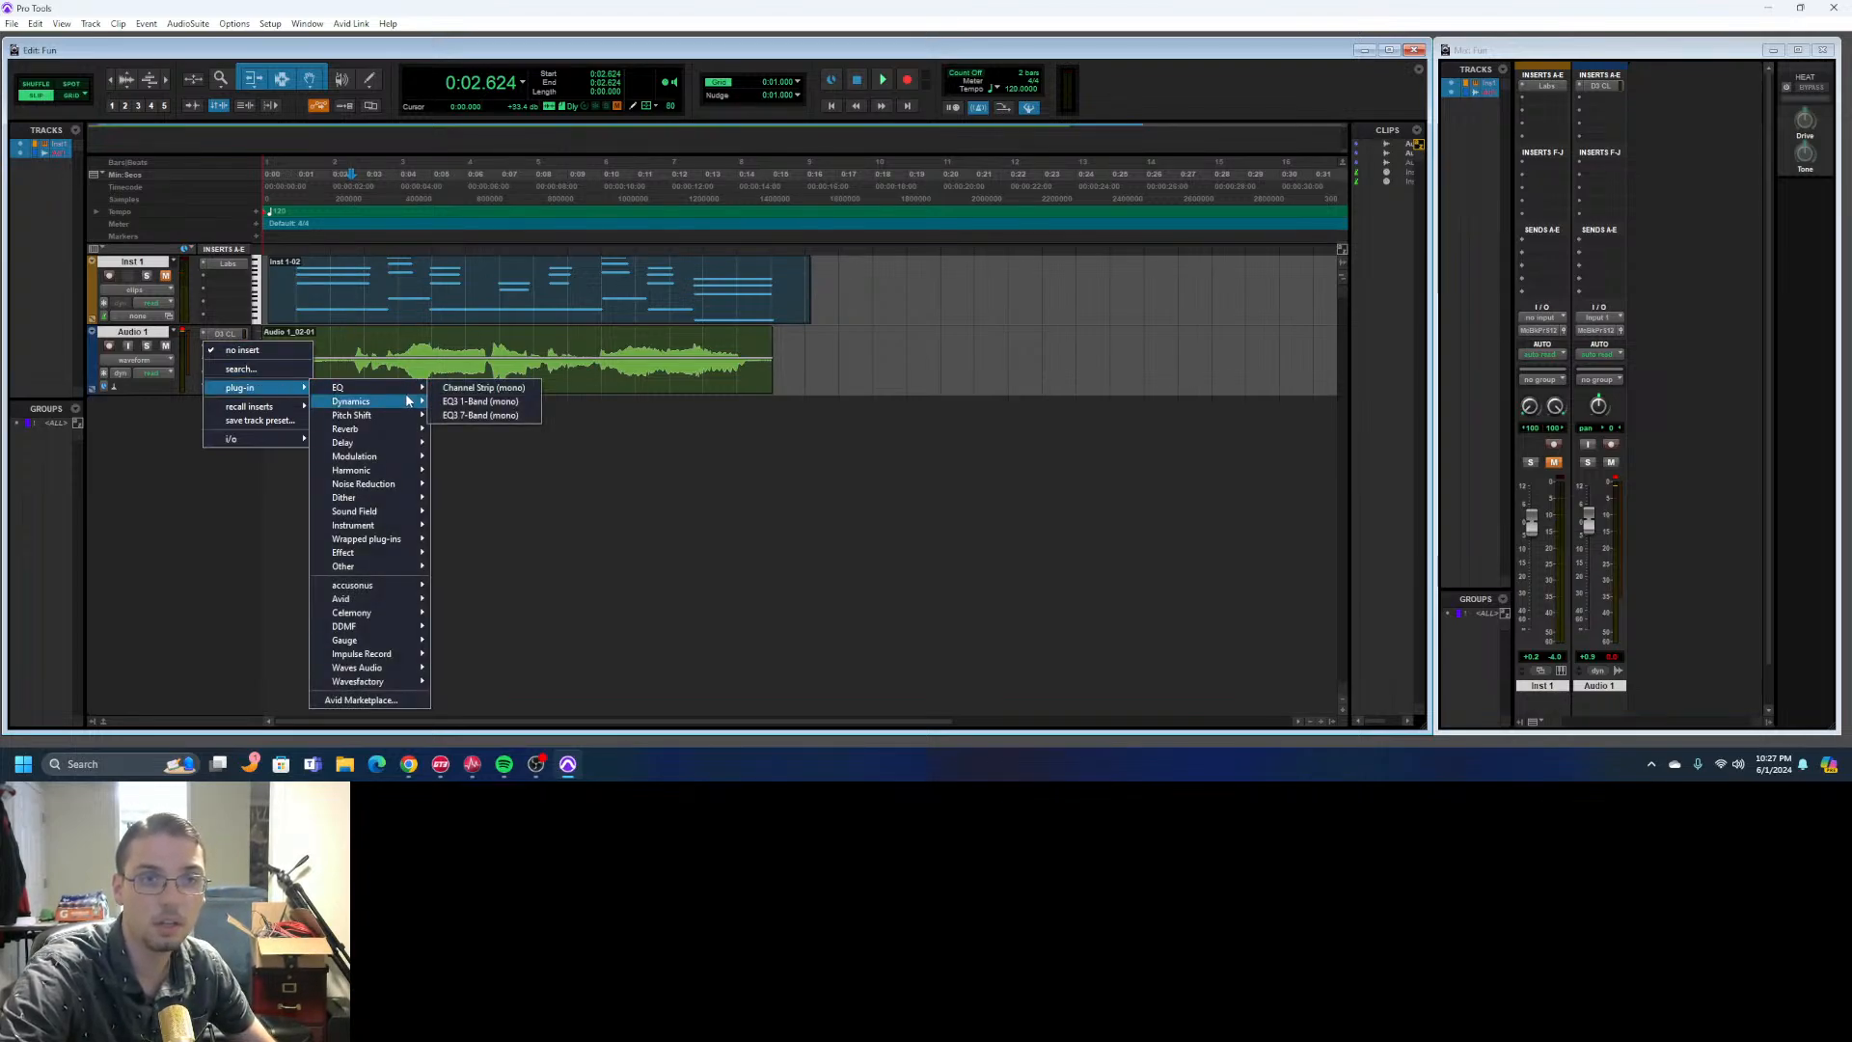
mouse_move(396, 643)
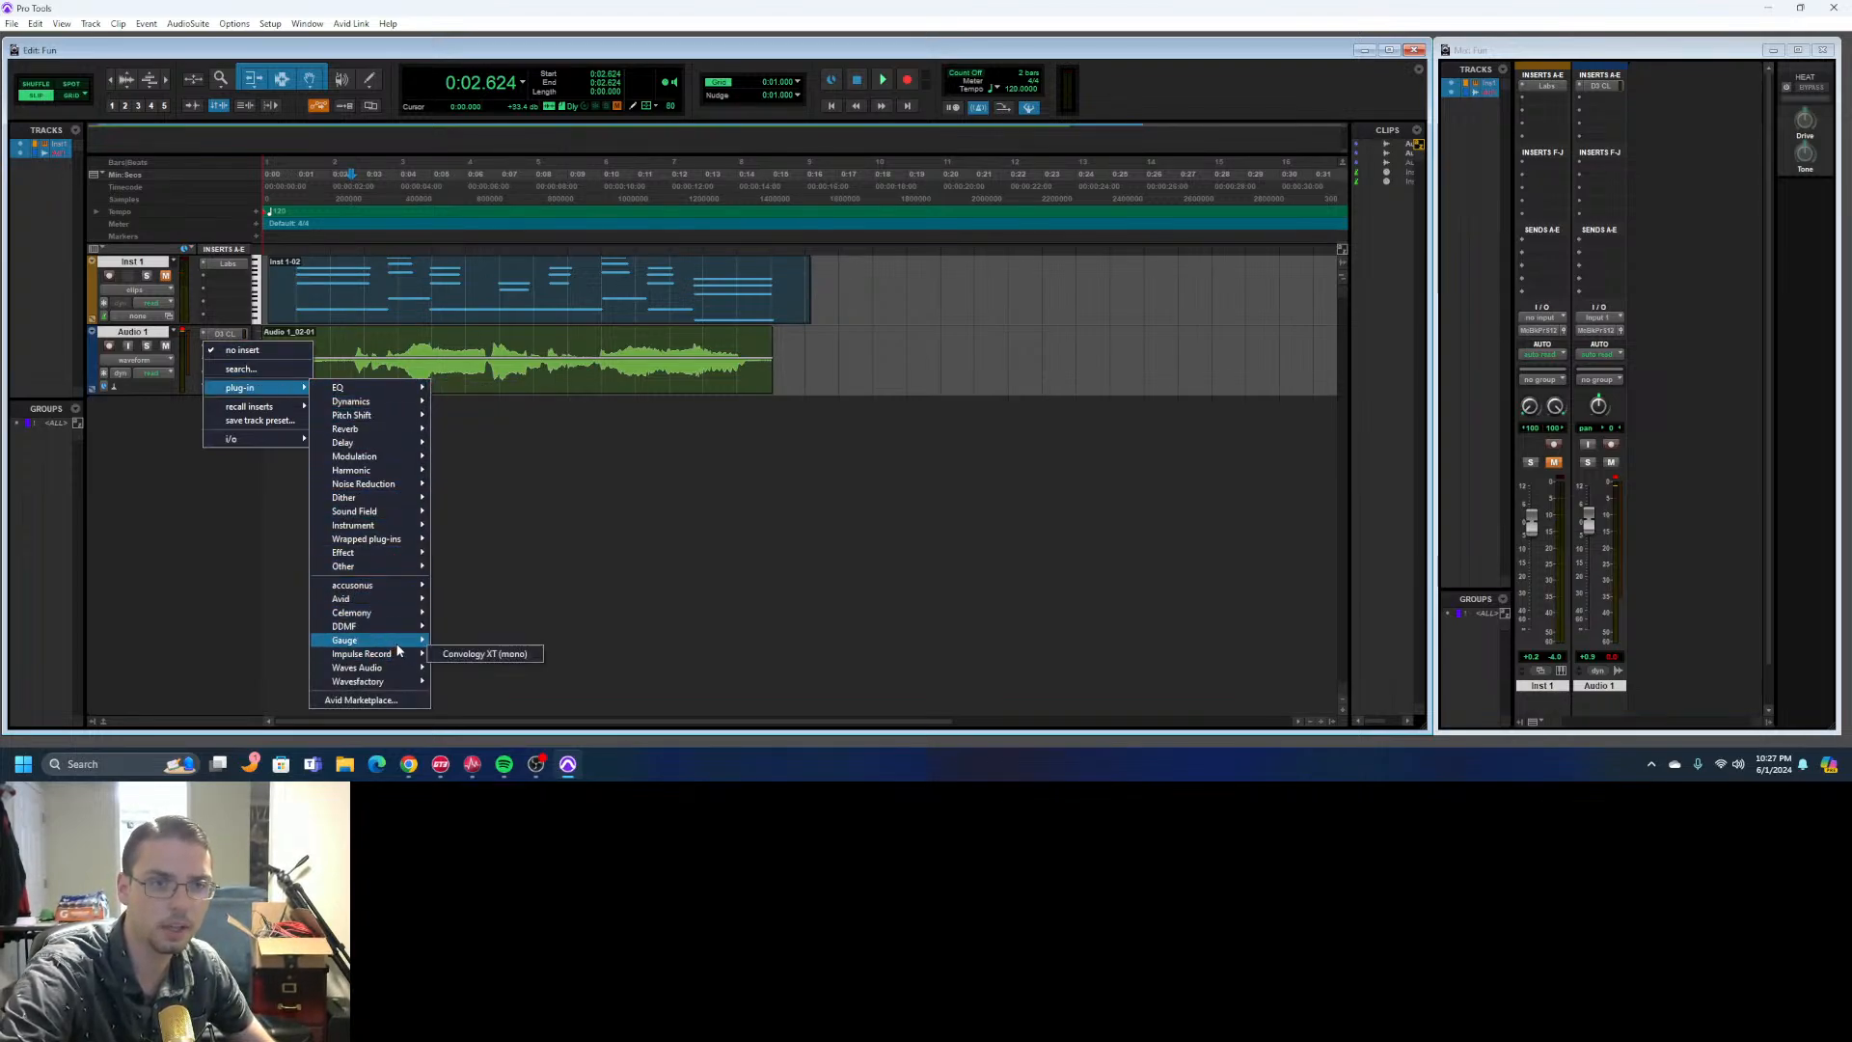
mouse_move(404, 674)
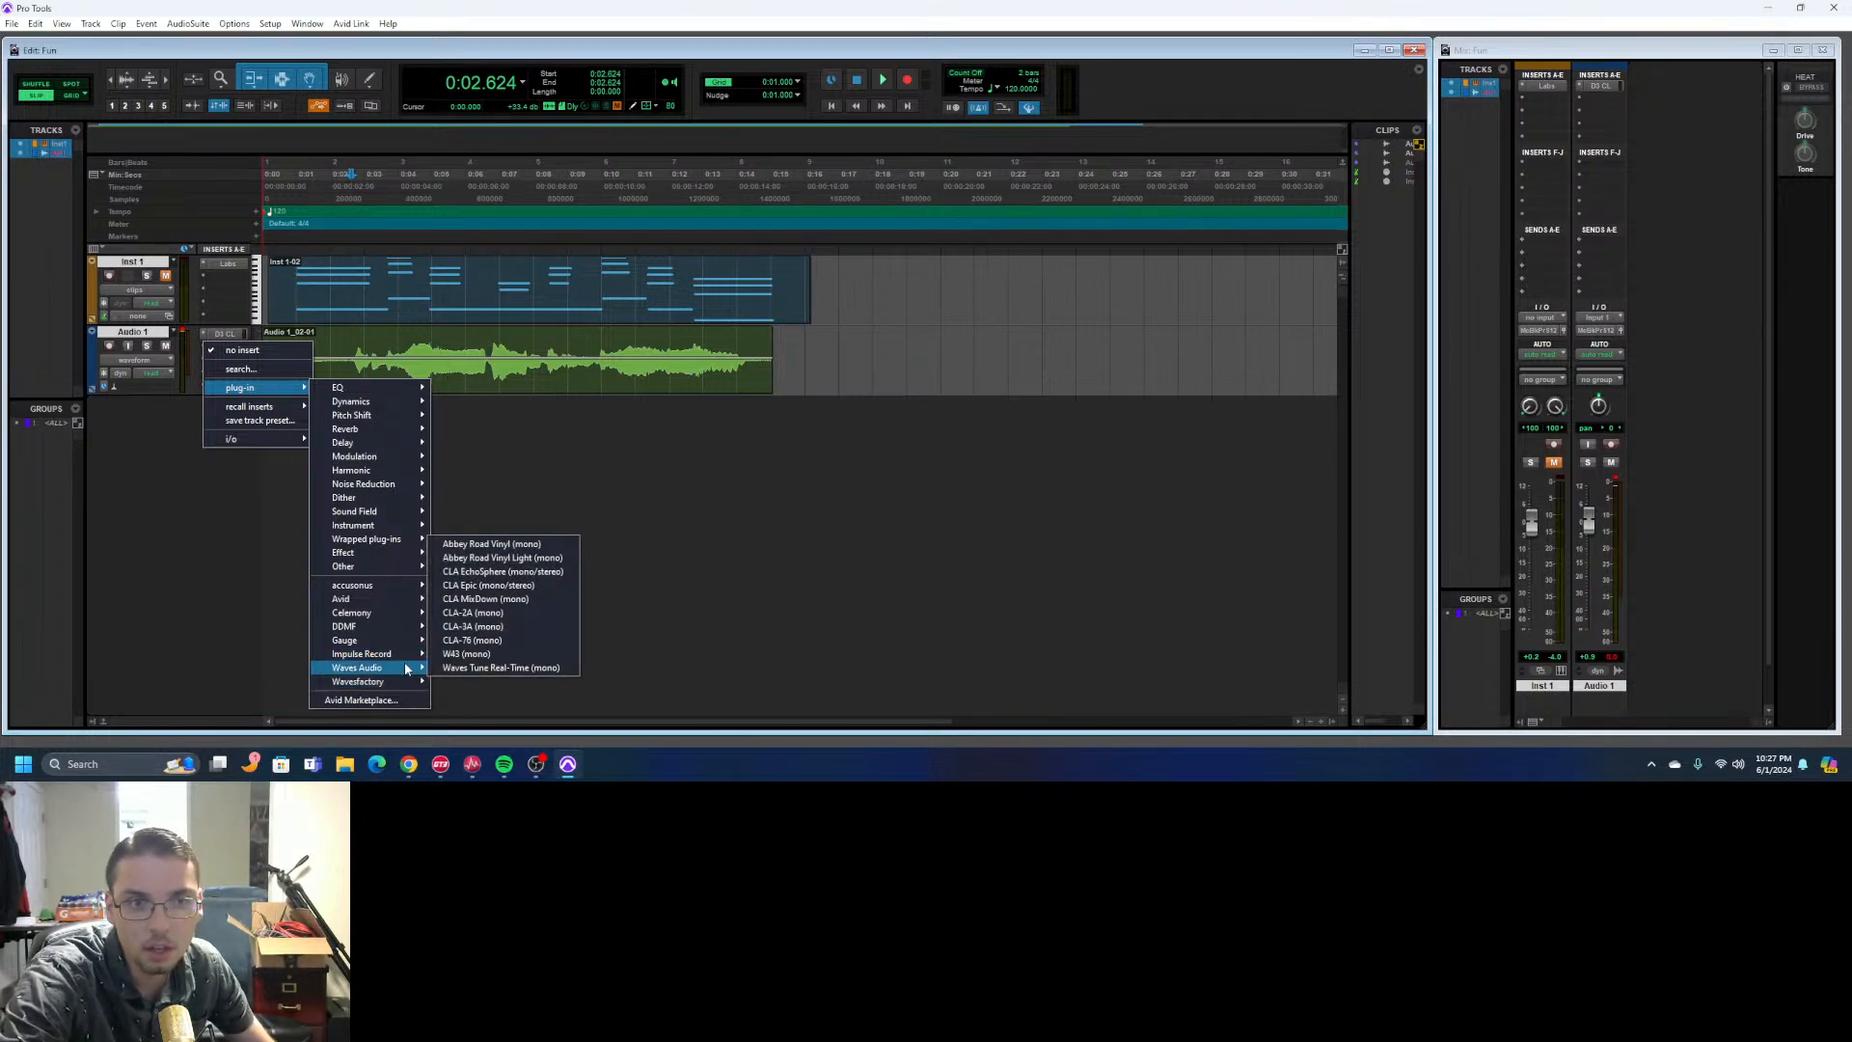
left_click(536, 667)
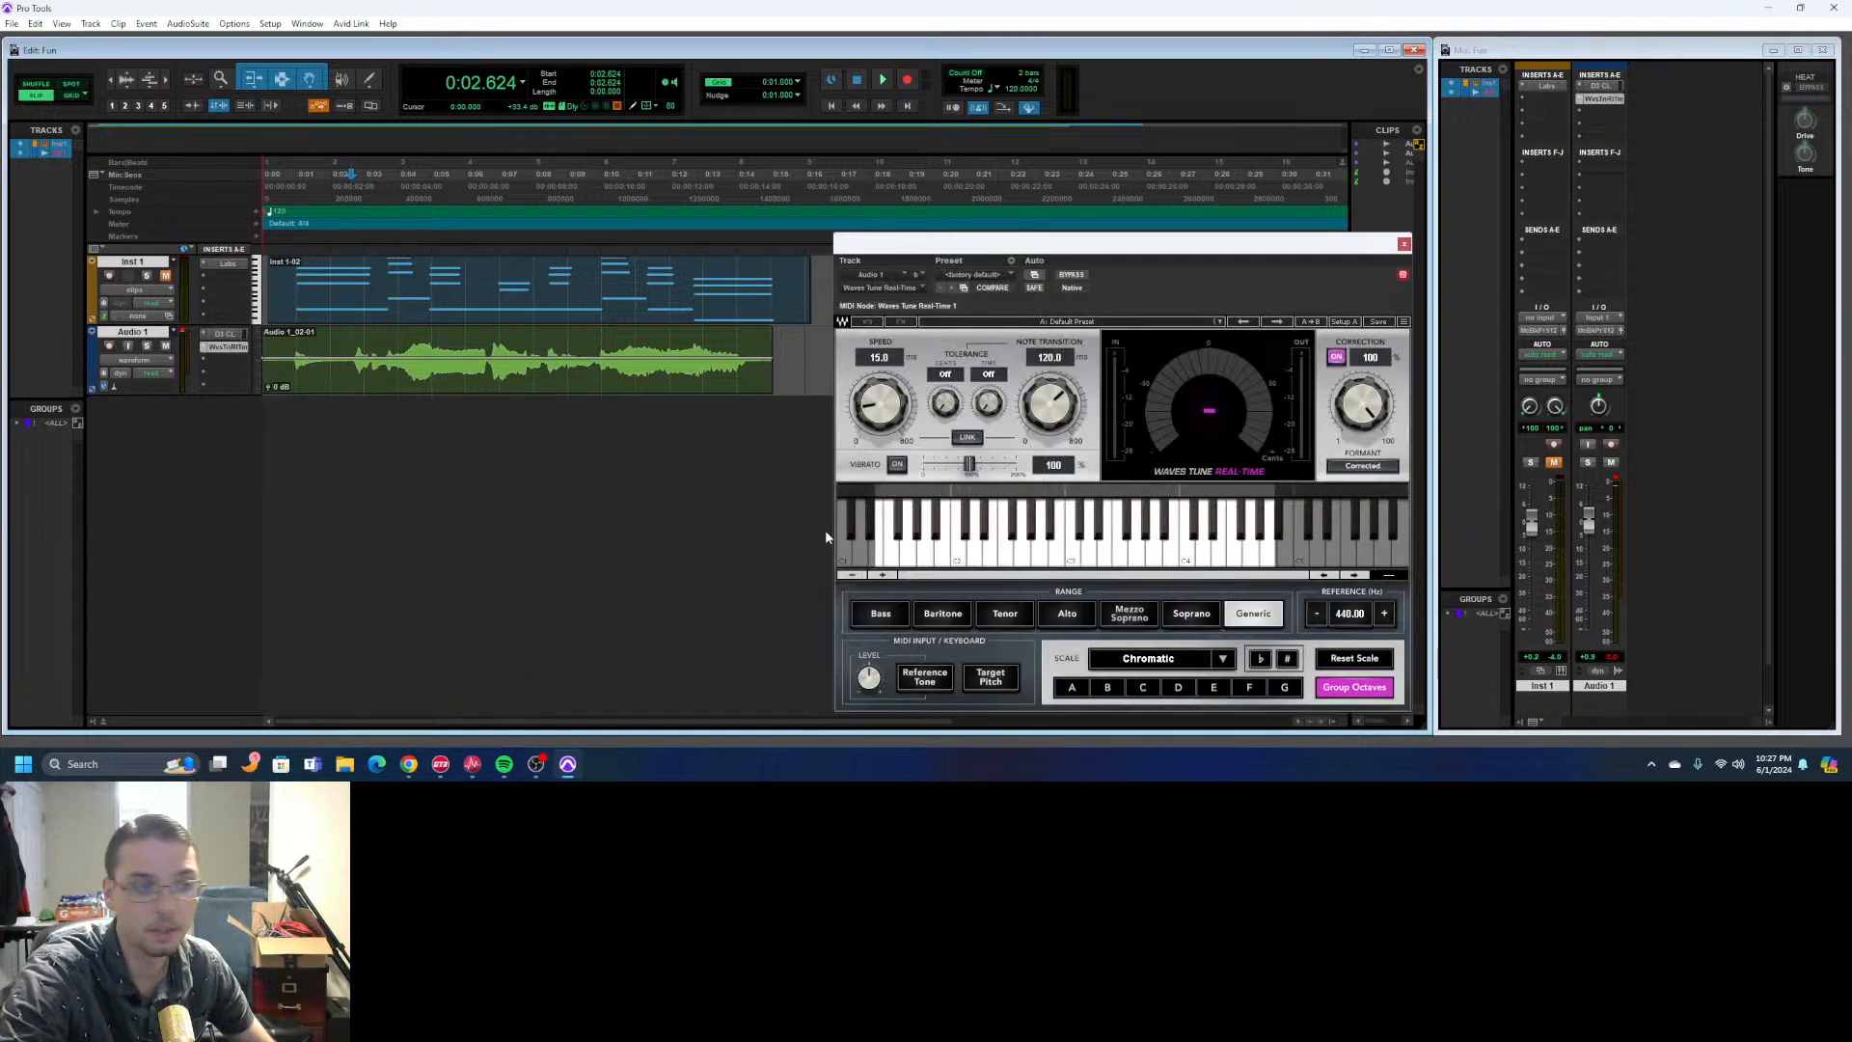
left_click_drag(1106, 243, 983, 190)
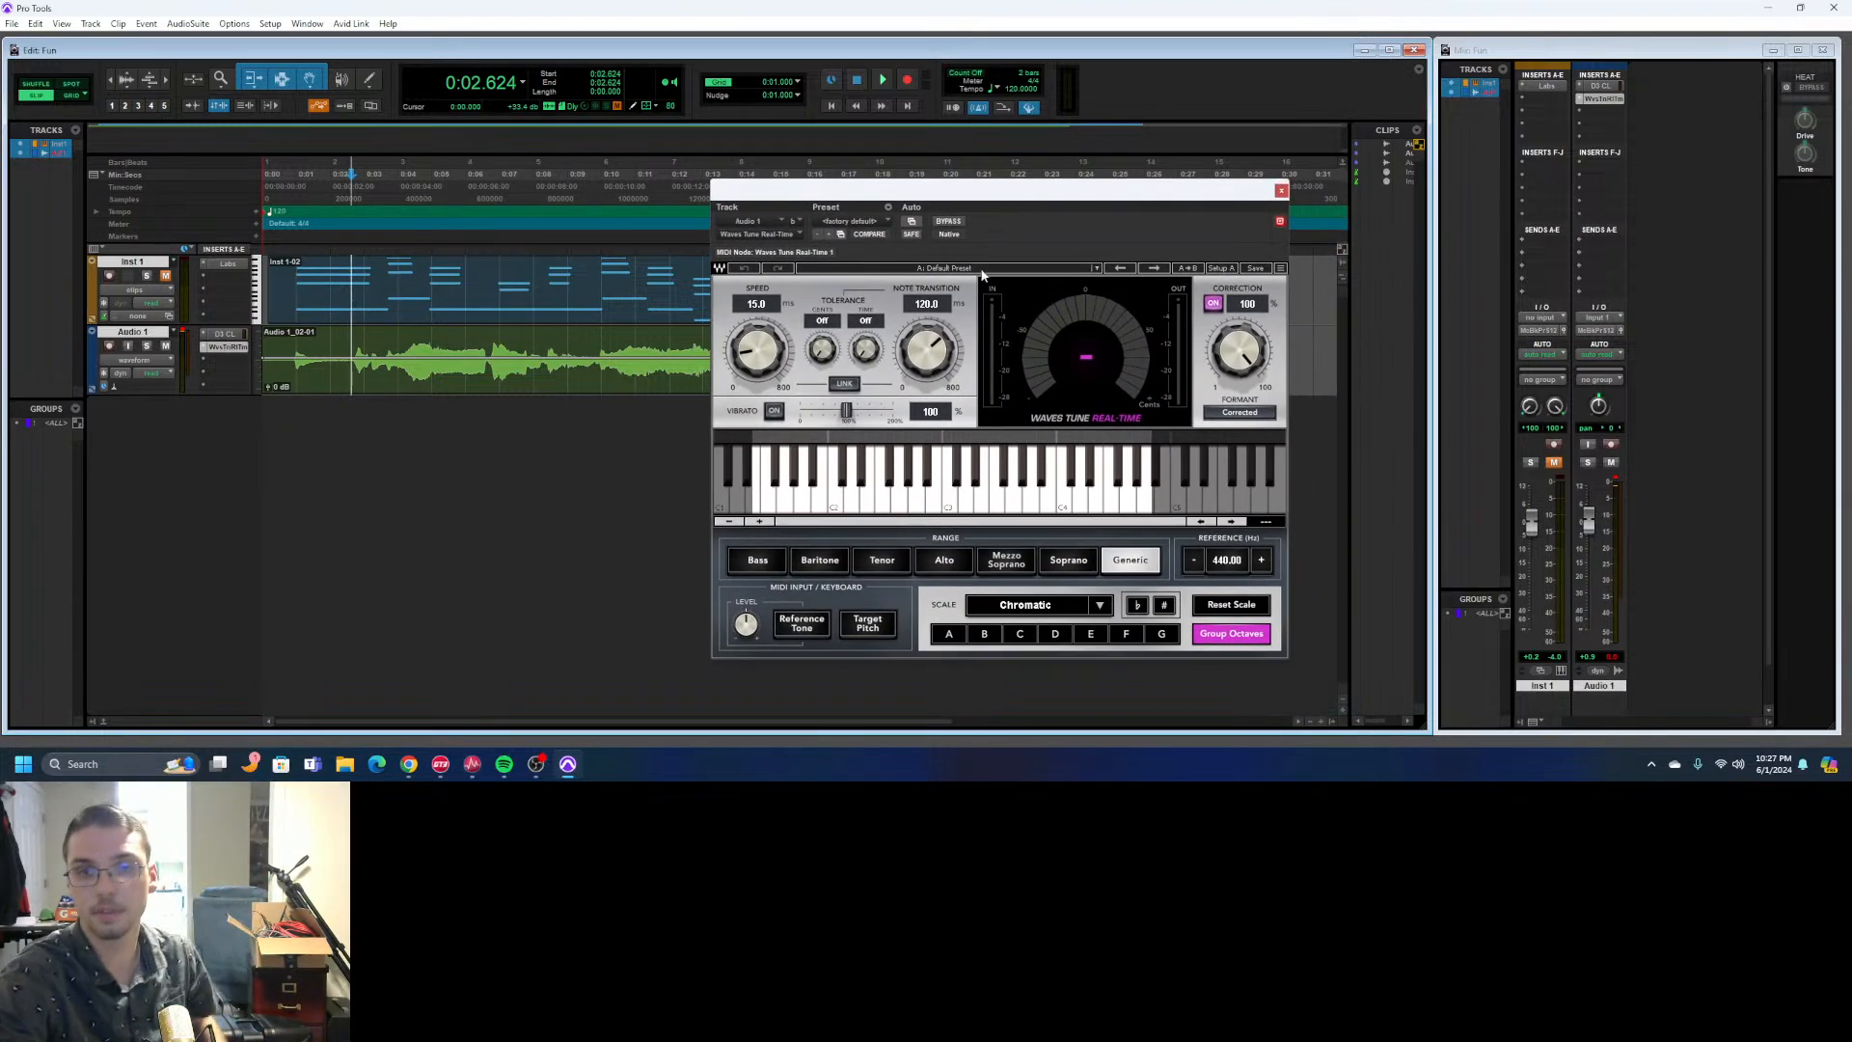
left_click(822, 564)
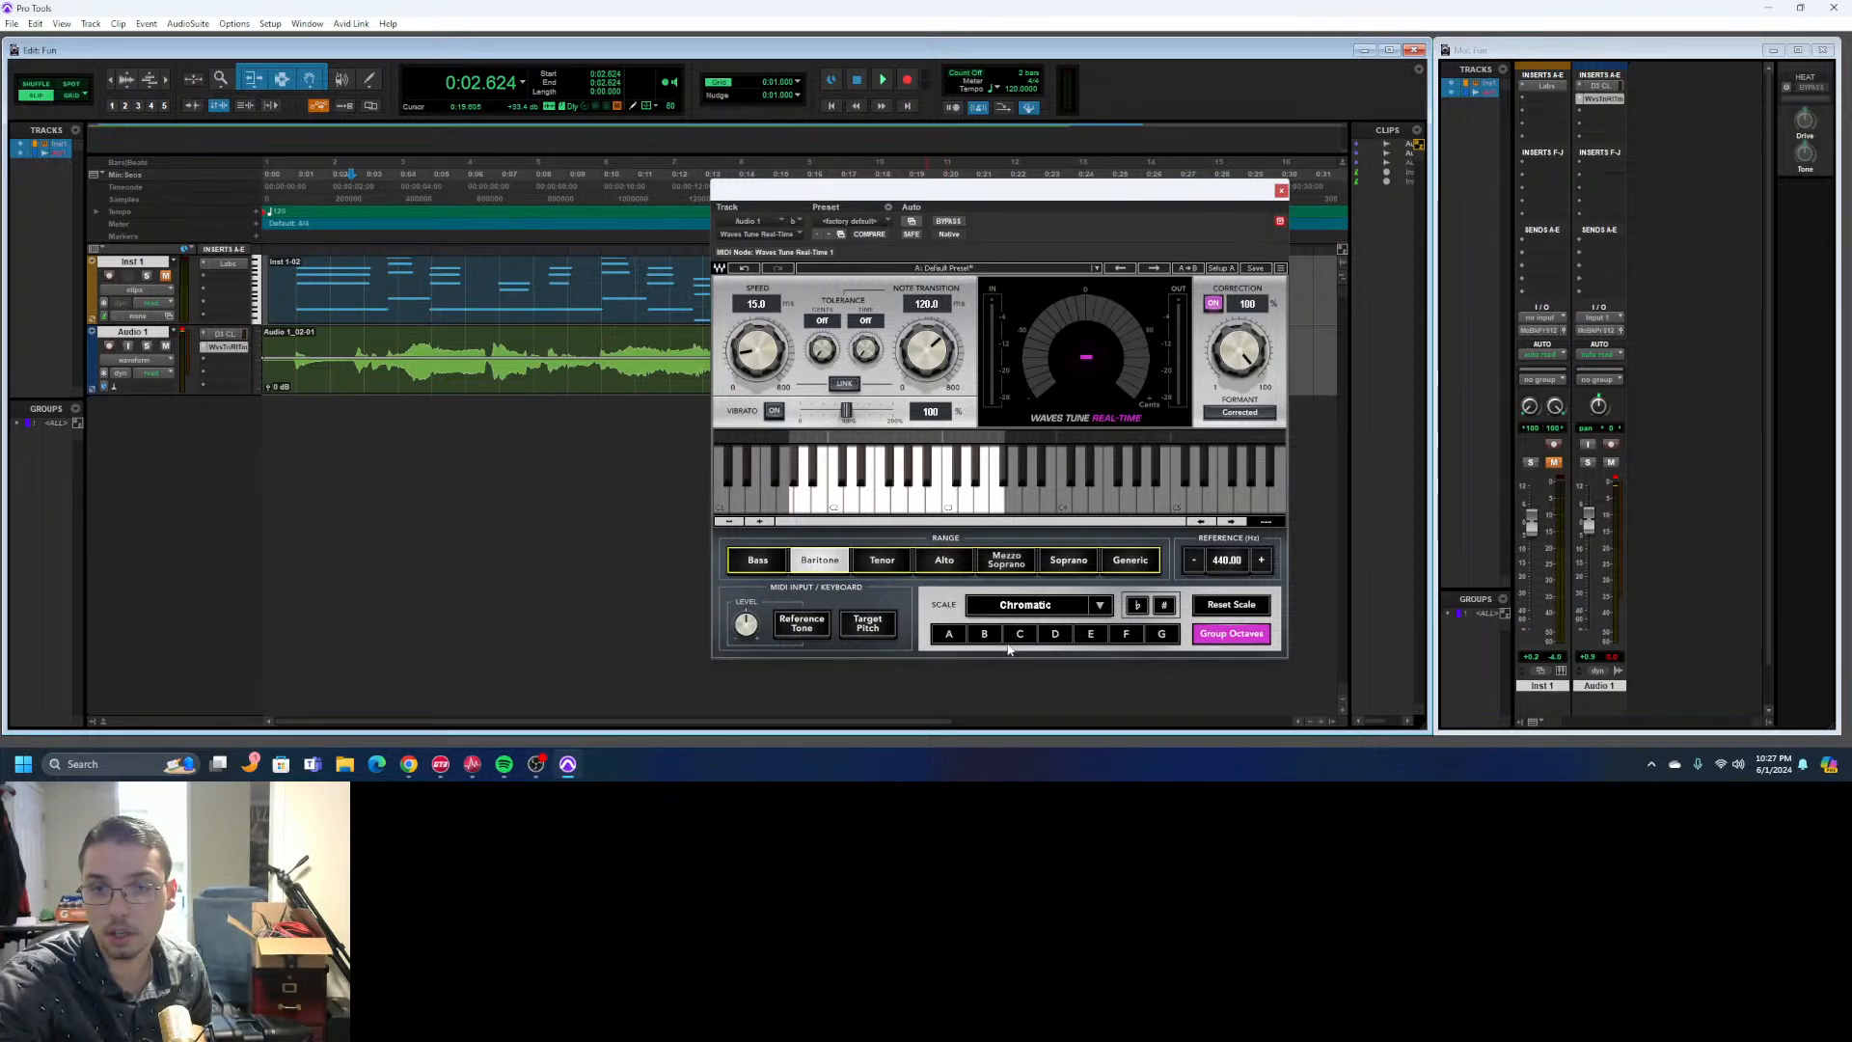
- Set the Waves Tune Real-Time scale to F Major and lower the correction speed to 0.1 ms
left_click(1080, 605)
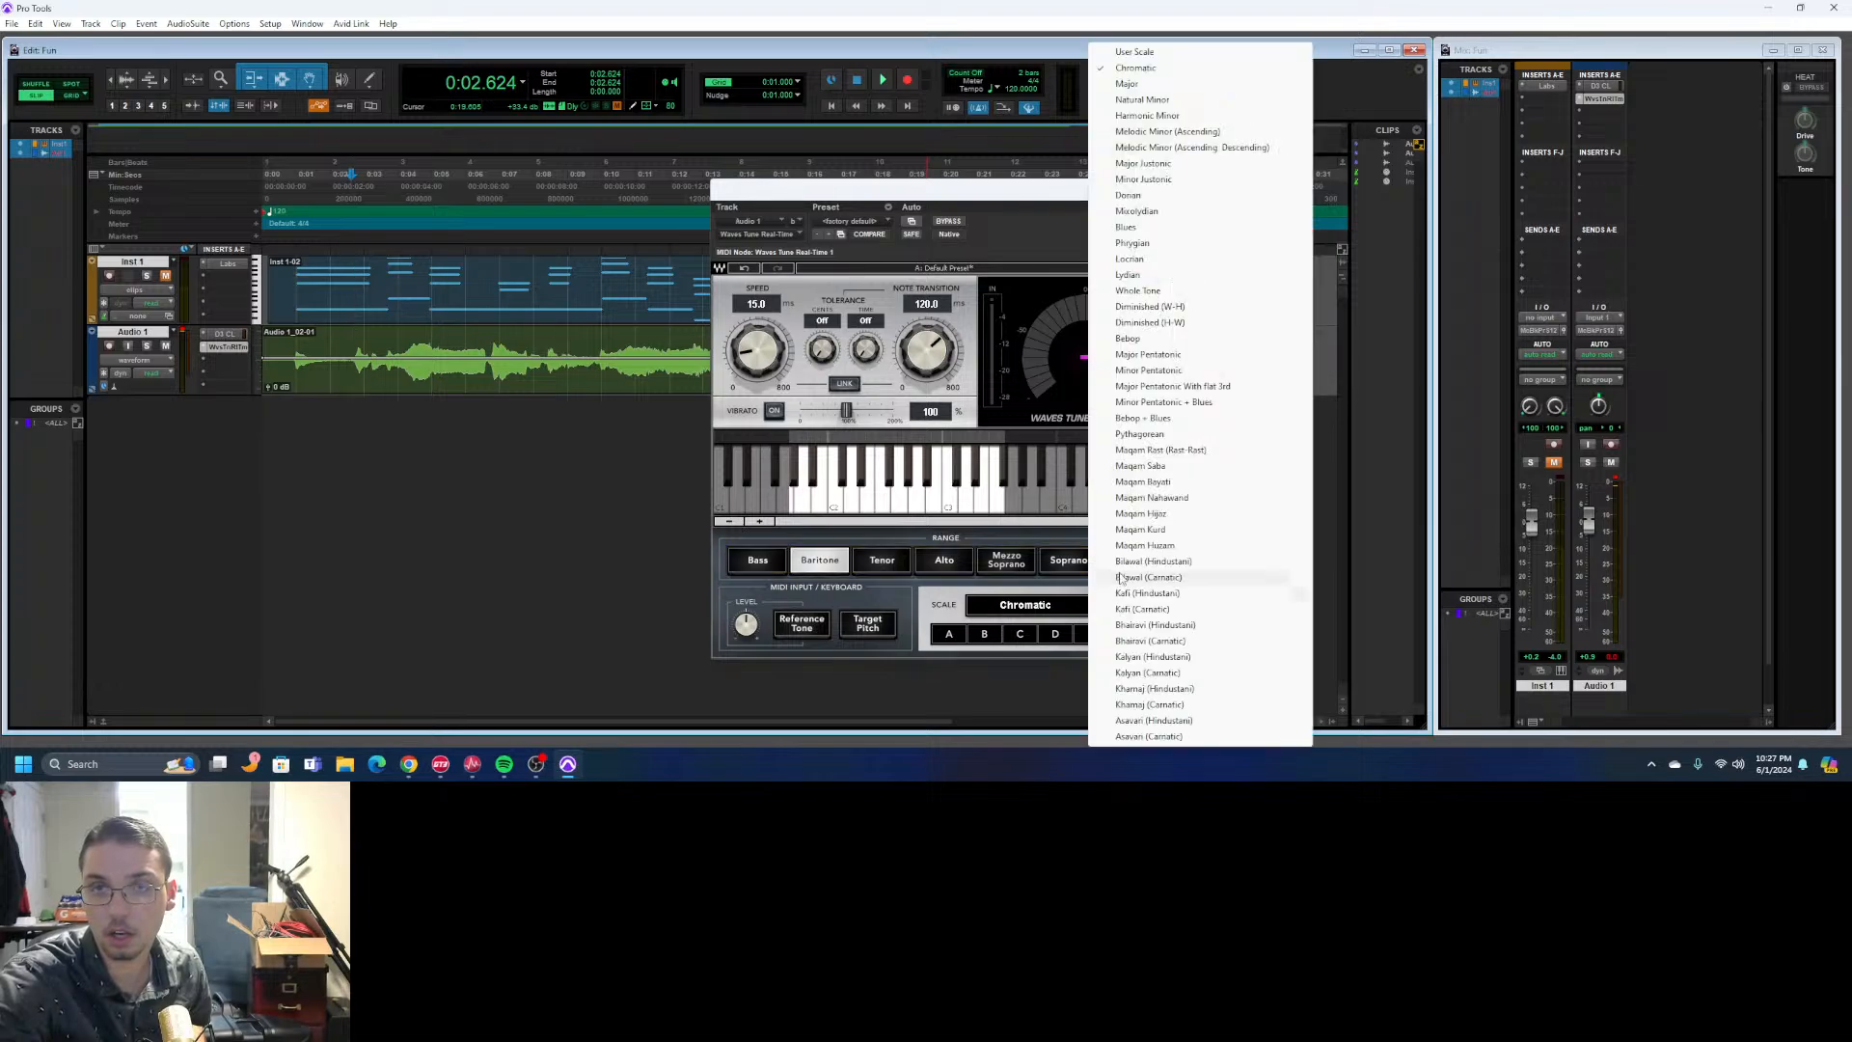
left_click(1127, 85)
left_click(1127, 634)
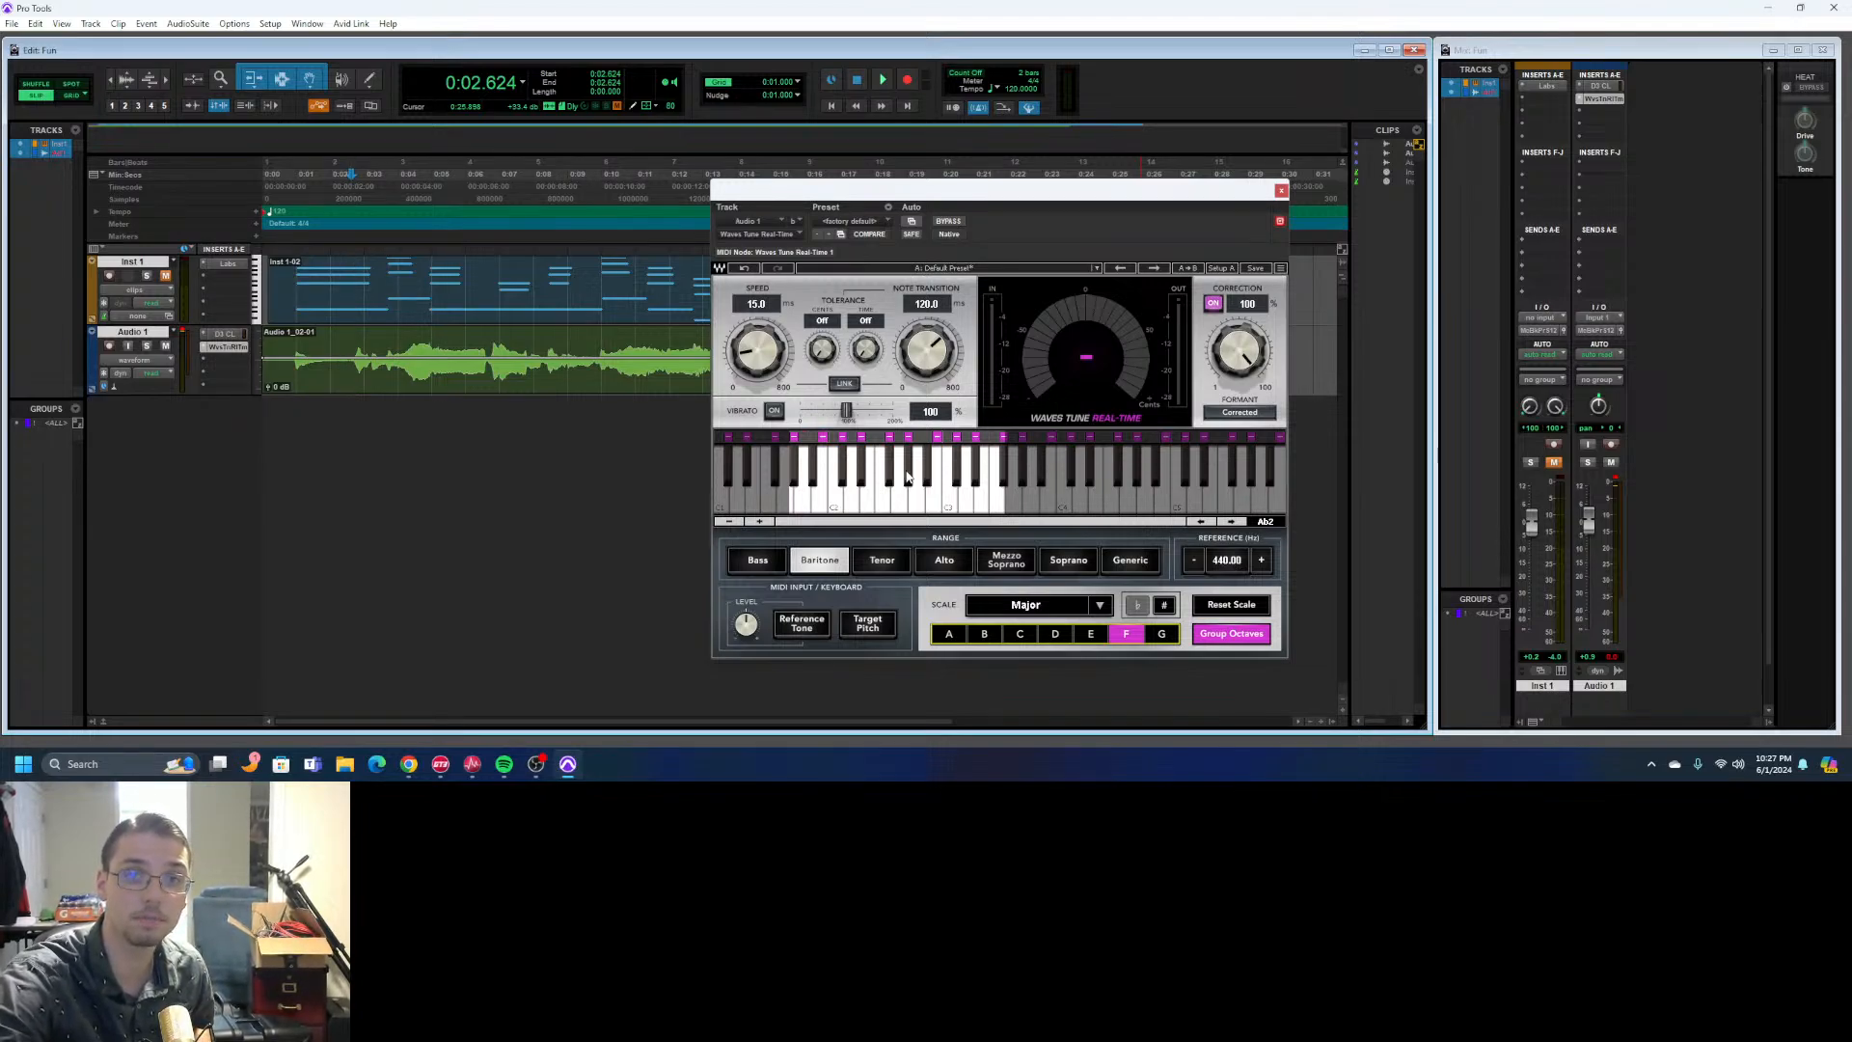
left_click_drag(752, 370, 752, 434)
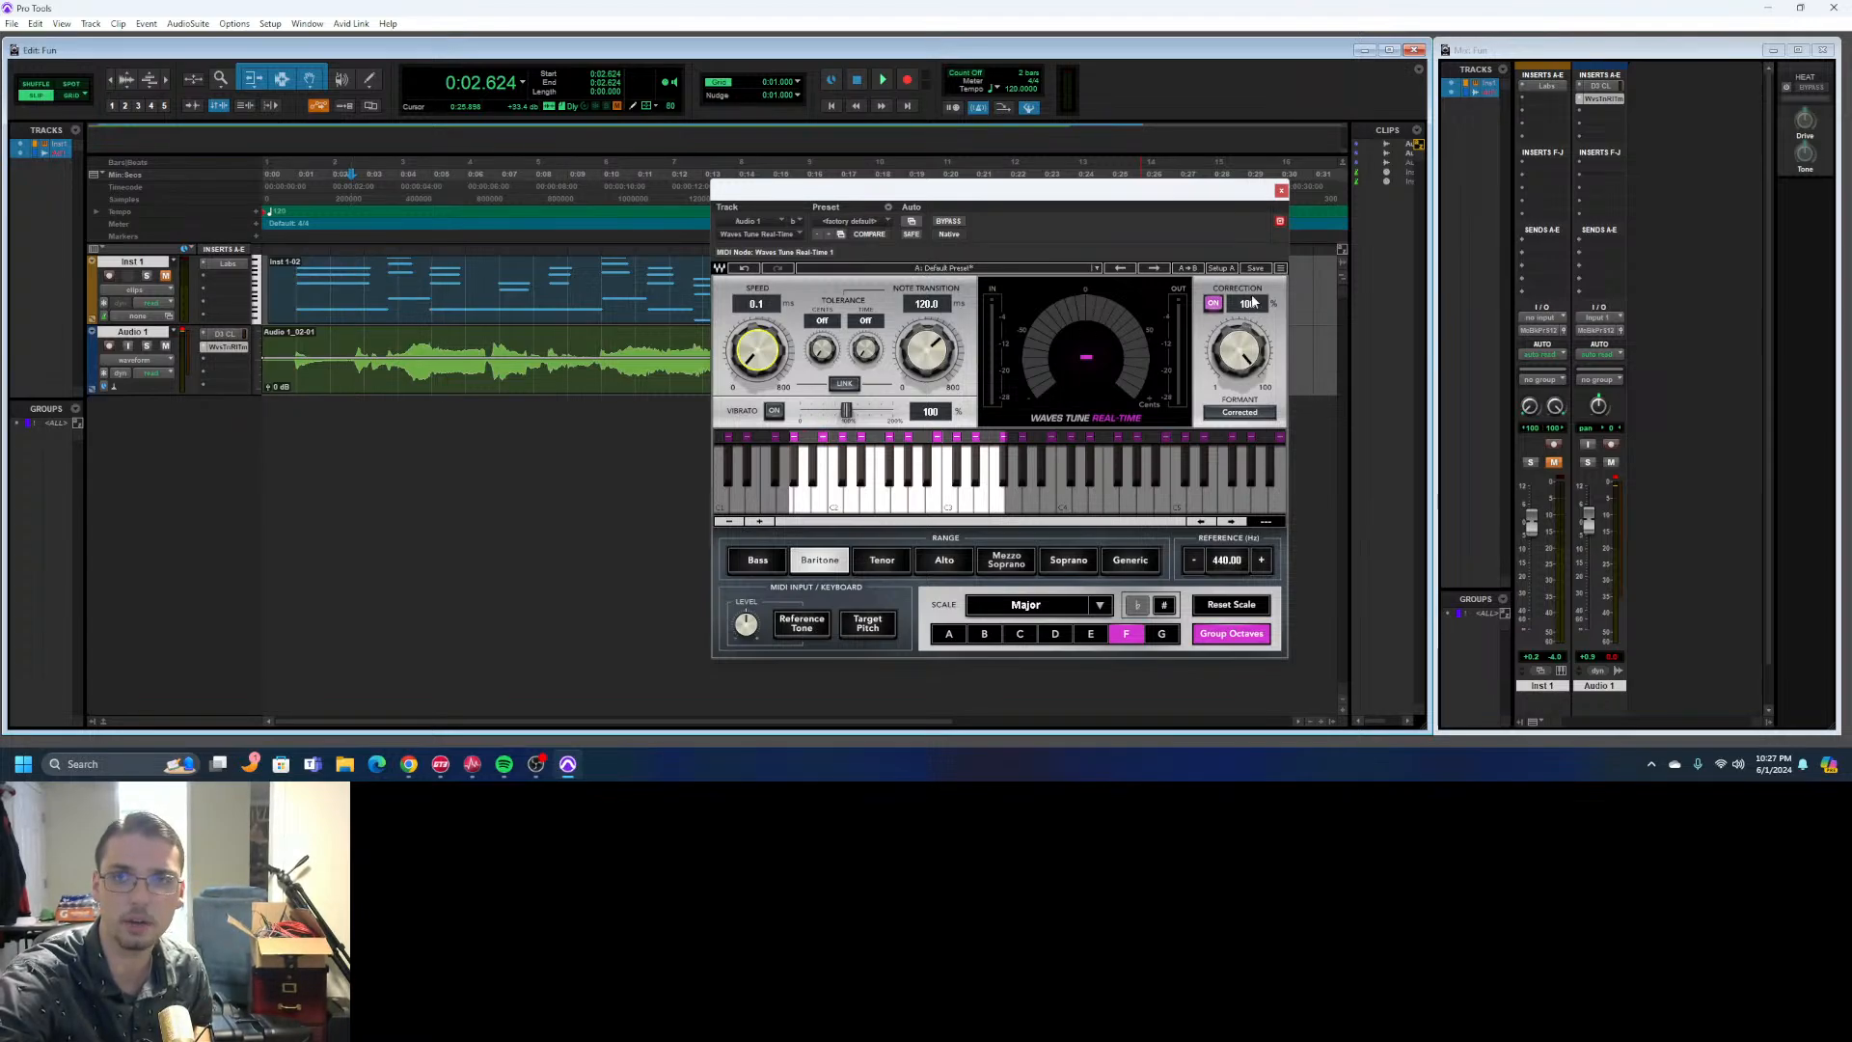
- Play the pitch-corrected Audio 1 track several times, with the plug-in window moved clear of the clips
left_click(881, 81)
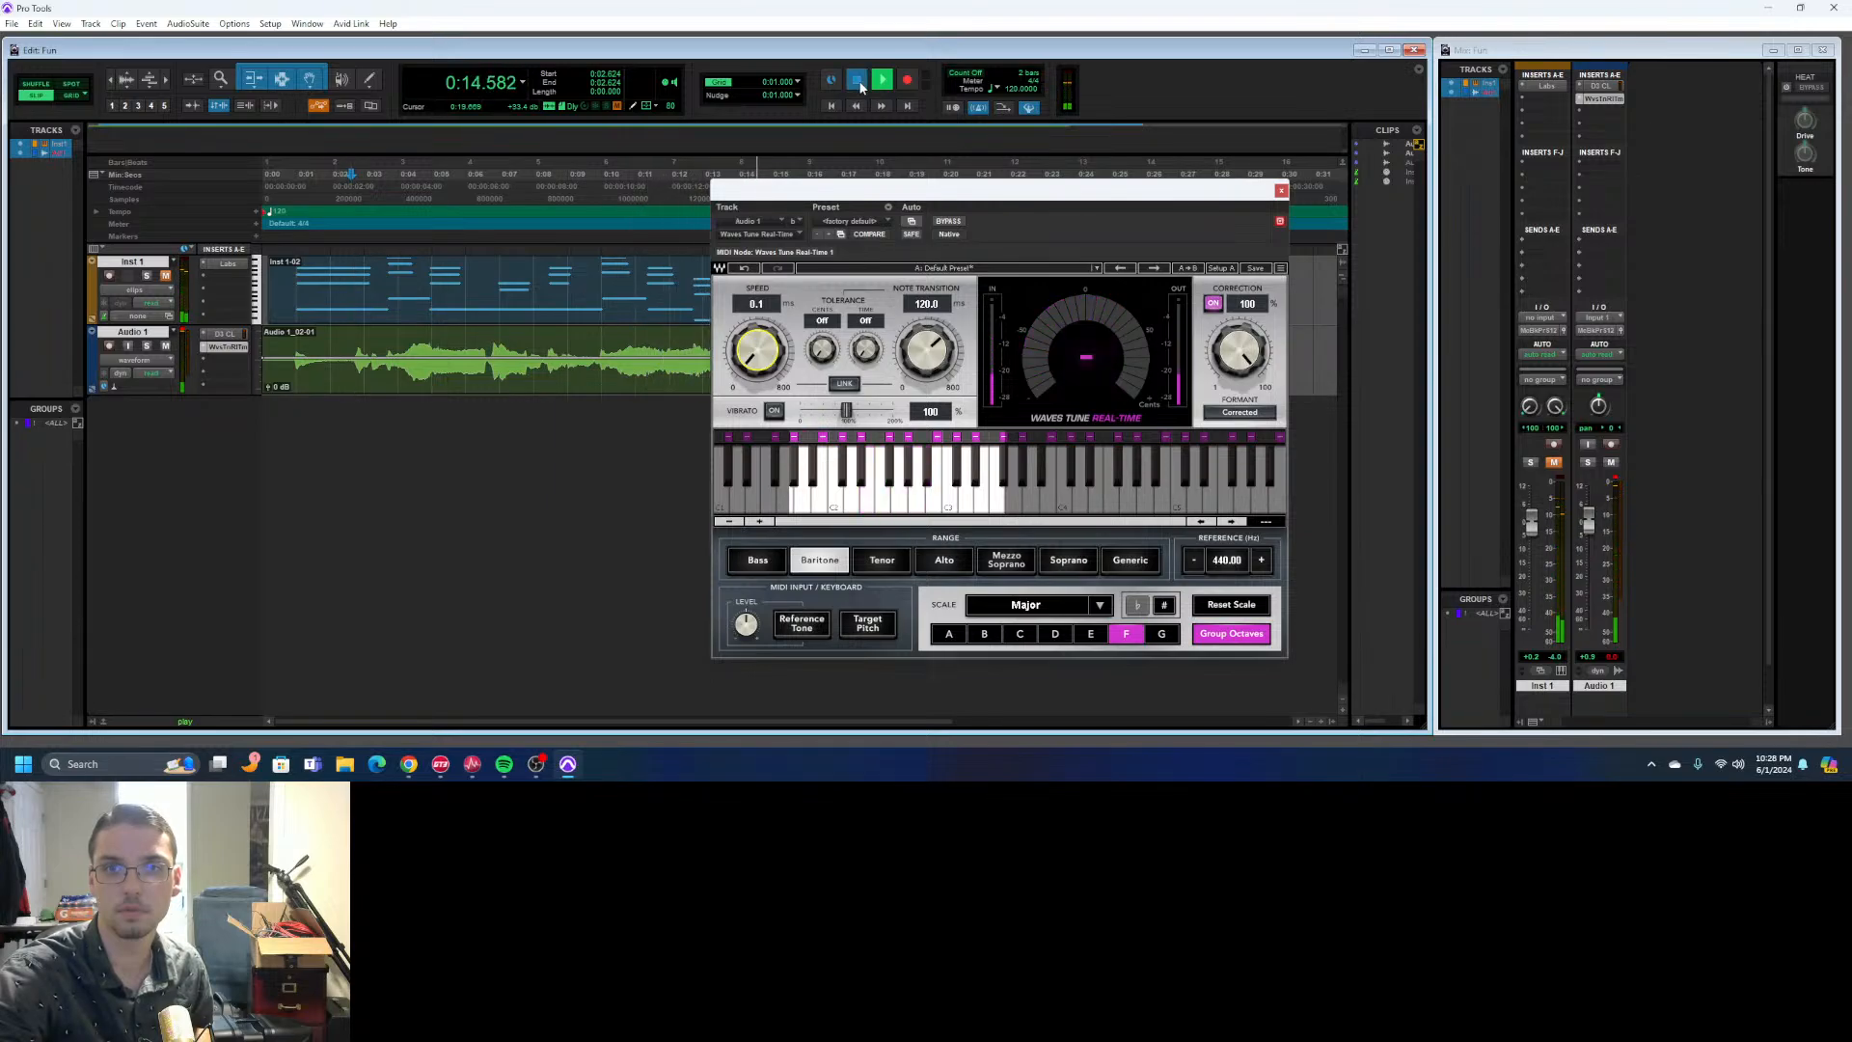
left_click(860, 84)
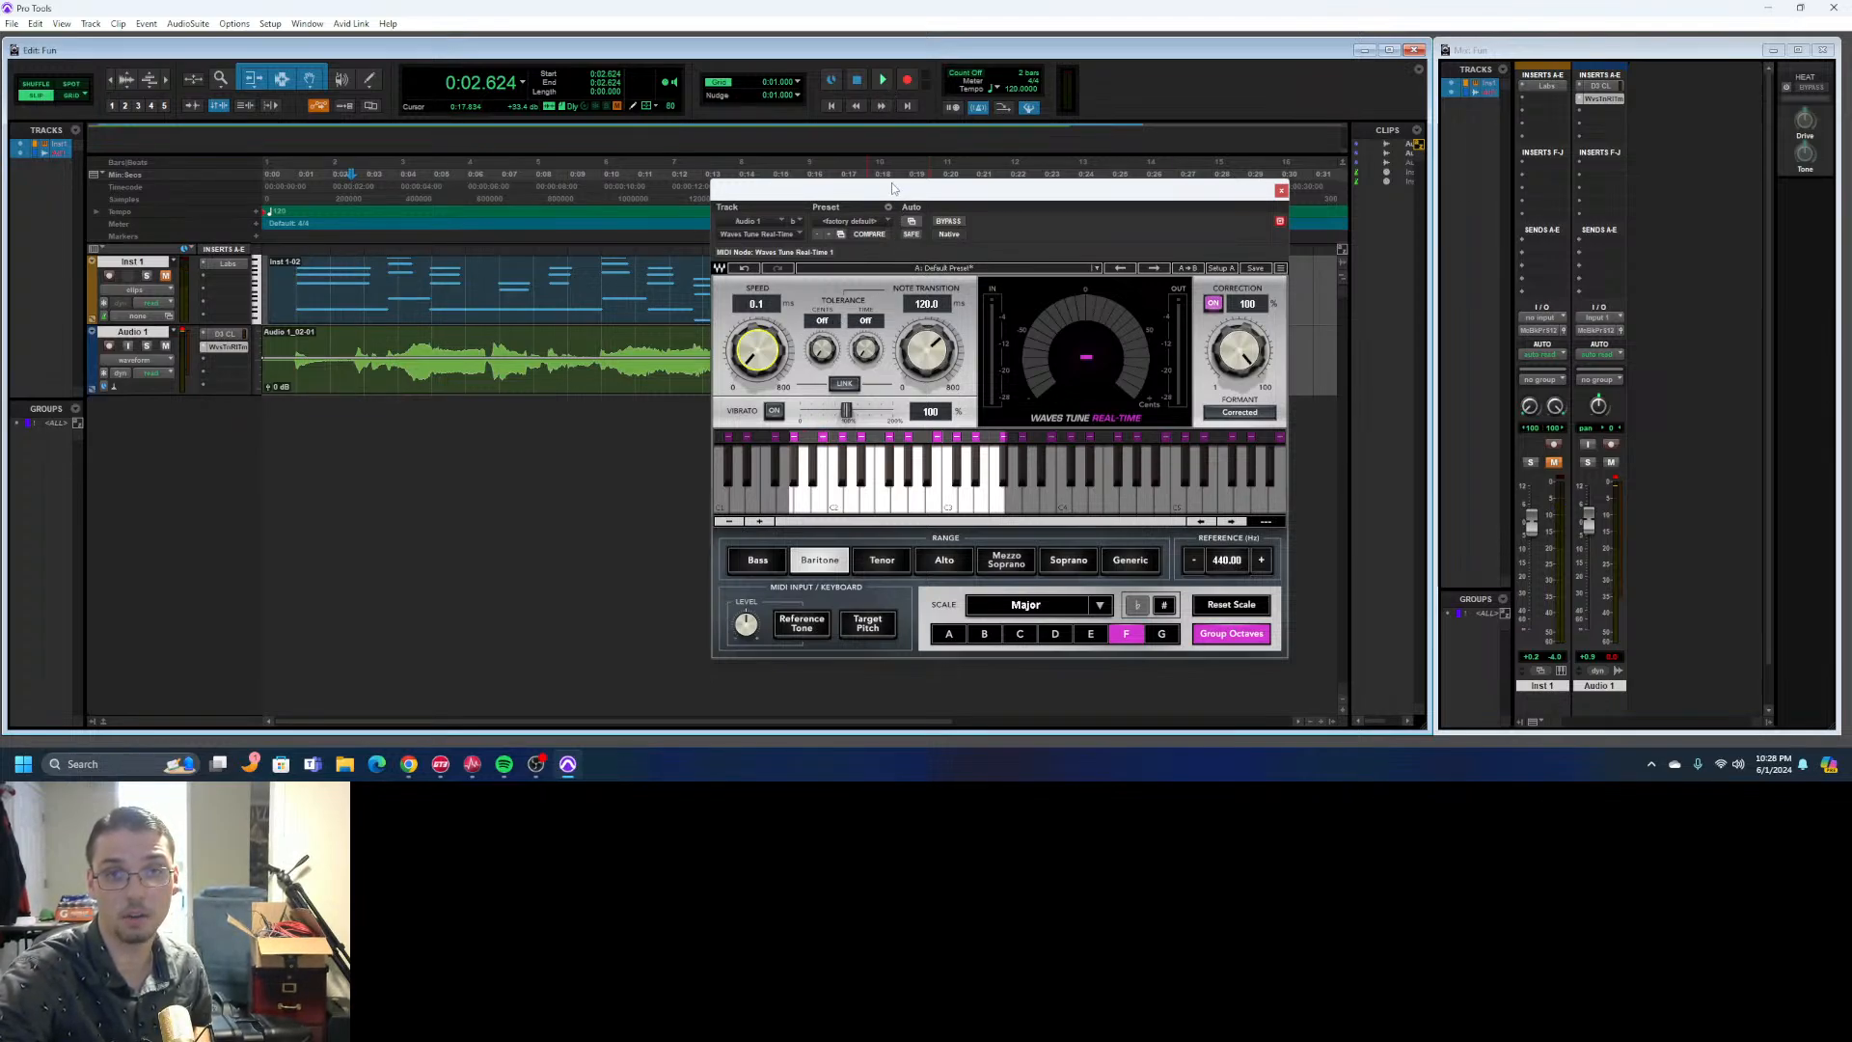
left_click_drag(891, 182, 1080, 180)
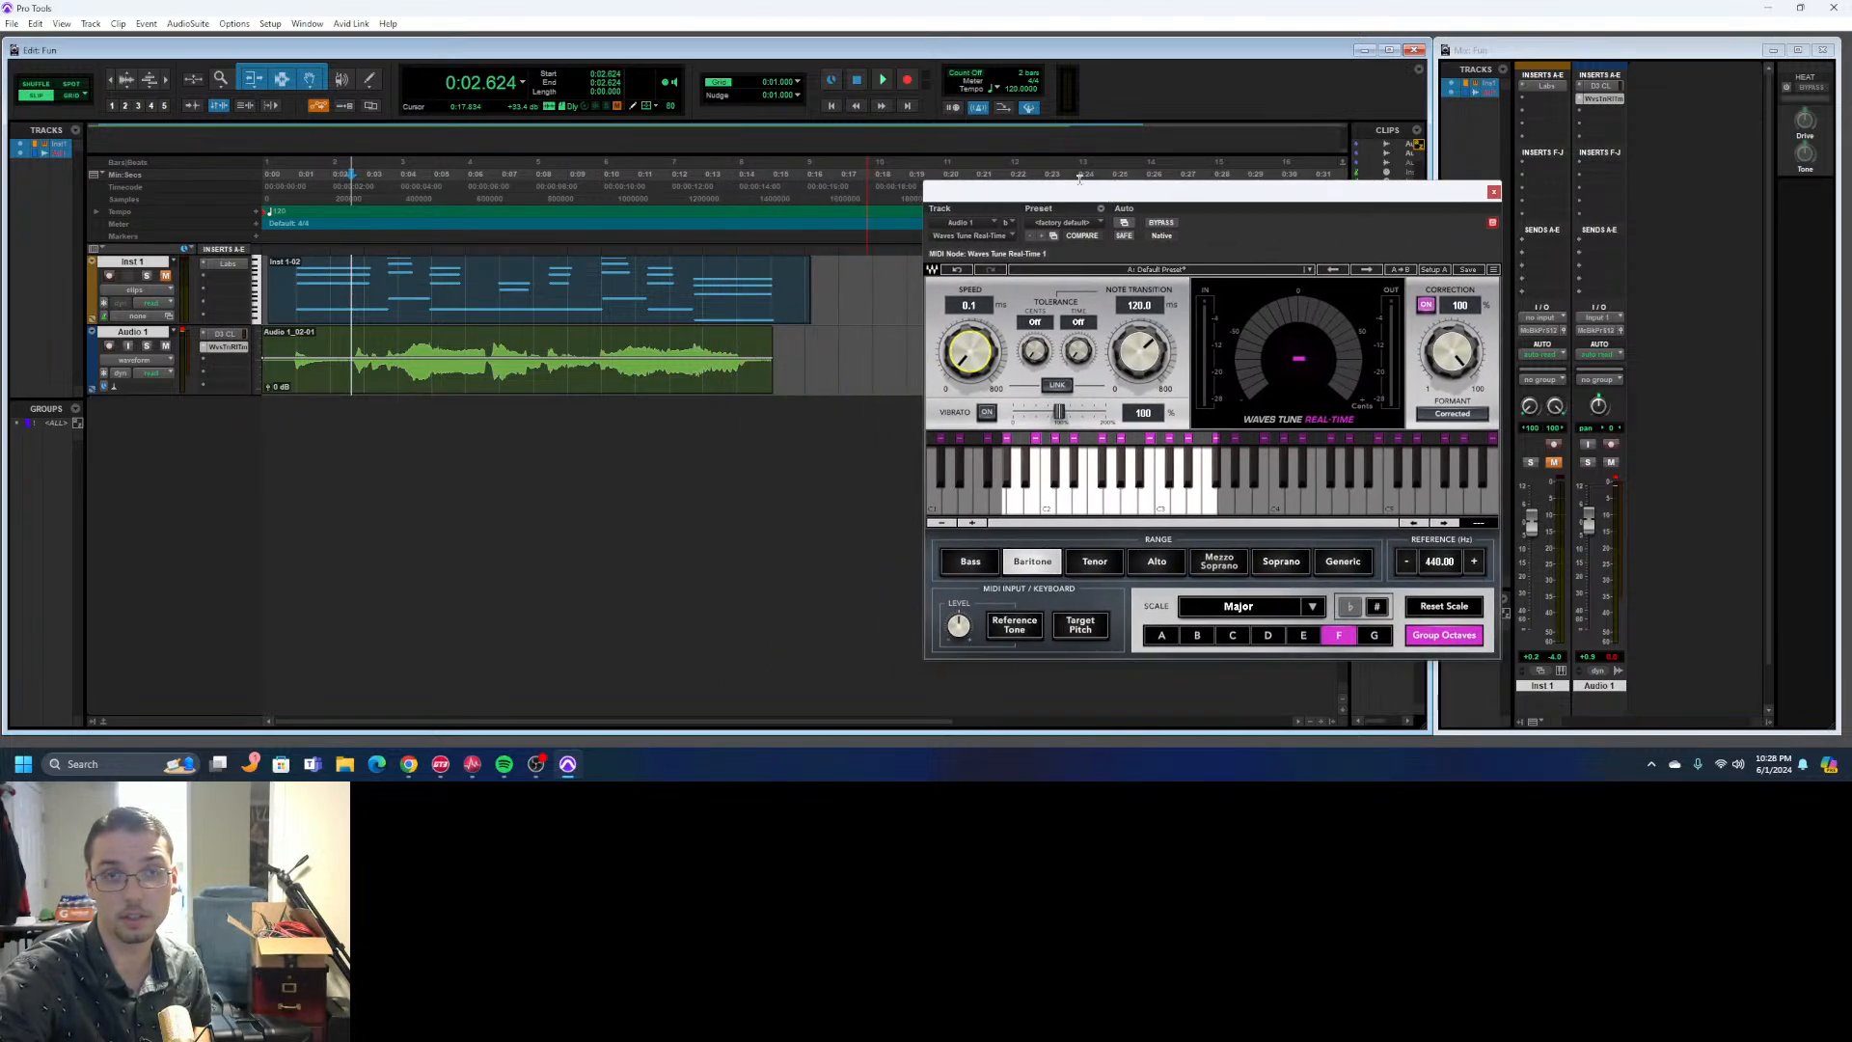
left_click(881, 83)
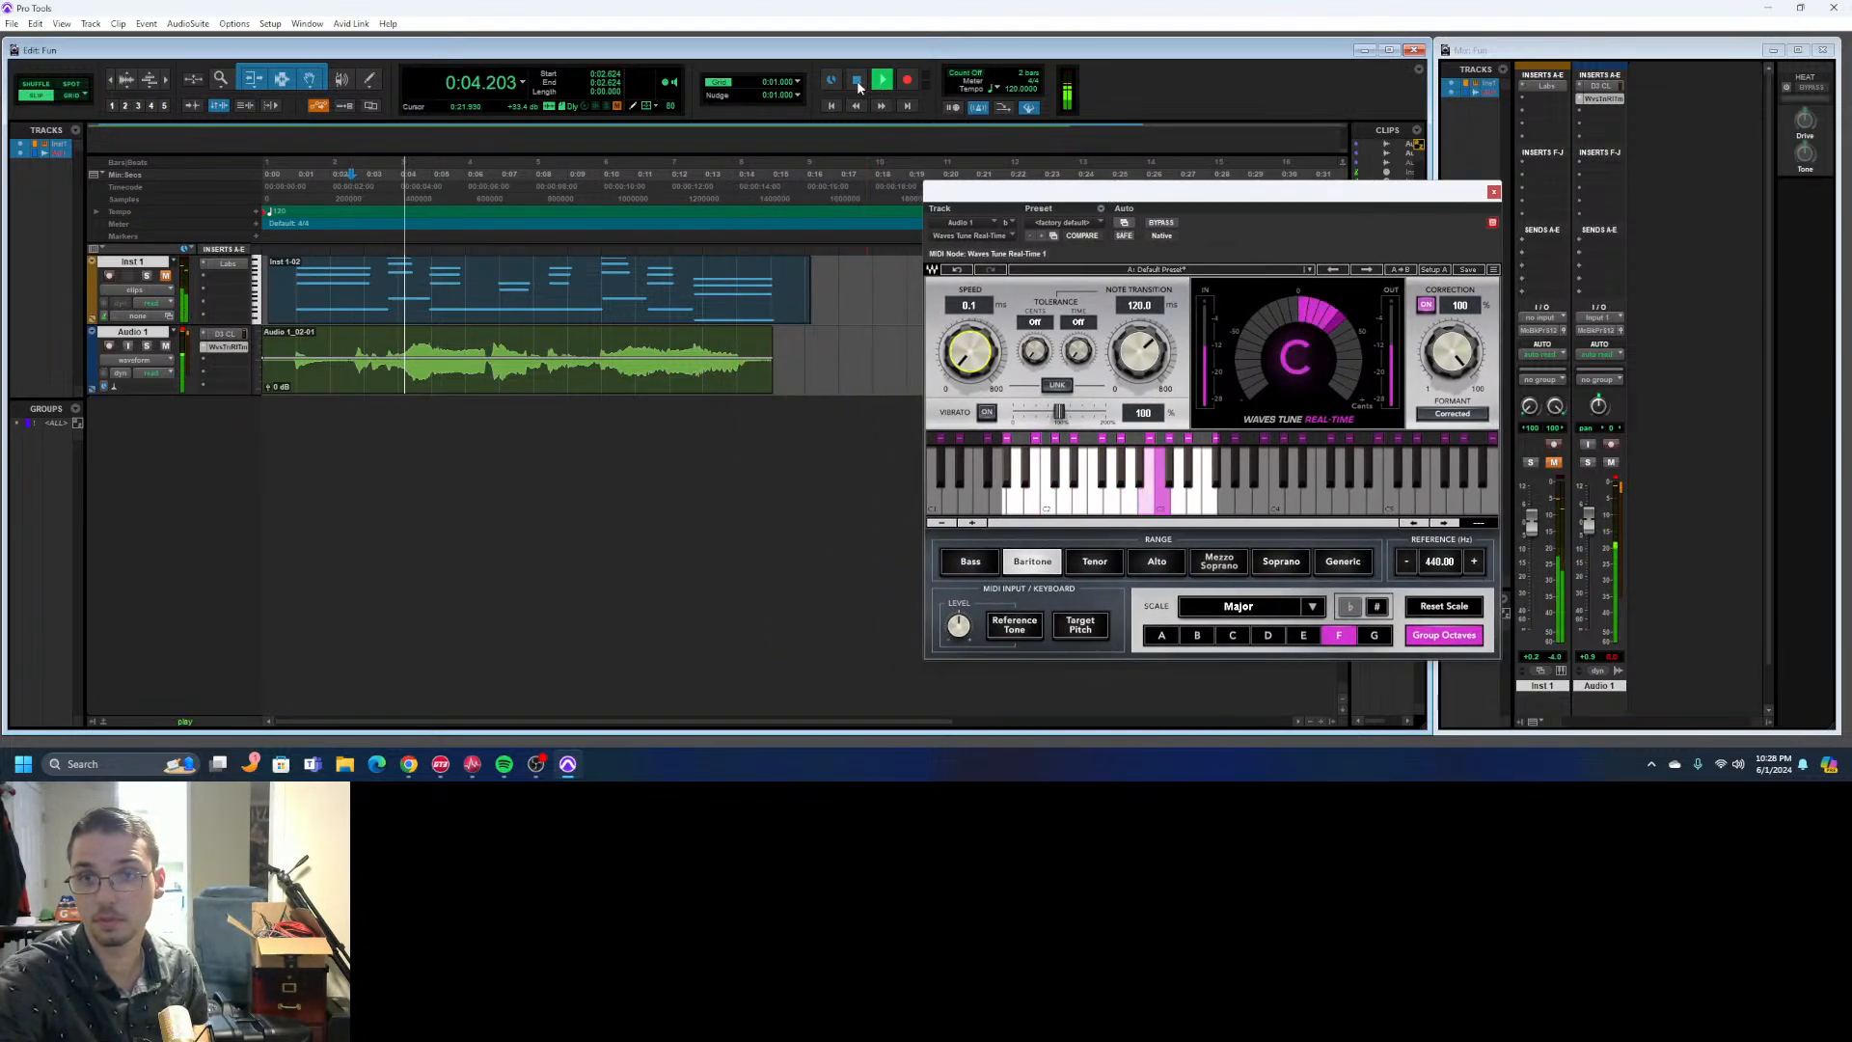
left_click(858, 83)
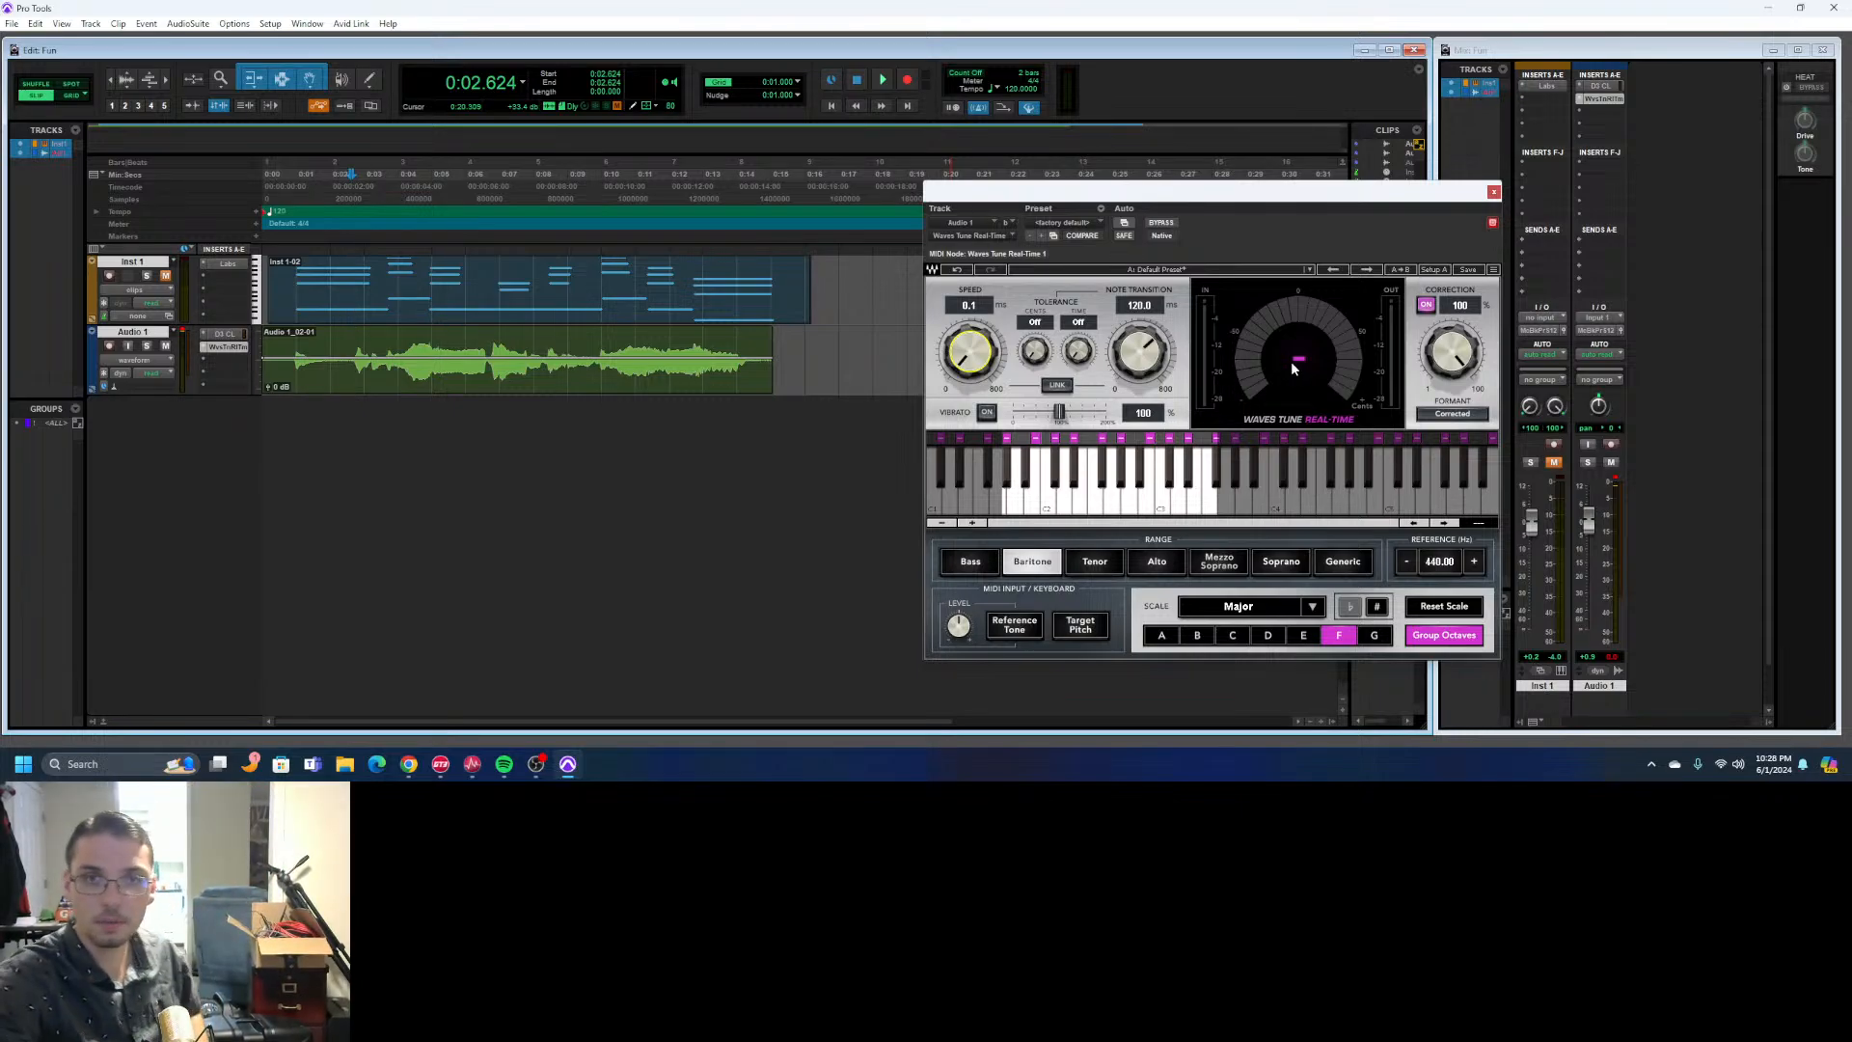
left_click(879, 81)
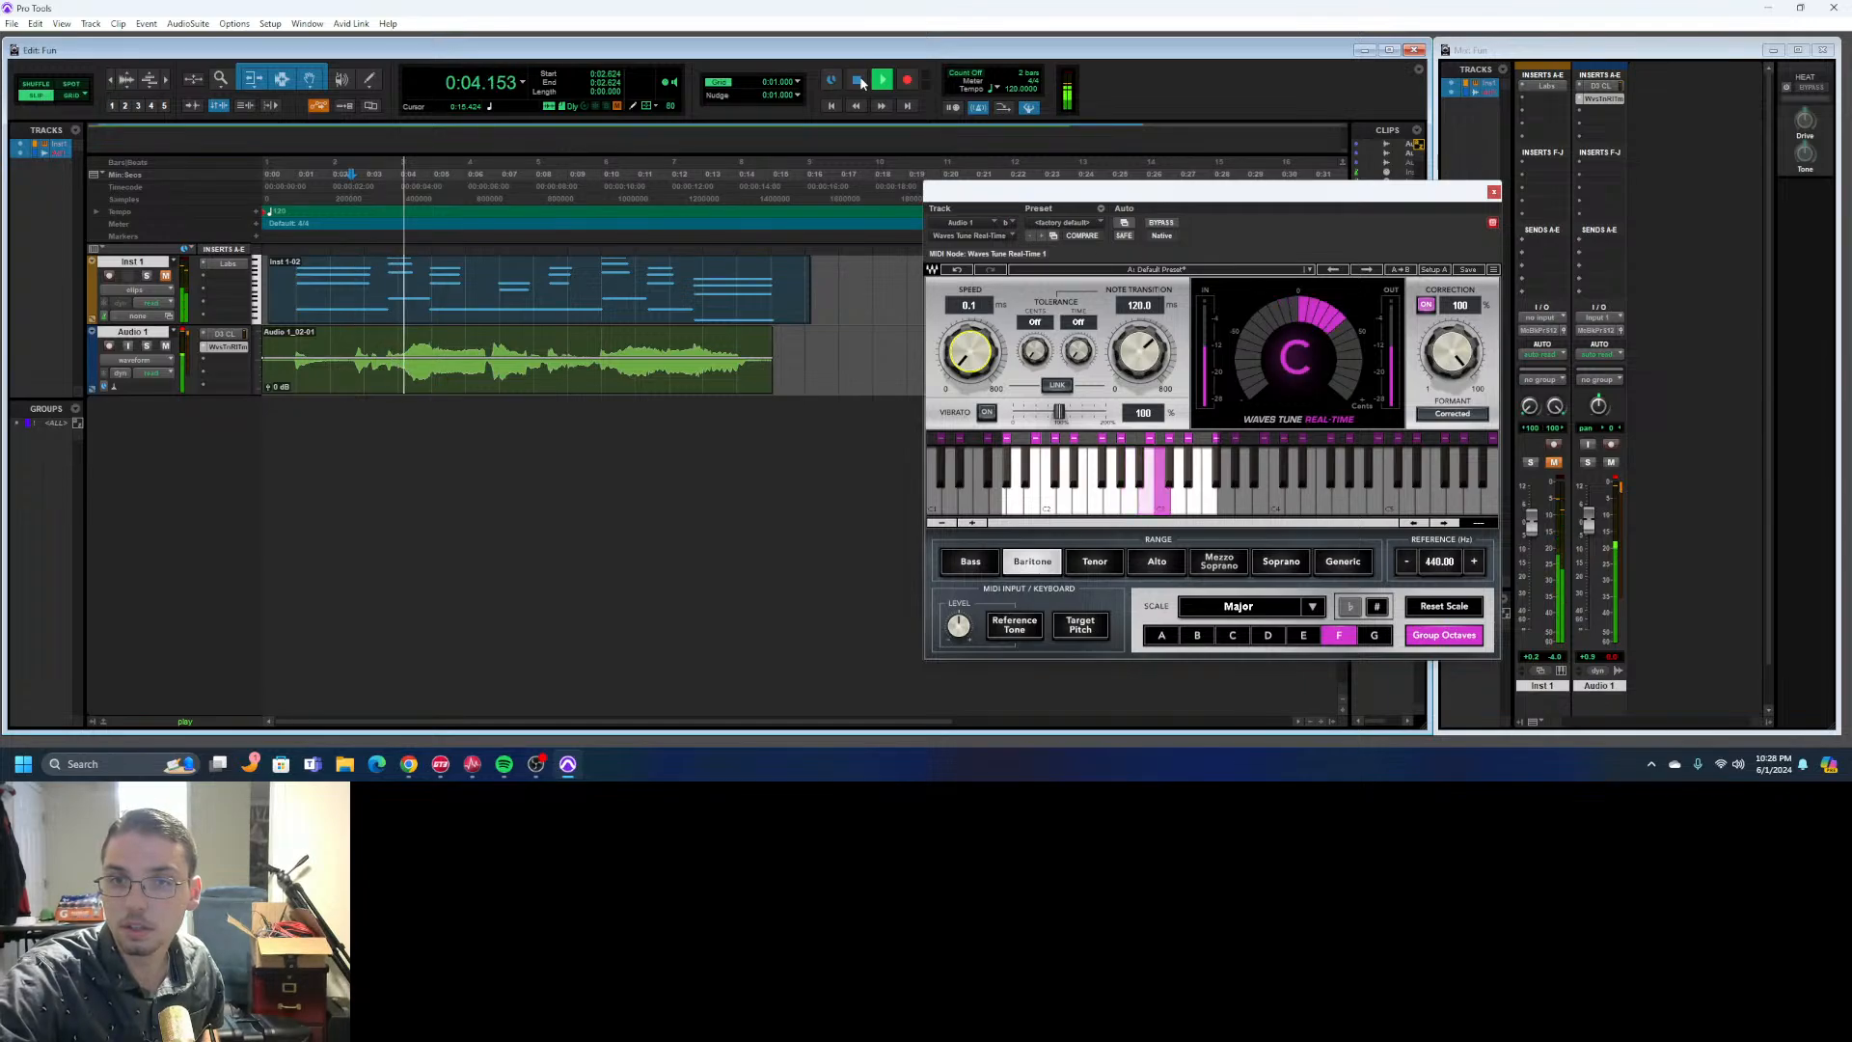
left_click(859, 81)
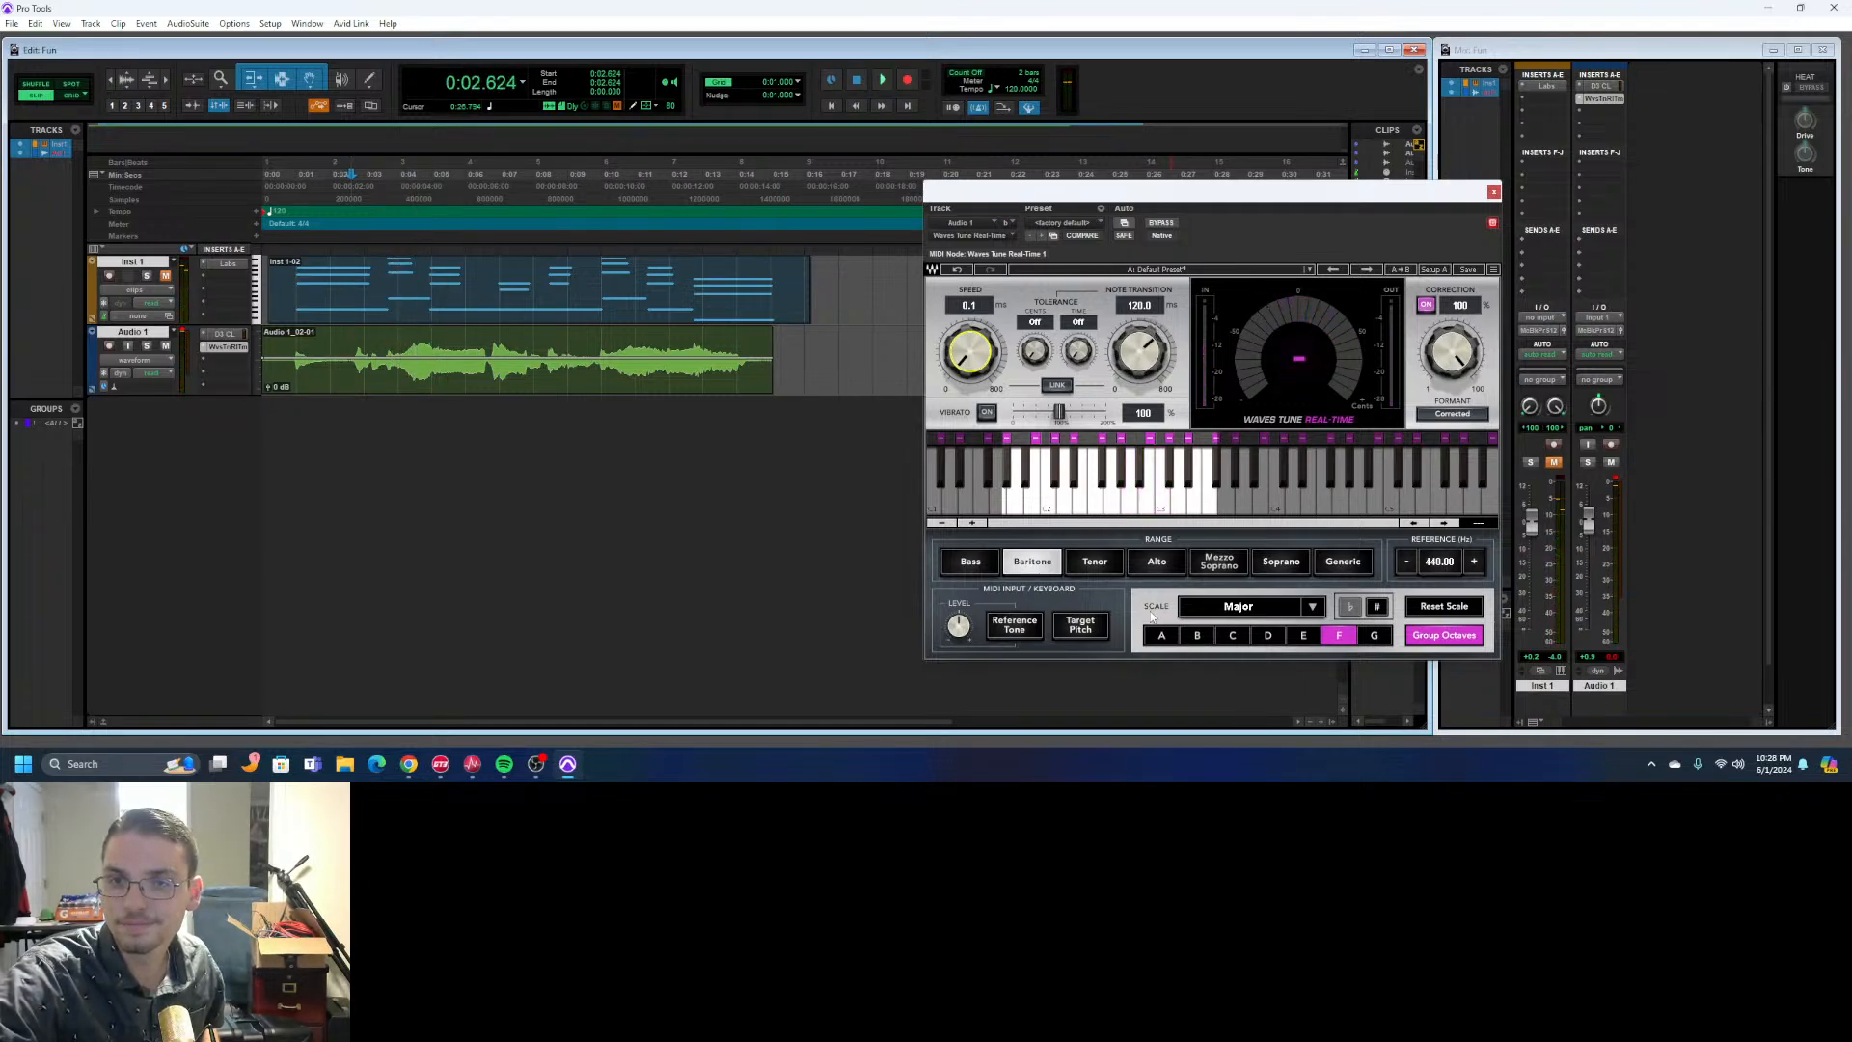
- Change the root note of the tuning scale to D and play Audio 1 twice with that setting
left_click(1269, 635)
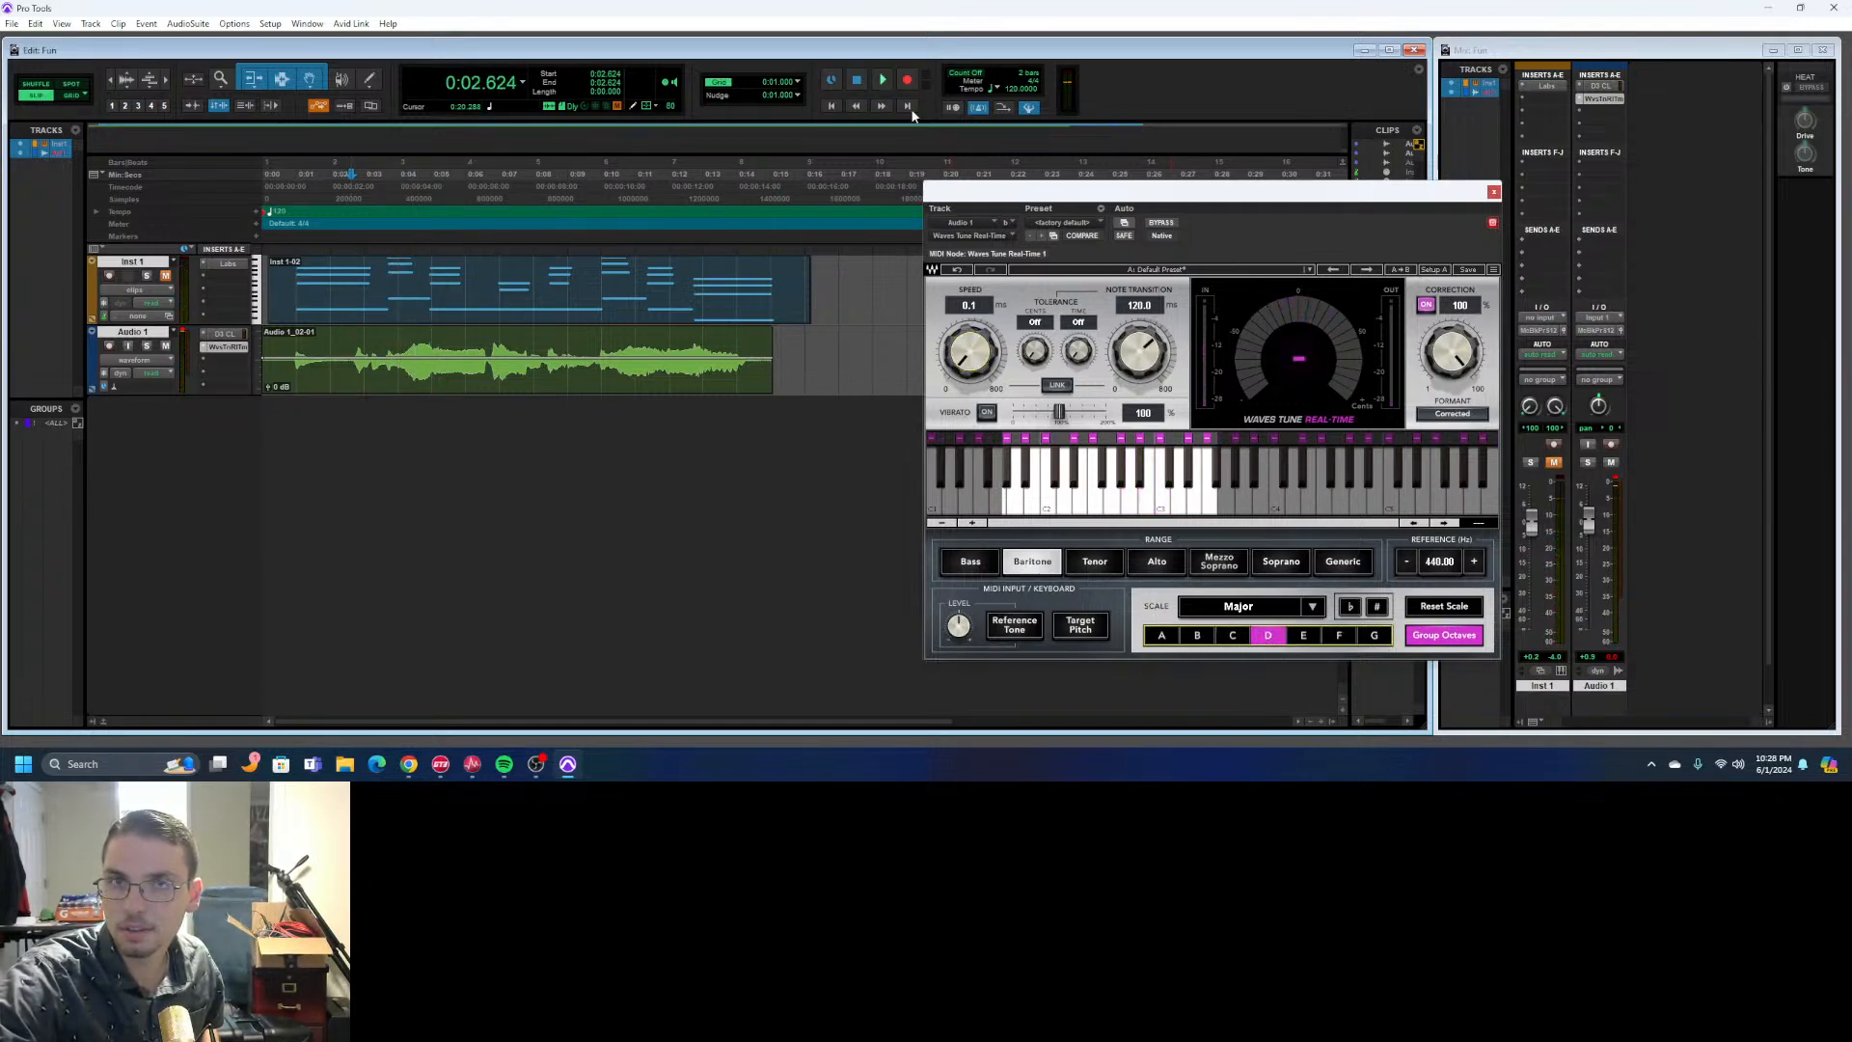
key("space")
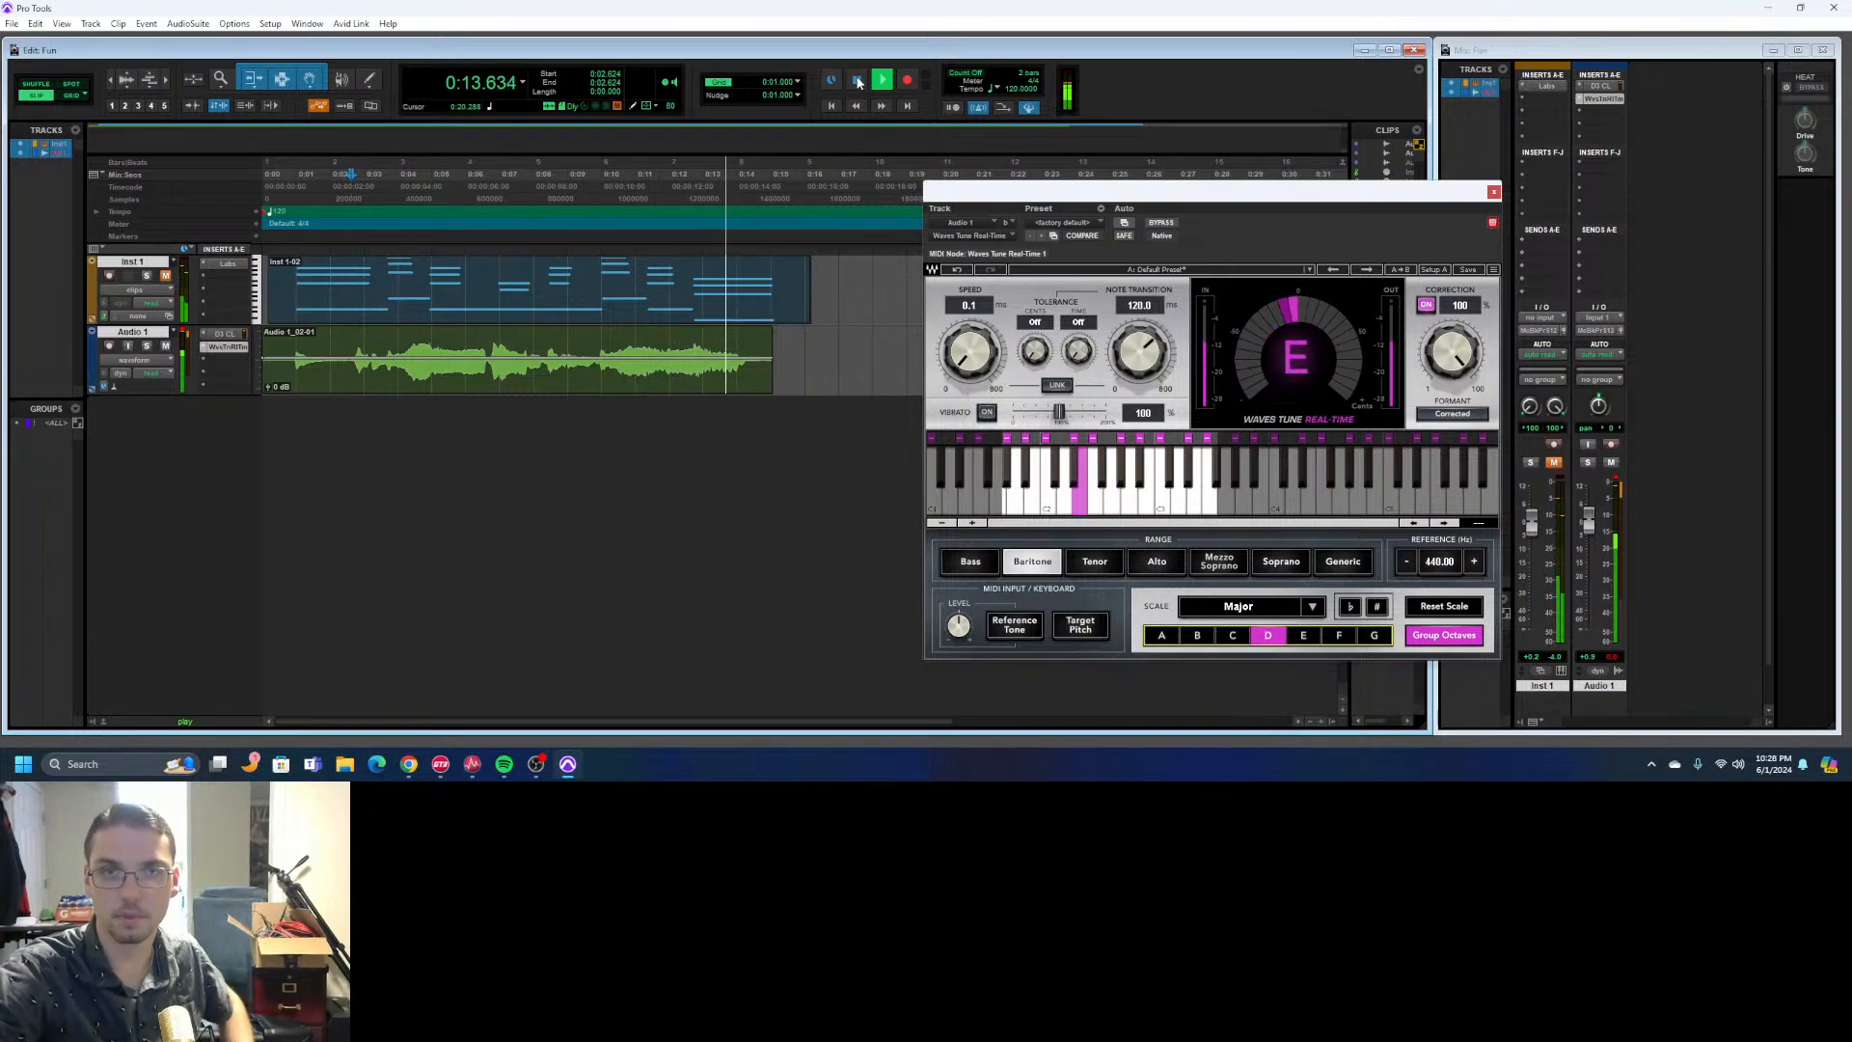
left_click(857, 82)
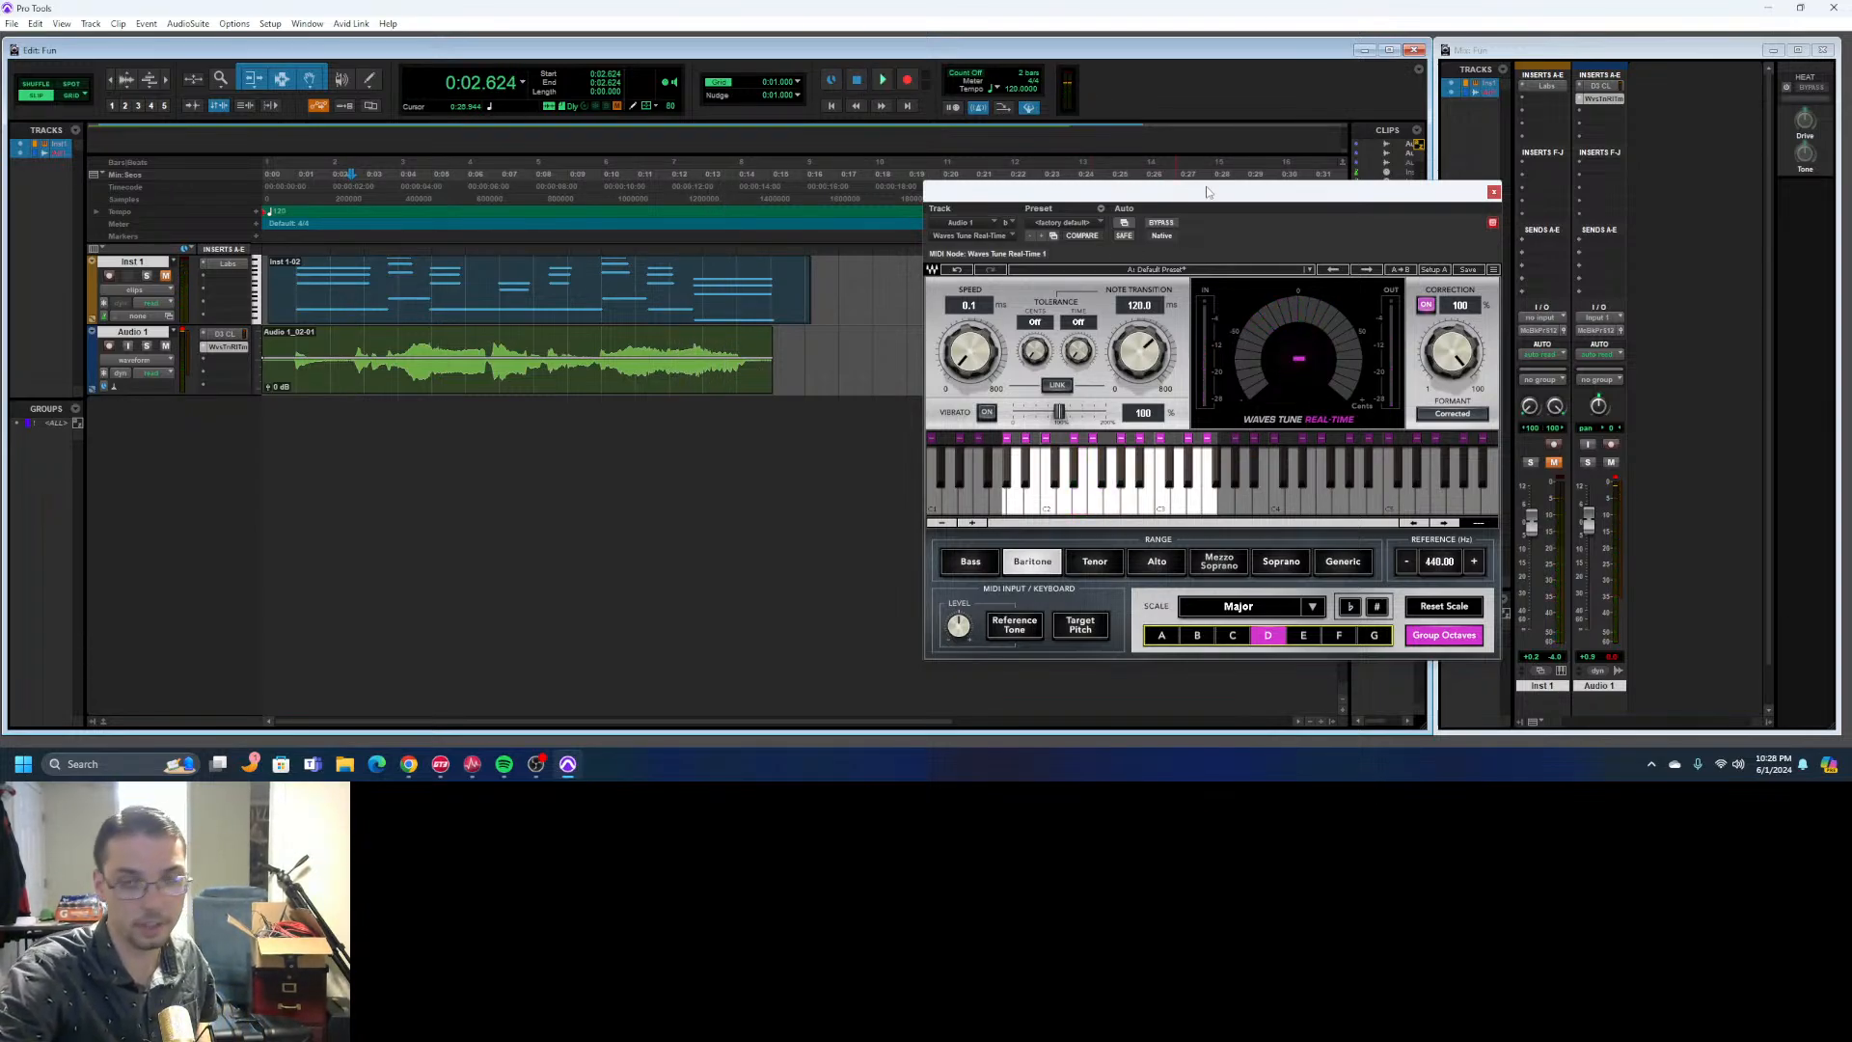
left_click_drag(1245, 201, 1194, 223)
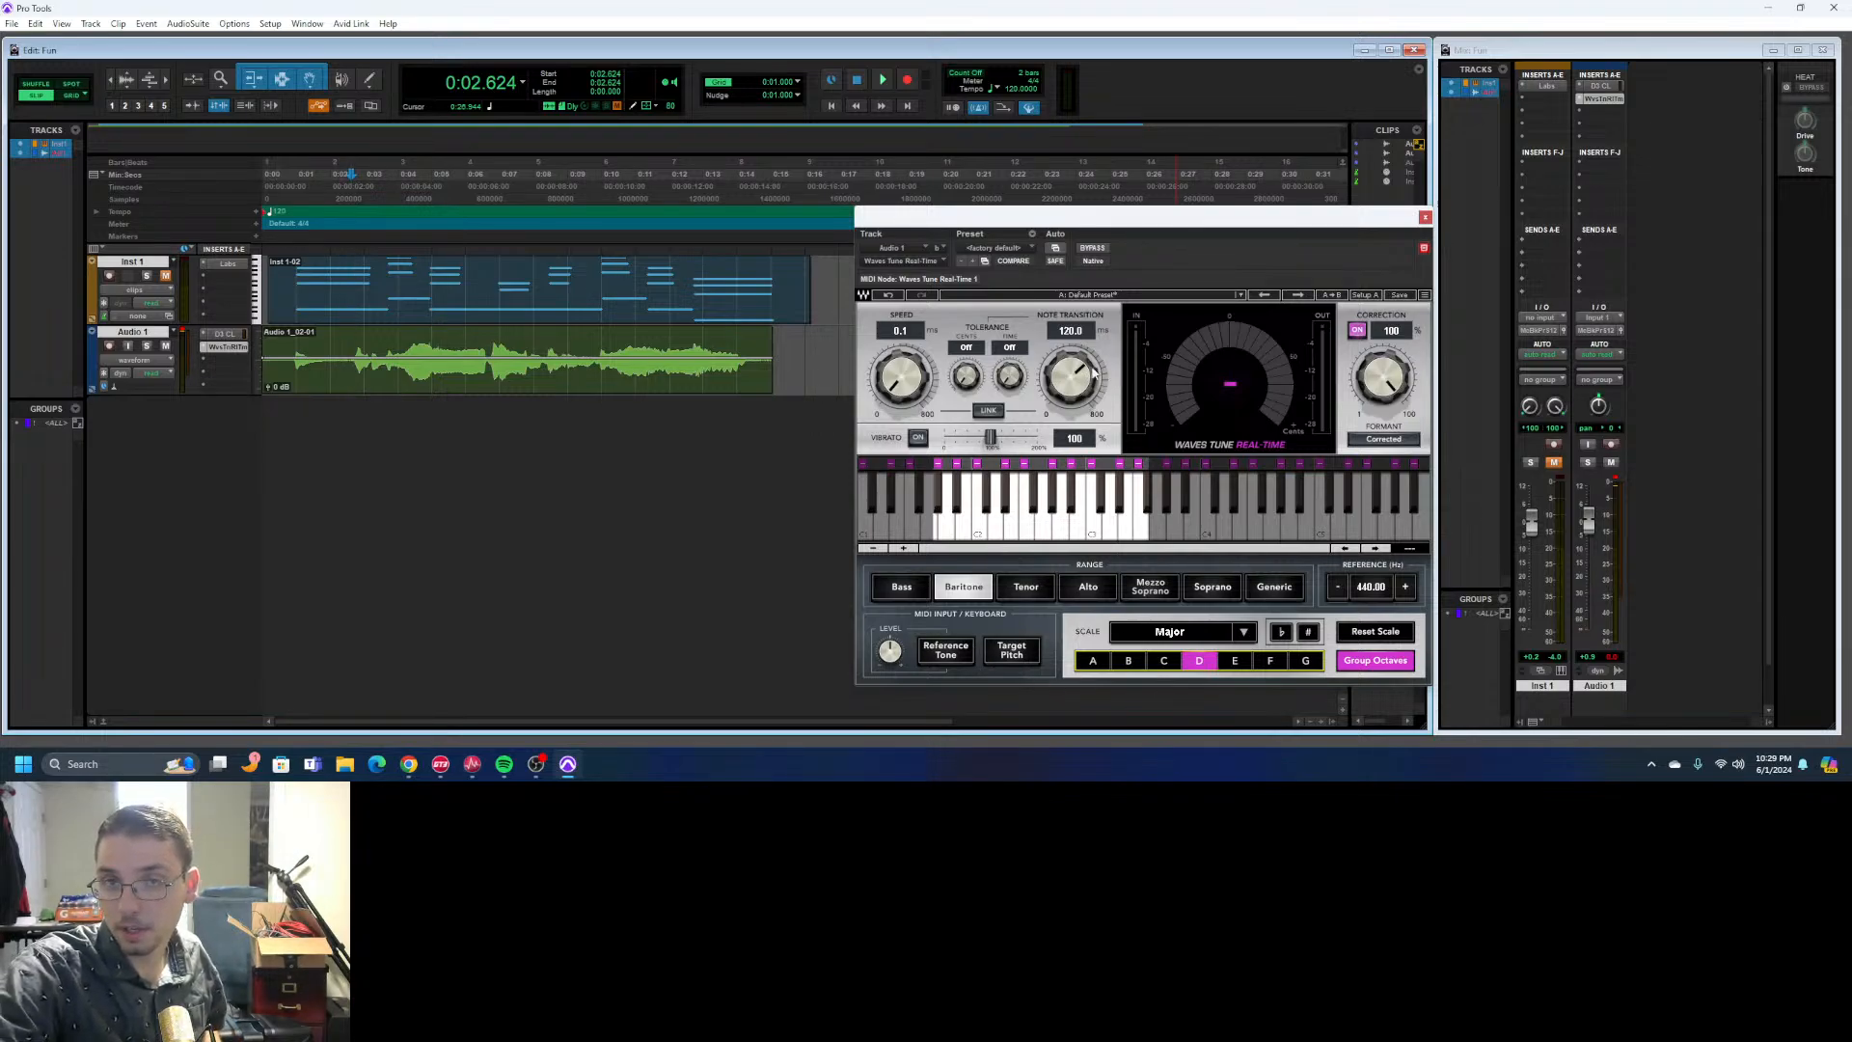
left_click(881, 82)
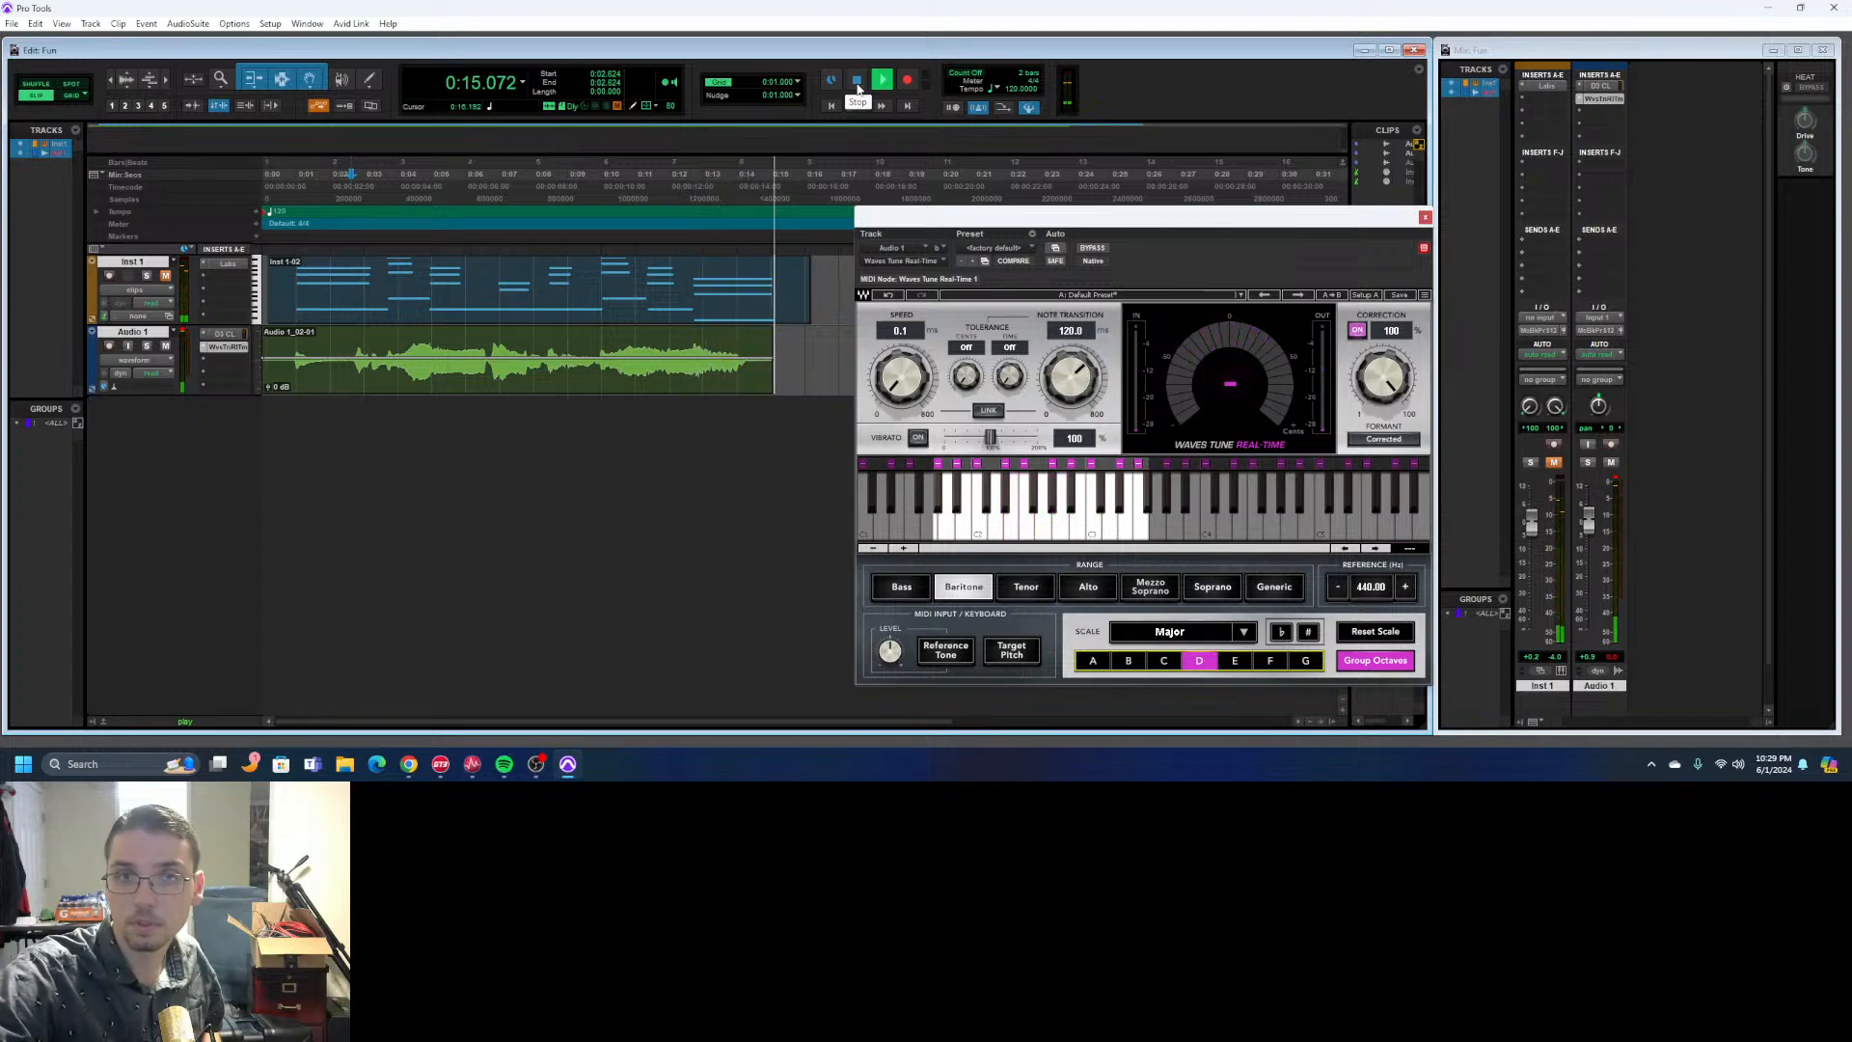
left_click(857, 82)
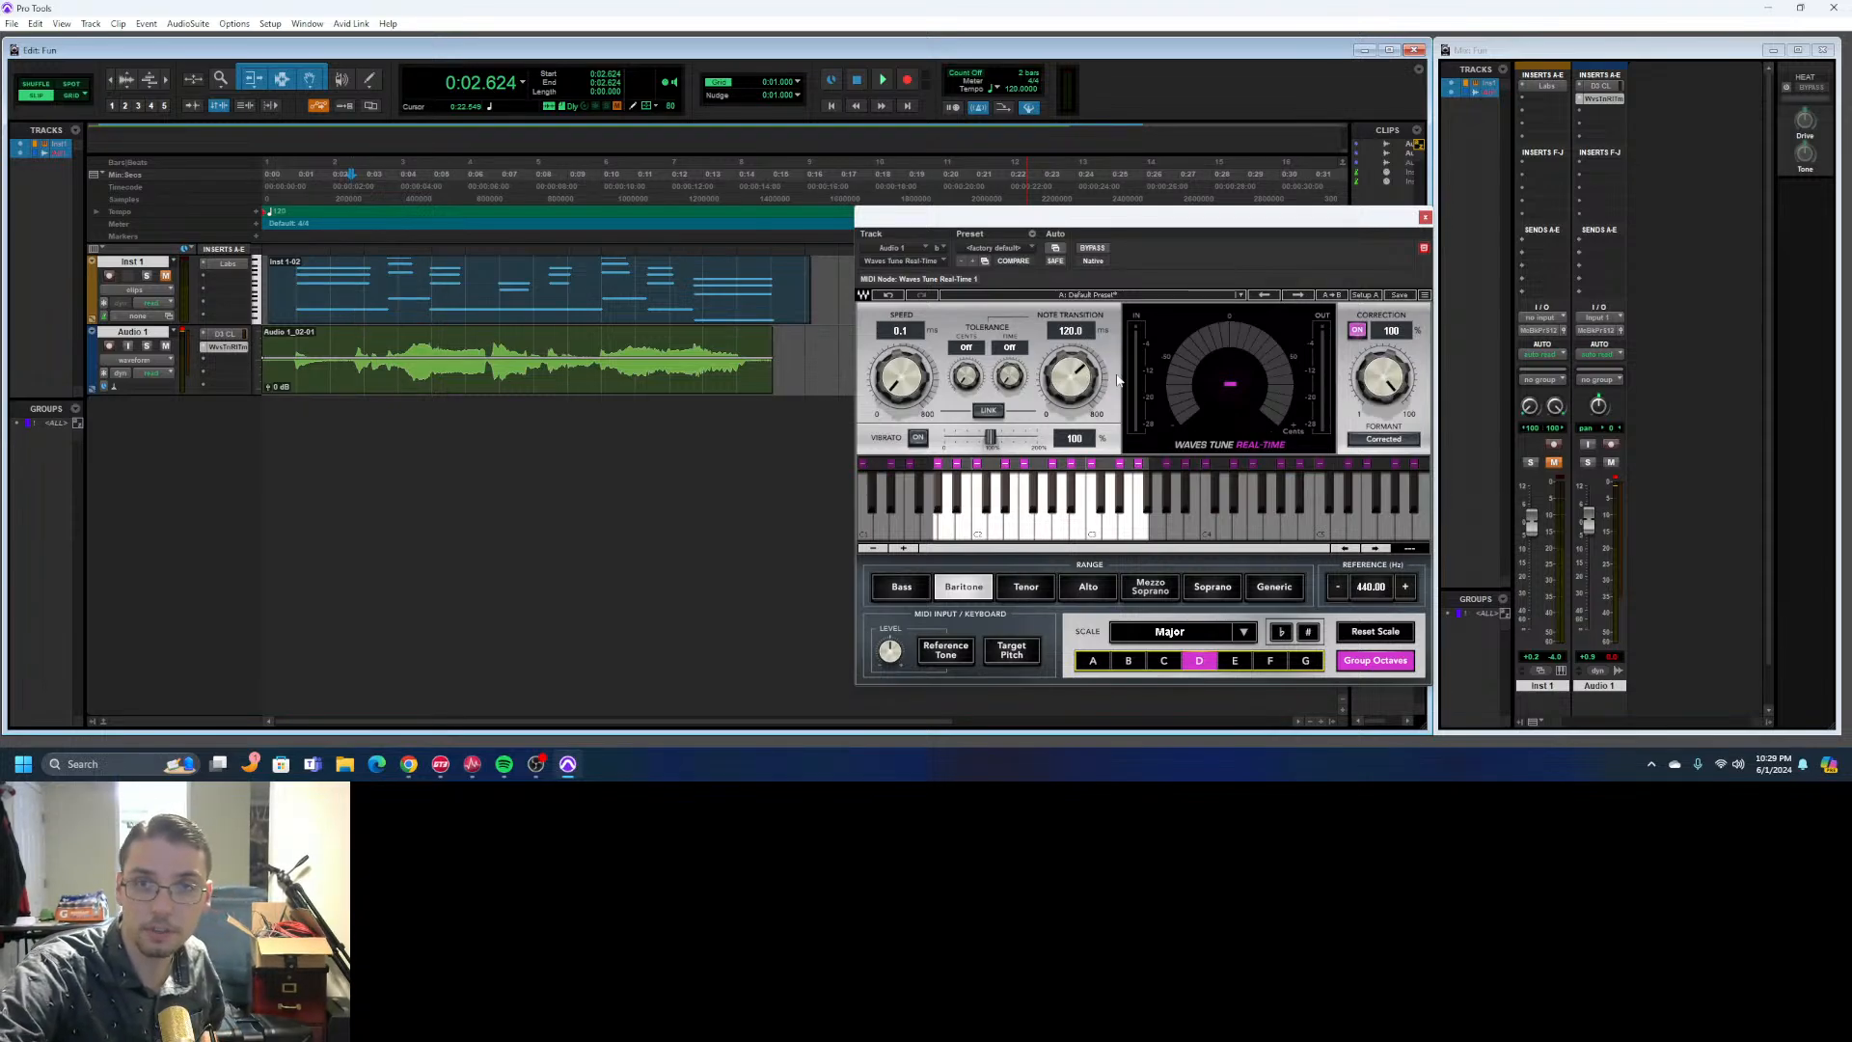
- Audition Audio 1 with a 0.1 ms note transition, and raise it to 123.1 ms before closing the plug-in window
mouse_move(1079, 368)
left_mouse_down()
mouse_move(1078, 396)
mouse_move(1055, 389)
left_mouse_up()
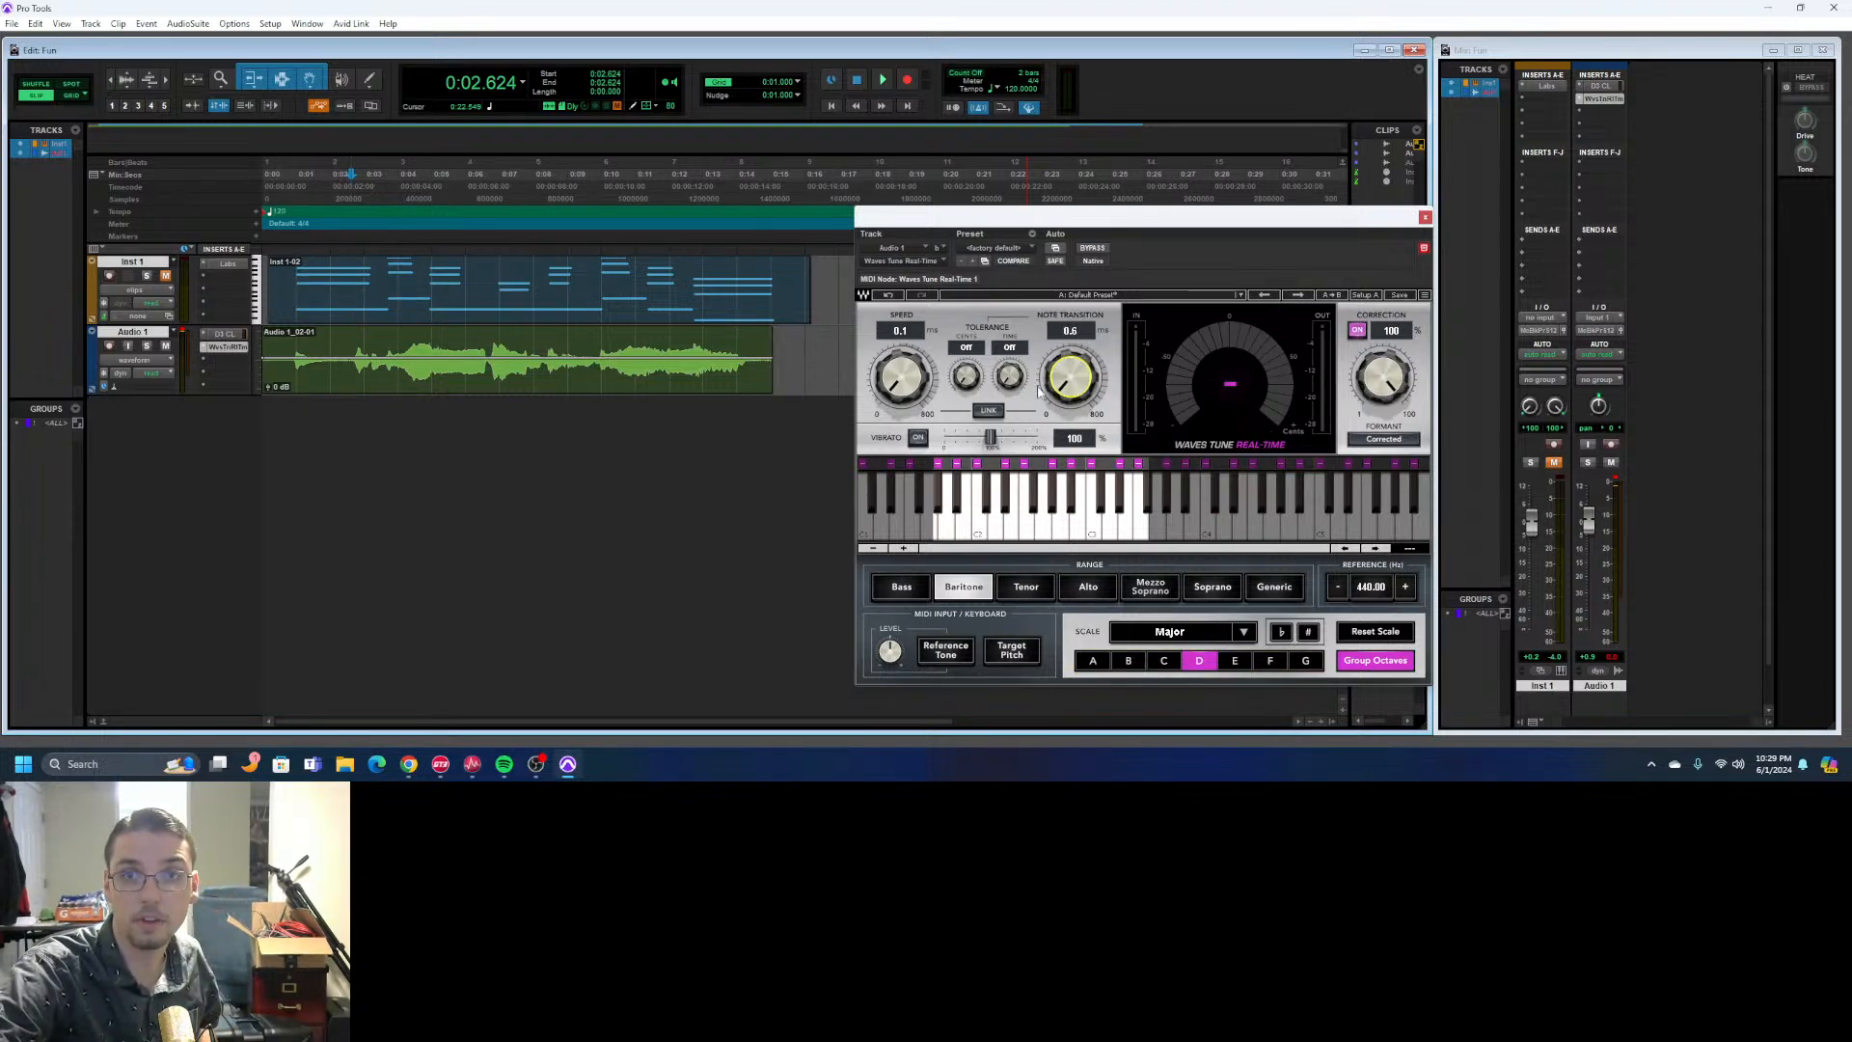
left_click(881, 83)
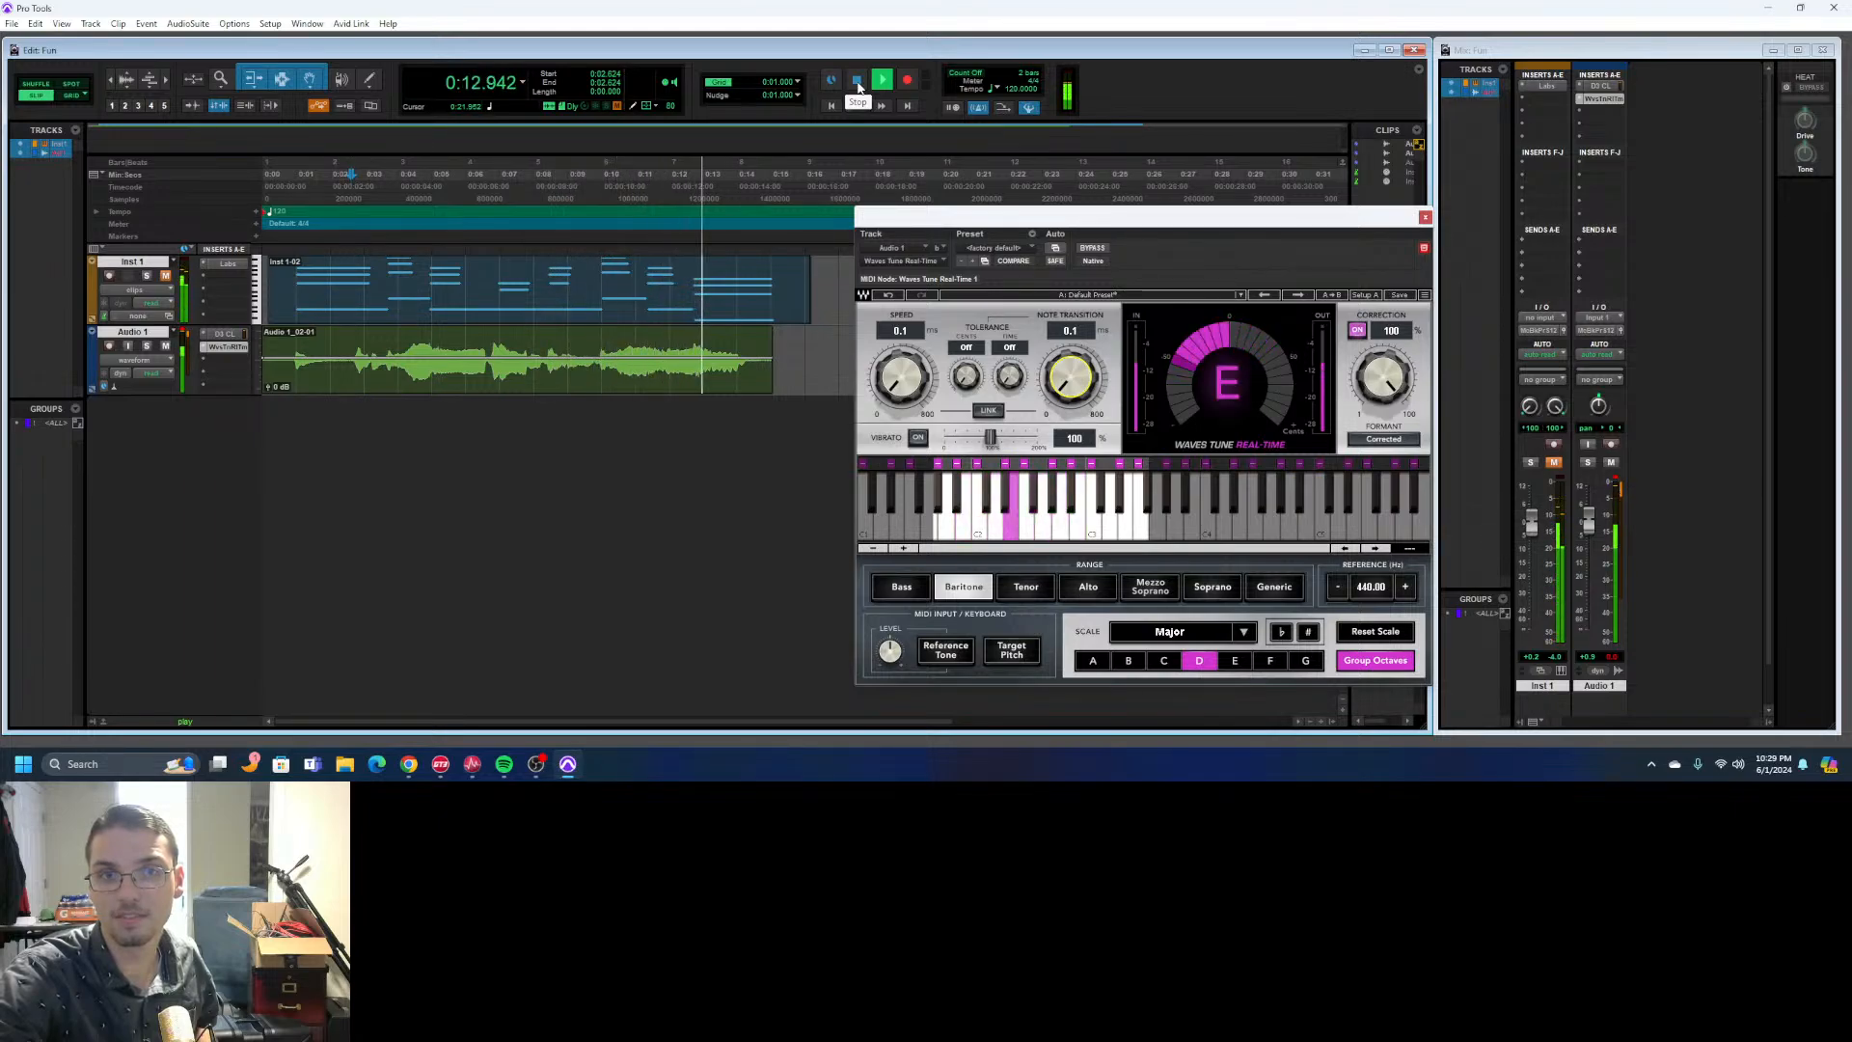
left_click(858, 82)
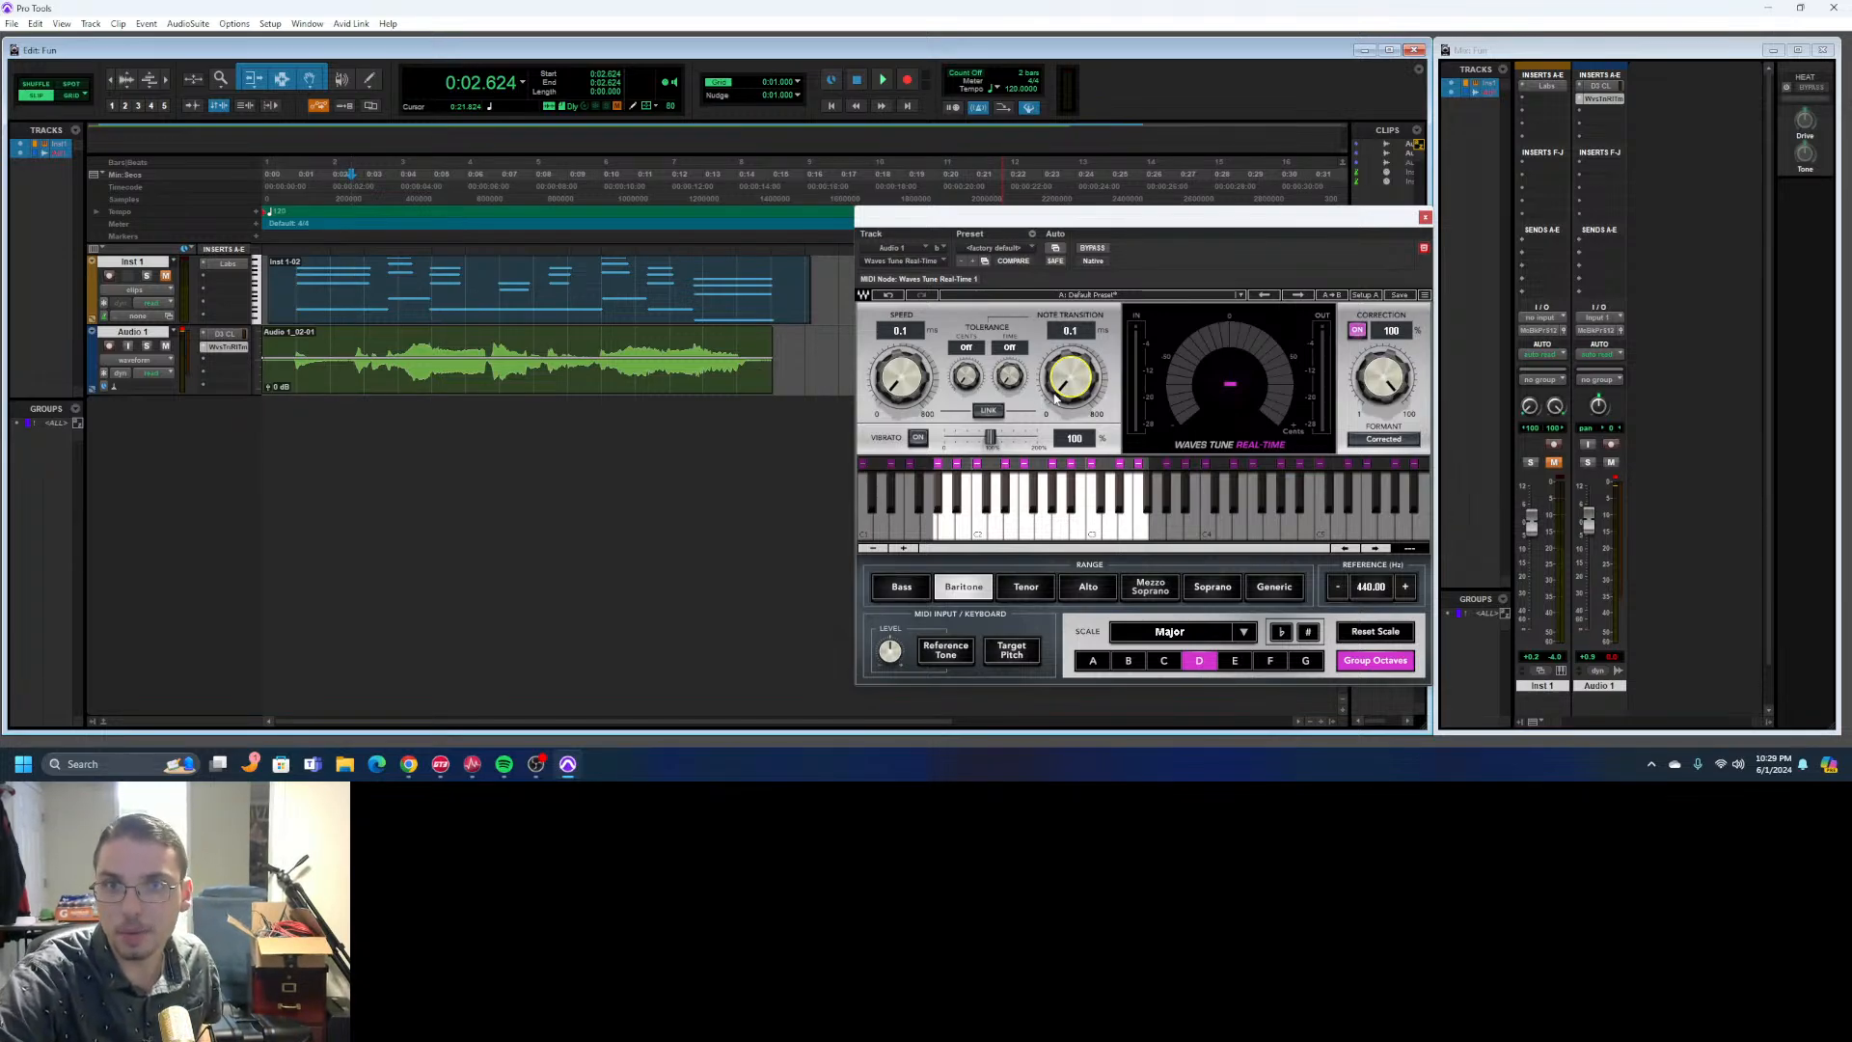
mouse_move(1070, 376)
left_mouse_down()
mouse_move(1071, 231)
mouse_move(1070, 347)
left_mouse_up()
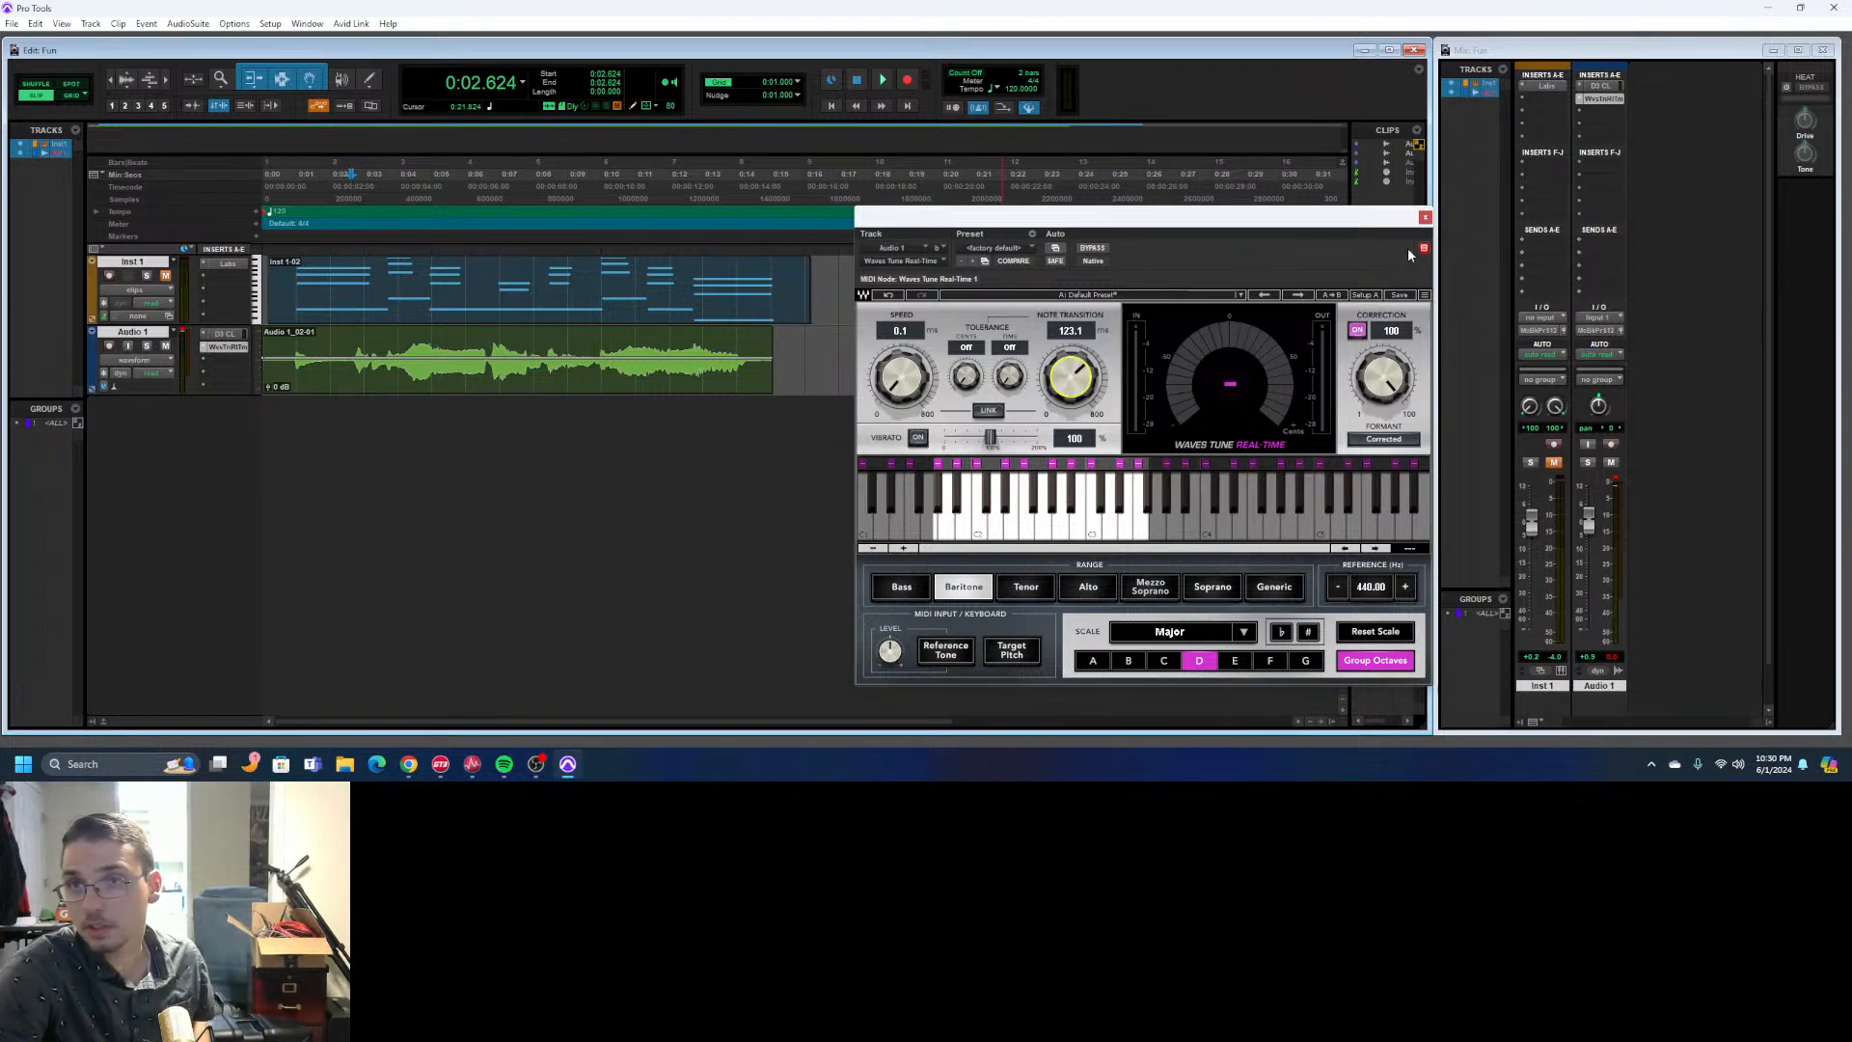
left_click(1425, 218)
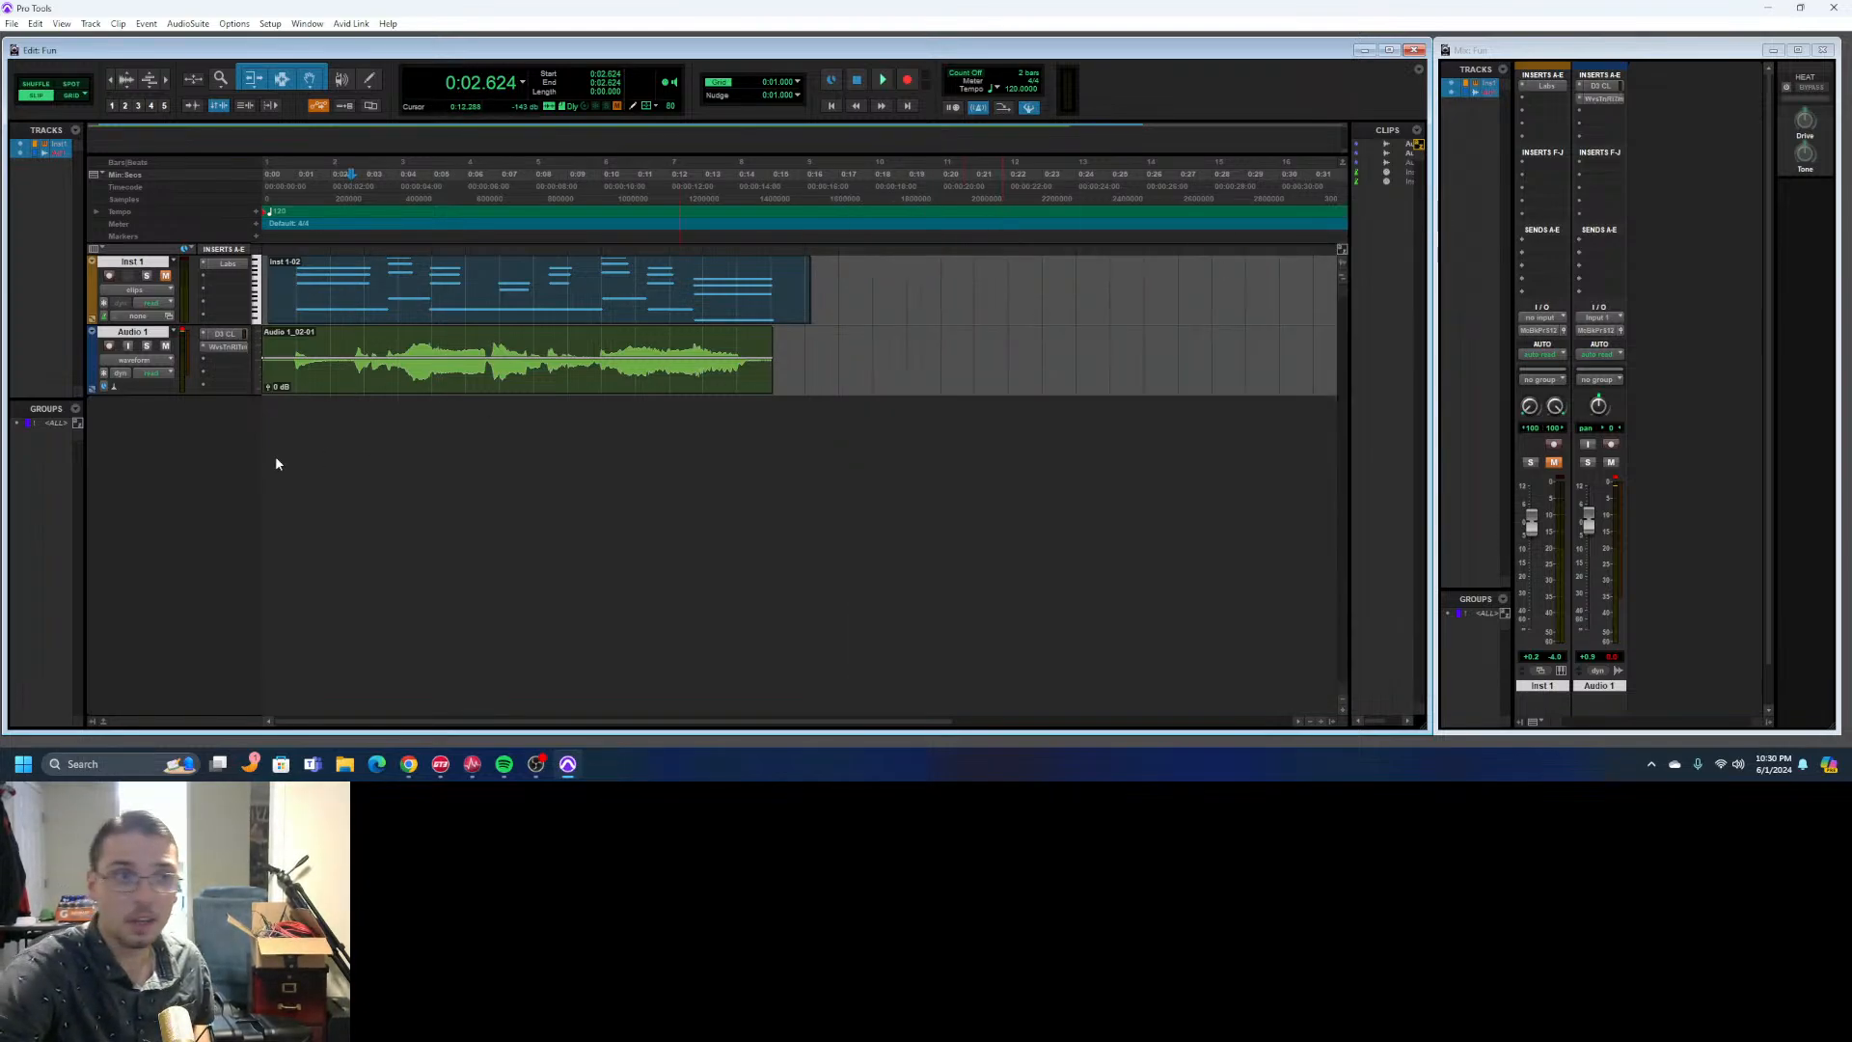
- Replace Waves Tune Real-Time in Audio 1's second insert slot with the Melodyne (mono) plug-in
left_click(204, 346)
mouse_move(274, 391)
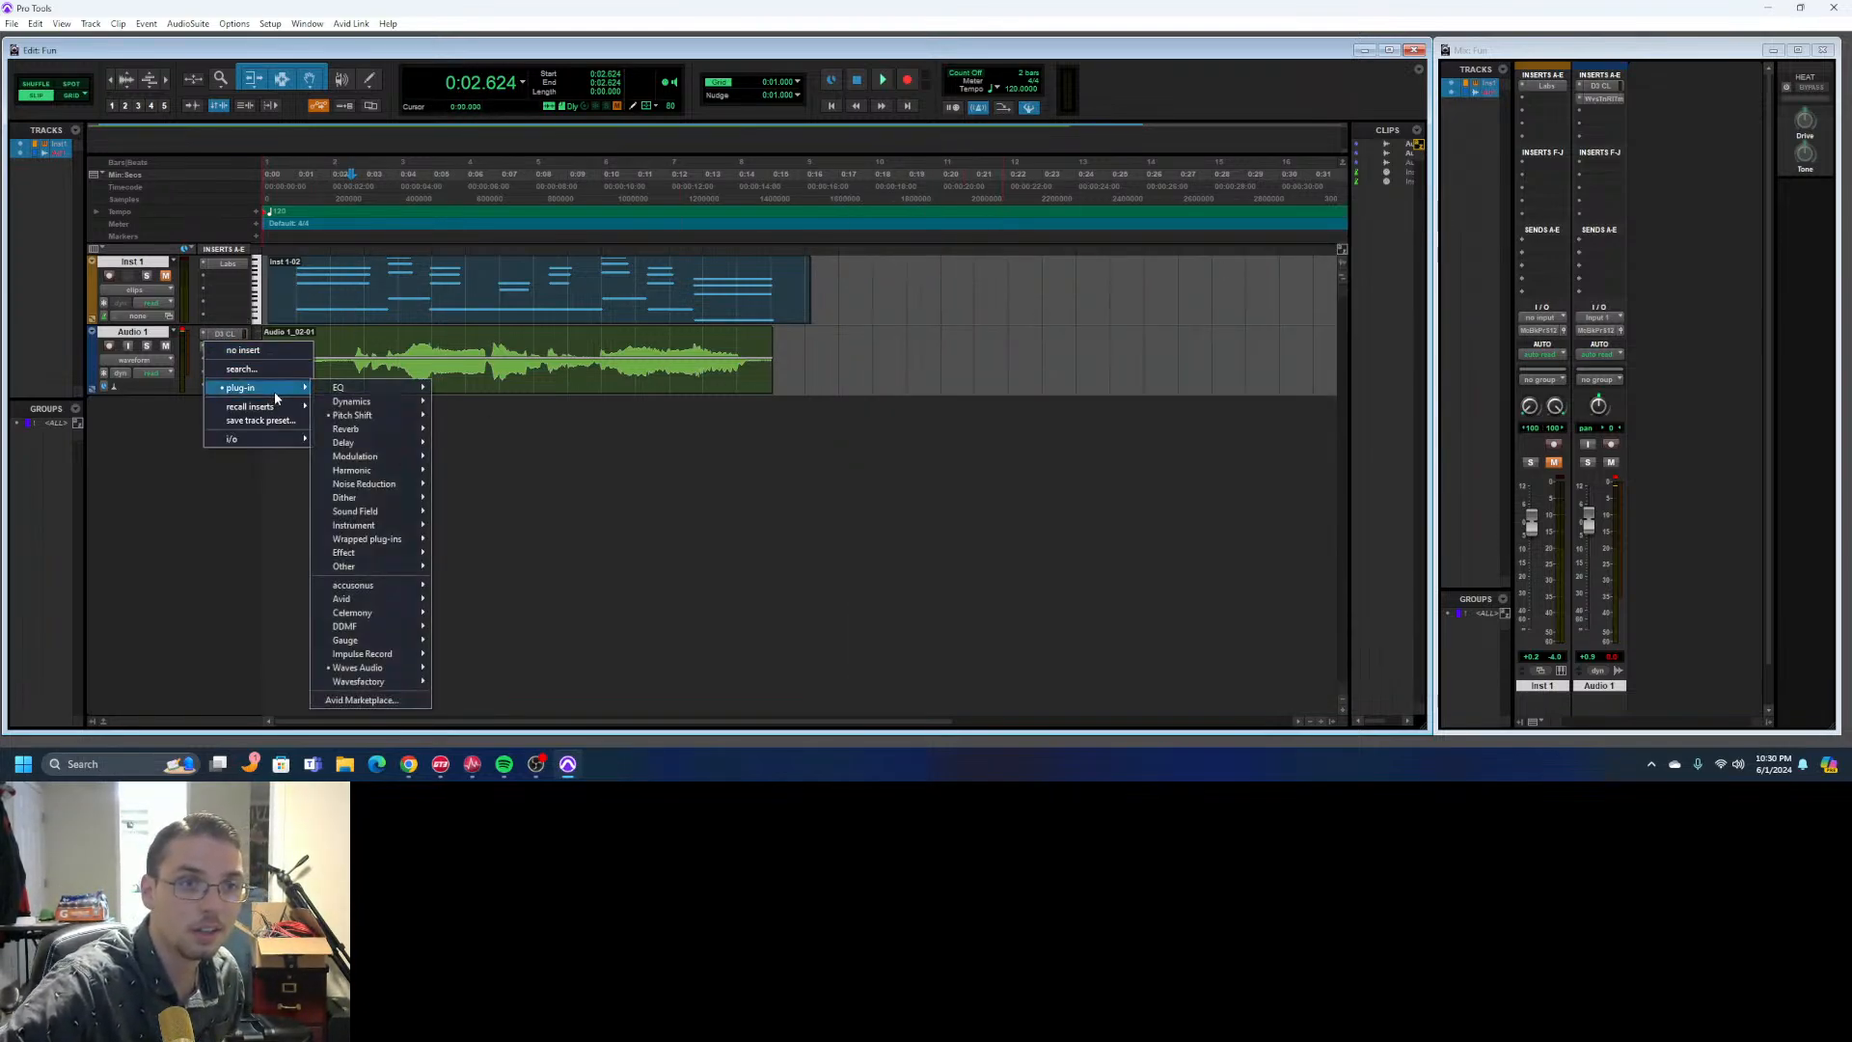
mouse_move(377, 683)
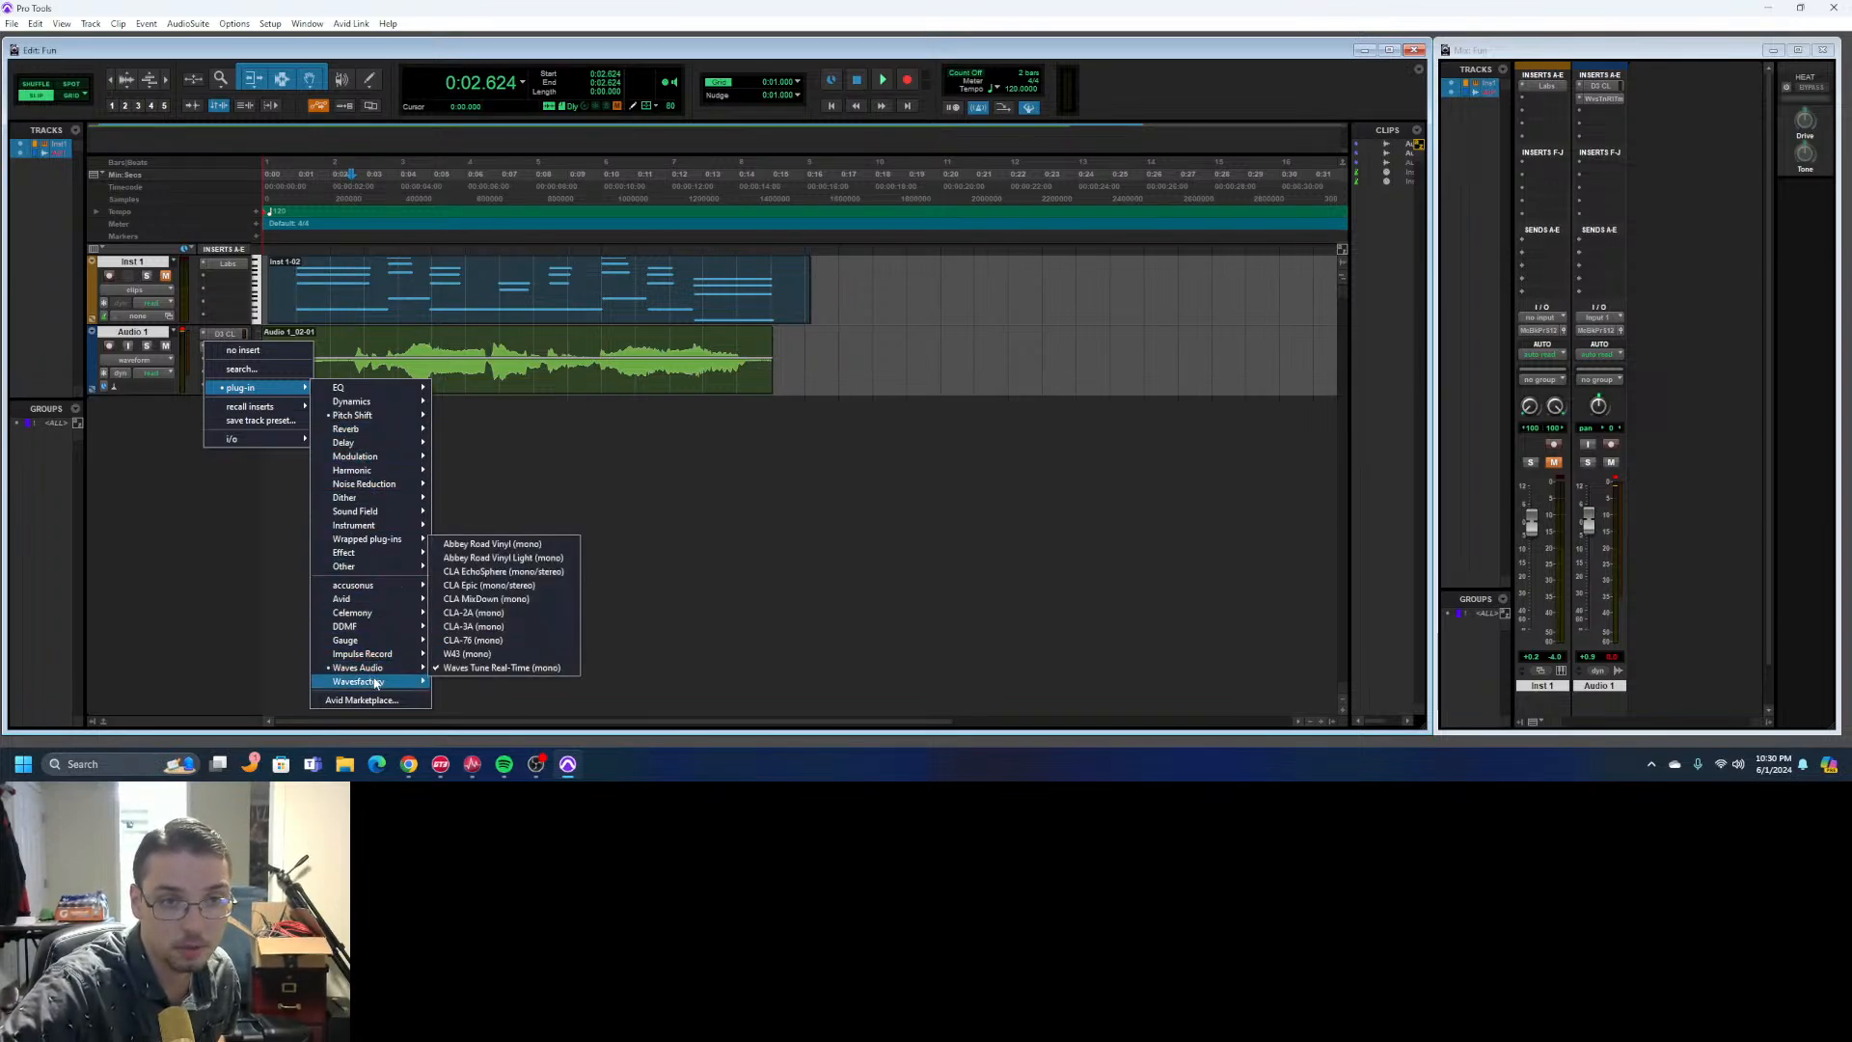
mouse_move(393, 645)
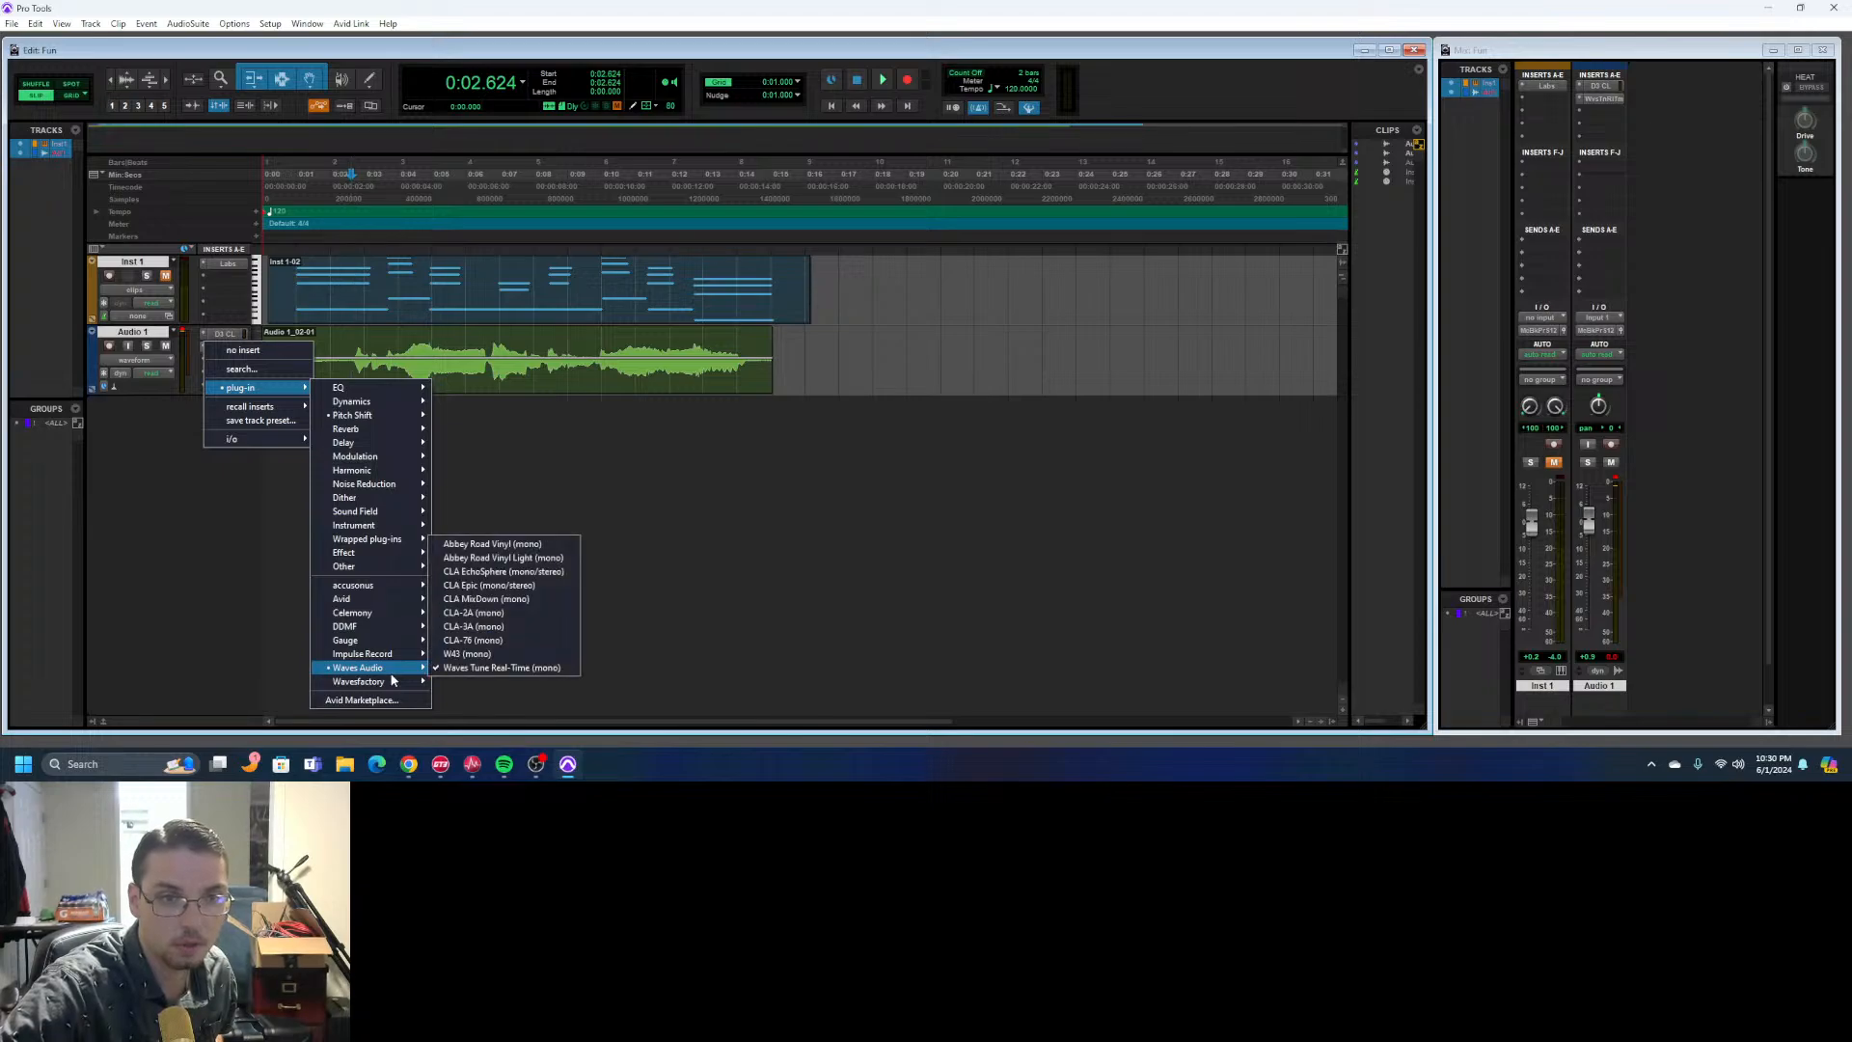
mouse_move(400, 590)
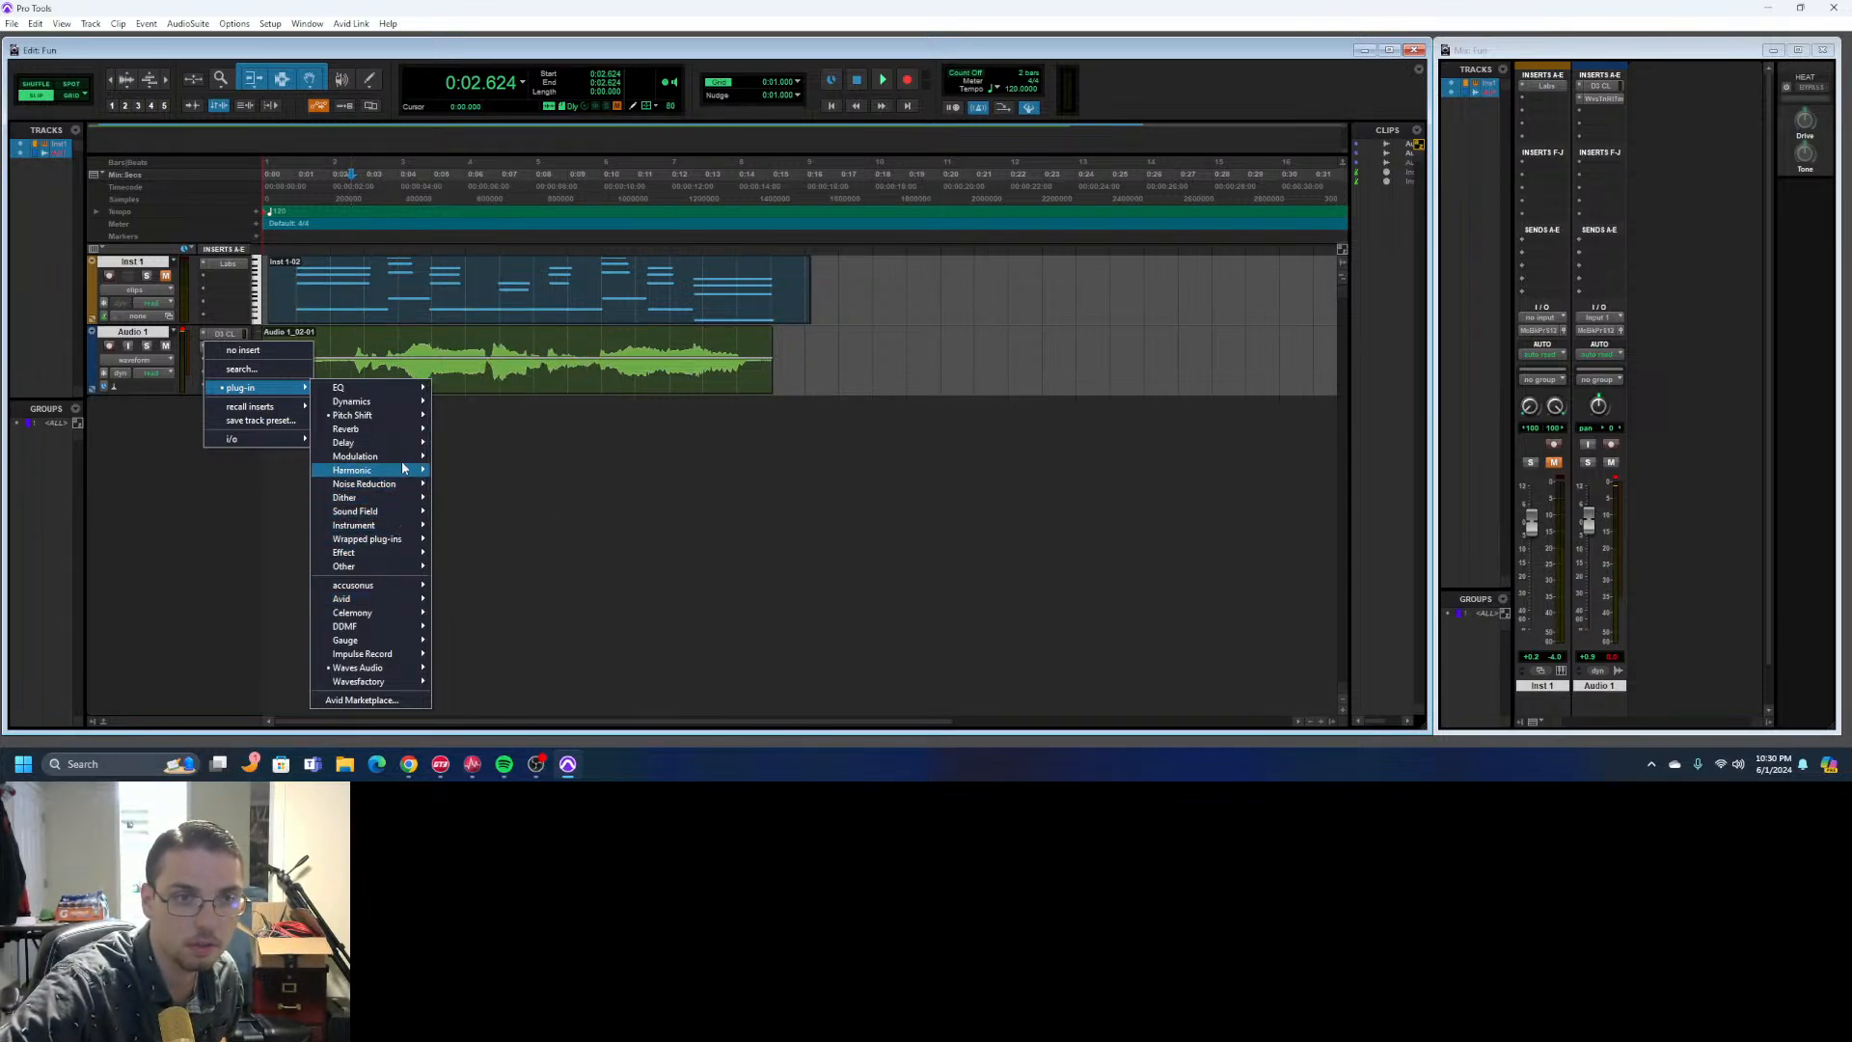
mouse_move(387, 416)
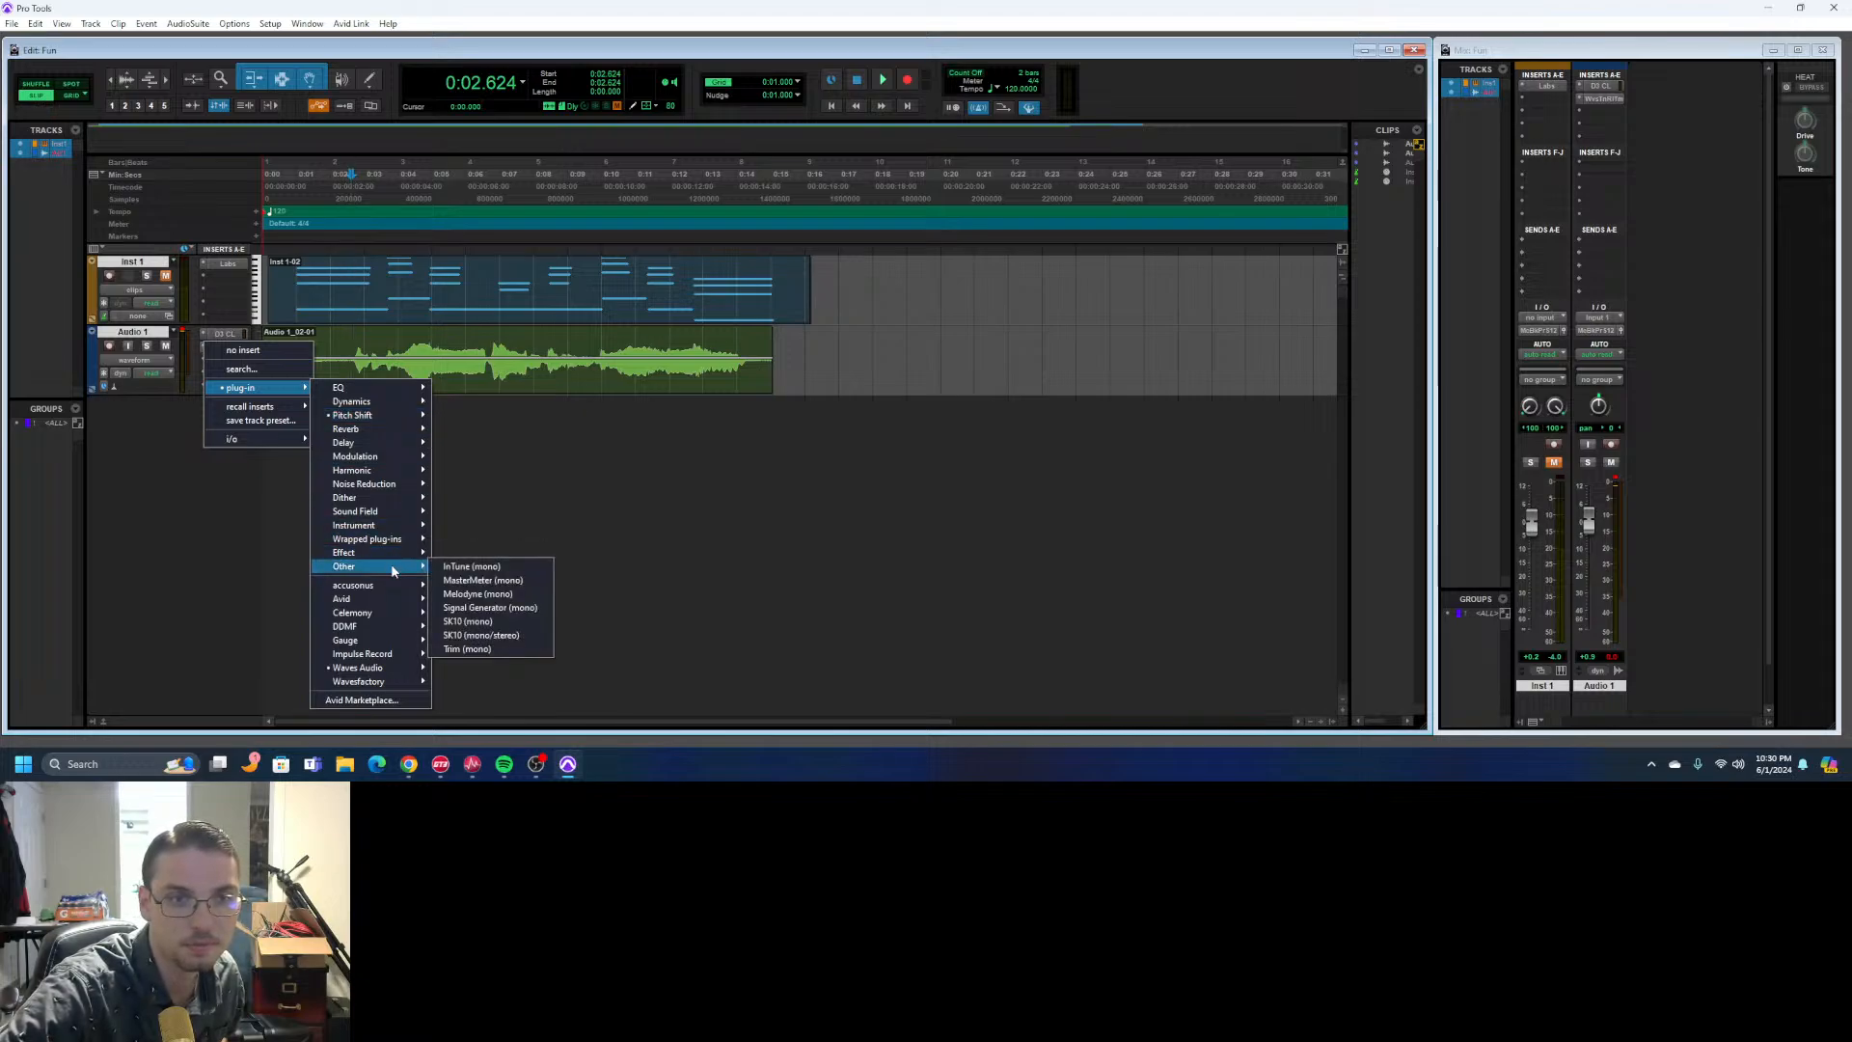
left_click(478, 593)
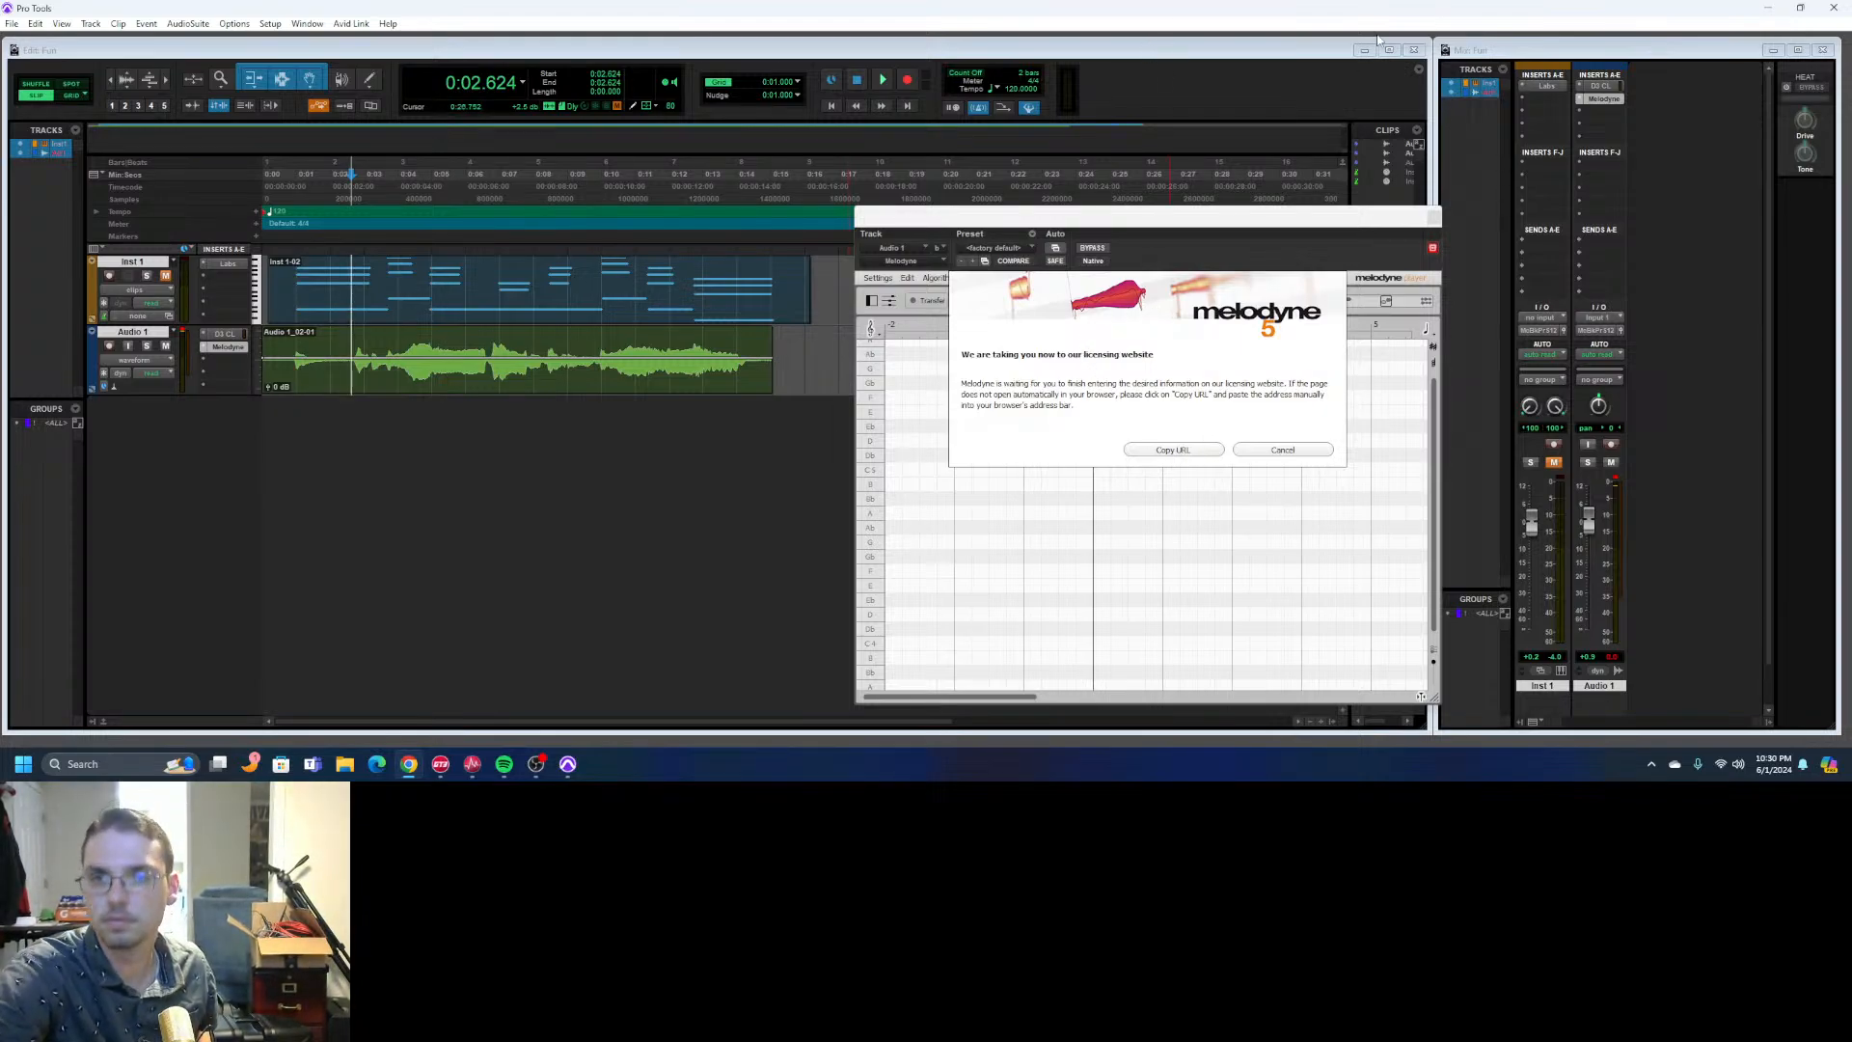
- Dismiss Melodyne's licensing and quick-start dialogs, and move its window clear of the recorded clips
left_click(1312, 453)
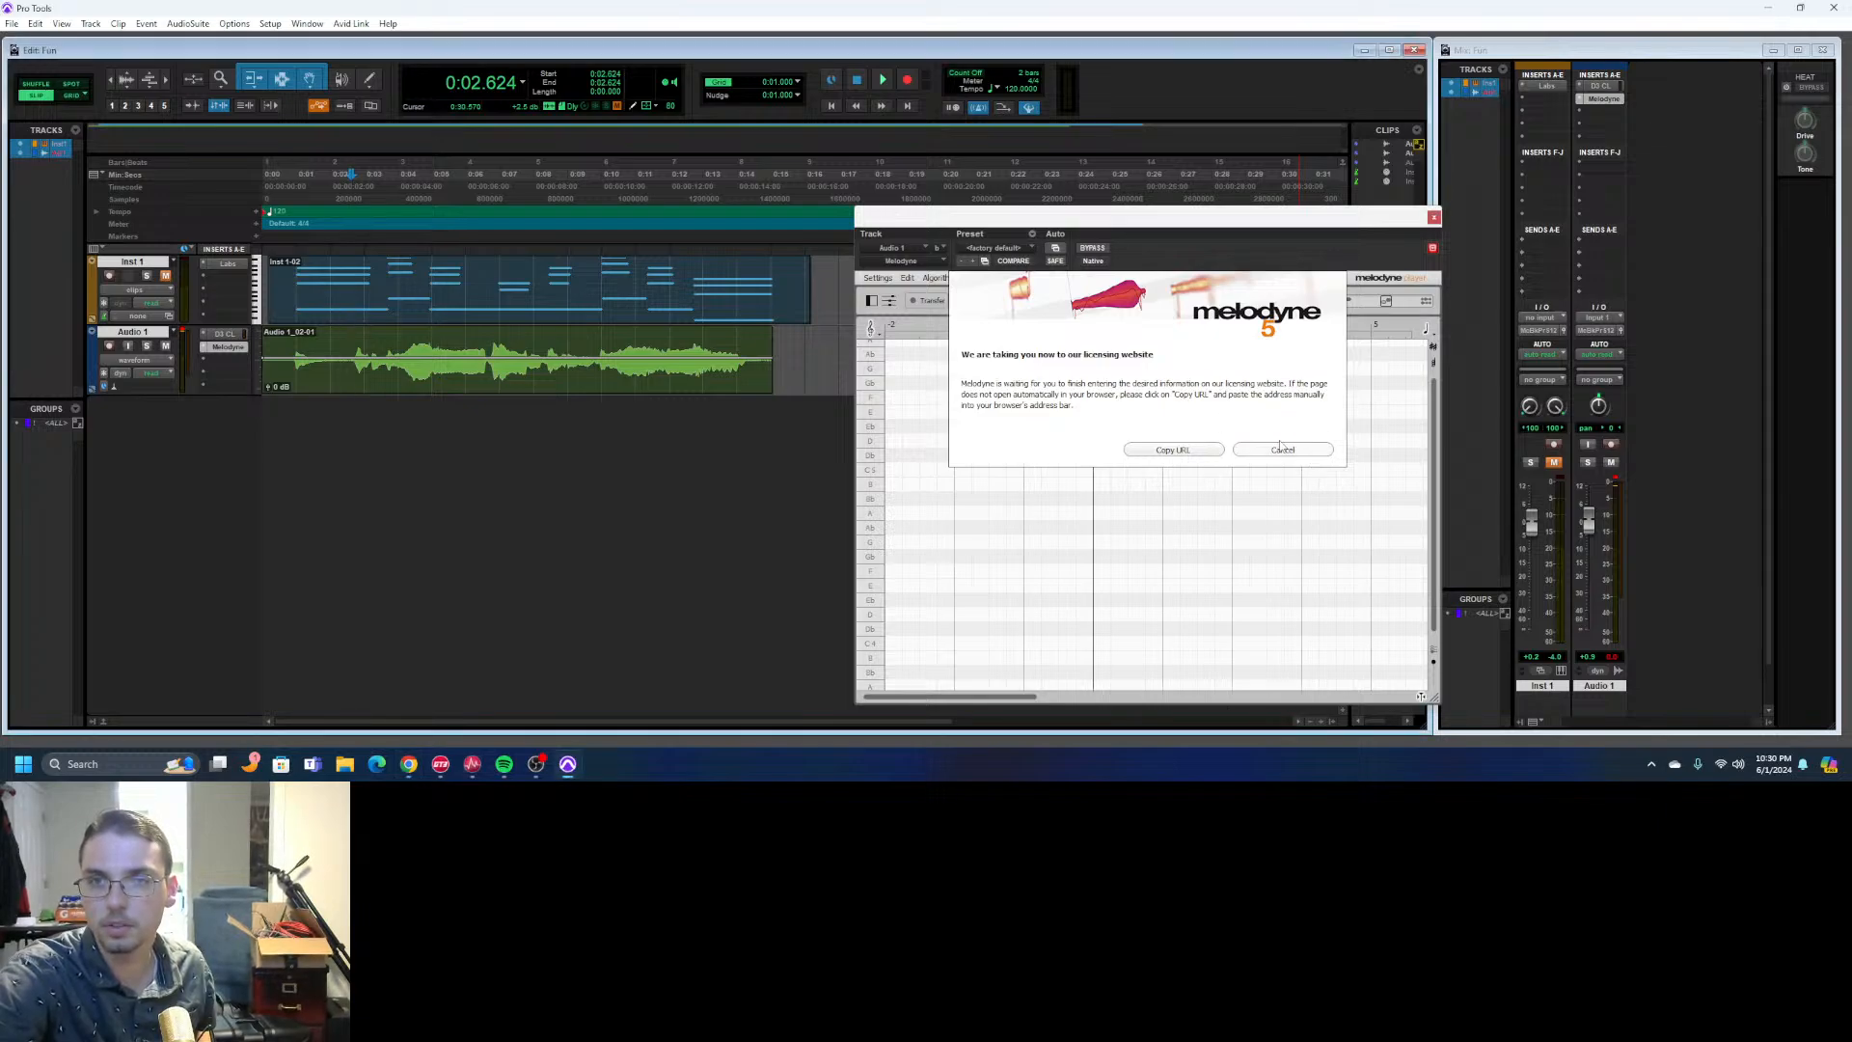
left_click(1309, 450)
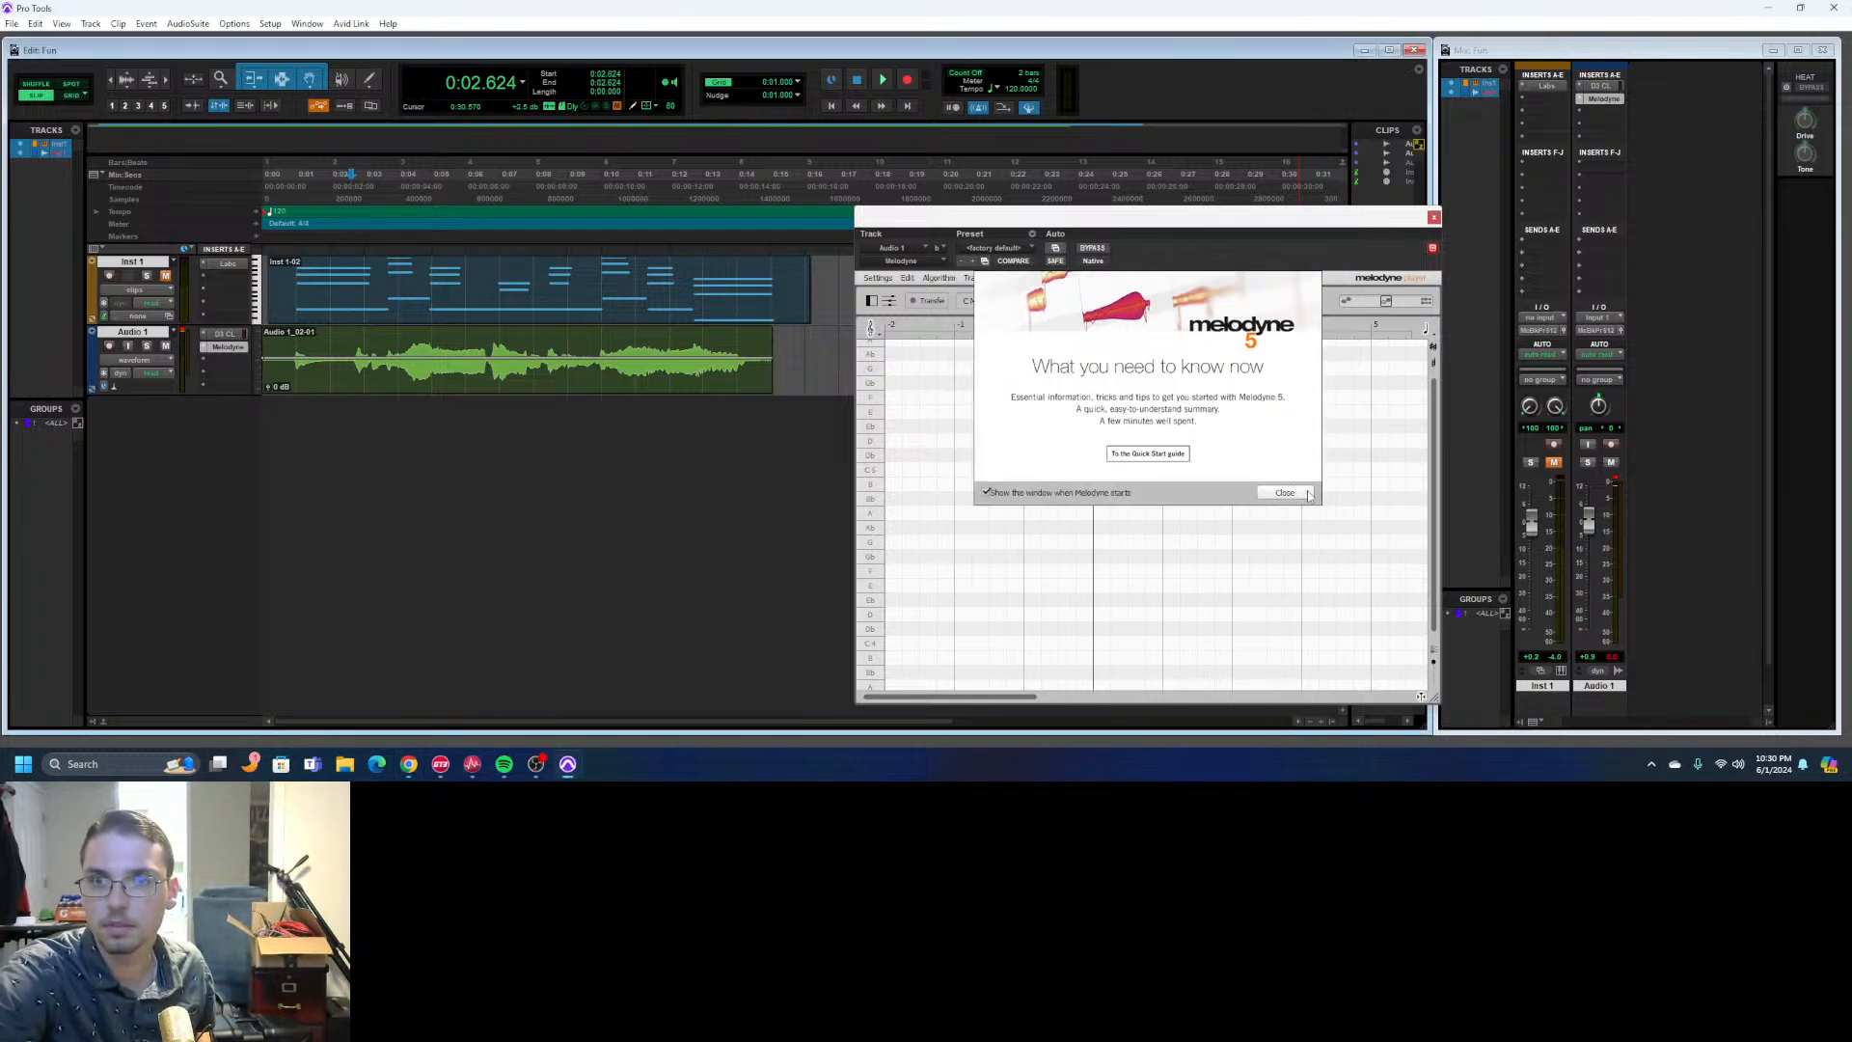
left_click(1283, 492)
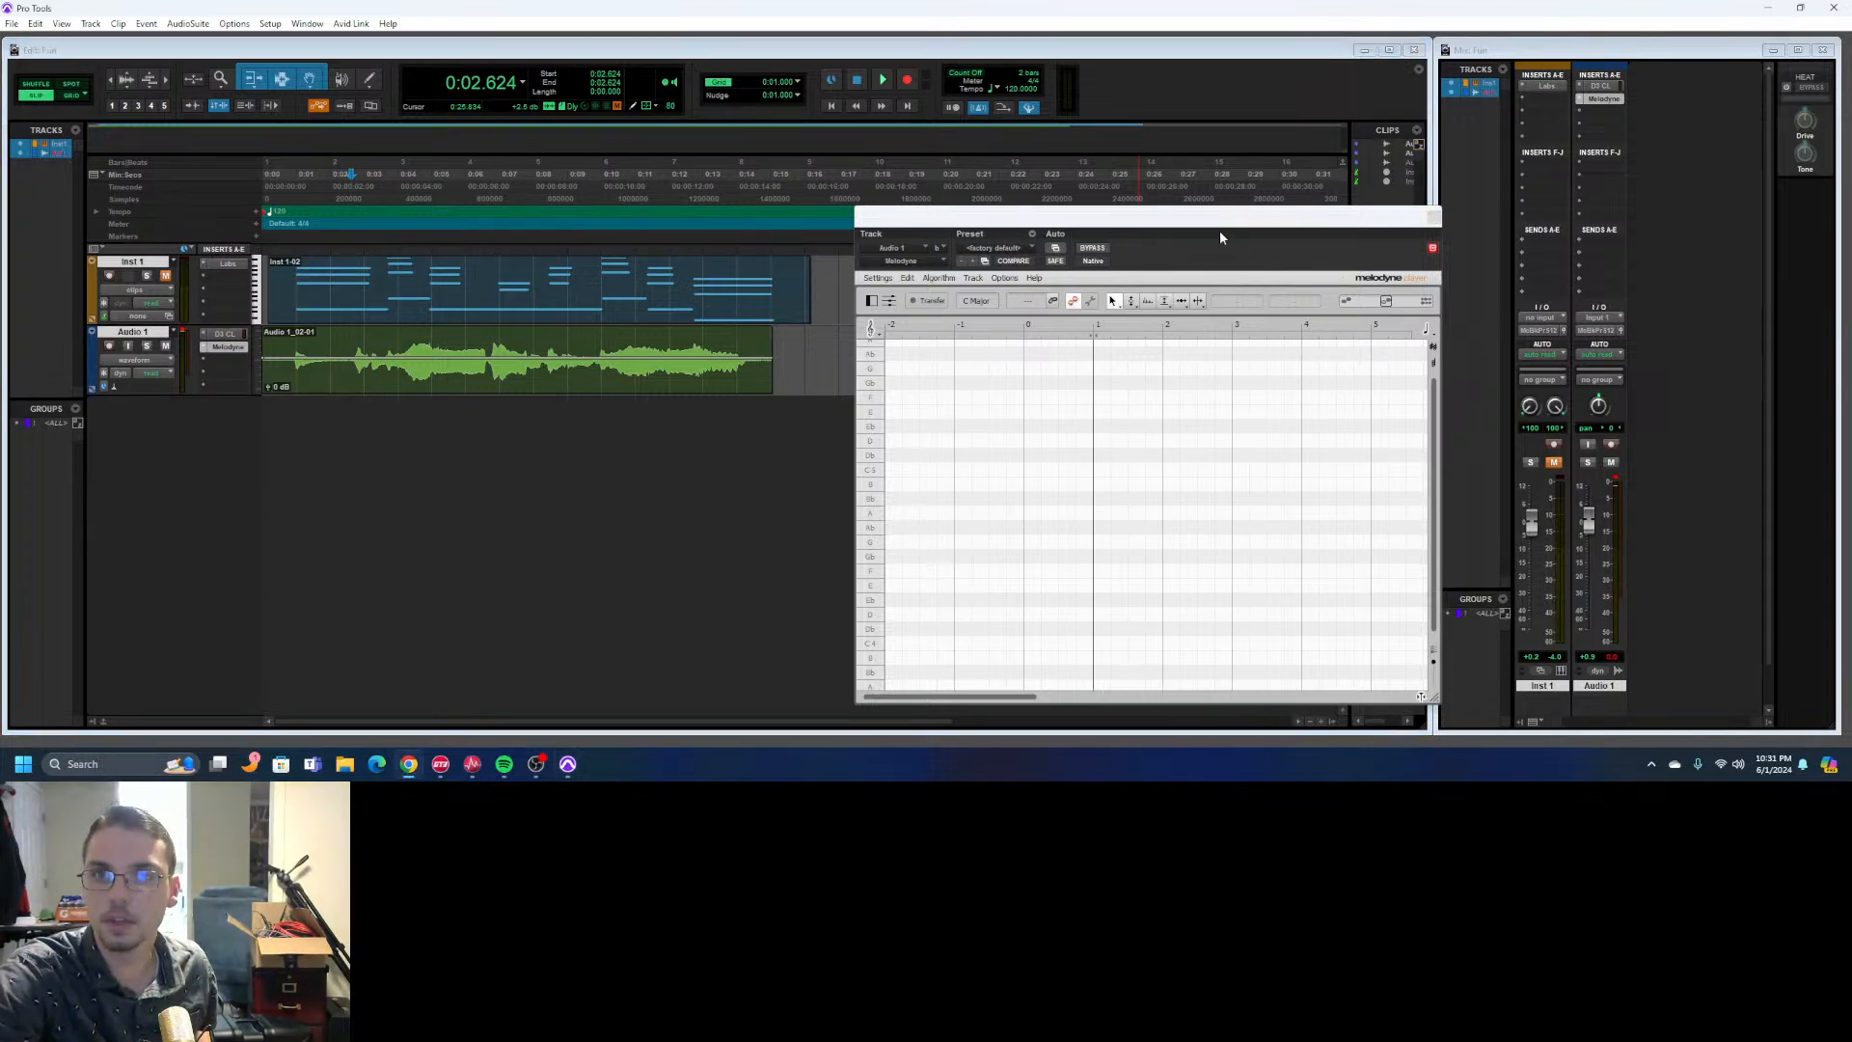
left_click_drag(1334, 221, 1267, 209)
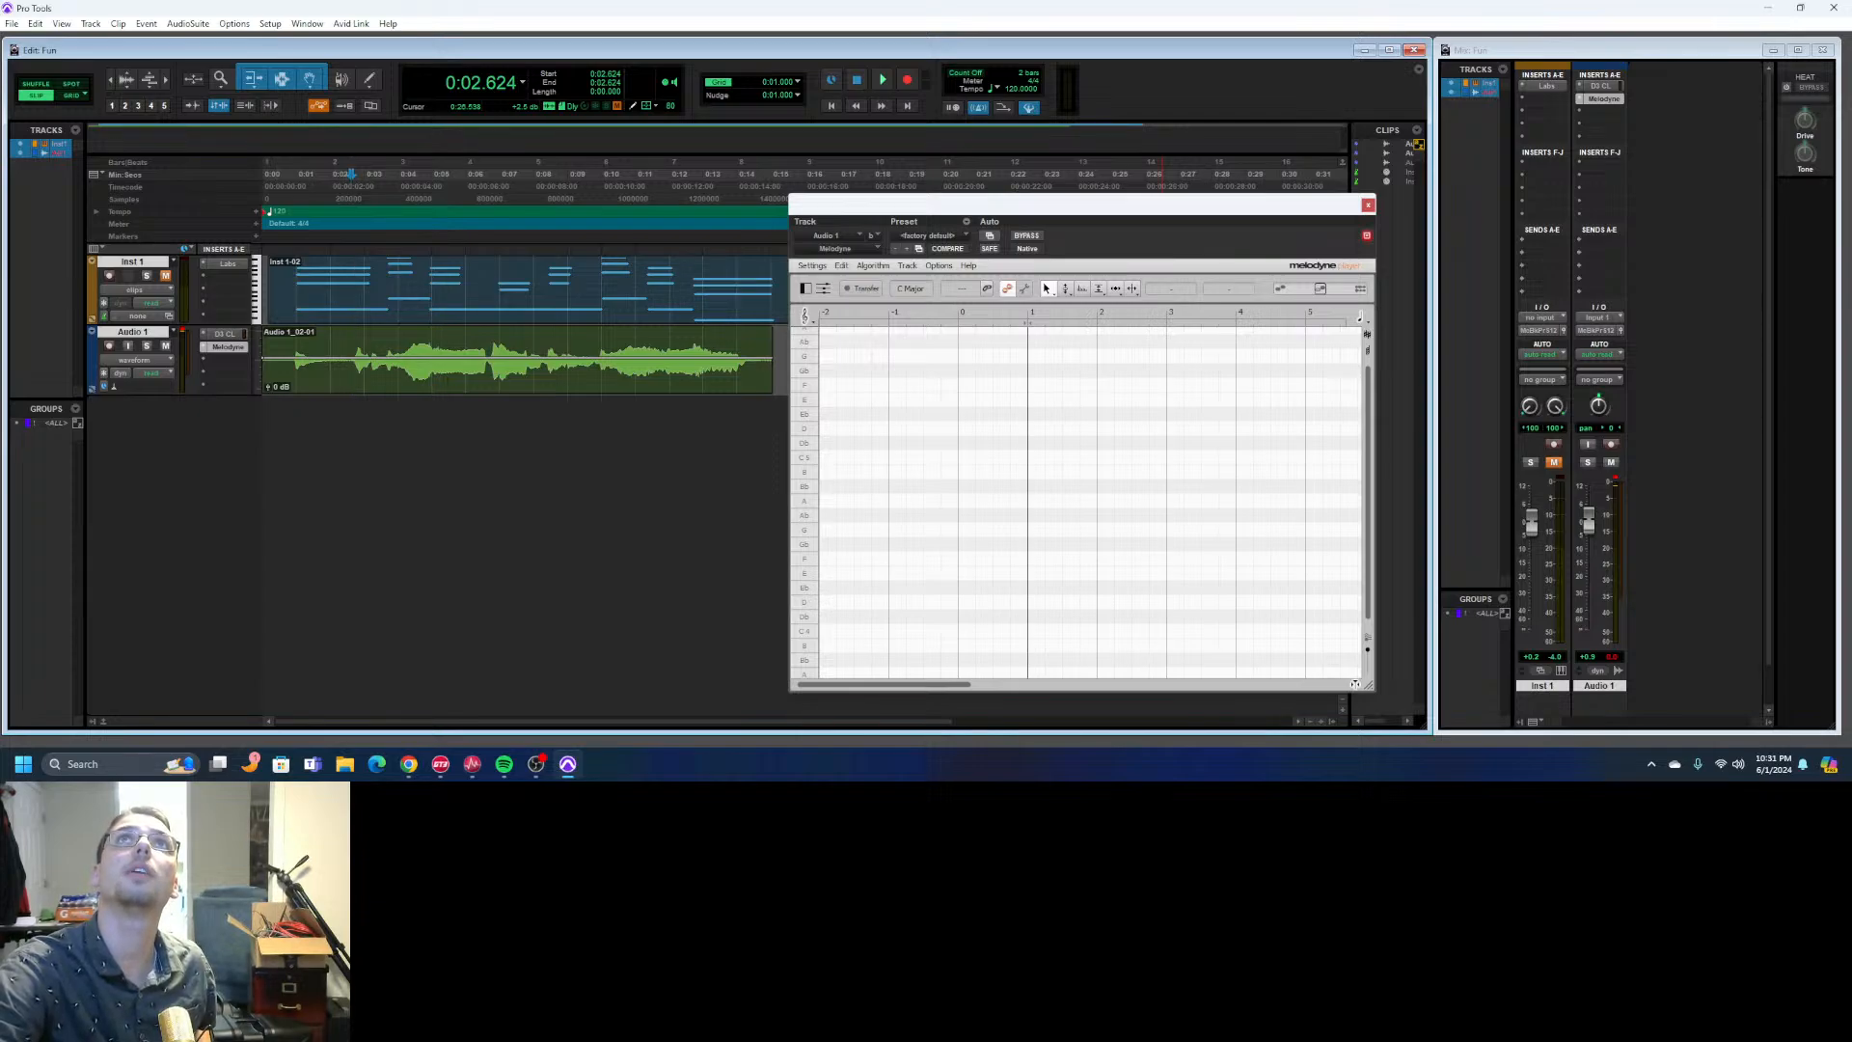
left_click_drag(1287, 211, 1431, 215)
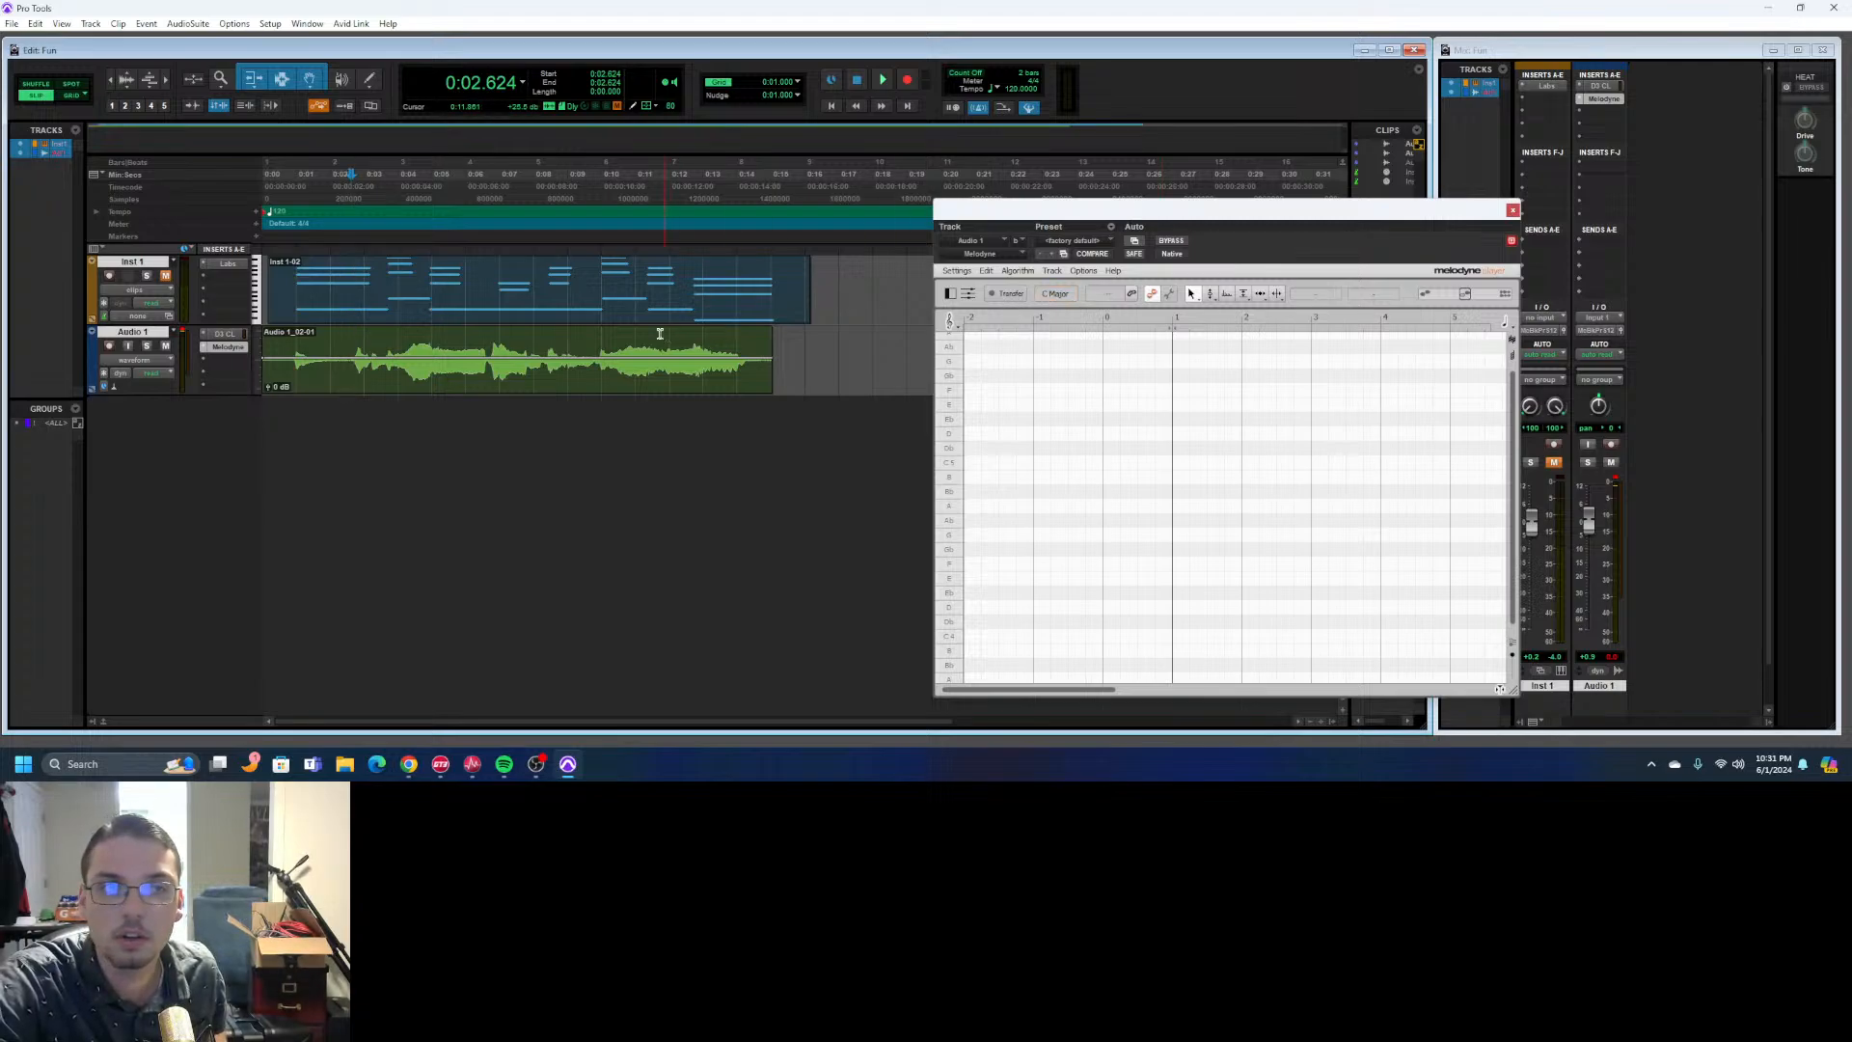
- Play Audio 1 with Melodyne open and examine the beginning of its note editor for the audio
left_click(880, 82)
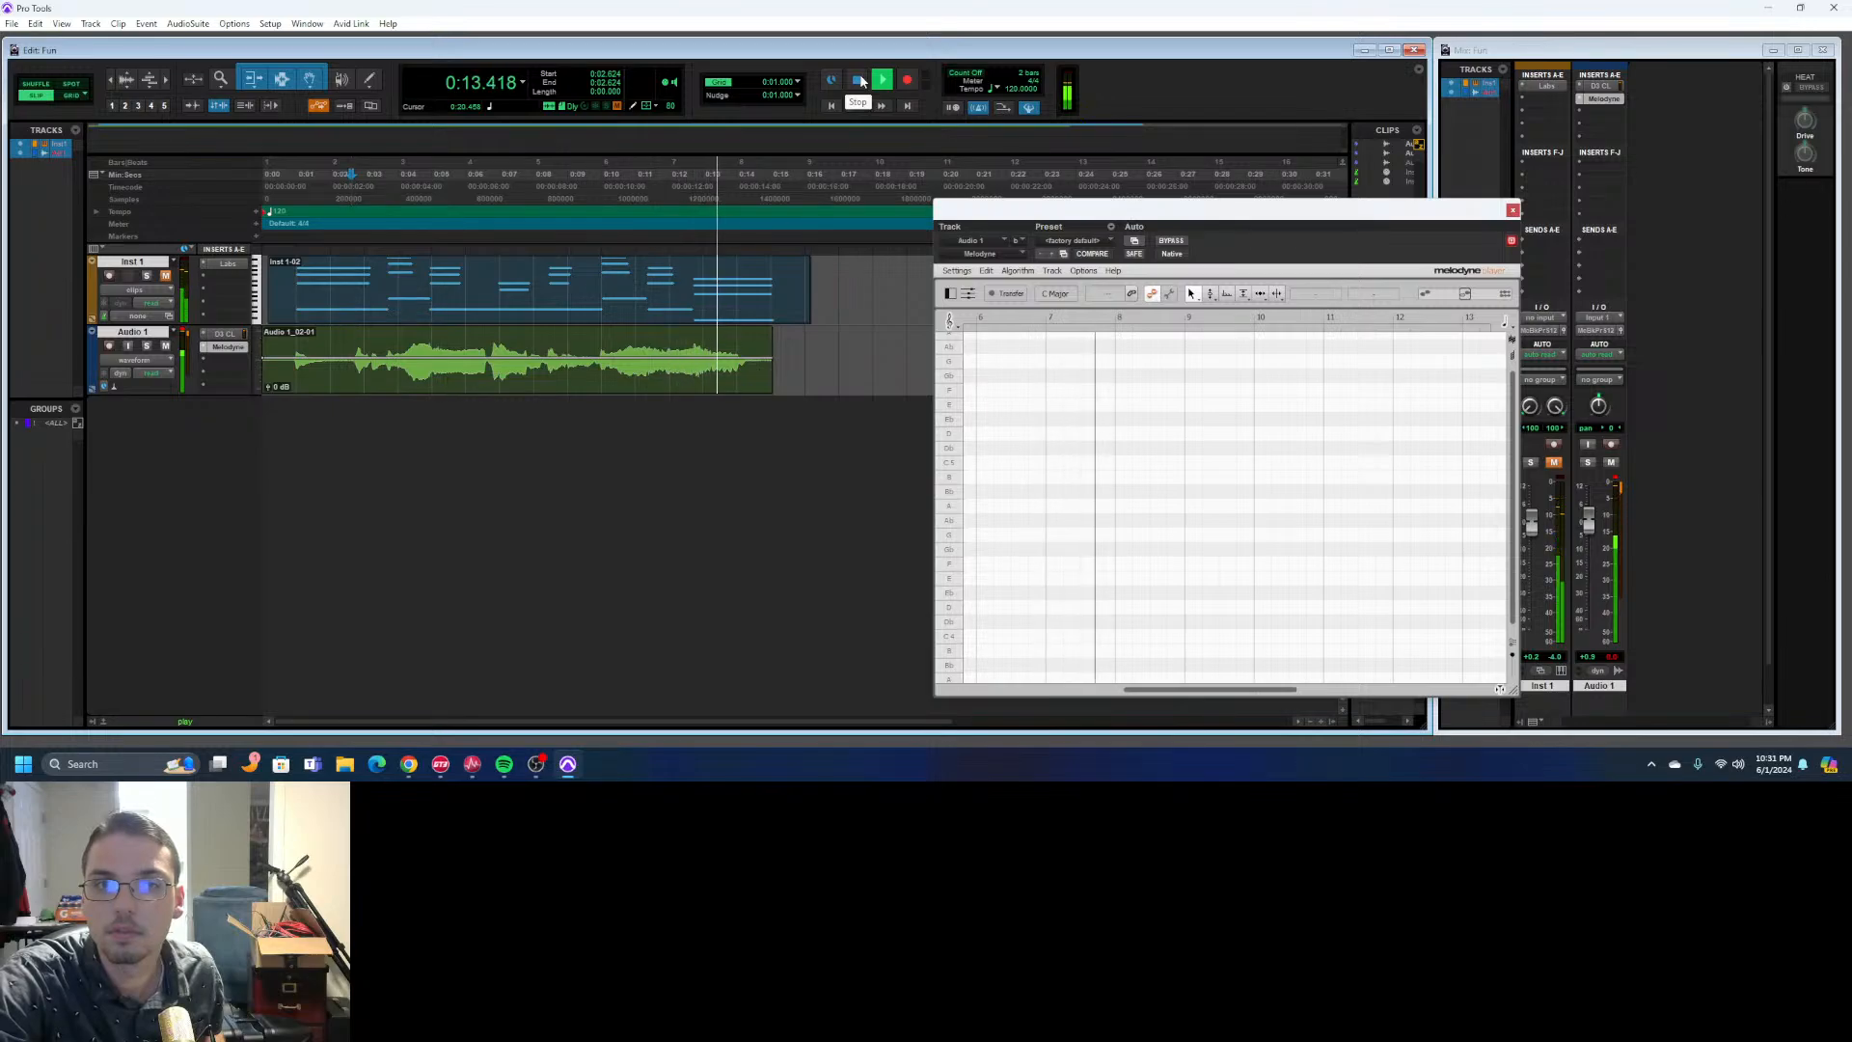
left_click(858, 80)
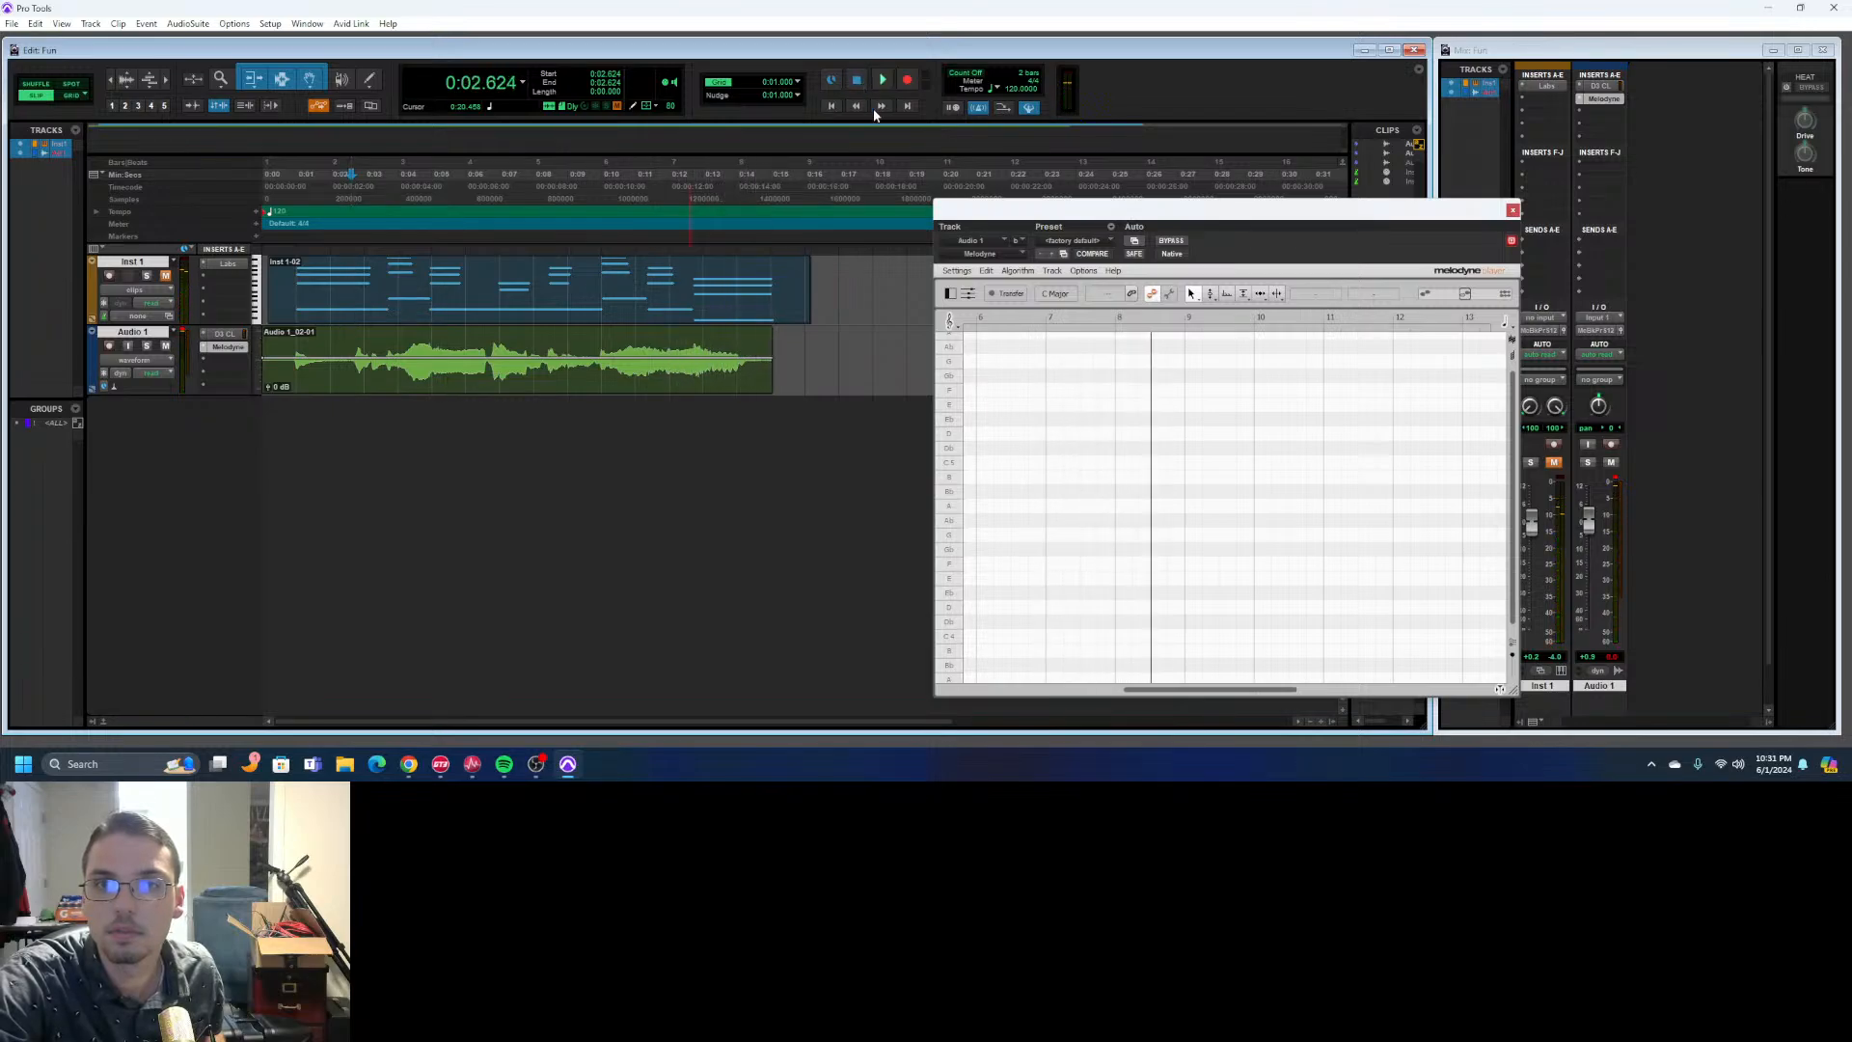
left_click_drag(1203, 691, 1020, 691)
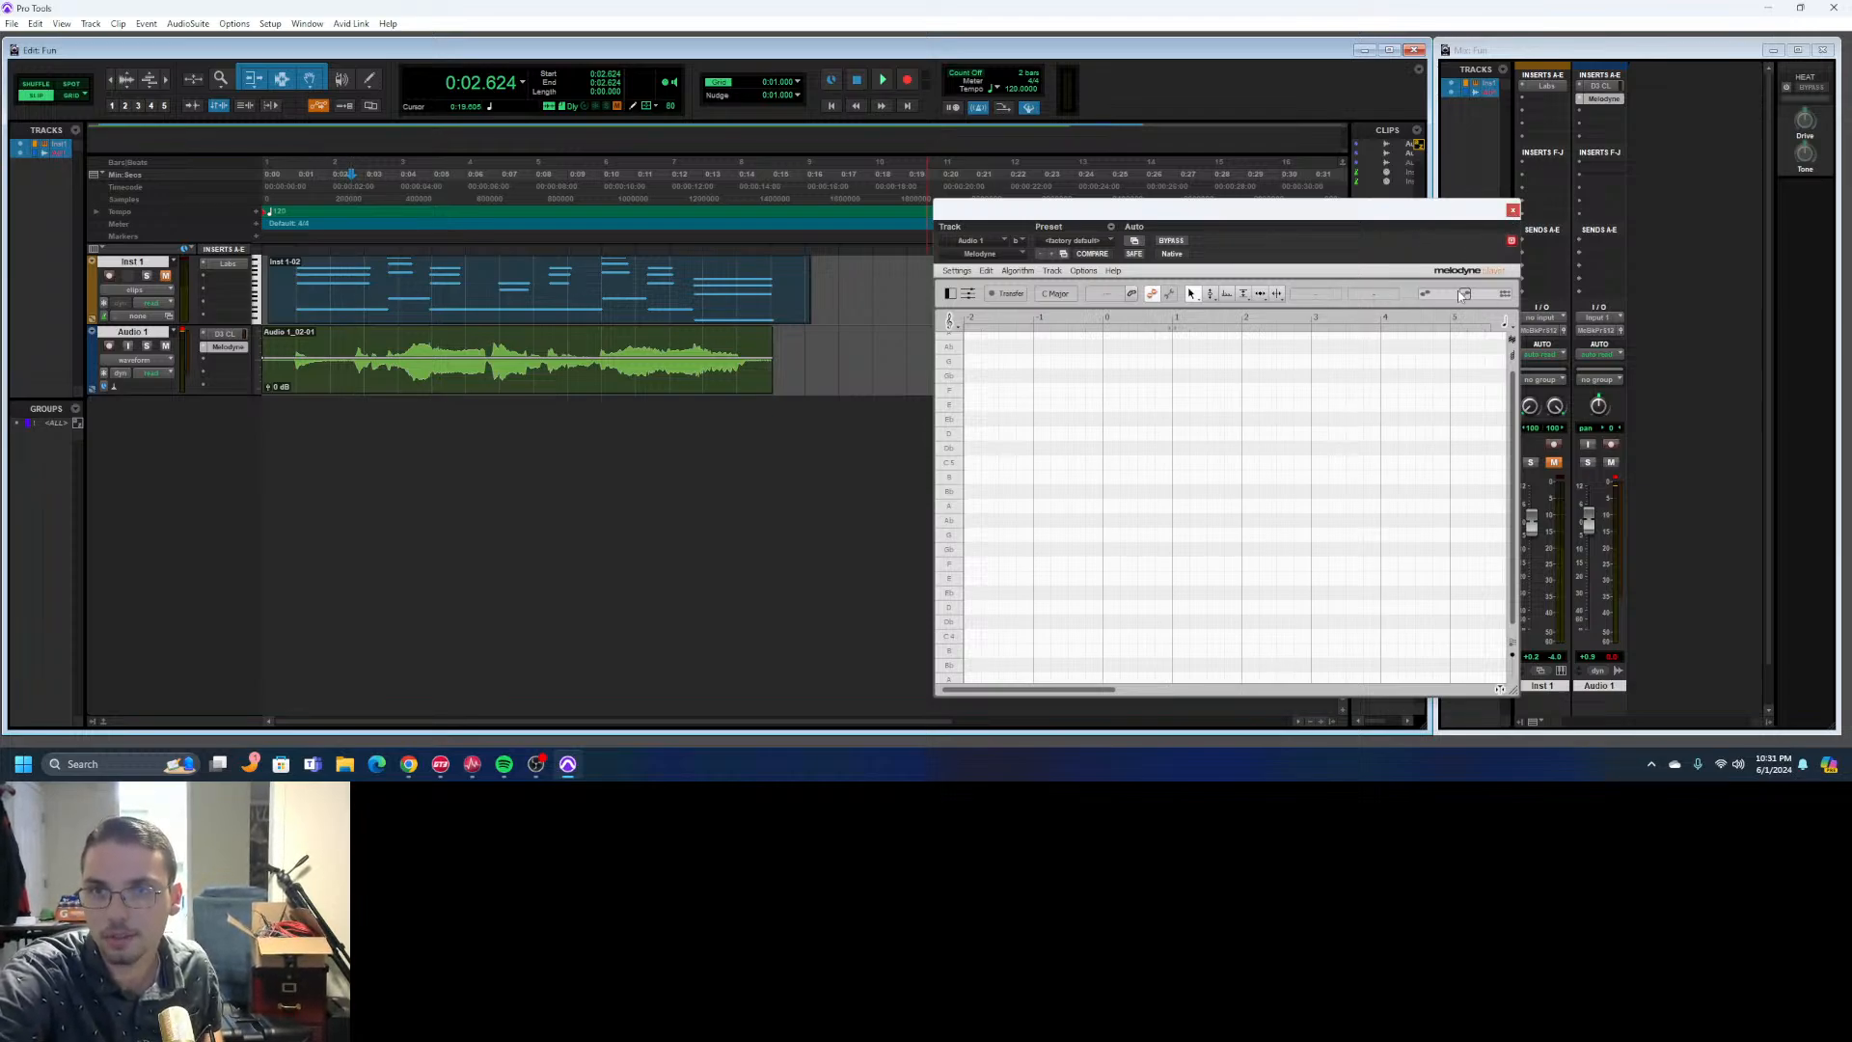
- Close the Melodyne window and remove the plug-in from Audio 1's second insert slot
double_click(1081, 406)
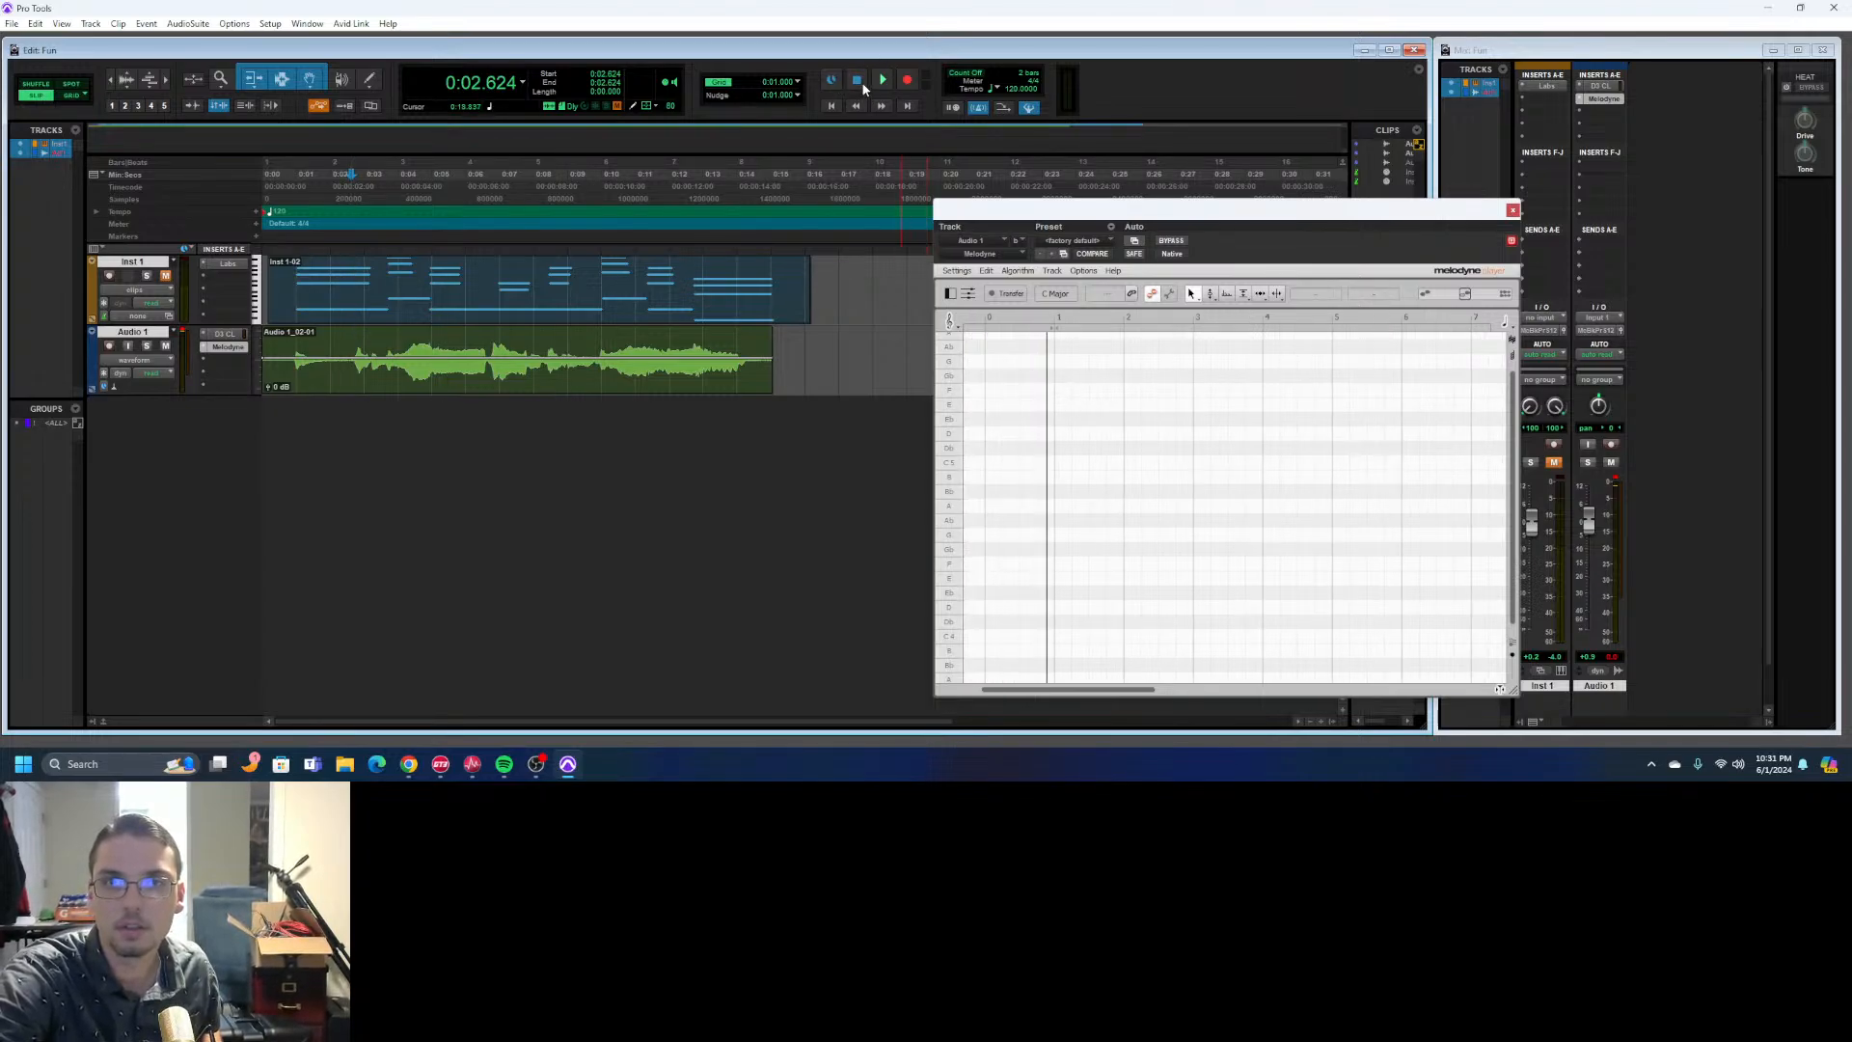
left_click(1512, 213)
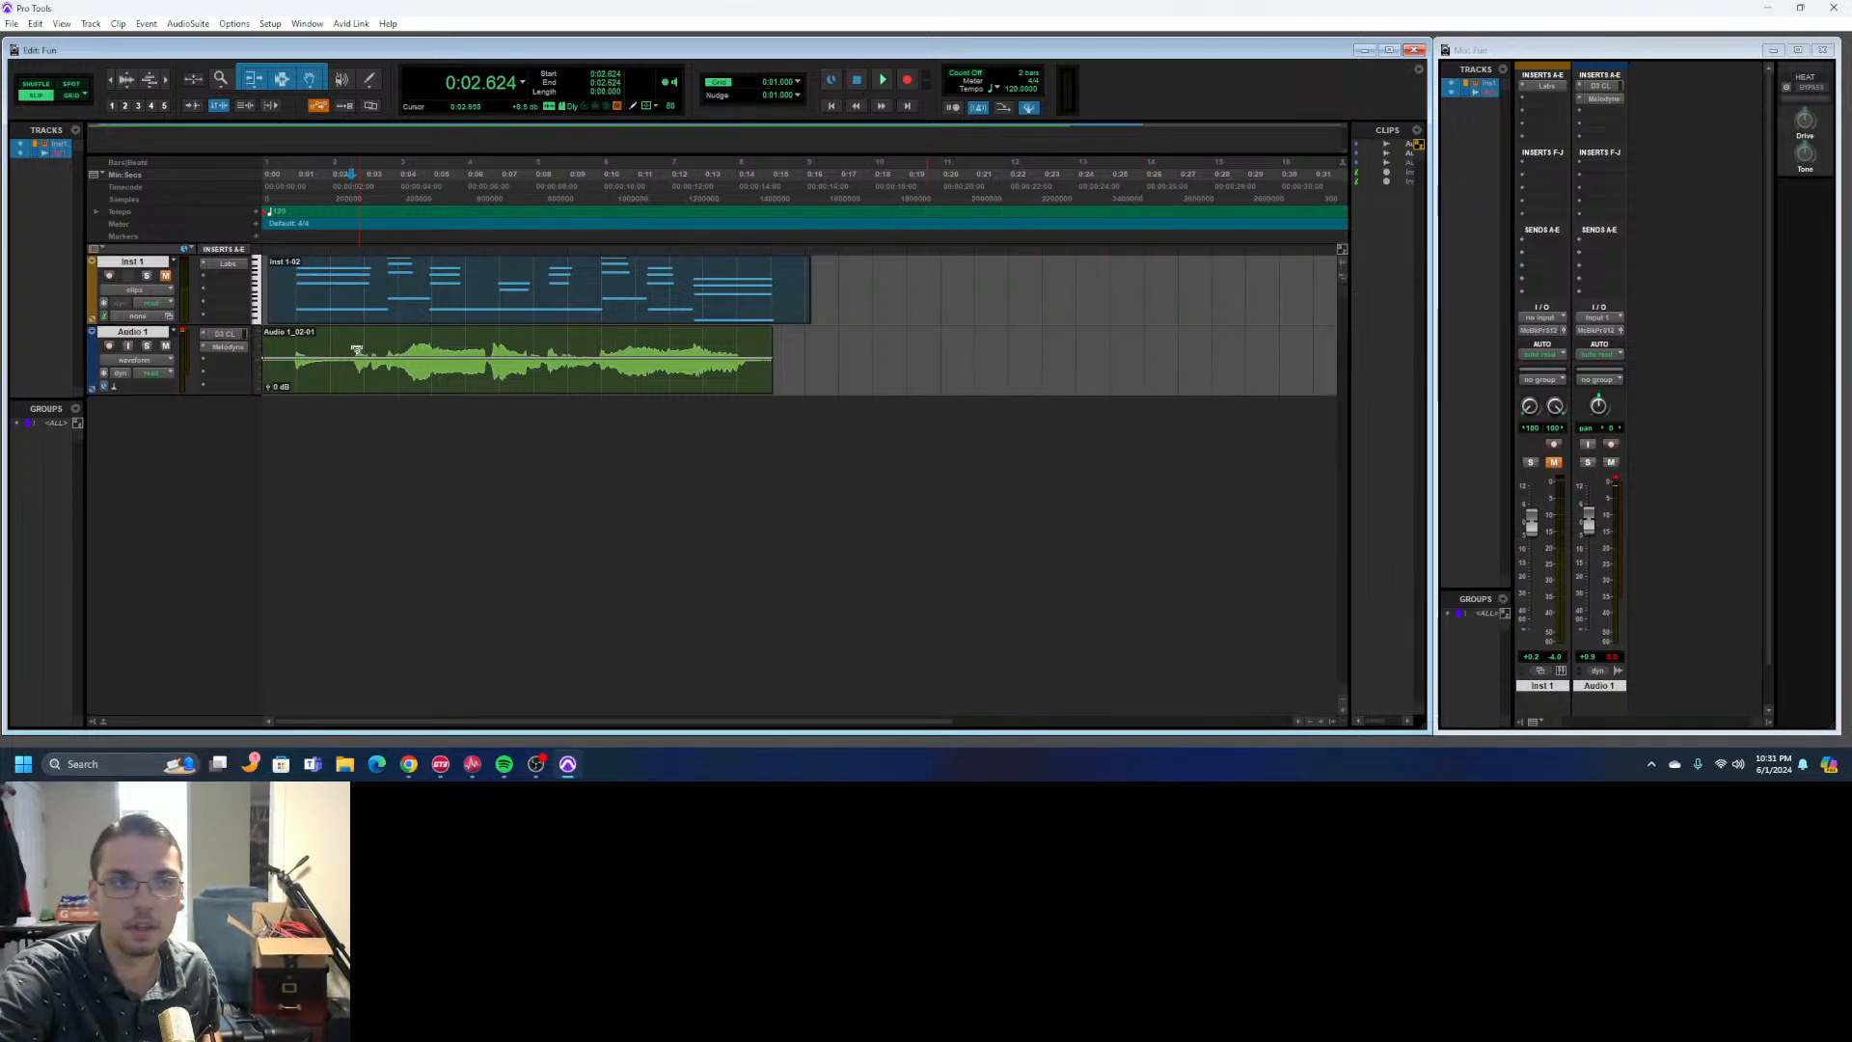
left_click(203, 349)
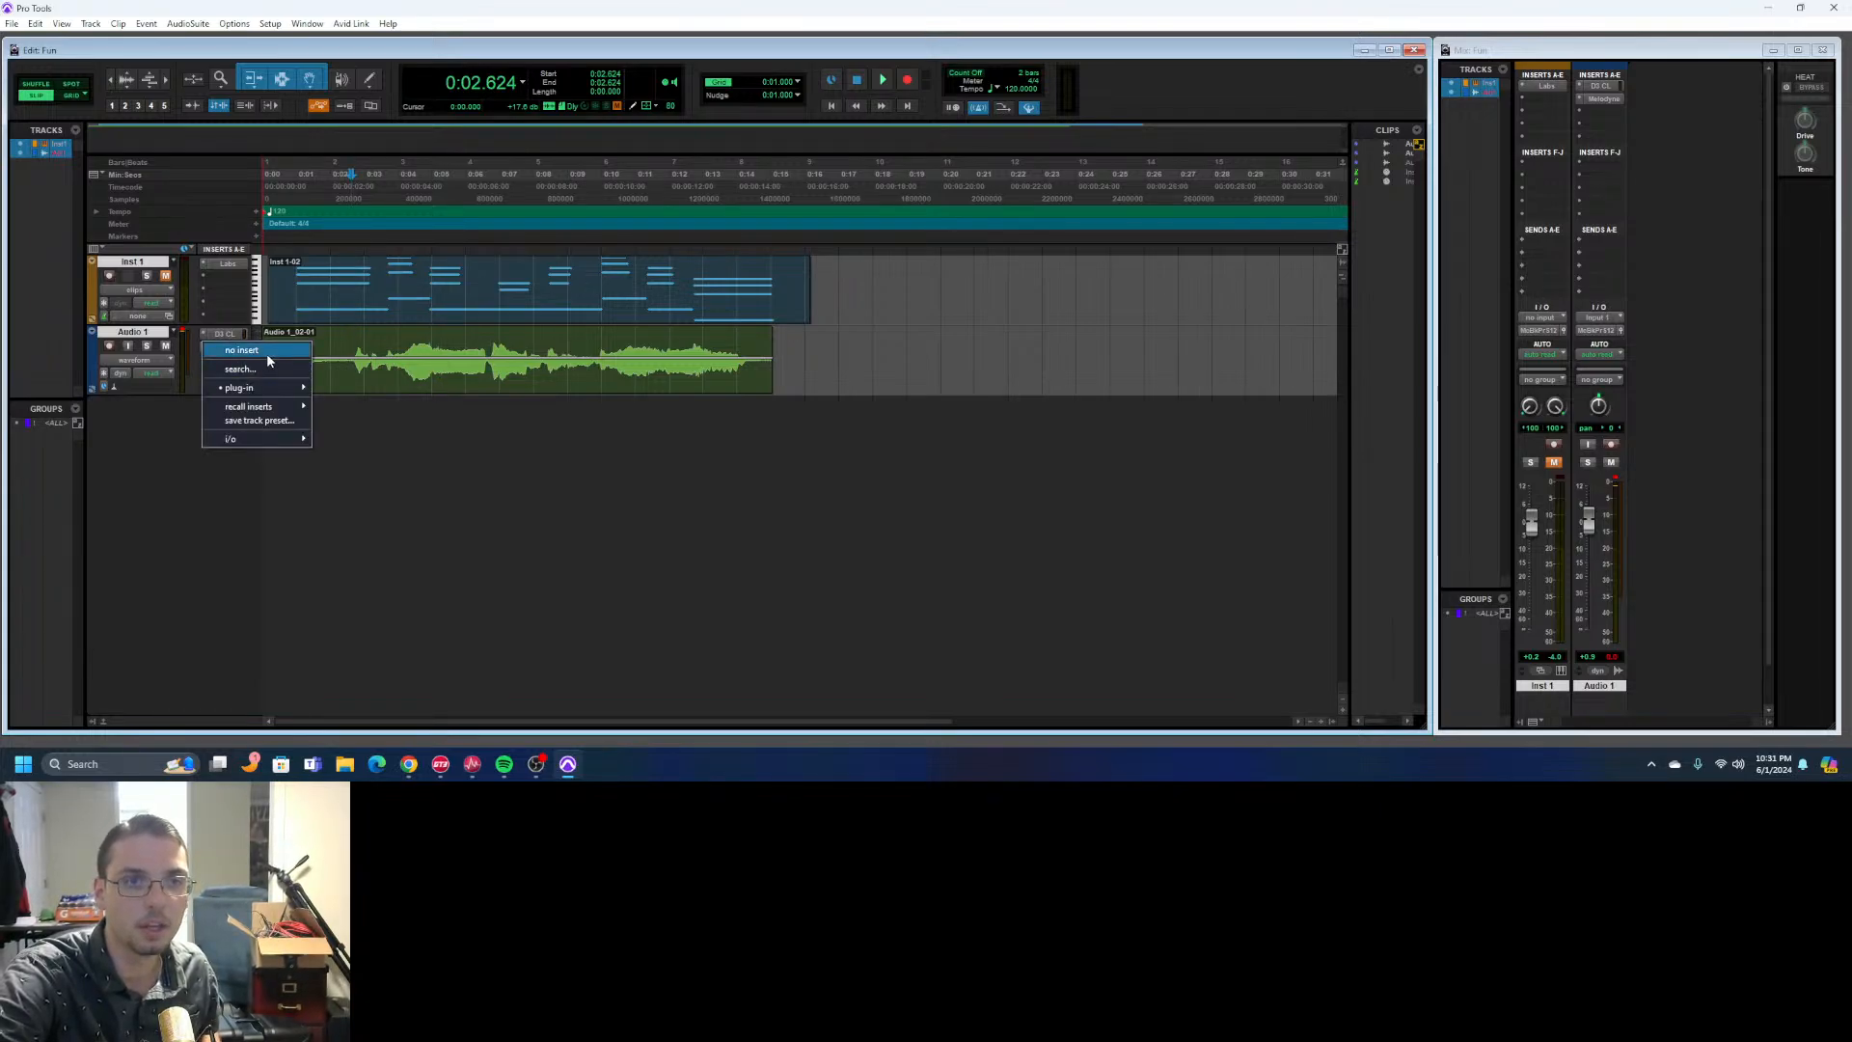
left_click(267, 353)
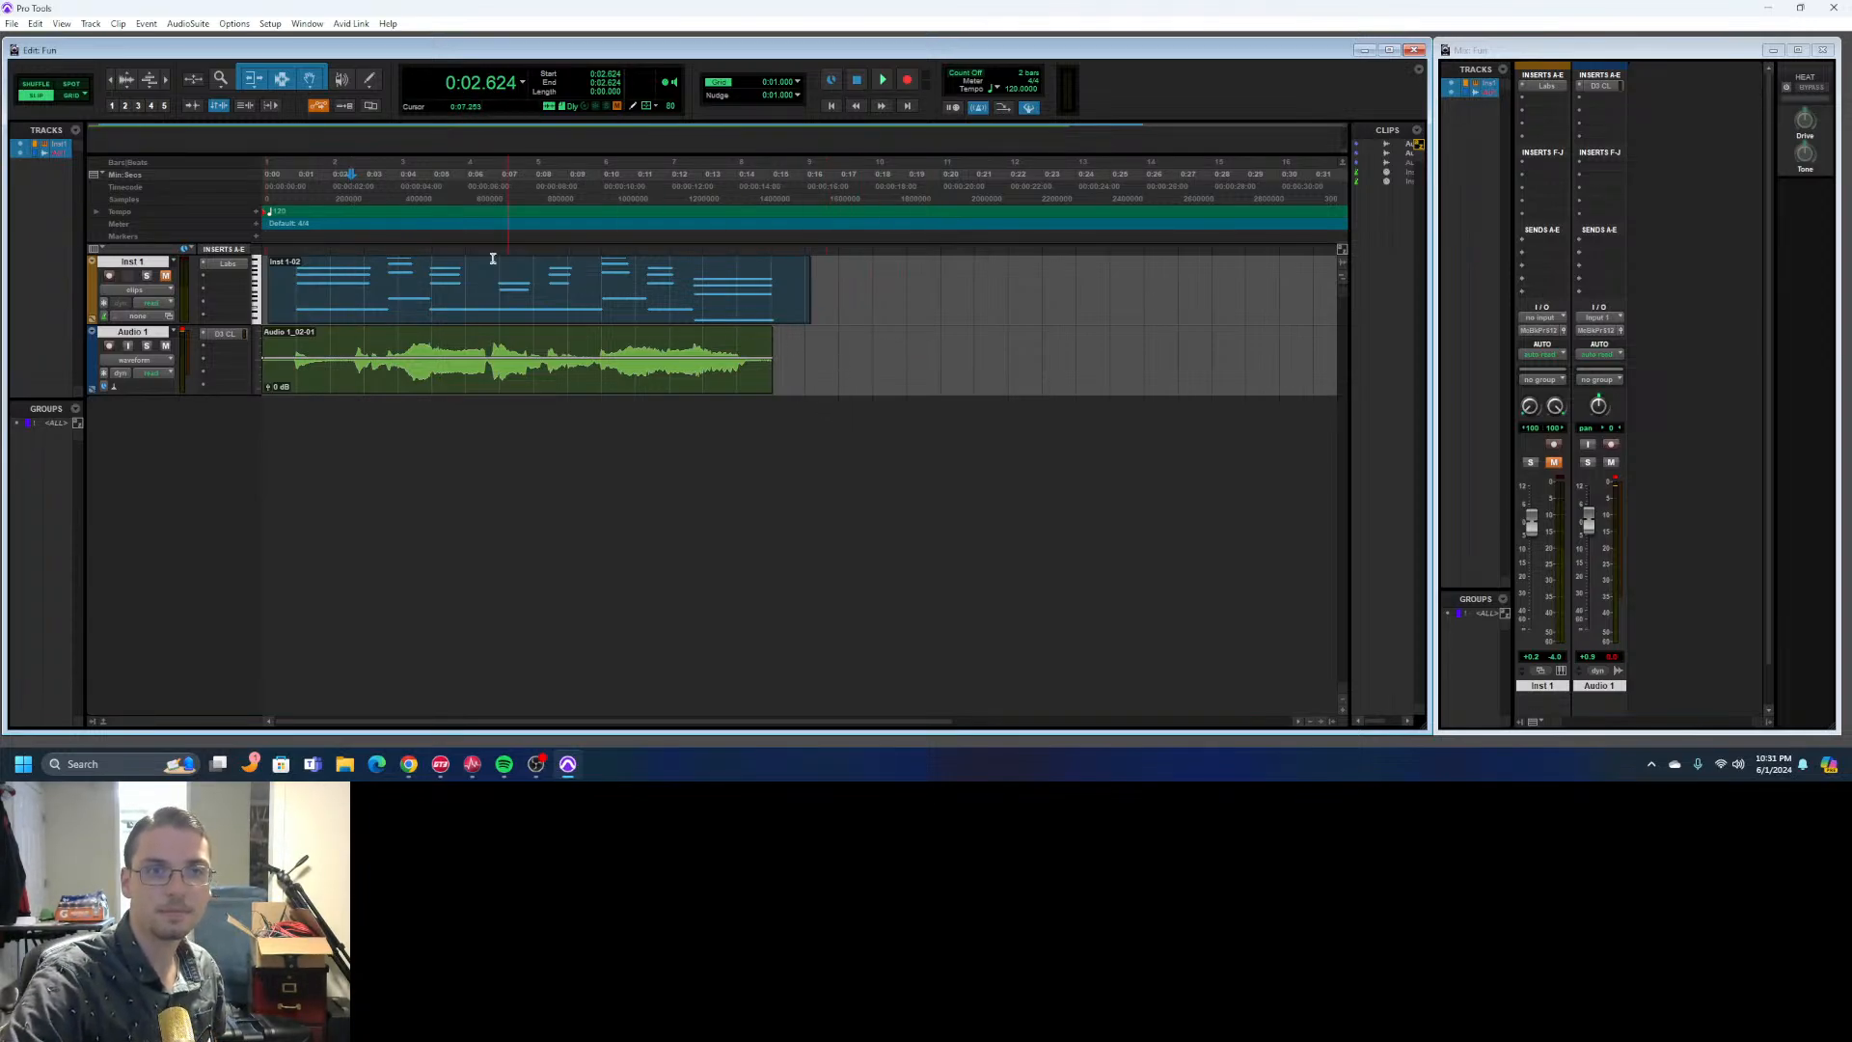
- Delete the recorded clips on Inst 1 and Audio 1, and remove both tracks from the session
left_click_drag(812, 354, 262, 280)
key("Delete")
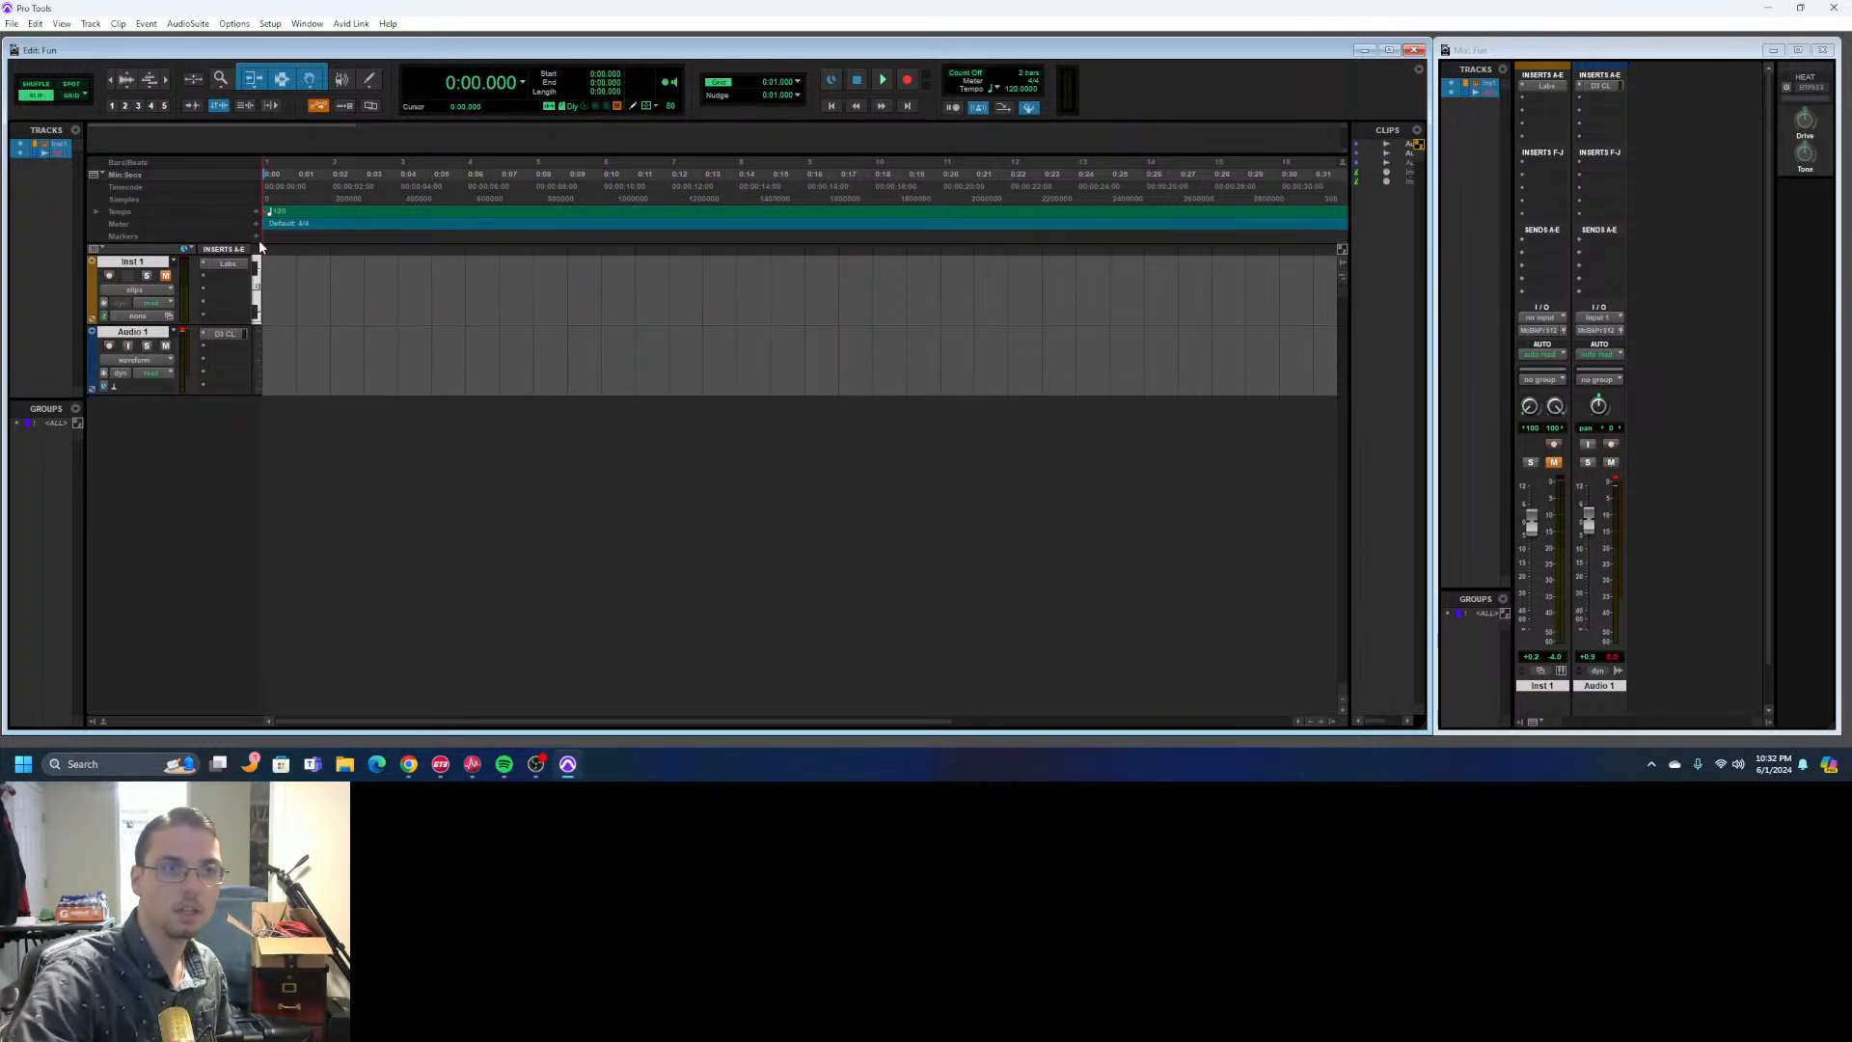
right_click(150, 336)
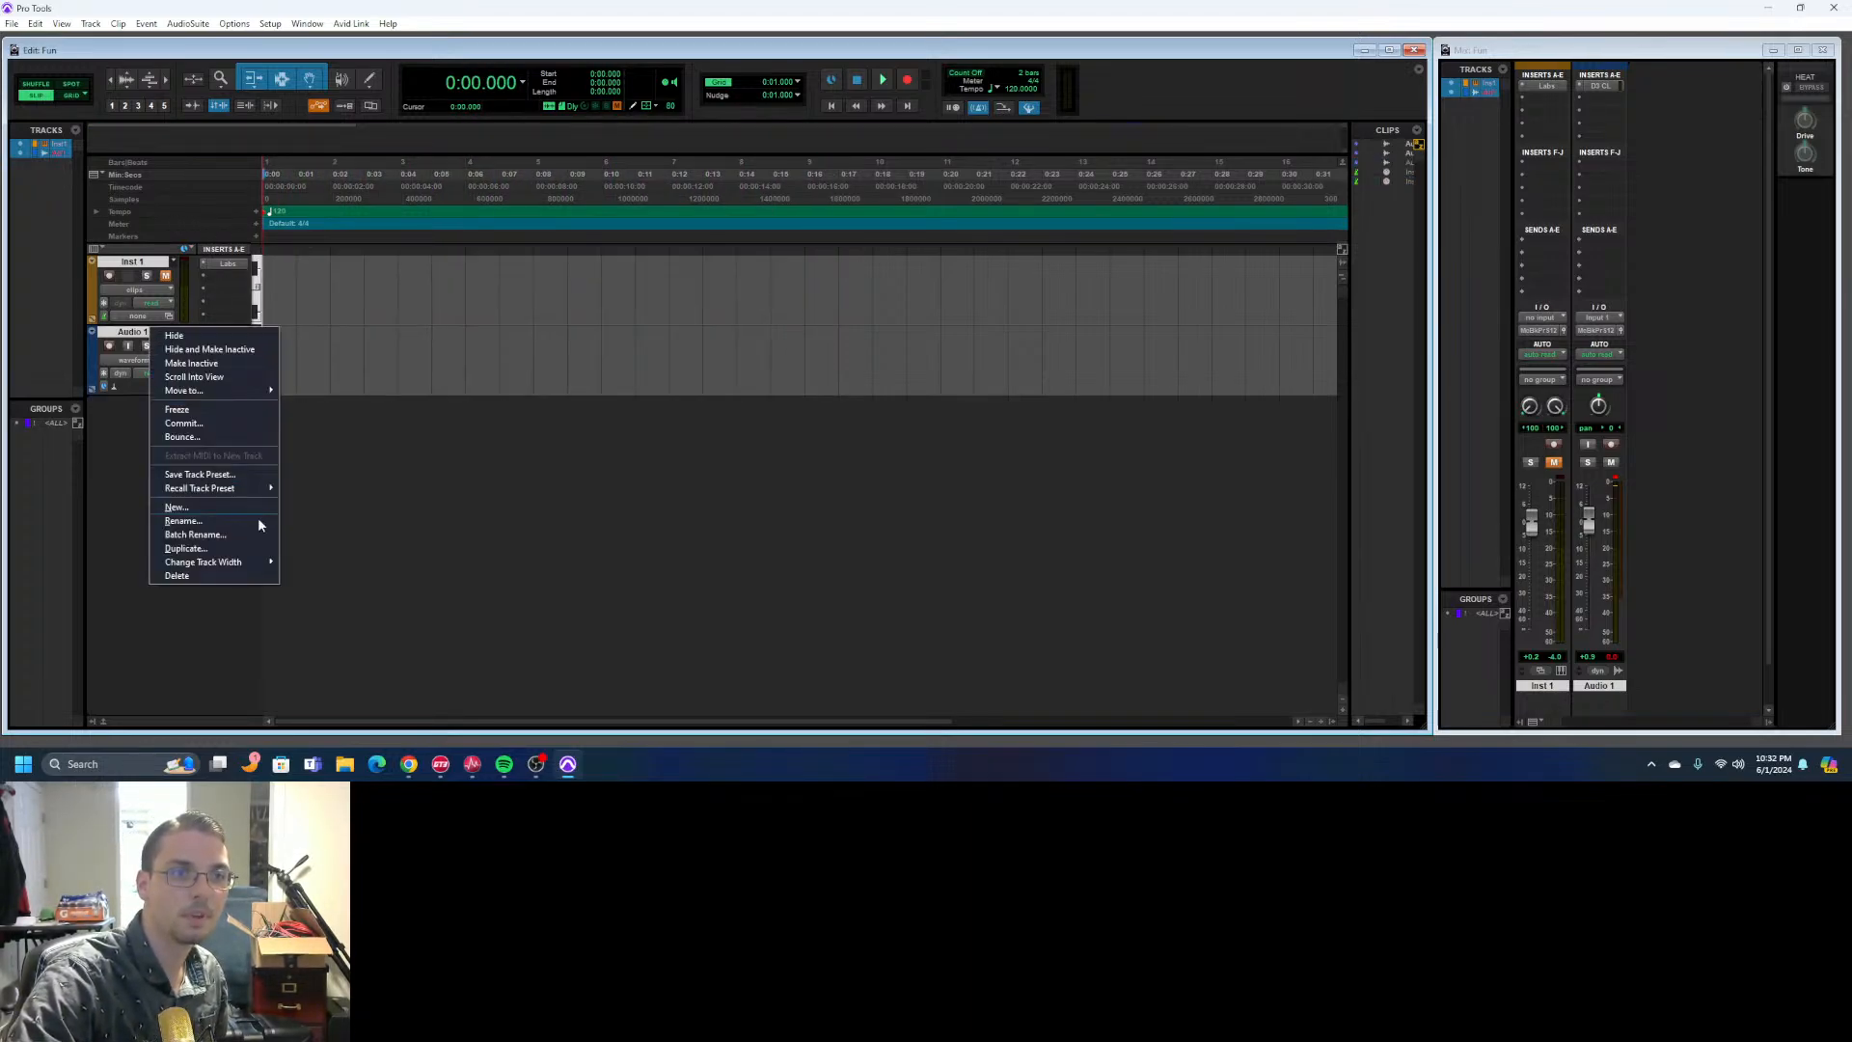
left_click(249, 576)
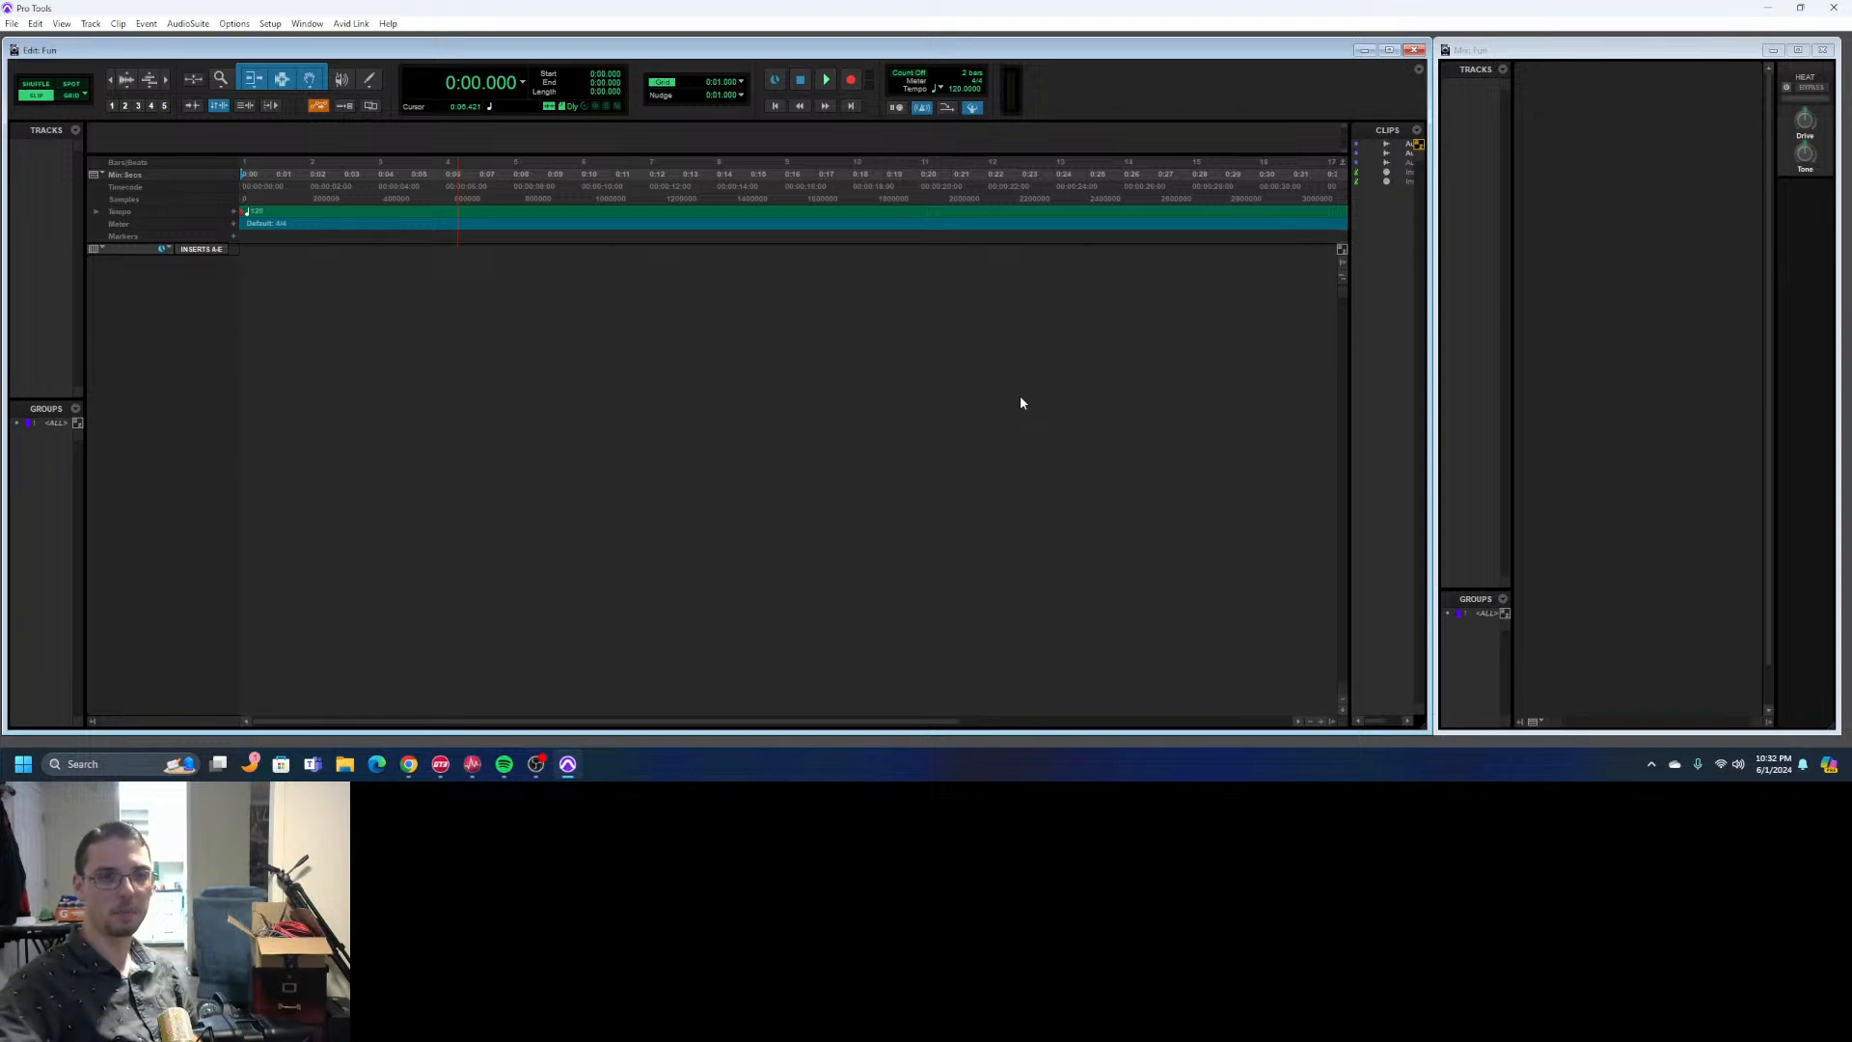
left_click(537, 767)
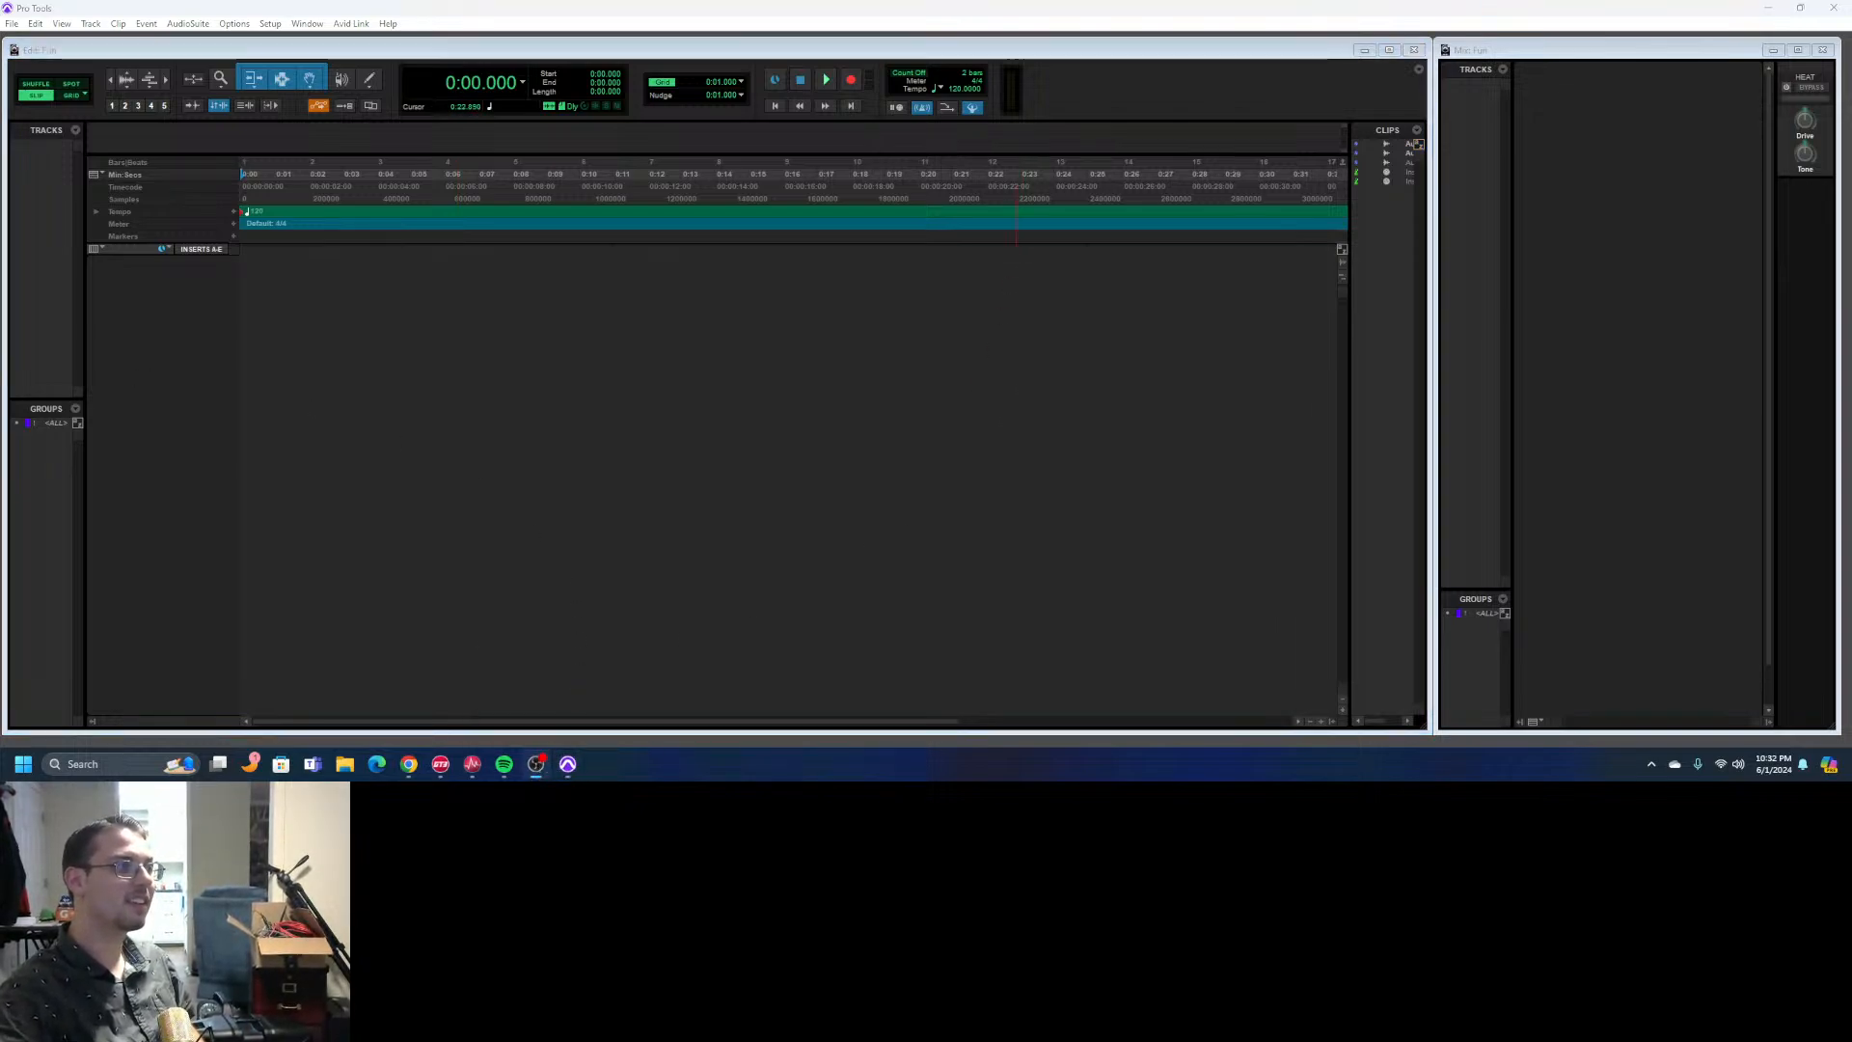